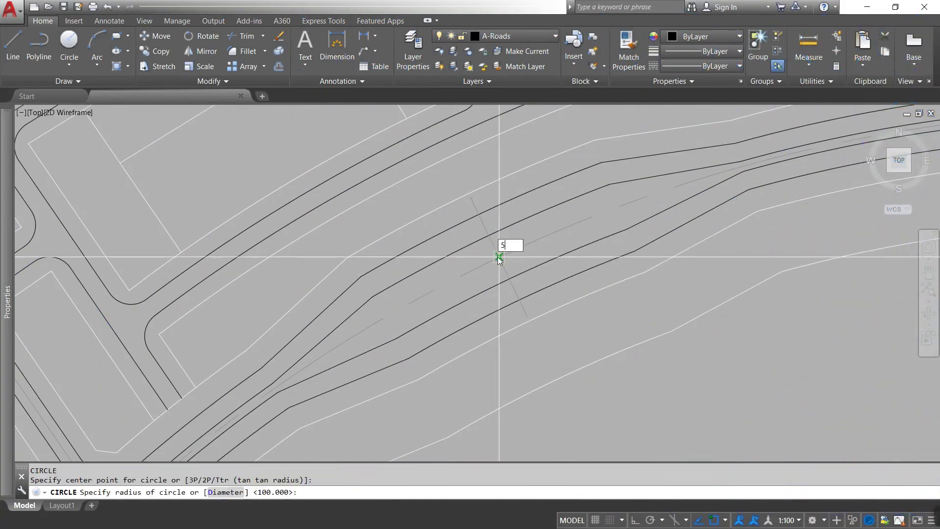
# - Draw a radius-100 guide circle and erase the centerlines
pyautogui.write('100')
pyautogui.press('Return')
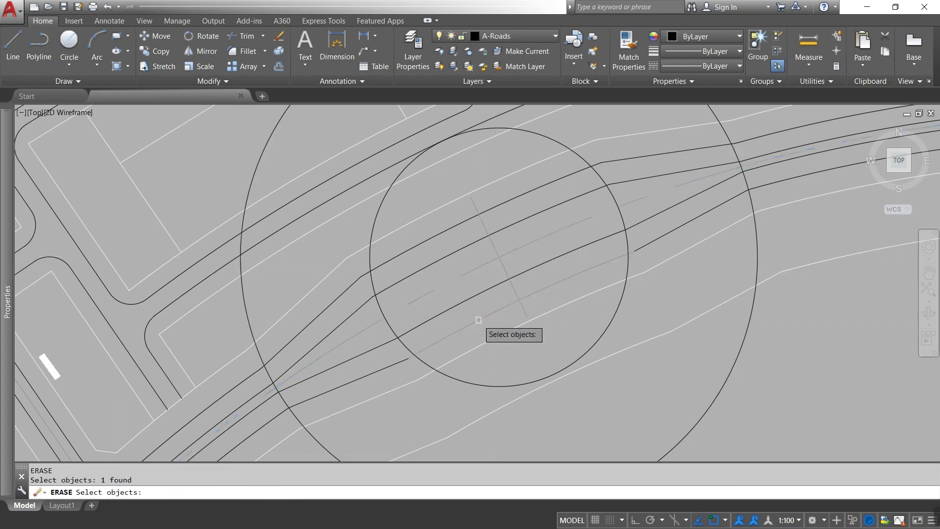
pyautogui.click(563, 130)
pyautogui.click(517, 281)
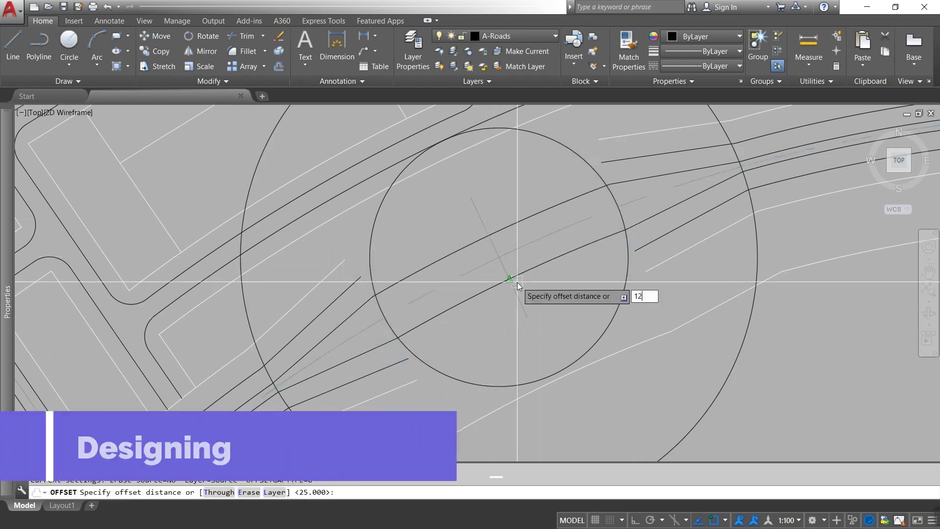
# - Offset several road lines by 12 to create parallel lines
pyautogui.click(524, 218)
pyautogui.click(629, 315)
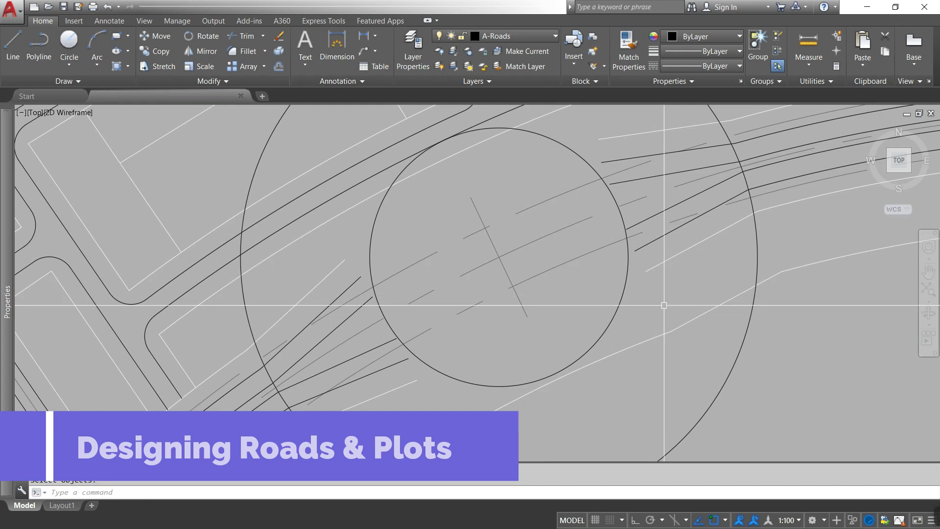
pyautogui.click(602, 287)
pyautogui.click(503, 189)
pyautogui.click(577, 324)
# - Erase stray offset lines around the road
pyautogui.write('e')
pyautogui.press('Return')
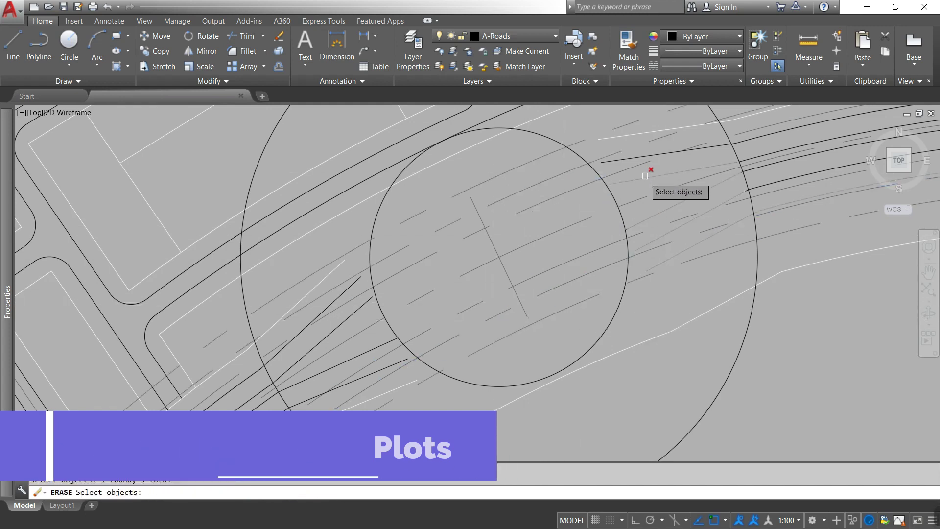
pyautogui.click(497, 204)
pyautogui.click(640, 269)
pyautogui.click(368, 313)
pyautogui.scroll(-3, 504, 315)
pyautogui.scroll(3, 311, 151)
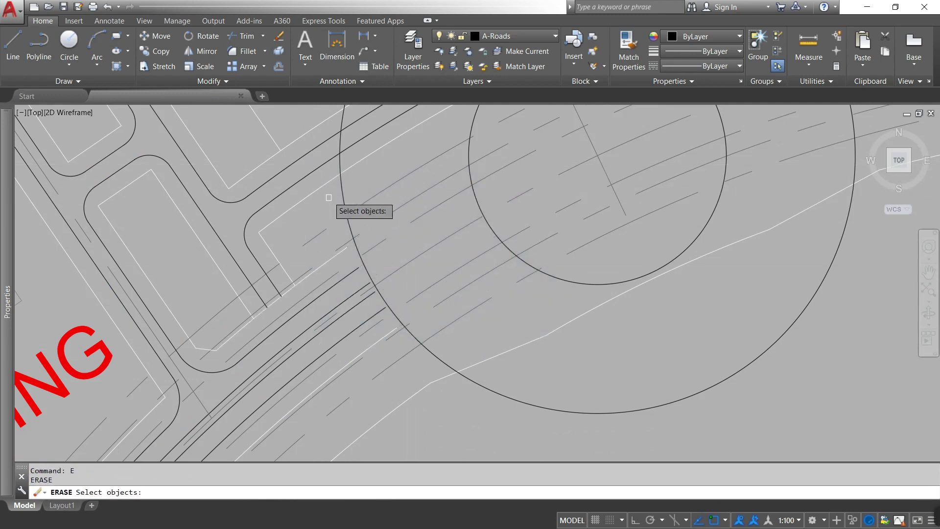
# - Draw rays across the curved road bands
pyautogui.press('Escape')
pyautogui.moveTo(636, 147); pyautogui.dragTo(352, 328, button='middle')
pyautogui.click(622, 403)
pyautogui.scroll(-3, 623, 403)
pyautogui.press('Escape')
pyautogui.write('ray')
pyautogui.press('Return')
pyautogui.click(493, 332)
pyautogui.moveTo(493, 273); pyautogui.dragTo(421, 215, button='middle')
pyautogui.scroll(-3, 421, 214)
# - Match the road line's properties onto the new cross lines
pyautogui.press('Escape')
pyautogui.click(628, 54)
pyautogui.click(618, 271)
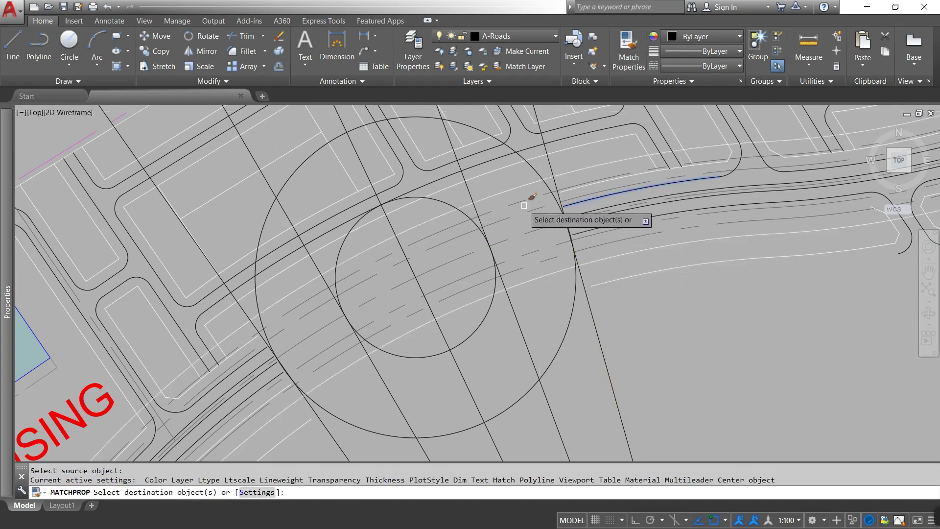
pyautogui.click(628, 53)
pyautogui.click(590, 202)
pyautogui.click(542, 245)
pyautogui.press('Return')
# - Erase both concentric guide circles
pyautogui.press('e')
pyautogui.press('space')
pyautogui.click(562, 343)
pyautogui.click(416, 357)
pyautogui.press('Return')
# - Extend the cross lines to the road boundaries
pyautogui.write('ex')
pyautogui.press('space')
pyautogui.press('Return')
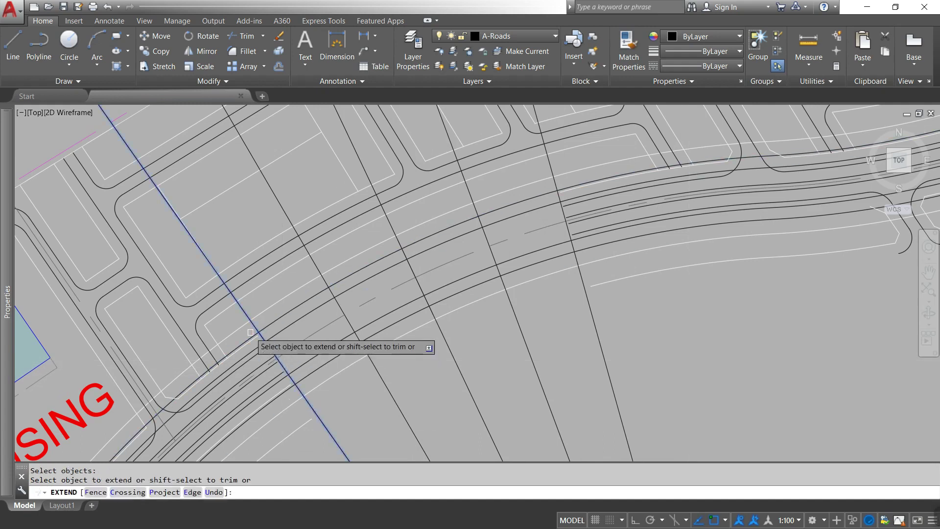
pyautogui.scroll(3, 388, 378)
pyautogui.press('Escape')
pyautogui.press('space')
pyautogui.press('Return')
pyautogui.scroll(-2, 330, 317)
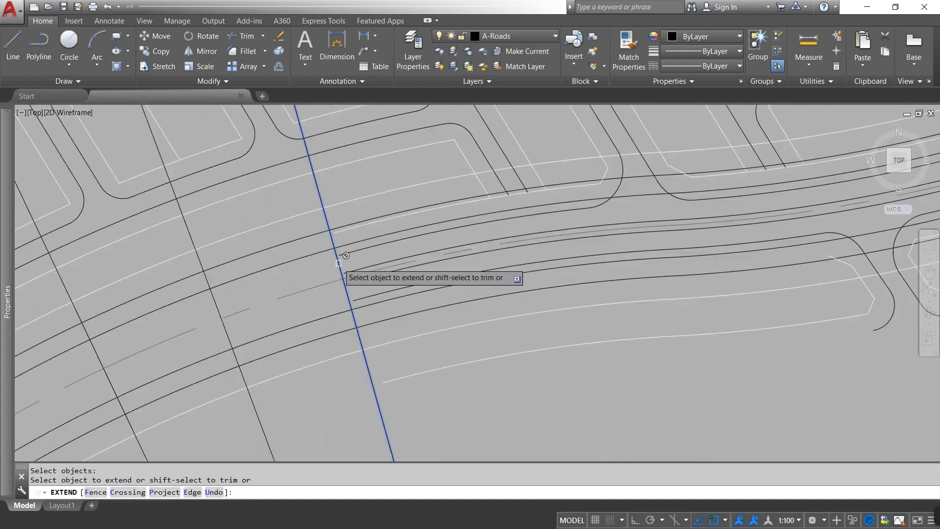
pyautogui.press('Escape')
pyautogui.press('space')
pyautogui.press('Return')
pyautogui.press('Escape')
# - Draw a straight line segment across the road band
pyautogui.write('l')
pyautogui.press('space')
pyautogui.click(338, 319)
pyautogui.press('Escape')
pyautogui.press('l')
pyautogui.press('space')
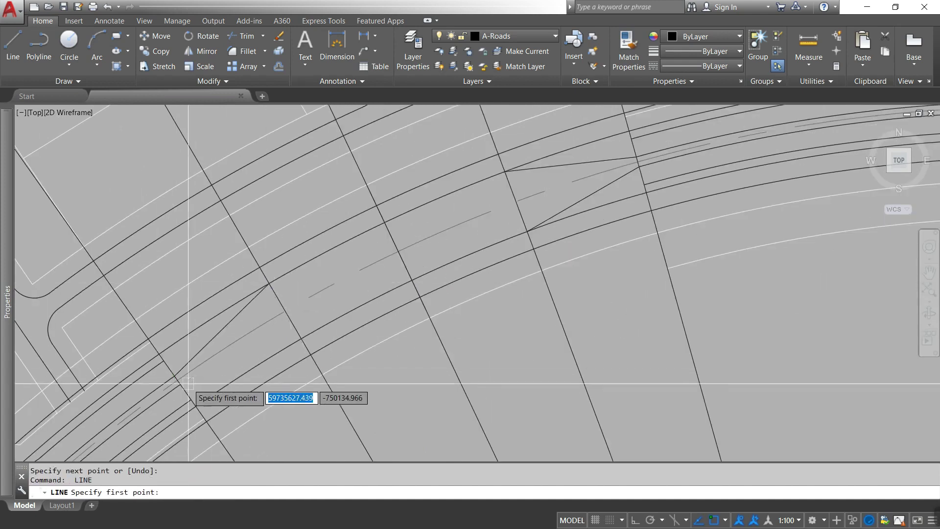
pyautogui.click(150, 341)
pyautogui.click(248, 246)
pyautogui.press('space')
pyautogui.press('space')
# - Draw another cross line and match it to the road line's properties
pyautogui.click(640, 152)
pyautogui.press('space')
pyautogui.press('space')
pyautogui.click(551, 269)
pyautogui.press('space')
pyautogui.moveTo(551, 268); pyautogui.dragTo(482, 341, button='middle')
pyautogui.write('ma')
pyautogui.press('space')
pyautogui.click(587, 294)
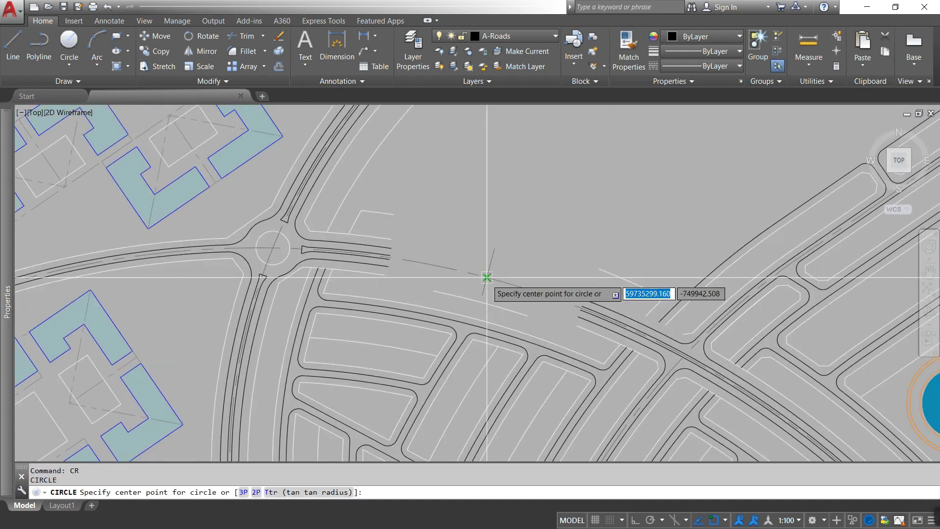
# - Place a radius-5 circle at the roundabout
pyautogui.click(487, 278)
pyautogui.write('5')
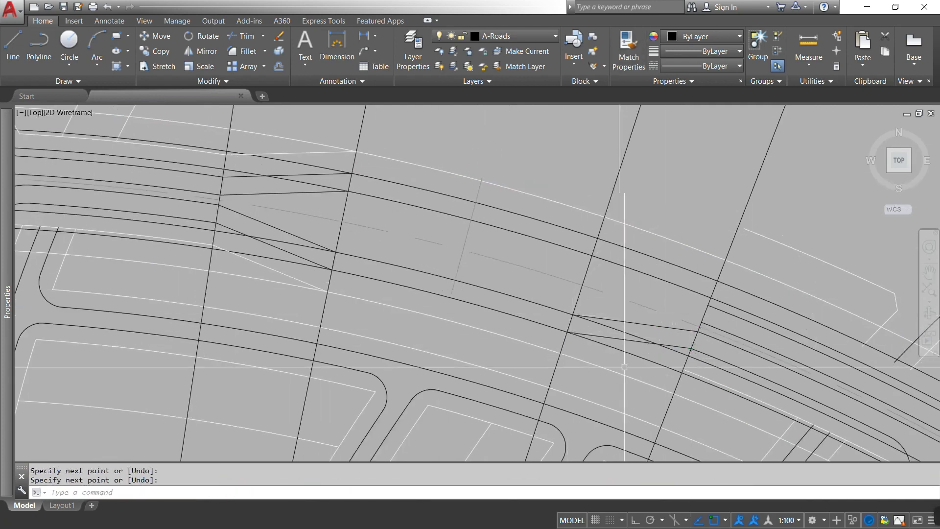
pyautogui.press('Escape')
pyautogui.press('Escape')
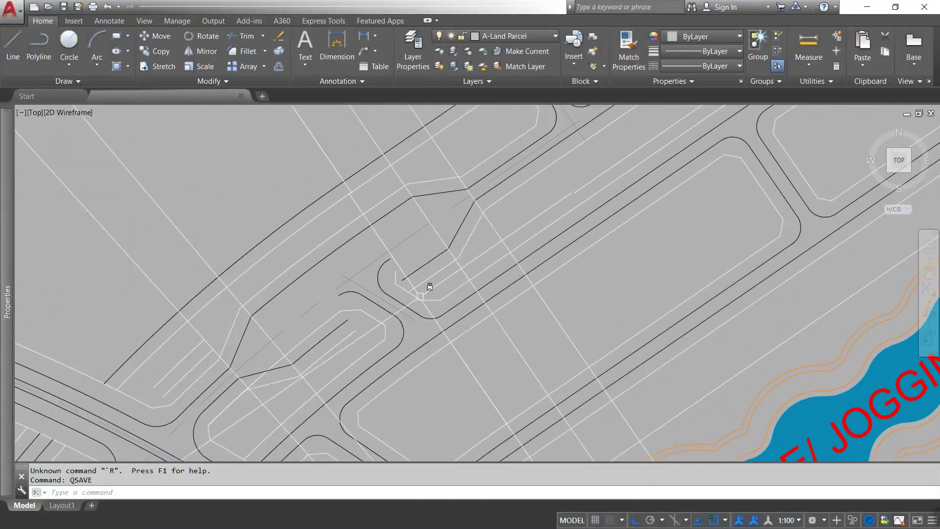
# - Begin erasing lines with a window at the next junction
pyautogui.write('e')
pyautogui.press('Return')
pyautogui.click(322, 270)
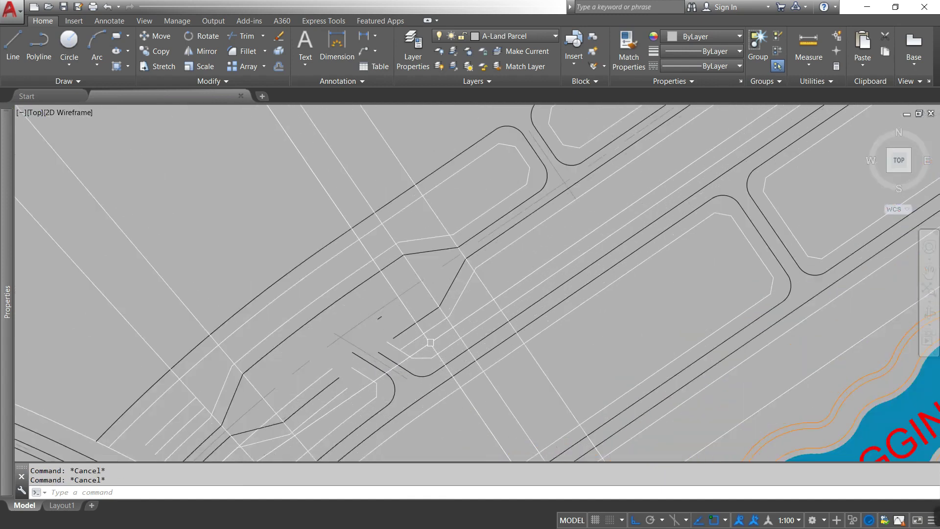
# - Explode the junction polyline into separate edges
pyautogui.moveTo(371, 383); pyautogui.dragTo(390, 326, button='middle')
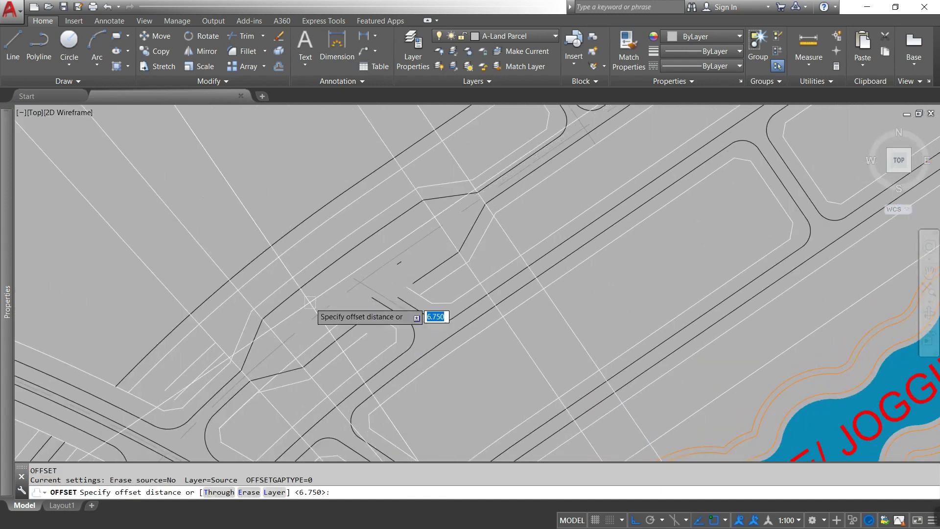
pyautogui.press('Escape')
pyautogui.write('x')
pyautogui.press('Return')
pyautogui.click(338, 340)
pyautogui.press('Escape')
# - Offset the junction's road edges inward by 7 units
pyautogui.write('o')
pyautogui.press('Return')
pyautogui.press('Return')
pyautogui.click(314, 329)
pyautogui.click(428, 273)
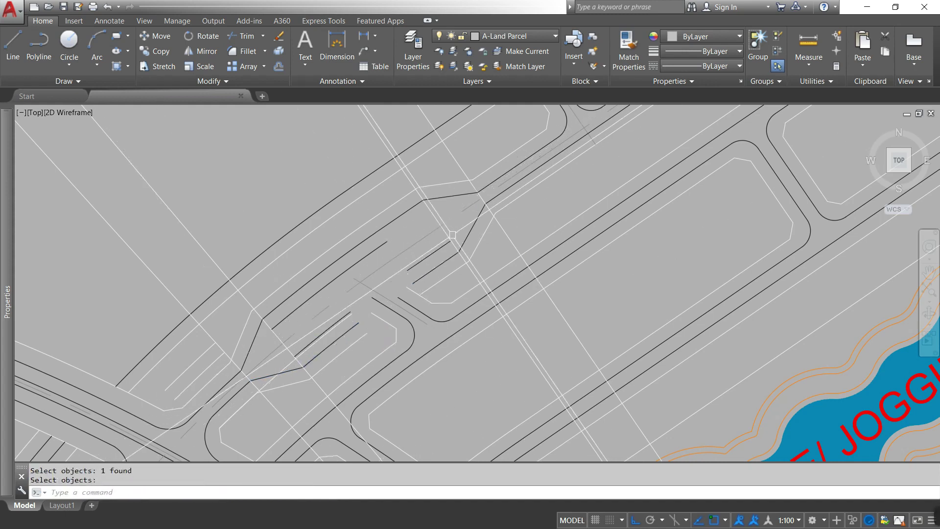
pyautogui.press('Return')
pyautogui.click(473, 226)
pyautogui.click(465, 217)
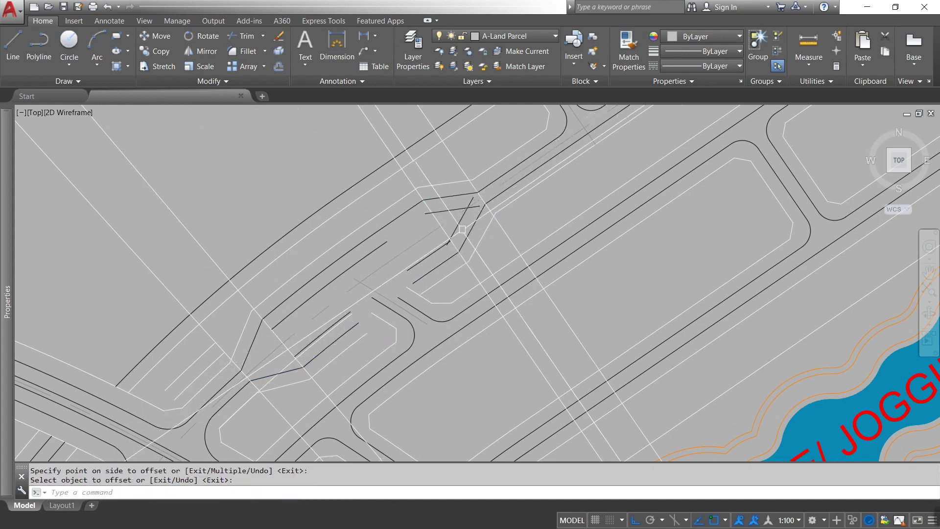
pyautogui.press('Escape')
# - Fillet the first island corner into a sharp point
pyautogui.write('f')
pyautogui.press('Return')
pyautogui.click(455, 227)
pyautogui.click(443, 211)
# - Offset another edge near the lower-left island by 7
pyautogui.write('o')
pyautogui.press('Return')
pyautogui.press('Return')
pyautogui.click(262, 361)
pyautogui.press('Escape')
# - Fillet the lower-left island corner into a sharp point
pyautogui.press('f')
pyautogui.press('Return')
pyautogui.click(252, 342)
pyautogui.click(274, 361)
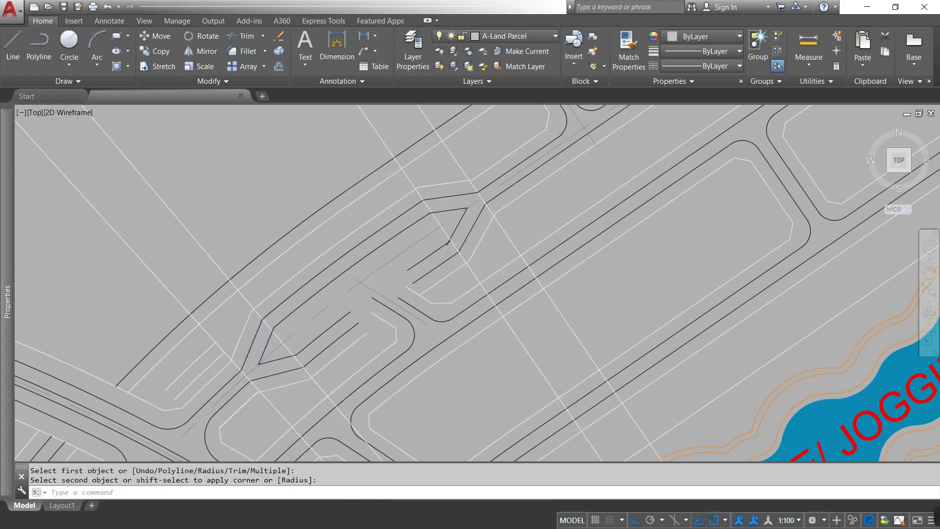
pyautogui.scroll(-5, 385, 361)
pyautogui.scroll(3, 385, 361)
pyautogui.scroll(2, 385, 361)
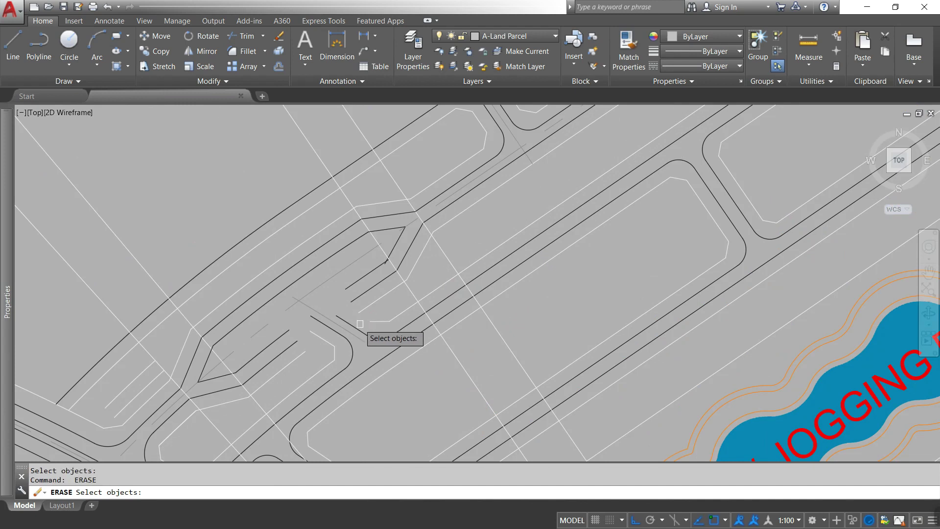
pyautogui.press('Escape')
pyautogui.press('Escape')
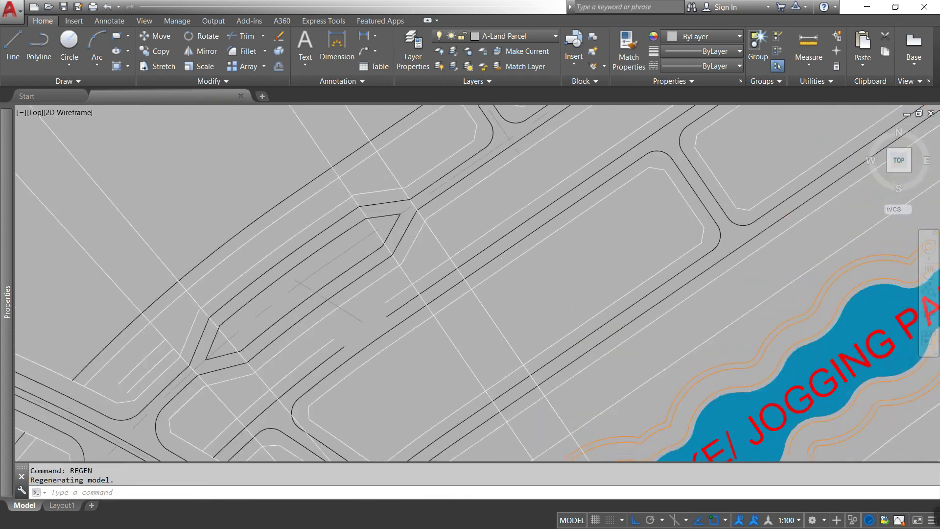
# - Cancel the pending arc and adjust the object snap settings
pyautogui.scroll(-5, 343, 369)
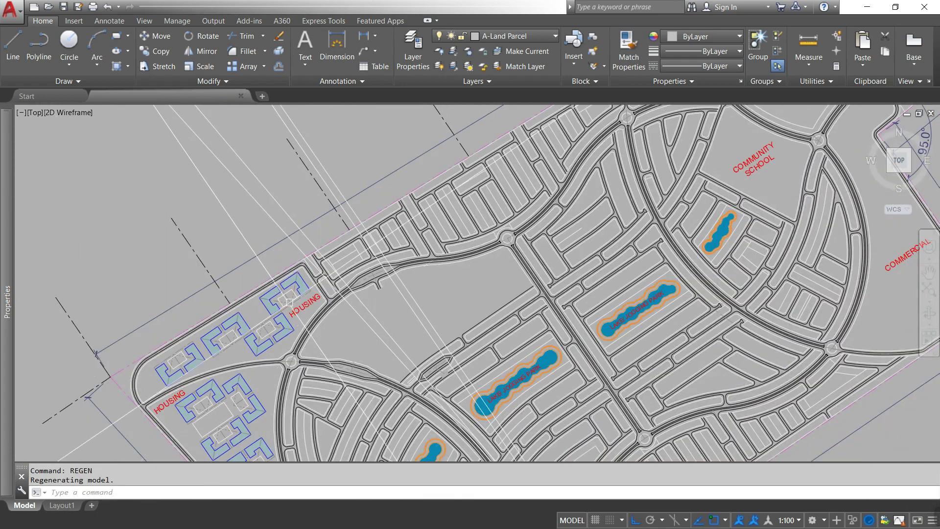
pyautogui.scroll(3, 342, 369)
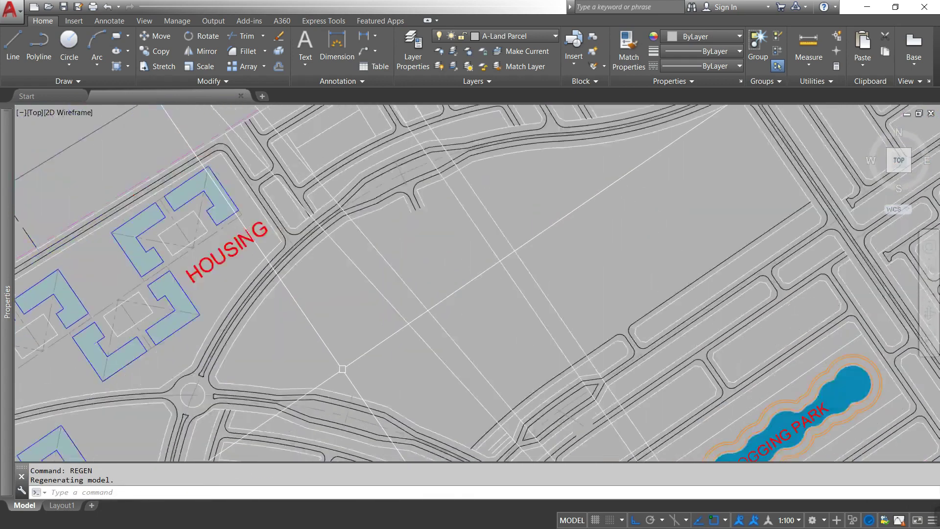
pyautogui.press('Escape')
pyautogui.write('os')
pyautogui.press('Return')
pyautogui.press('Return')
pyautogui.write('arc')
# - Draw a three-point arc across the park parcel
pyautogui.press('Return')
pyautogui.click(317, 390)
pyautogui.press('Escape')
pyautogui.press('Escape')
pyautogui.press('Escape')
# - Draw a second sweeping arc across the park and check its grip points
pyautogui.press('Return')
pyautogui.click(349, 221)
pyautogui.click(359, 289)
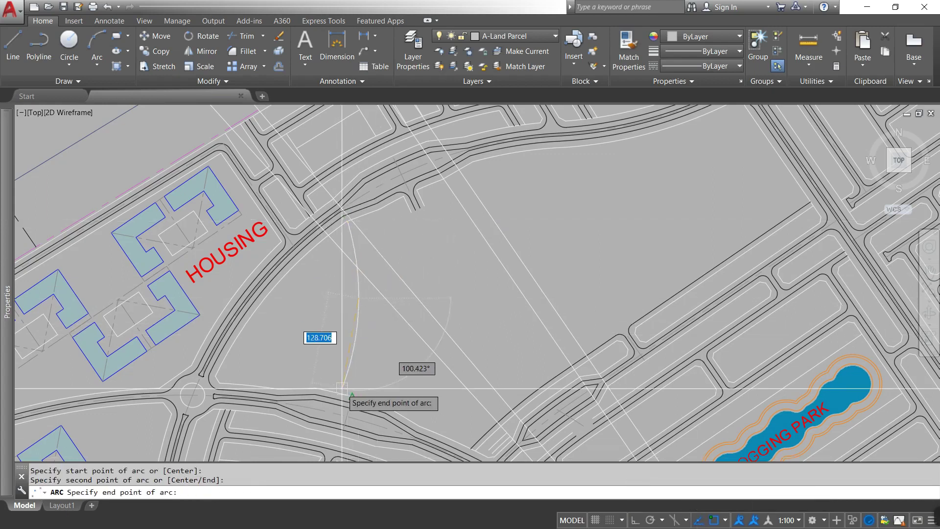
pyautogui.moveTo(315, 389); pyautogui.dragTo(342, 340, button='middle')
pyautogui.click(342, 340)
pyautogui.press('Return')
pyautogui.click(389, 343)
pyautogui.click(482, 272)
pyautogui.moveTo(588, 301); pyautogui.dragTo(425, 315, button='middle')
pyautogui.scroll(-2, 425, 315)
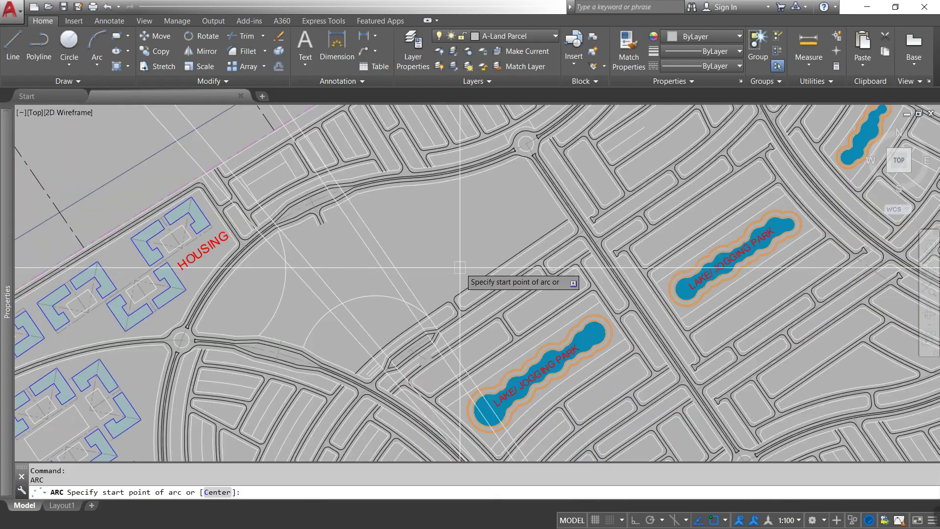
pyautogui.click(300, 218)
pyautogui.click(385, 201)
pyautogui.click(461, 176)
pyautogui.click(398, 260)
pyautogui.scroll(3, 300, 218)
pyautogui.click(292, 207)
pyautogui.press('Escape')
# - Offset the park arcs to the inner side as parallel curves
pyautogui.scroll(-2, 551, 295)
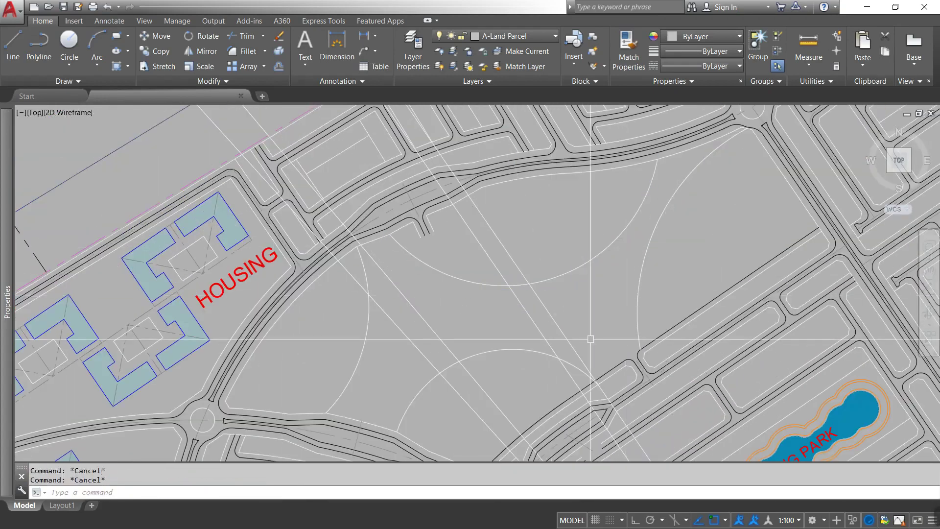
pyautogui.moveTo(537, 354); pyautogui.dragTo(434, 322, button='middle')
pyautogui.write('o')
pyautogui.press('Return')
pyautogui.click(245, 186)
pyautogui.click(222, 337)
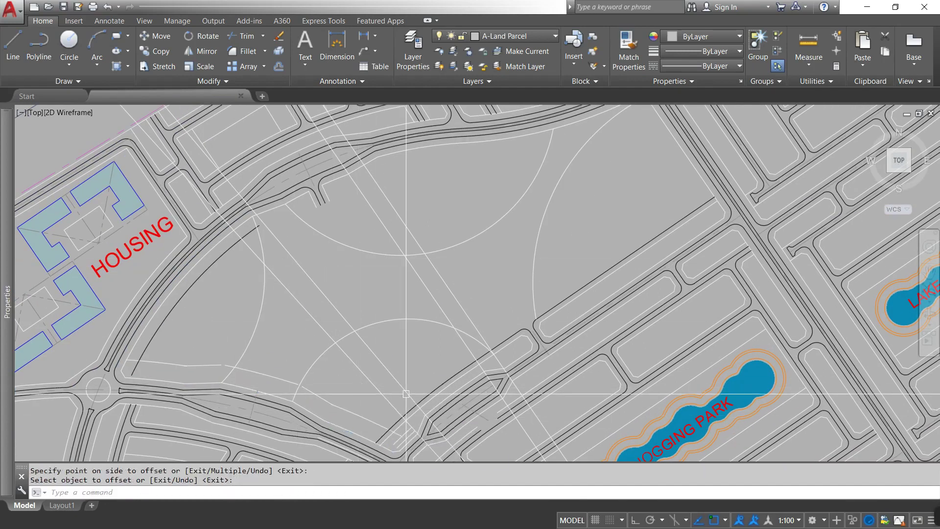
pyautogui.click(691, 174)
pyautogui.click(293, 196)
pyautogui.press('Escape')
pyautogui.press('Escape')
pyautogui.press('Escape')
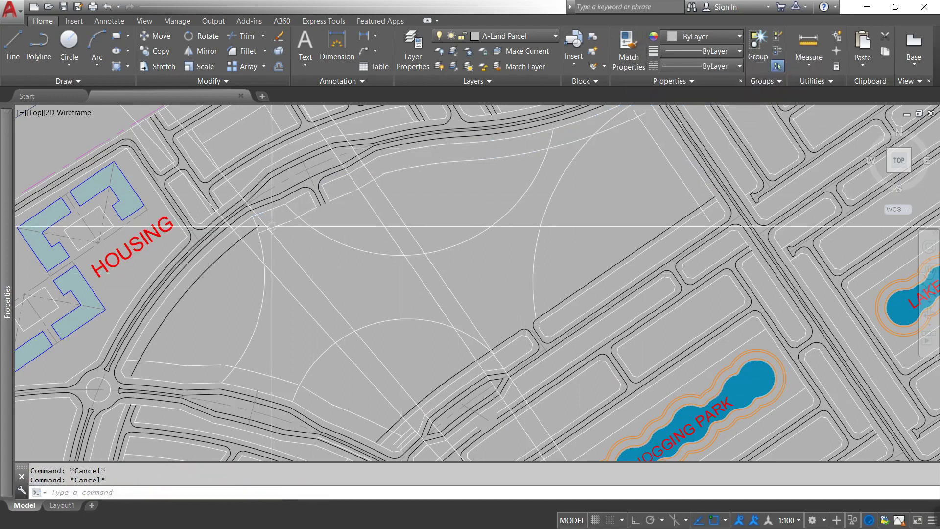
# - Offset another park edge inward
pyautogui.press('Return')
pyautogui.click(258, 220)
pyautogui.write('f')
pyautogui.press('Return')
pyautogui.click(303, 240)
# - Close the park-edge corners by joining pairs of lines
pyautogui.click(358, 196)
pyautogui.press('Return')
pyautogui.click(632, 125)
pyautogui.click(686, 214)
pyautogui.press('Return')
pyautogui.click(274, 376)
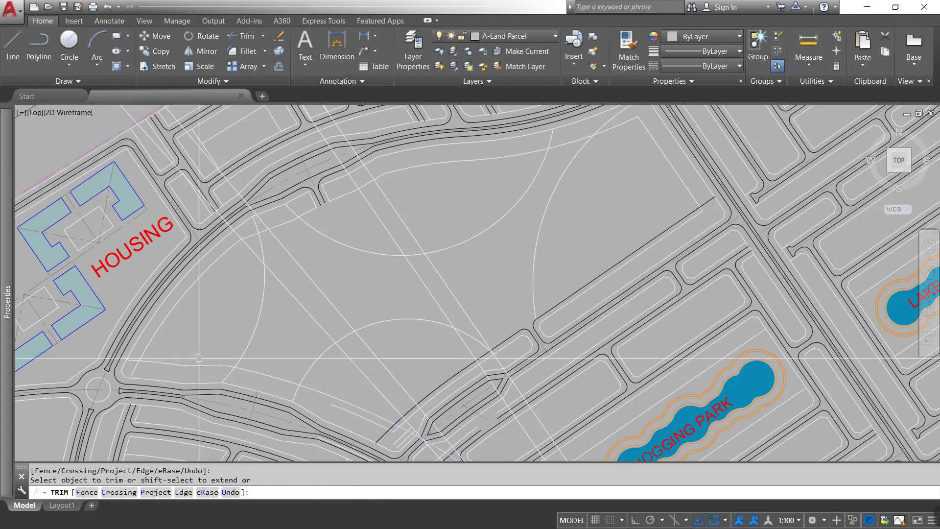
# - Trim away the stray lines crossing the park with a crossing selection
pyautogui.click(373, 253)
pyautogui.click(300, 336)
pyautogui.press('Return')
pyautogui.scroll(5, 405, 341)
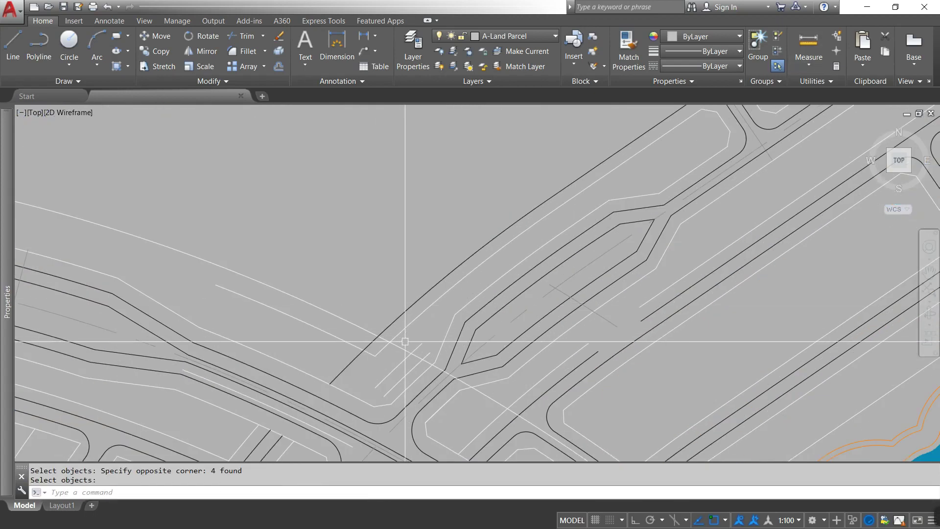
pyautogui.press('Escape')
# - Erase the two leftover lines in the park parcel and recentre the view on it
pyautogui.press('e')
pyautogui.press('Return')
pyautogui.click(388, 344)
pyautogui.click(385, 399)
pyautogui.press('Return')
pyautogui.scroll(-5, 595, 241)
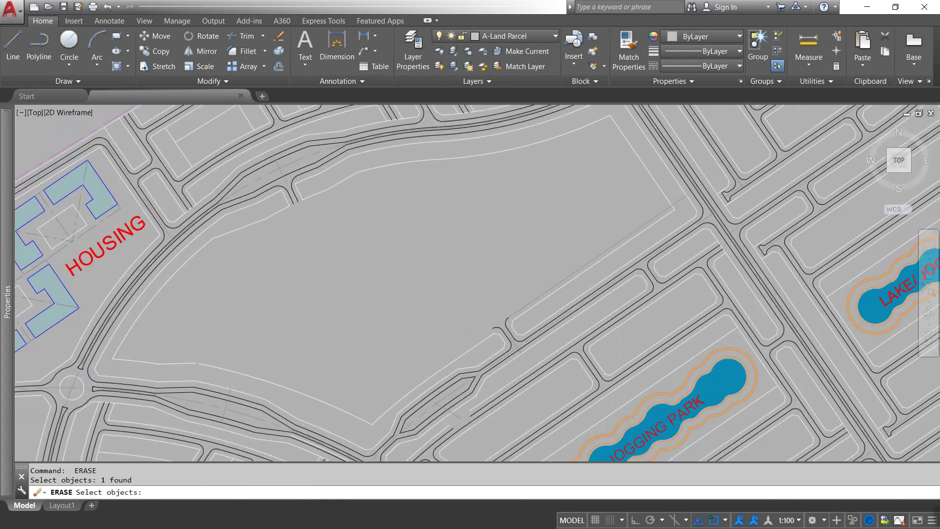
pyautogui.moveTo(330, 351); pyautogui.dragTo(303, 299, button='middle')
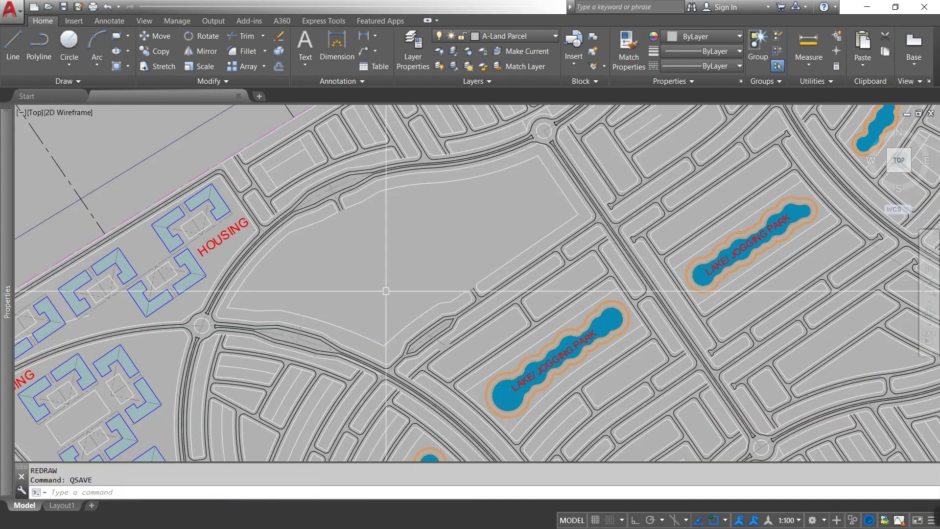
# - Start a three-point arc path from the road edge into the park
pyautogui.write('cra')
pyautogui.press('Return')
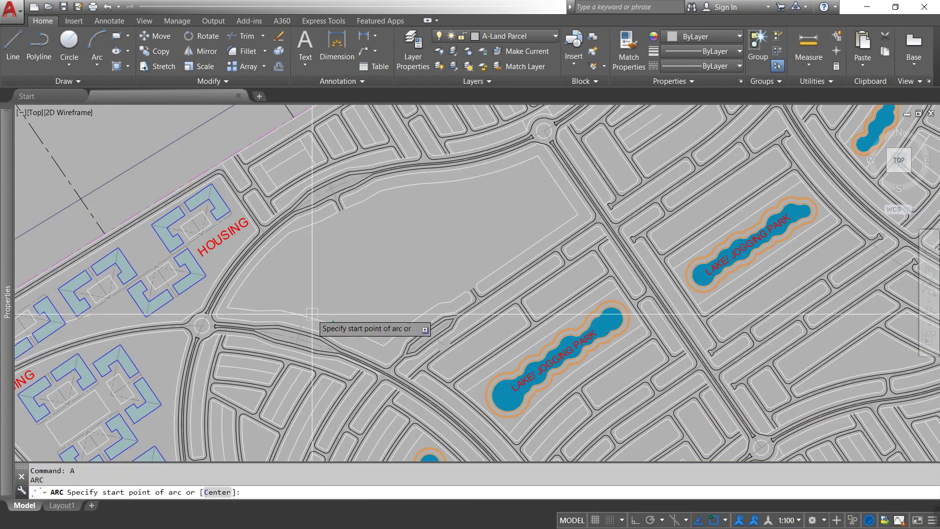
pyautogui.scroll(3, 318, 321)
pyautogui.click(285, 329)
pyautogui.click(447, 208)
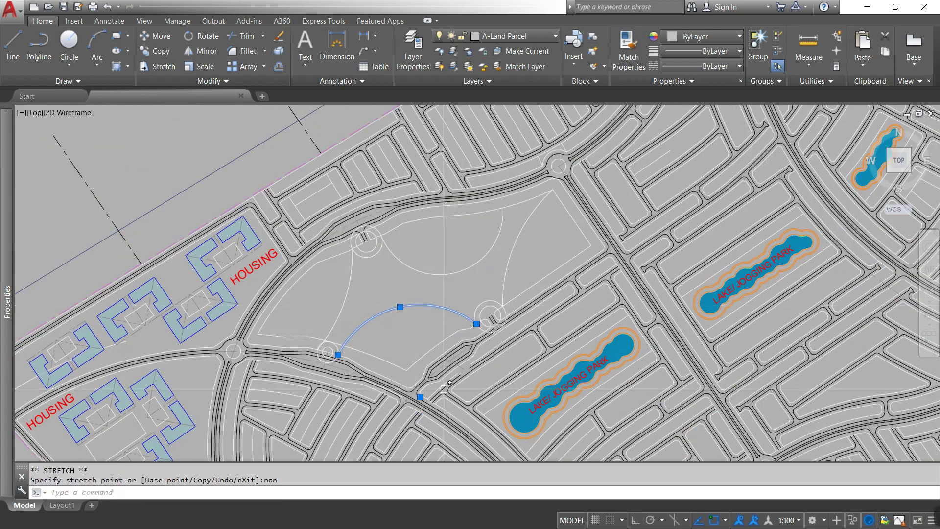
# - Zoom in, cancel the offset, and begin trimming the park lines
pyautogui.scroll(3, 311, 352)
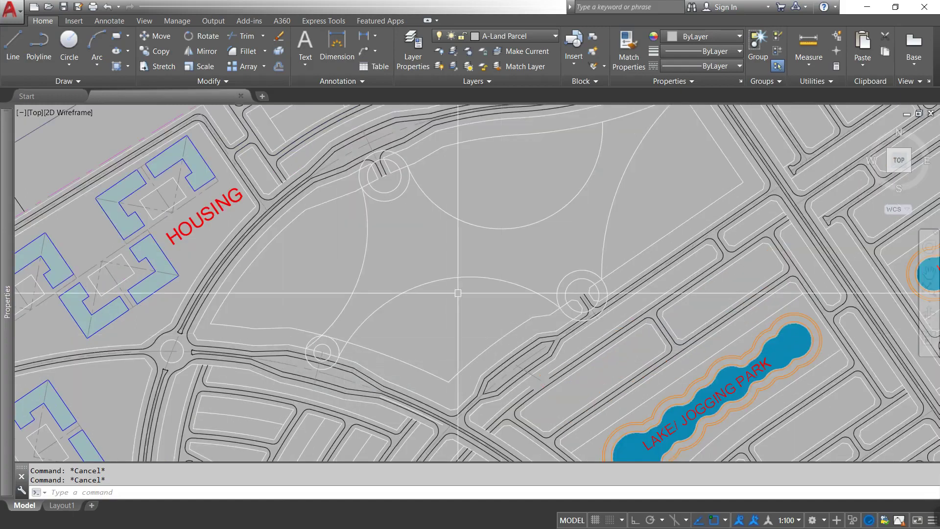
pyautogui.scroll(2, 312, 351)
pyautogui.press('Escape')
pyautogui.write('tr')
pyautogui.press('Return')
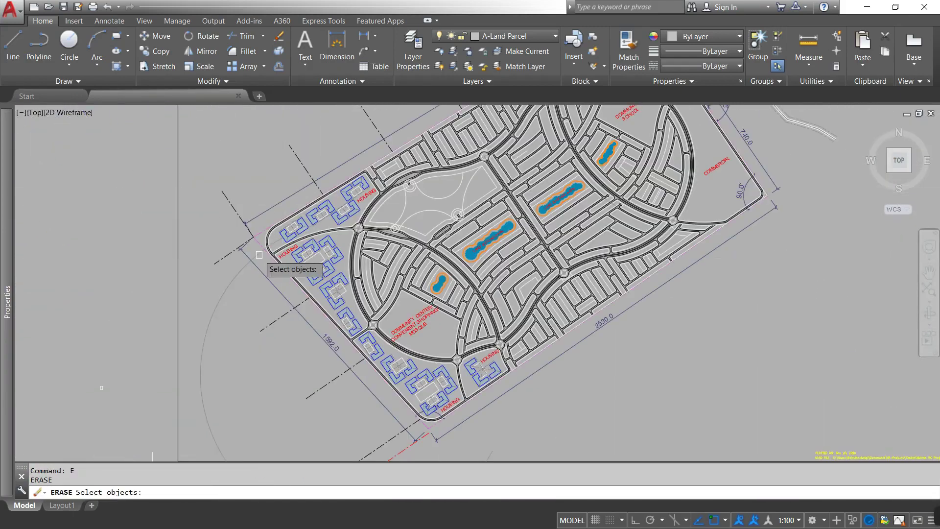
pyautogui.write('c')
# - Place a radius 25 circle at the path's end
pyautogui.press('Return')
pyautogui.click(470, 131)
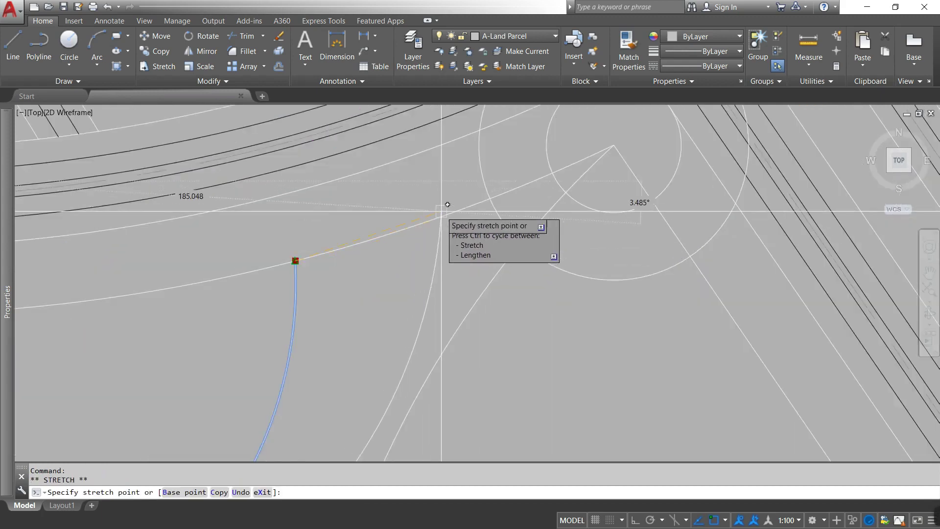
pyautogui.press('Escape')
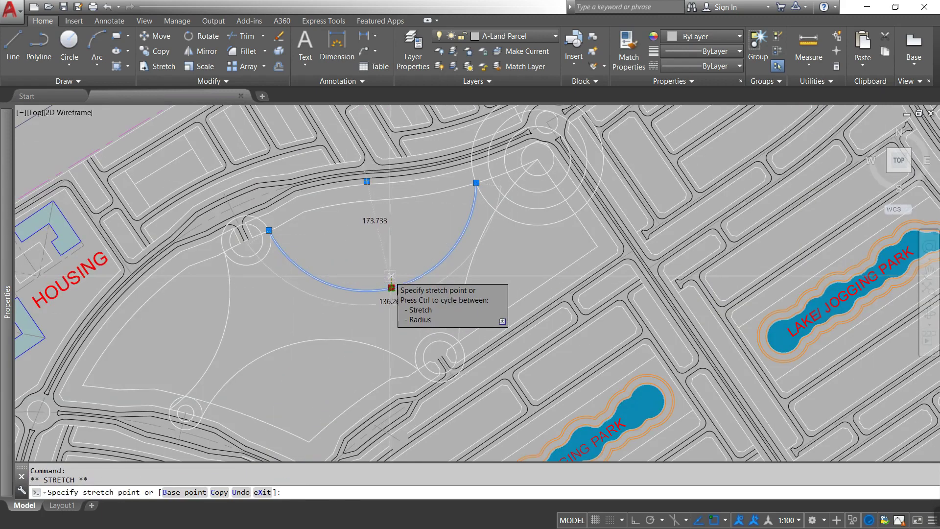
# - Resize the park arc to radius 150 using its midpoint grip
pyautogui.write('r')
pyautogui.press('Return')
pyautogui.click(391, 288)
pyautogui.press('ctrl')
pyautogui.write('150')
pyautogui.press('Return')
pyautogui.click(466, 182)
pyautogui.press('Escape')
pyautogui.press('Escape')
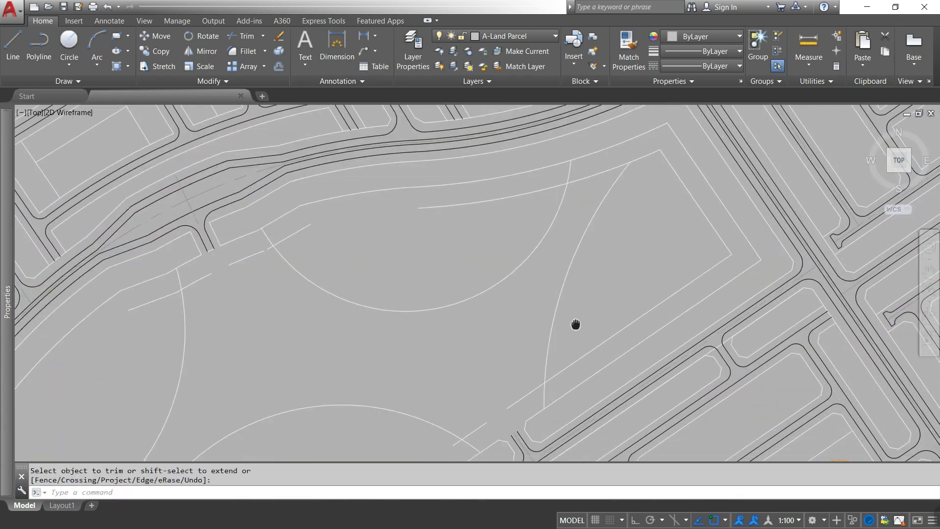
pyautogui.click(462, 261)
pyautogui.press('Escape')
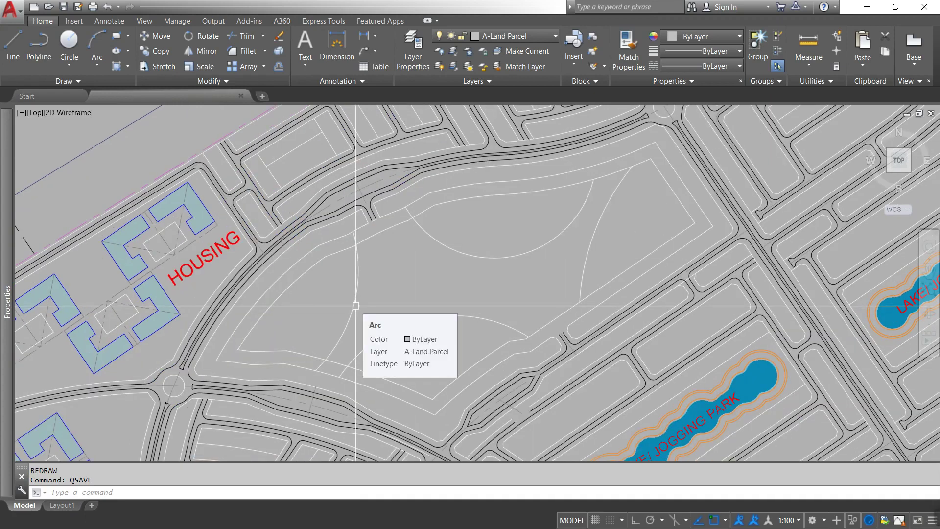
# - Resize the park arc to radius 220 with the grip Radius mode
pyautogui.press('Escape')
pyautogui.scroll(2, 372, 296)
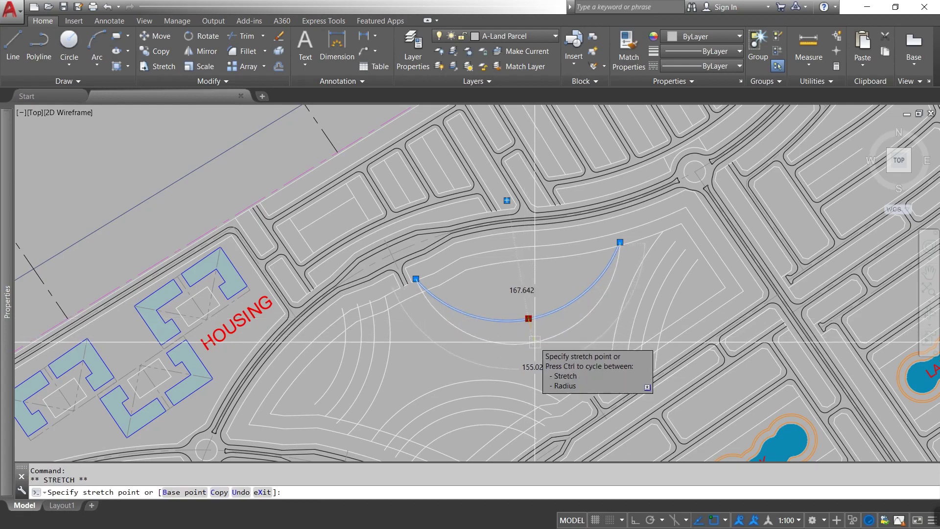
pyautogui.press('ctrl')
pyautogui.press('Return')
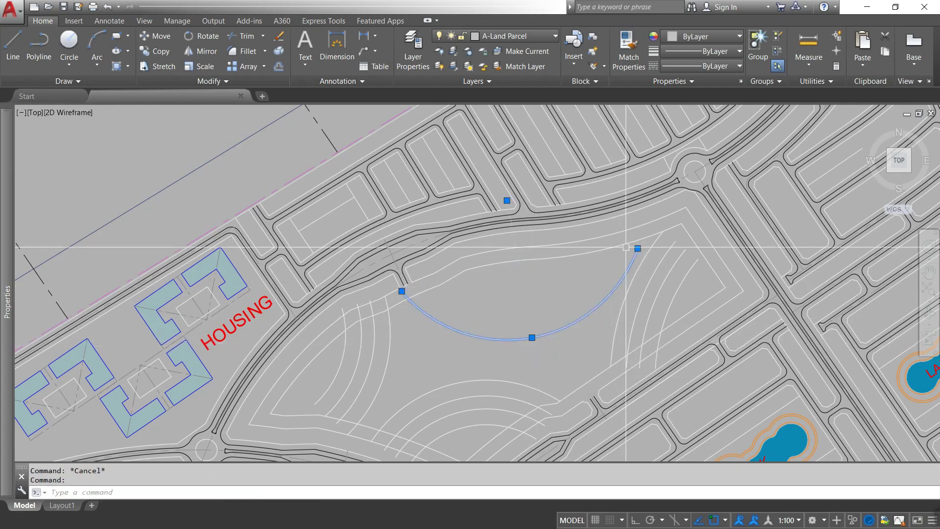
# - Offset the resized arc 25 units toward the inside
pyautogui.press('Return')
pyautogui.press('Return')
pyautogui.click(564, 293)
pyautogui.click(537, 271)
pyautogui.scroll(3, 497, 308)
pyautogui.press('Escape')
pyautogui.scroll(-5, 541, 329)
# - Move the new concentric arcs into position
pyautogui.press('m')
pyautogui.press('Return')
pyautogui.moveTo(632, 235); pyautogui.dragTo(519, 294)
pyautogui.press('Return')
pyautogui.click(595, 311)
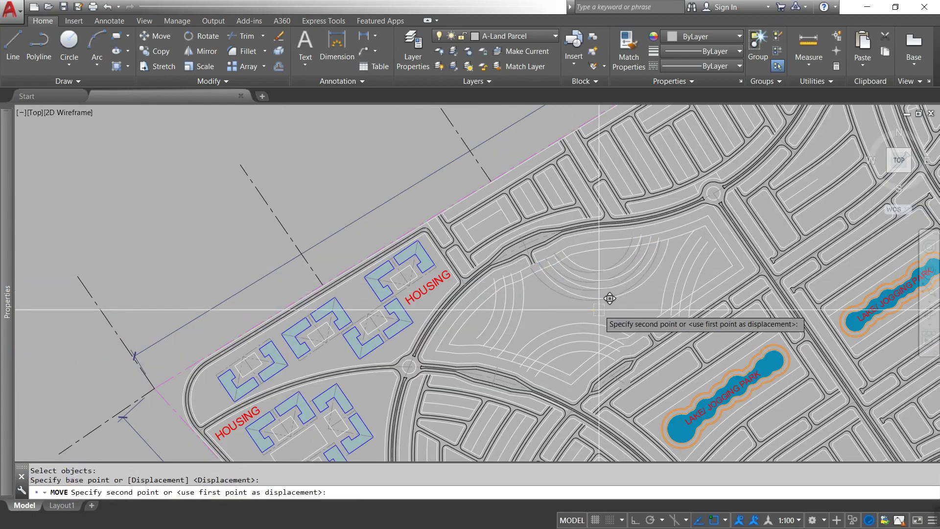
pyautogui.scroll(2, 735, 296)
pyautogui.click(634, 330)
pyautogui.press('Escape')
pyautogui.press('Escape')
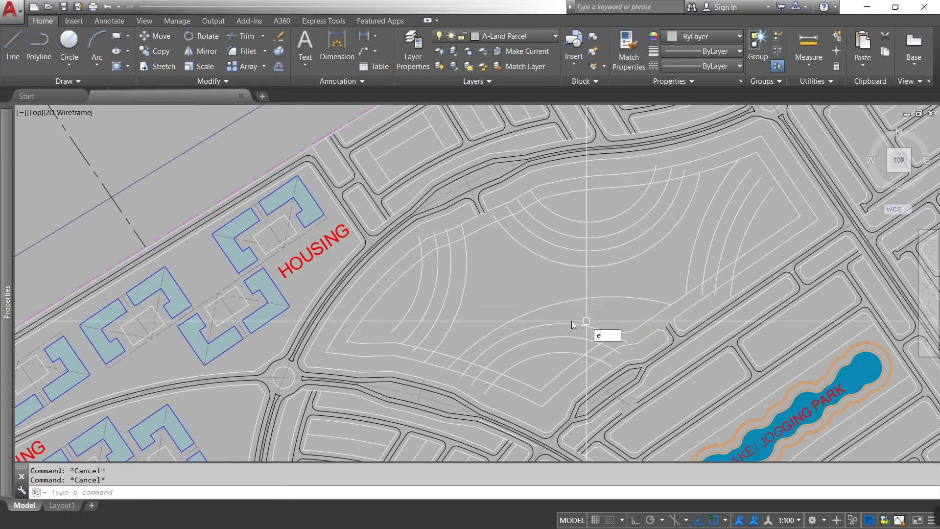
# - Offset another arc 25 units to the inner side
pyautogui.write('o')
pyautogui.press('Return')
pyautogui.press('Return')
pyautogui.click(553, 342)
pyautogui.click(563, 346)
pyautogui.scroll(2, 568, 340)
# - Adjust the nested arcs with grip and move edits, then cancel
pyautogui.press('Return')
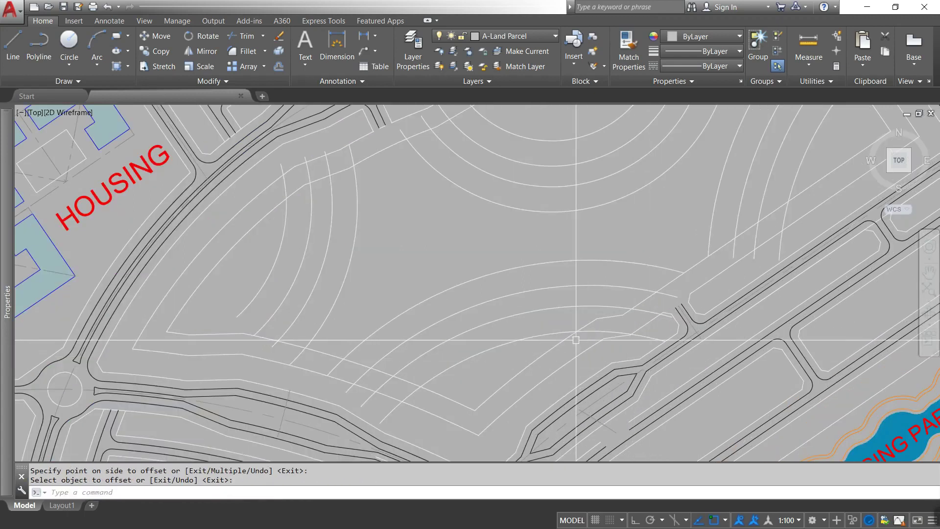
pyautogui.scroll(-3, 622, 308)
pyautogui.click(360, 222)
pyautogui.press('Escape')
pyautogui.press('Escape')
pyautogui.scroll(2, 421, 306)
pyautogui.press('m')
pyautogui.press('Return')
pyautogui.click(419, 307)
pyautogui.press('Escape')
pyautogui.press('Escape')
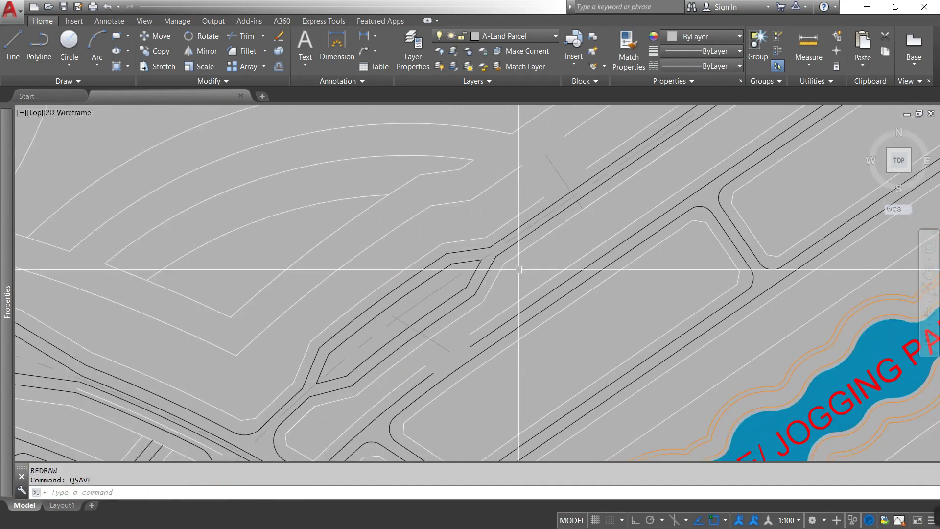
# - Zoom out to check the lens-shaped arc bands across the park
pyautogui.scroll(-4, 519, 269)
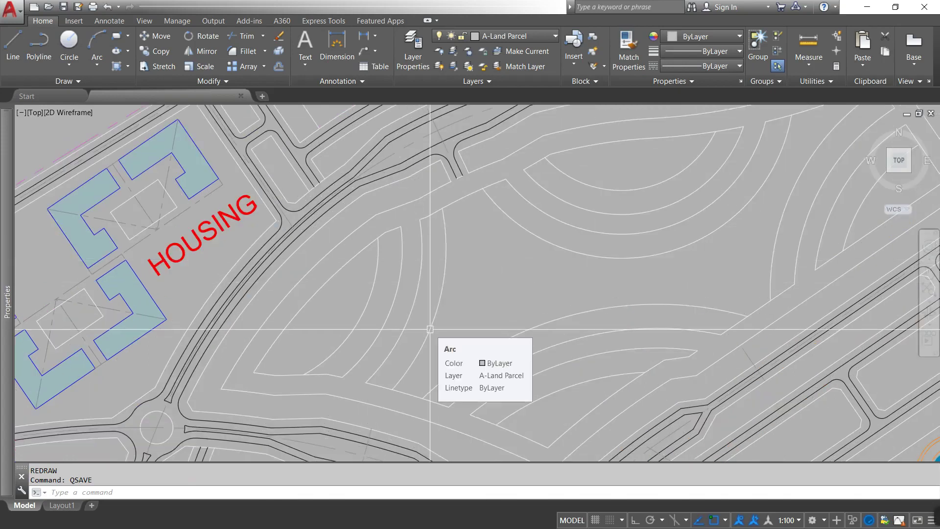
# - Place evenly spaced markers along the first curved park band
pyautogui.write('DIVME')
pyautogui.press('Return')
pyautogui.click(401, 293)
pyautogui.press('Return')
# - Start rays at the arc's centre, adjusting the object snap settings
pyautogui.write('RAY')
pyautogui.press('Return')
pyautogui.click(452, 233)
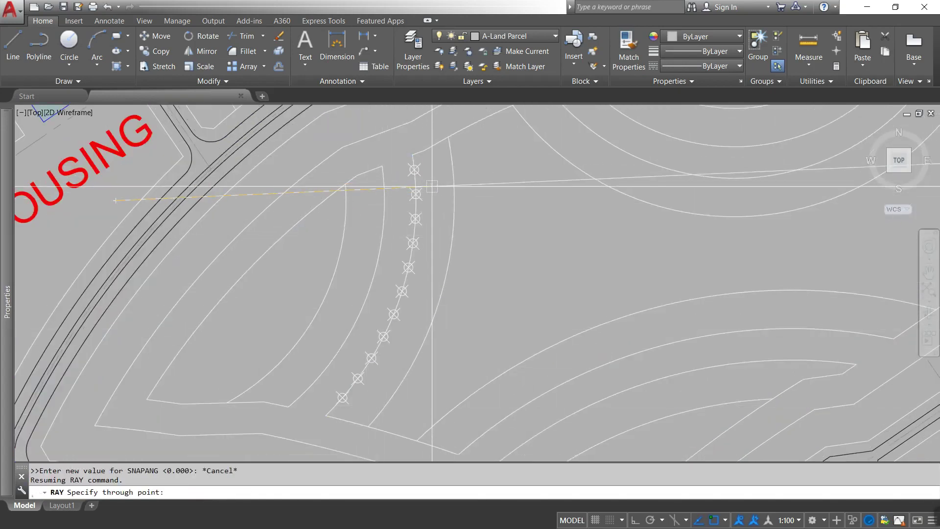
pyautogui.write('os')
pyautogui.press('Return')
pyautogui.write('RAY')
pyautogui.press('Return')
pyautogui.write('nen')
pyautogui.press('Return')
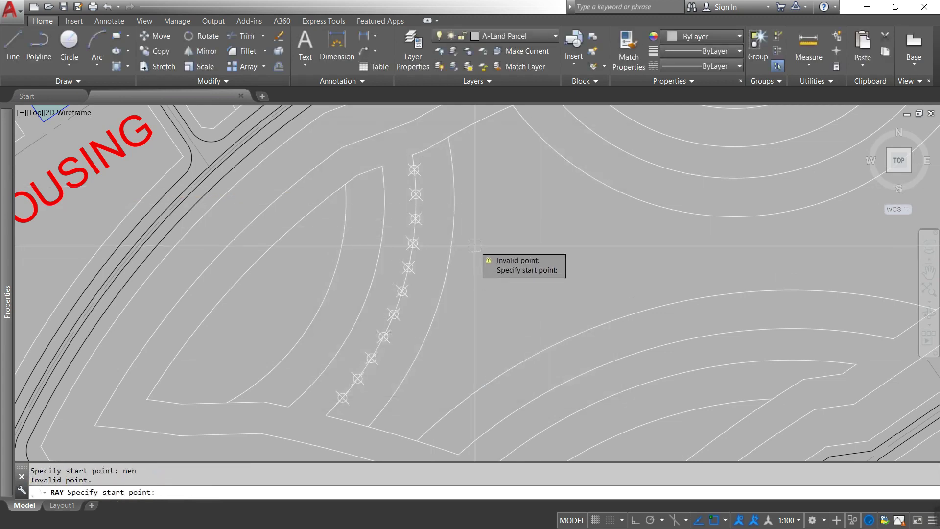
# - Draw six rays from the arc centre through the markers
pyautogui.click(414, 169)
pyautogui.click(415, 219)
pyautogui.click(408, 267)
pyautogui.click(394, 314)
pyautogui.click(372, 358)
pyautogui.click(358, 378)
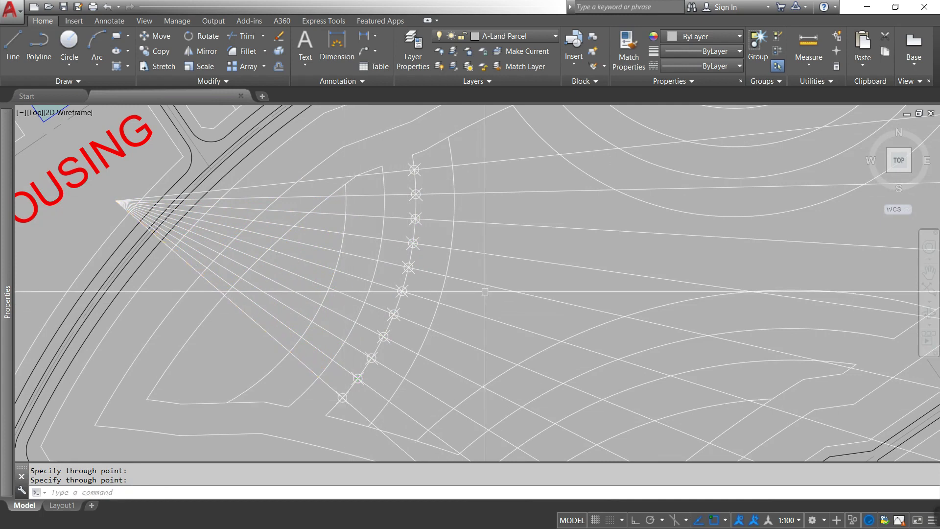
pyautogui.press('Return')
# - Fence-trim the rays back to the edges of the curved band
pyautogui.write('tr')
pyautogui.press('Return')
pyautogui.moveTo(484, 291); pyautogui.dragTo(419, 423)
pyautogui.press('Return')
pyautogui.moveTo(471, 216); pyautogui.dragTo(384, 419)
pyautogui.write('f')
pyautogui.press('Return')
pyautogui.moveTo(310, 406); pyautogui.dragTo(382, 147)
# - Erase the leftover marker points from the first band
pyautogui.press('Return')
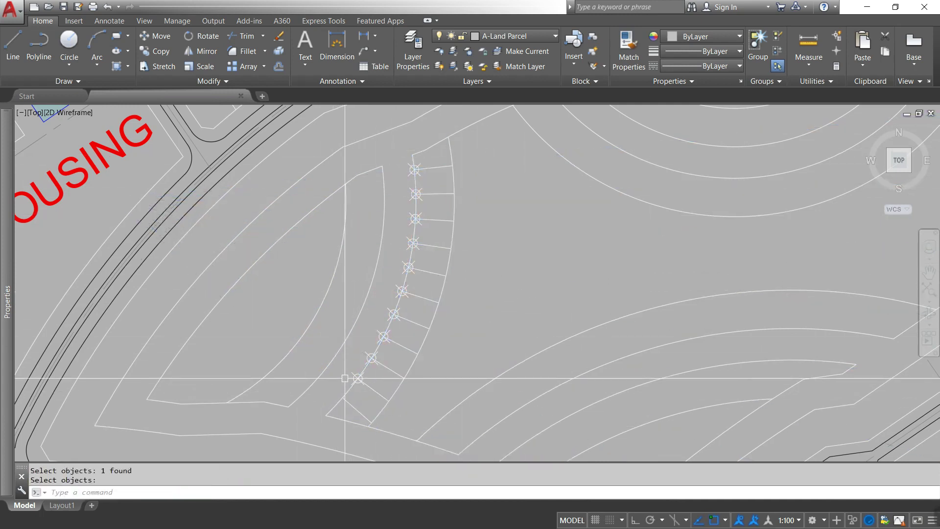
pyautogui.click(344, 386)
pyautogui.click(419, 275)
pyautogui.click(378, 325)
pyautogui.click(431, 196)
pyautogui.press('Return')
pyautogui.write('mea')
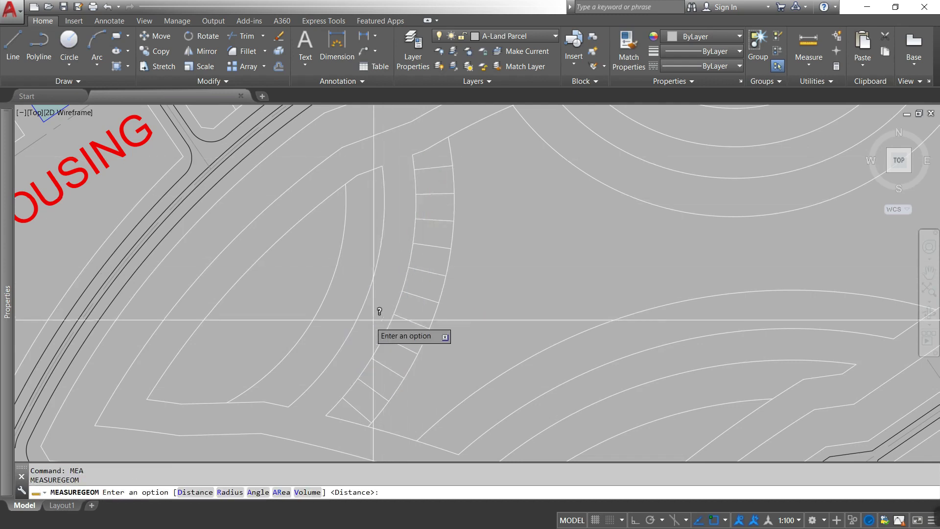
pyautogui.press('Escape')
pyautogui.write('me')
# - Mark the next arc and draw rays from its centre through three markers
pyautogui.press('Return')
pyautogui.click(302, 338)
pyautogui.write('y')
pyautogui.press('Return')
pyautogui.click(117, 201)
pyautogui.click(346, 202)
pyautogui.click(334, 274)
pyautogui.click(285, 357)
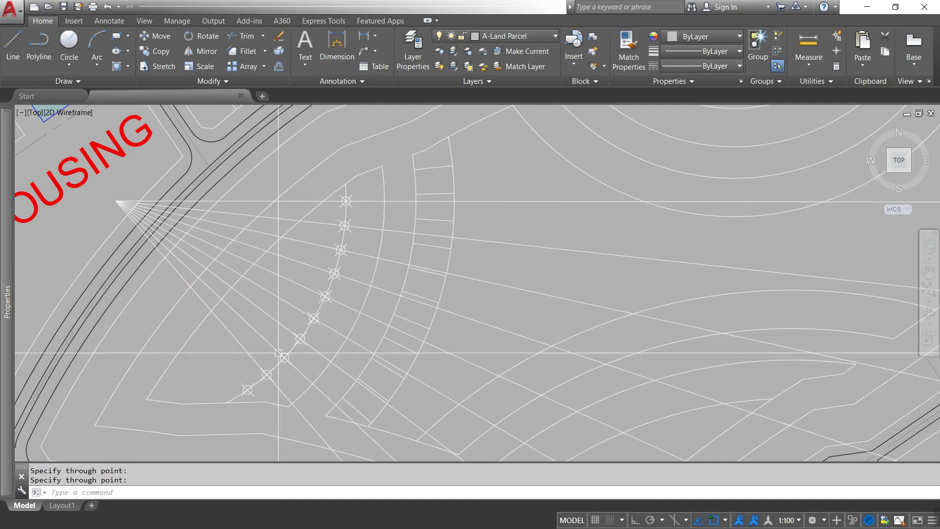
# - Fence-trim those rays back to the two arcs
pyautogui.press('Return')
pyautogui.write('f')
pyautogui.press('Return')
pyautogui.moveTo(318, 221); pyautogui.dragTo(317, 400)
pyautogui.press('Escape')
pyautogui.press('Escape')
# - Measure the next arc with markers at 5-unit spacing
pyautogui.scroll(-5, 317, 400)
pyautogui.scroll(3, 496, 297)
pyautogui.write('me')
pyautogui.press('Return')
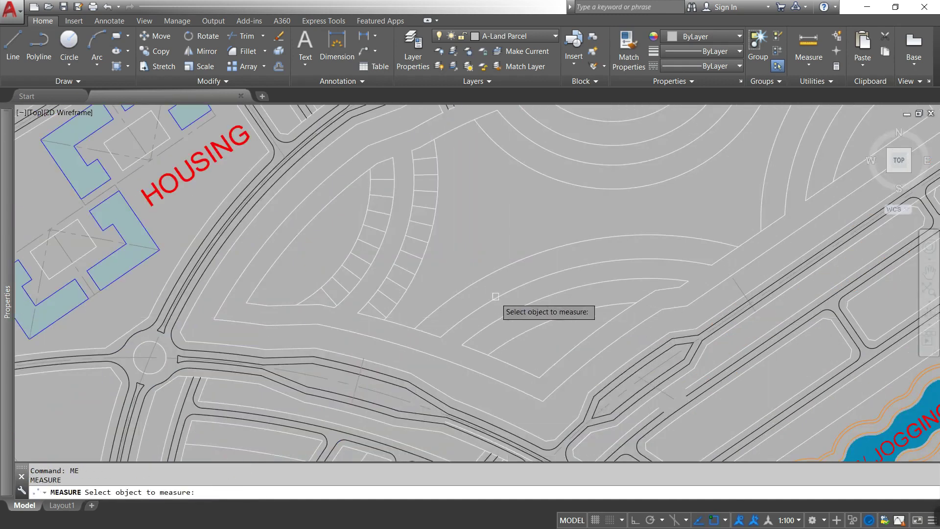
pyautogui.write('5')
pyautogui.press('Return')
# - Draw rays from the arc centre through six right-side markers
pyautogui.write('ray')
pyautogui.press('Return')
pyautogui.write('cen')
pyautogui.press('Return')
pyautogui.write('cen')
pyautogui.click(458, 319)
pyautogui.click(517, 287)
pyautogui.click(545, 275)
pyautogui.click(575, 267)
pyautogui.click(605, 262)
pyautogui.click(635, 260)
pyautogui.click(697, 263)
pyautogui.scroll(5, 696, 263)
pyautogui.scroll(-5, 513, 329)
pyautogui.press('Return')
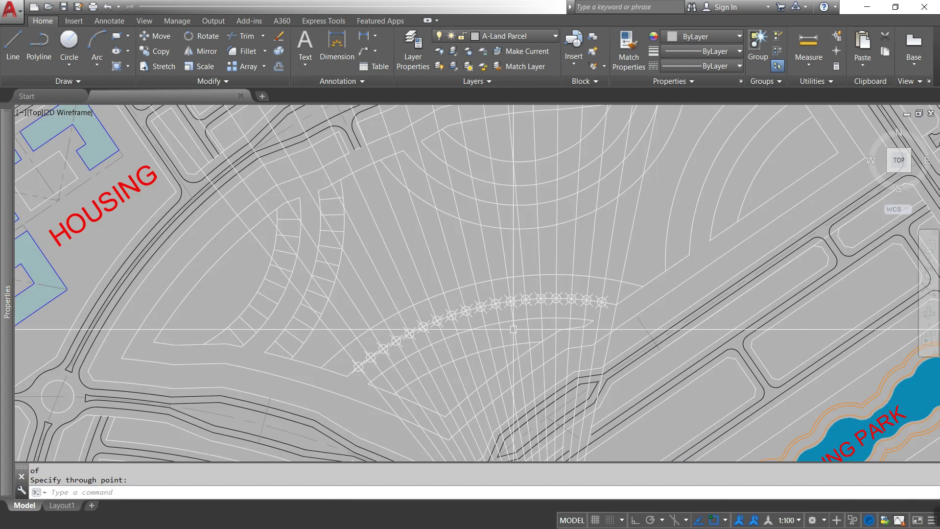
pyautogui.moveTo(514, 329); pyautogui.dragTo(521, 320, button='middle')
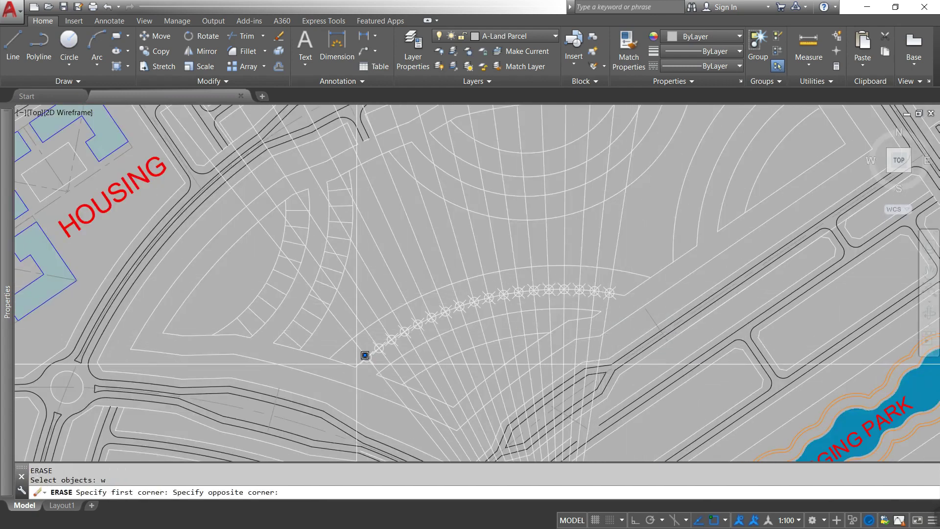
# - Fence-trim the rays against the 9 selected cutting edges
pyautogui.click(494, 305)
pyautogui.click(542, 273)
pyautogui.press('Return')
pyautogui.write('f')
pyautogui.press('Return')
pyautogui.click(621, 304)
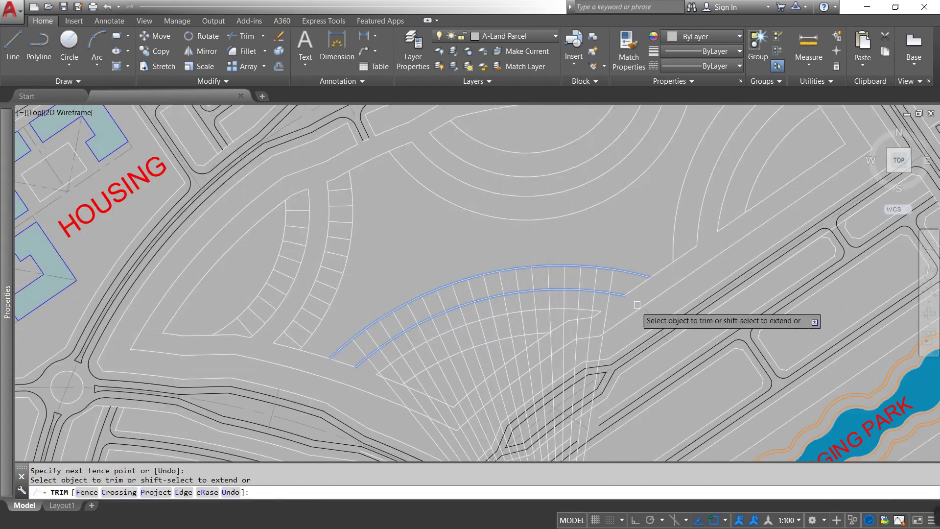
pyautogui.press('Return')
# - Measure the next arc with markers at 15-unit spacing
pyautogui.write('me')
pyautogui.click(430, 343)
pyautogui.write('15')
pyautogui.press('Return')
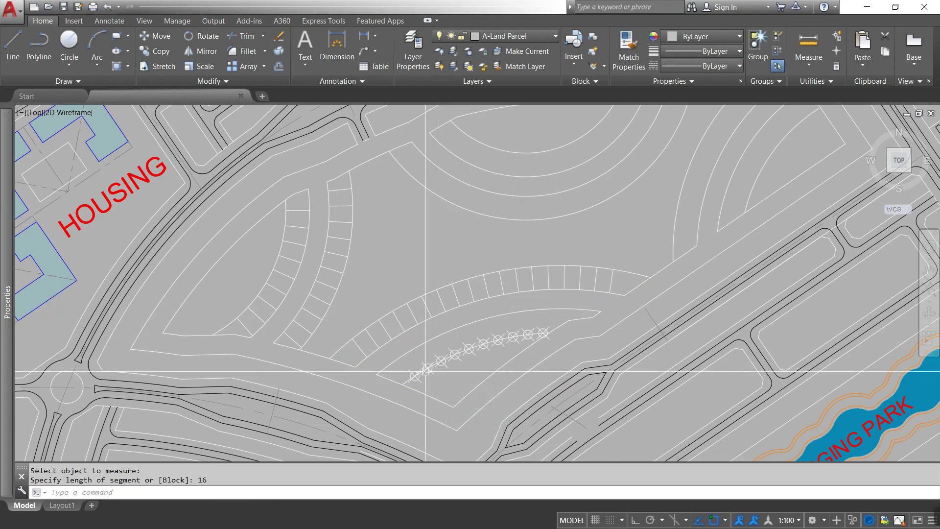
pyautogui.scroll(3, 425, 365)
# - Draw six rays from the arc centre through the markers
pyautogui.click(426, 365)
pyautogui.click(459, 346)
pyautogui.click(493, 327)
pyautogui.click(528, 311)
pyautogui.click(600, 283)
pyautogui.click(677, 265)
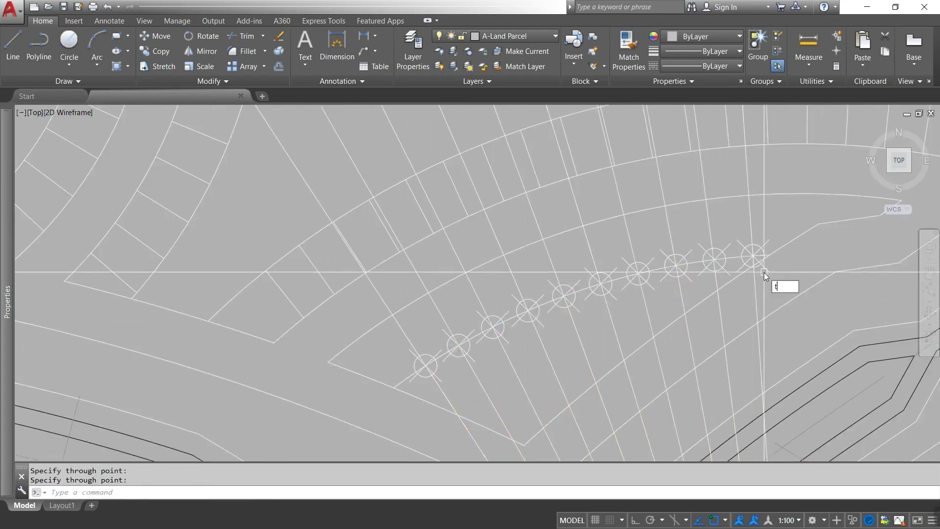
pyautogui.press('Escape')
# - Erase the markers and trim the ray ends outside the two arcs
pyautogui.write('e')
pyautogui.moveTo(398, 399); pyautogui.dragTo(556, 277)
pyautogui.press('Return')
pyautogui.write('tr')
pyautogui.click(533, 237)
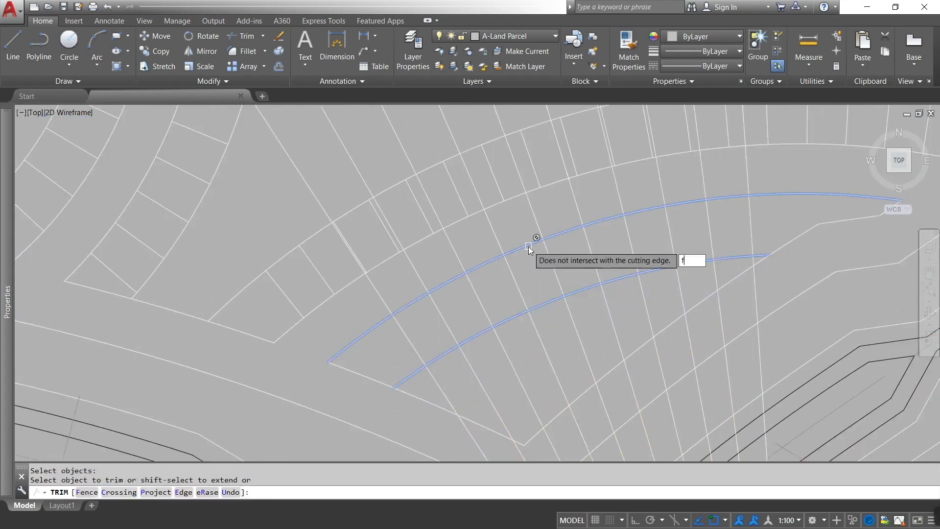
pyautogui.click(750, 283)
pyautogui.press('Return')
pyautogui.press('Return')
# - Measure the last curved band with markers at 16-unit spacing
pyautogui.scroll(-5, 566, 147)
pyautogui.scroll(4, 567, 220)
pyautogui.write('me')
pyautogui.click(469, 285)
pyautogui.press('Return')
# - Draw three rays from the arc centre through the markers
pyautogui.write('ray')
pyautogui.click(578, 284)
pyautogui.click(683, 226)
pyautogui.click(744, 124)
pyautogui.press('Return')
# - Erase the marker points with a window selection
pyautogui.write('e')
pyautogui.click(309, 300)
pyautogui.click(363, 254)
pyautogui.press('Return')
# - Fence-trim the rays outside the curved parking band
pyautogui.press('Return')
pyautogui.moveTo(734, 162); pyautogui.dragTo(398, 311)
pyautogui.press('Return')
pyautogui.press('Return')
pyautogui.press('Return')
pyautogui.moveTo(315, 210); pyautogui.dragTo(614, 258)
# - Measure the inner parking arc and cast rays from its centre through the division points
pyautogui.press('Escape')
pyautogui.write('me')
pyautogui.press('Return')
pyautogui.click(579, 212)
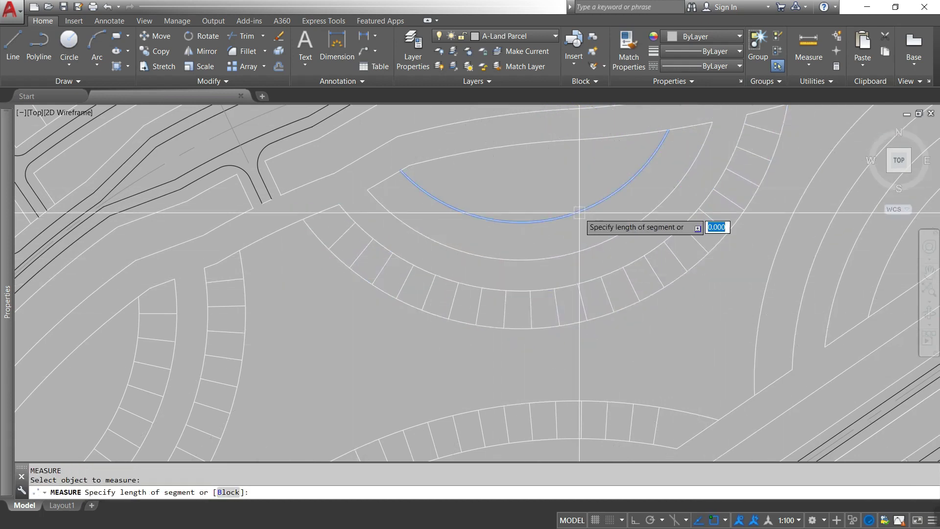
pyautogui.write('ray')
pyautogui.press('Return')
pyautogui.write('cen')
pyautogui.press('Return')
pyautogui.click(562, 256)
pyautogui.click(511, 221)
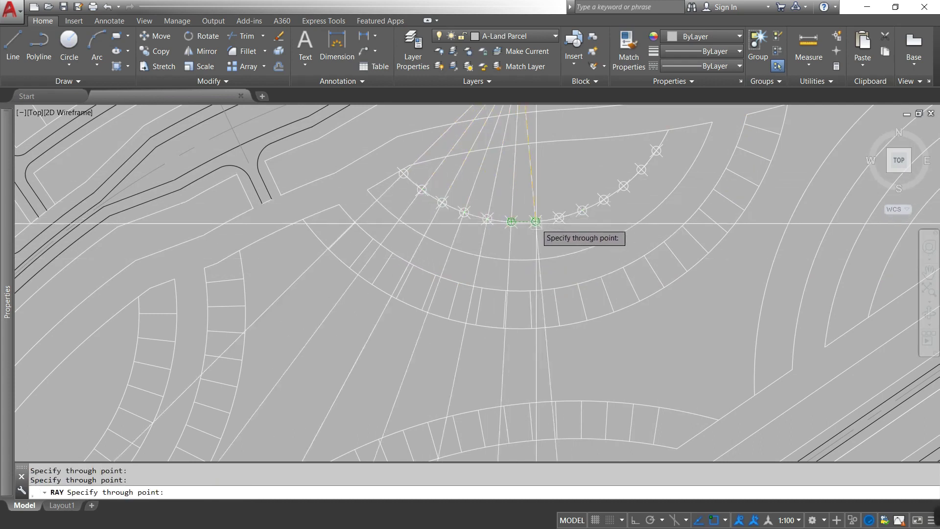
pyautogui.click(656, 150)
# - Erase the leftover unwanted rays with a selection window
pyautogui.press('Return')
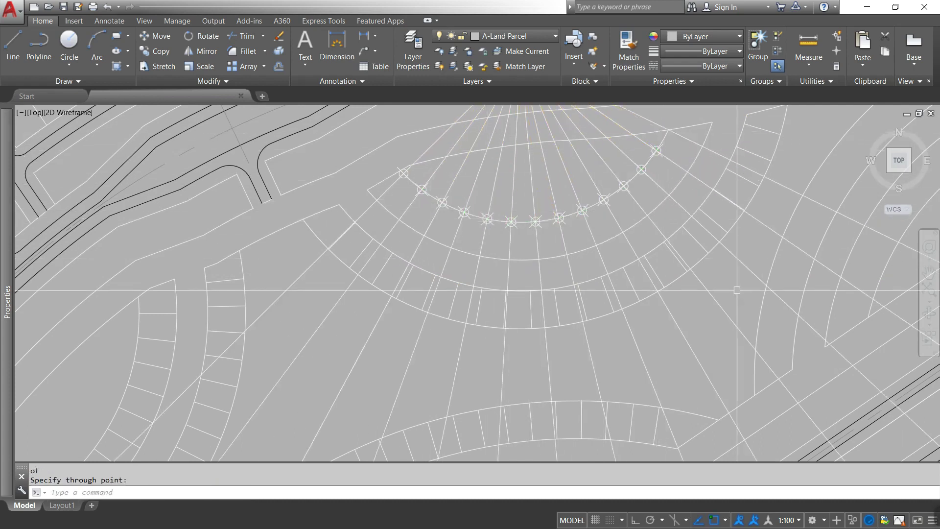
pyautogui.write('e')
pyautogui.press('Return')
pyautogui.click(392, 167)
pyautogui.click(508, 227)
pyautogui.click(668, 139)
# - Trim the rays that extend beyond the parking band
pyautogui.press('Return')
pyautogui.click(778, 125)
pyautogui.click(287, 274)
# - Measure the right-hand arc and draw rays from a common origin through its division points
pyautogui.press('Return')
pyautogui.press('Escape')
pyautogui.write('me')
pyautogui.press('Return')
pyautogui.click(456, 311)
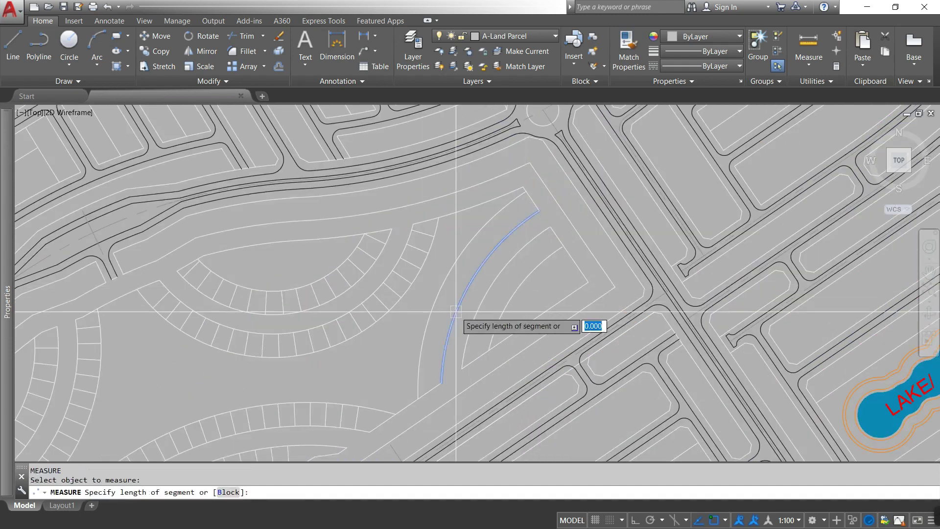
pyautogui.press('Return')
pyautogui.click(448, 338)
pyautogui.click(457, 309)
pyautogui.click(478, 270)
pyautogui.click(508, 236)
pyautogui.click(531, 216)
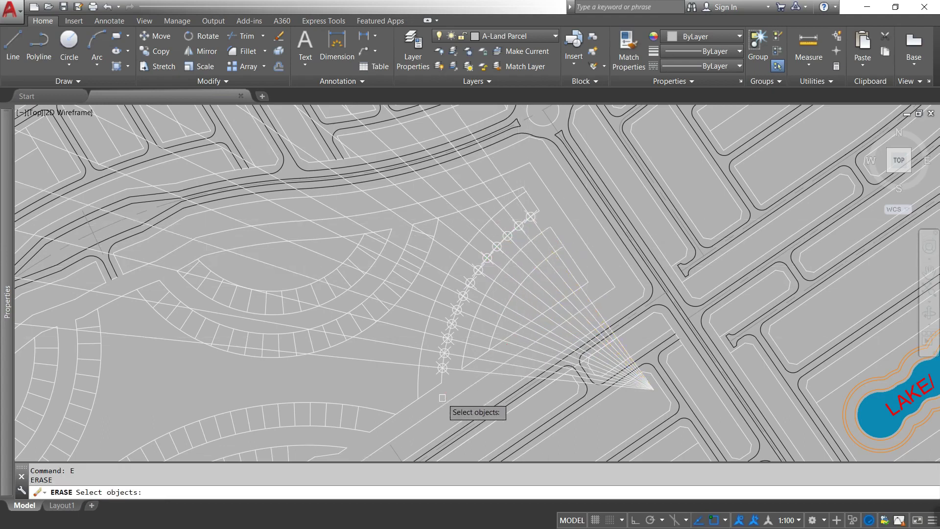
# - Draw a ray from the arc's centre through an arc endpoint using endpoint snaps
pyautogui.press('Return')
pyautogui.scroll(3, 441, 389)
pyautogui.press('Escape')
pyautogui.write('en')
pyautogui.press('Return')
pyautogui.click(462, 391)
pyautogui.write('end')
pyautogui.press('Return')
pyautogui.scroll(-3, 456, 348)
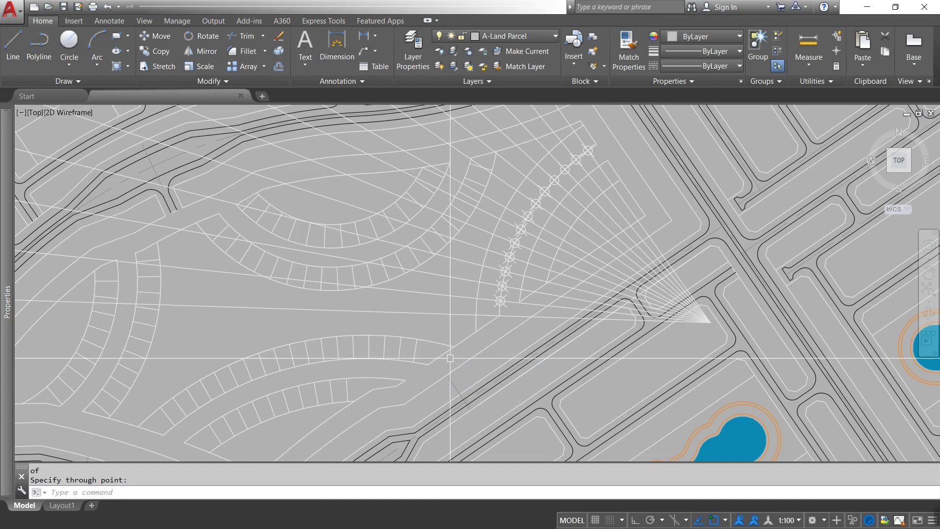
# - Adjust the object snap settings and trim the rays against the arc cutting edge
pyautogui.write('s')
pyautogui.press('Return')
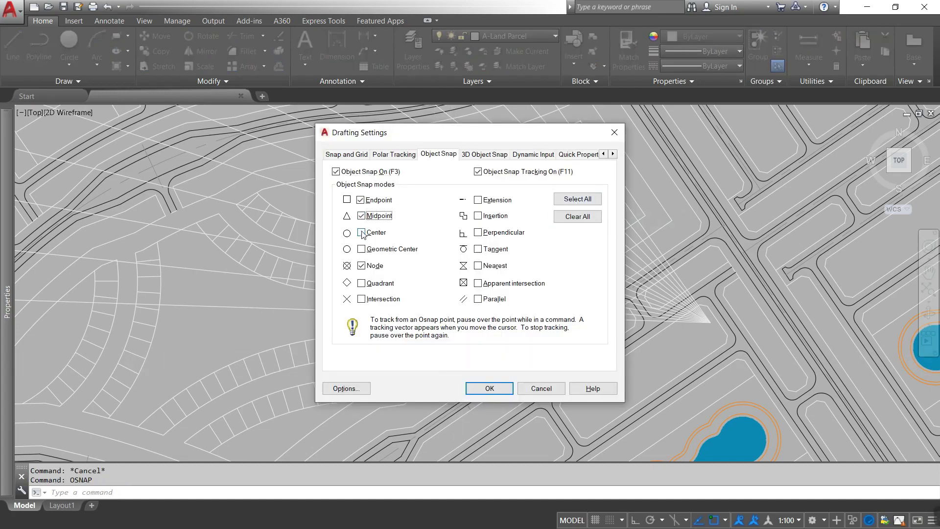
pyautogui.press('Return')
pyautogui.write('ra')
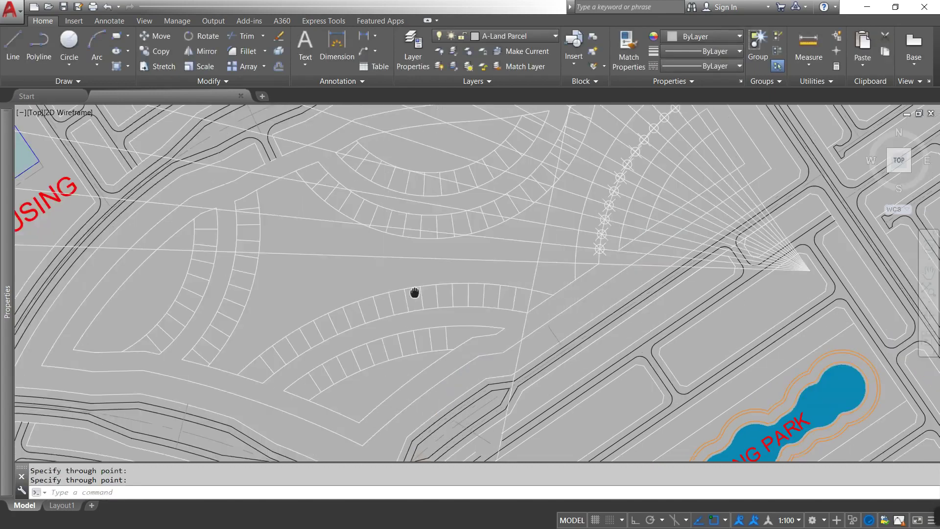
pyautogui.press('Escape')
pyautogui.write('tr')
pyautogui.press('Return')
pyautogui.click(269, 378)
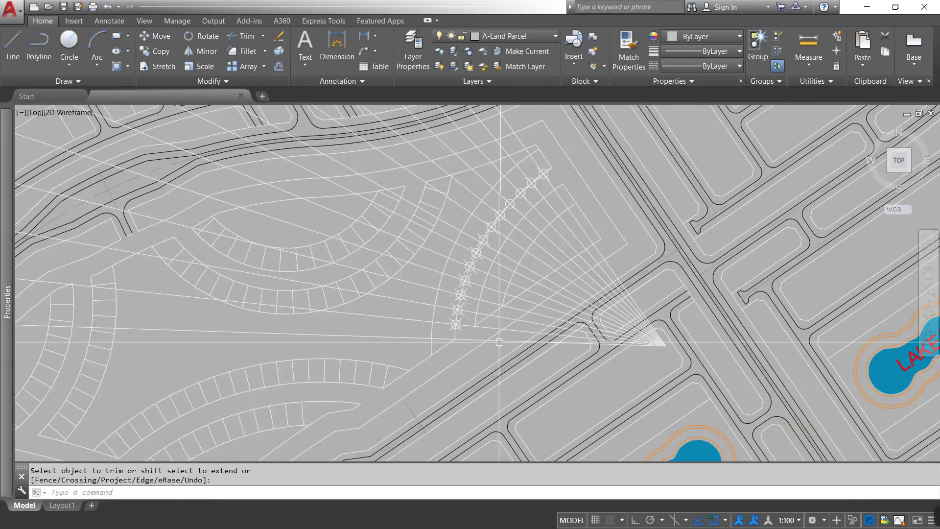
# - Erase the leftover division marks with a selection window
pyautogui.write('e')
pyautogui.press('Return')
pyautogui.click(447, 384)
pyautogui.click(493, 237)
pyautogui.press('Return')
pyautogui.press('Return')
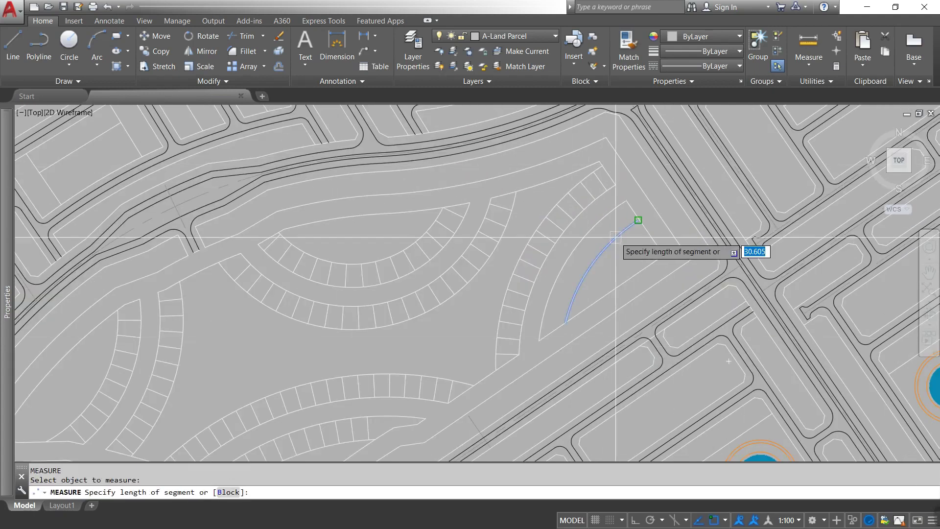
# - Draw the remaining rays and erase the unwanted ones
pyautogui.write('y')
pyautogui.press('Return')
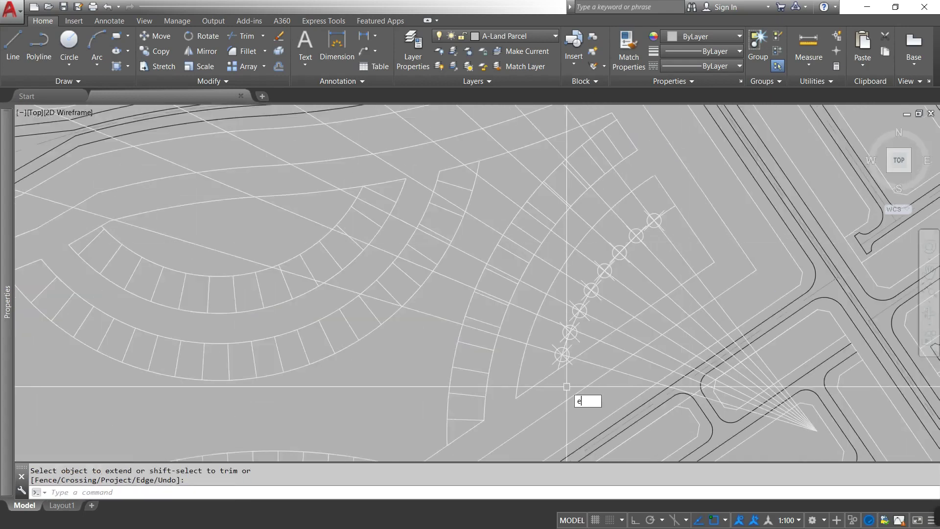
pyautogui.press('Return')
pyautogui.click(619, 237)
pyautogui.click(663, 199)
pyautogui.click(793, 415)
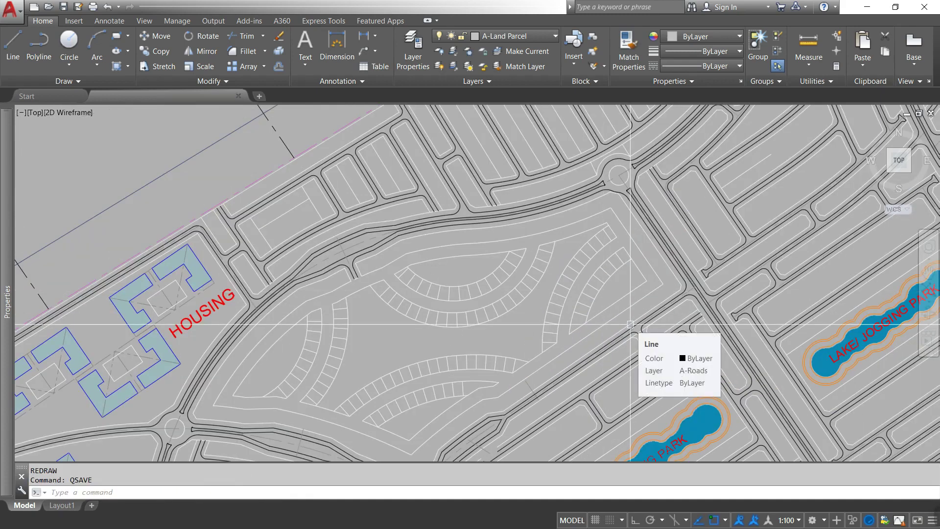
# - Draw an MLINE access road from the parking row, perpendicular to the main road
pyautogui.scroll(5, 284, 325)
pyautogui.write('mline')
pyautogui.press('Return')
pyautogui.click(265, 310)
pyautogui.keyDown('shift'); pyautogui.rightClick(313, 257); pyautogui.keyUp('shift')
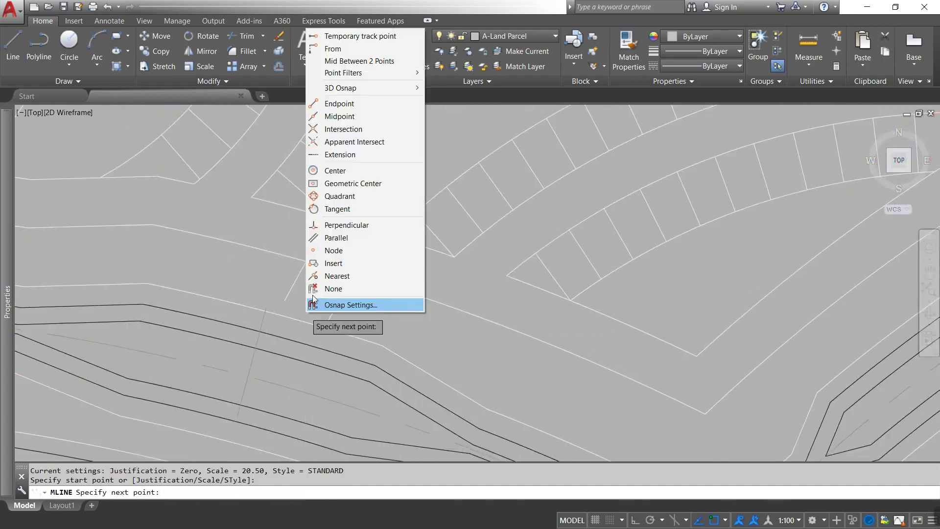
pyautogui.click(346, 225)
pyautogui.click(420, 269)
pyautogui.scroll(-5, 419, 269)
pyautogui.scroll(5, 395, 310)
pyautogui.press('Return')
# - Fillet two lot lines into a corner
pyautogui.write('o')
pyautogui.press('Return')
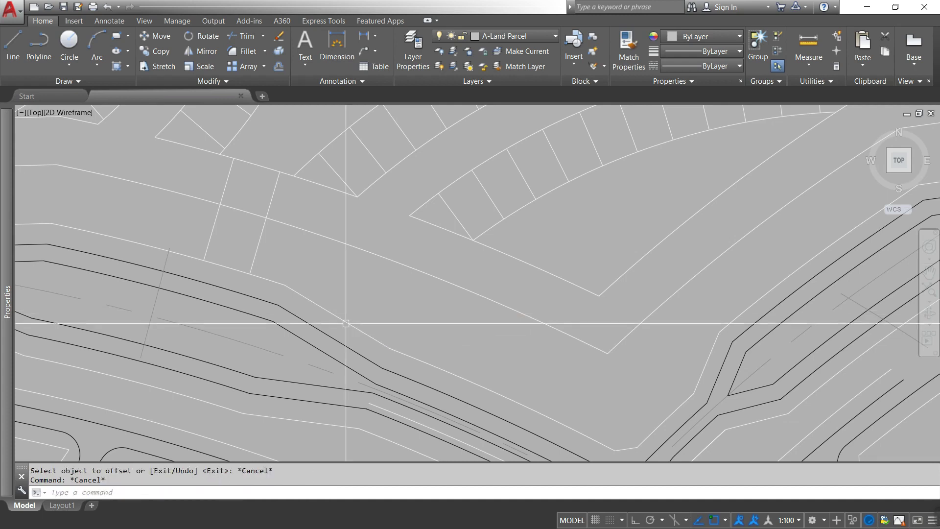
pyautogui.scroll(-2, 446, 357)
pyautogui.write('f')
# - Offset a road edge line by a distance of 20
pyautogui.press('Return')
pyautogui.click(566, 296)
pyautogui.click(433, 307)
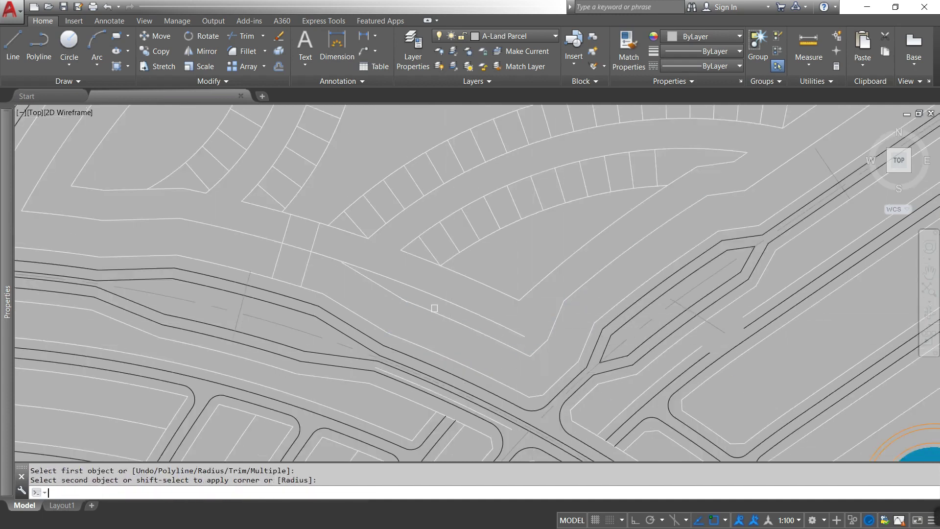
pyautogui.press('o')
pyautogui.press('Return')
pyautogui.write('20')
pyautogui.press('Return')
pyautogui.click(370, 279)
# - Fillet the crossing lot lines into a corner and extend them to the junction
pyautogui.press('Return')
pyautogui.press('f')
pyautogui.press('Return')
pyautogui.click(530, 304)
pyautogui.click(507, 318)
pyautogui.write('ex')
pyautogui.press('Return')
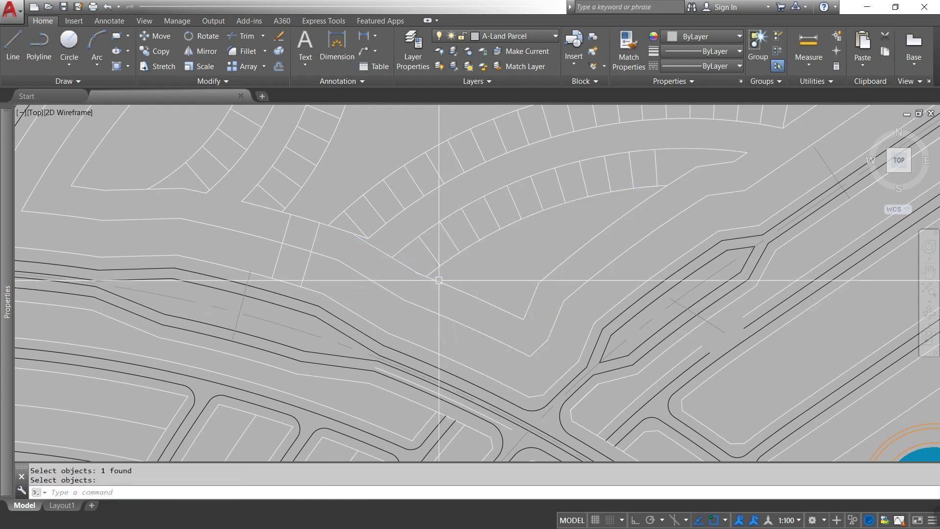
pyautogui.click(346, 231)
# - Trim away the leftover lot line stubs at the junction
pyautogui.press('Return')
pyautogui.write('x')
pyautogui.click(421, 245)
pyautogui.write('tr')
pyautogui.press('Return')
pyautogui.write('tr')
pyautogui.press('Return')
pyautogui.click(459, 289)
pyautogui.click(313, 323)
# - Offset a parallel road edge and fillet the lines at the corner
pyautogui.press('Return')
pyautogui.press('Return')
pyautogui.click(272, 240)
pyautogui.click(300, 257)
pyautogui.write('f')
pyautogui.click(284, 308)
pyautogui.write('f')
pyautogui.click(306, 253)
pyautogui.write('o')
pyautogui.press('Return')
pyautogui.press('Return')
# - Add an offset curve parallel to the parking-row arc
pyautogui.click(342, 257)
pyautogui.click(371, 292)
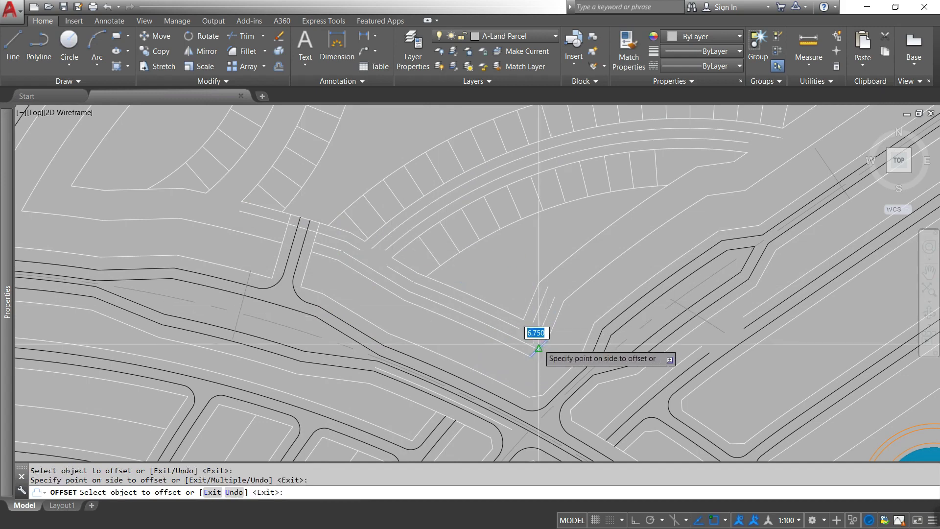
pyautogui.click(538, 347)
pyautogui.scroll(5, 543, 328)
pyautogui.scroll(-5, 252, 222)
pyautogui.scroll(4, 360, 293)
pyautogui.press('Escape')
# - Match the crossed white lines to the black road edge properties
pyautogui.write('ma')
pyautogui.press('Return')
pyautogui.click(538, 363)
pyautogui.click(505, 339)
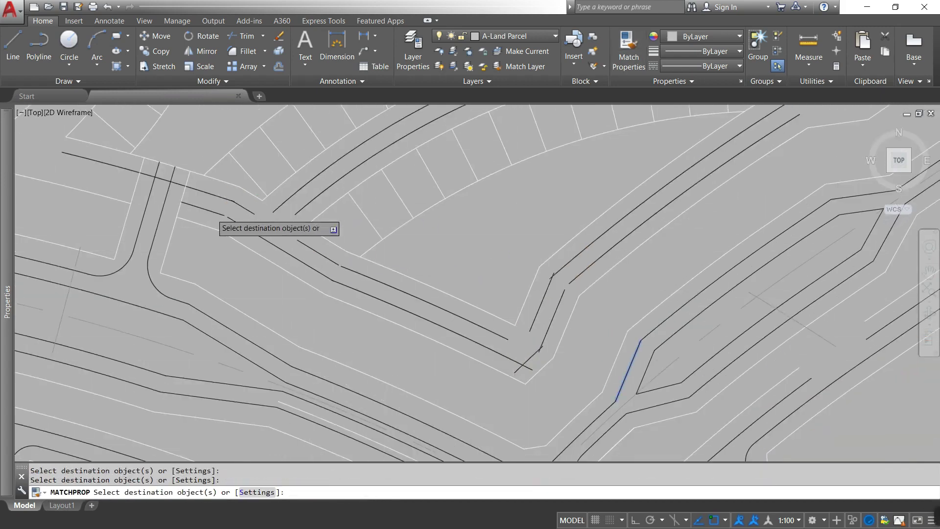
pyautogui.moveTo(216, 223); pyautogui.dragTo(588, 333, button='middle')
pyautogui.press('Escape')
# - Match the upper curve to the lower black road line
pyautogui.write('o')
pyautogui.press('Return')
# - Fillet the road edge corners with a radius of 15
pyautogui.press('Return')
pyautogui.press('Return')
pyautogui.click(628, 49)
pyautogui.click(519, 282)
pyautogui.click(492, 230)
pyautogui.click(470, 239)
# - Explode the selected road lines at the junction into separate segments
pyautogui.write('cha')
pyautogui.click(563, 337)
pyautogui.press('Escape')
pyautogui.write('x')
pyautogui.moveTo(568, 333); pyautogui.dragTo(621, 327)
pyautogui.write('cha')
pyautogui.press('Escape')
pyautogui.write('f r')
pyautogui.press('Return')
pyautogui.click(627, 328)
pyautogui.click(577, 352)
pyautogui.click(493, 273)
pyautogui.press('Return')
pyautogui.write('r')
pyautogui.press('Escape')
pyautogui.press('Return')
pyautogui.click(489, 292)
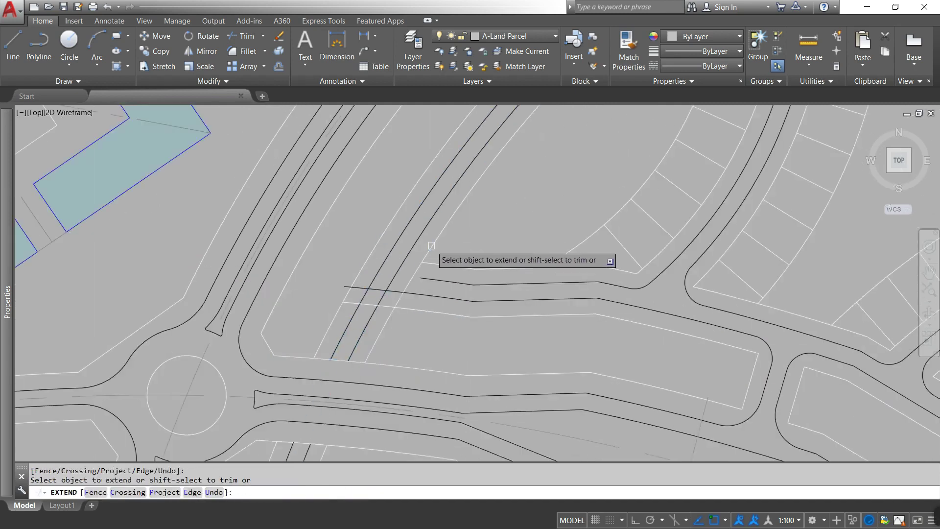
# - Pick boundary edges, then join the parcel lines in a sharp corner
pyautogui.click(402, 301)
pyautogui.click(327, 319)
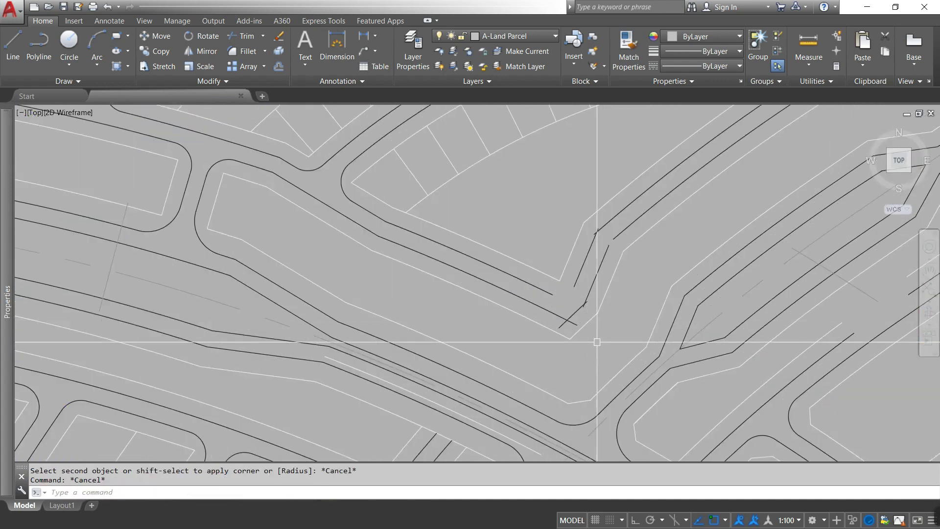
pyautogui.press('Return')
pyautogui.press('Escape')
pyautogui.press('Escape')
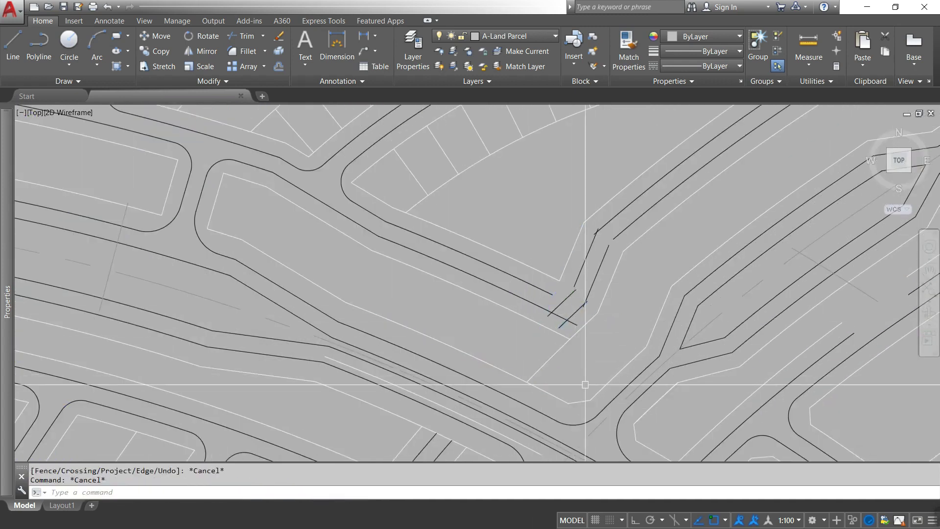
pyautogui.press('Return')
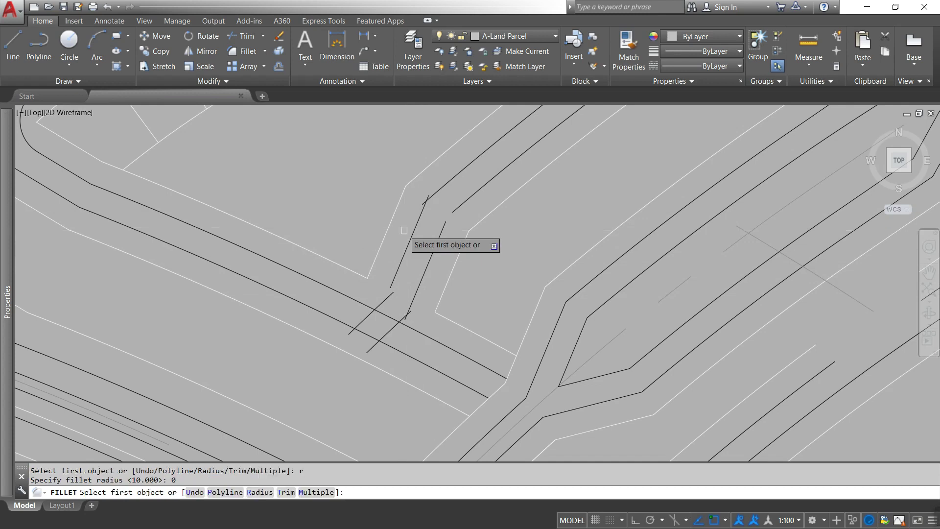
pyautogui.click(411, 237)
pyautogui.click(389, 330)
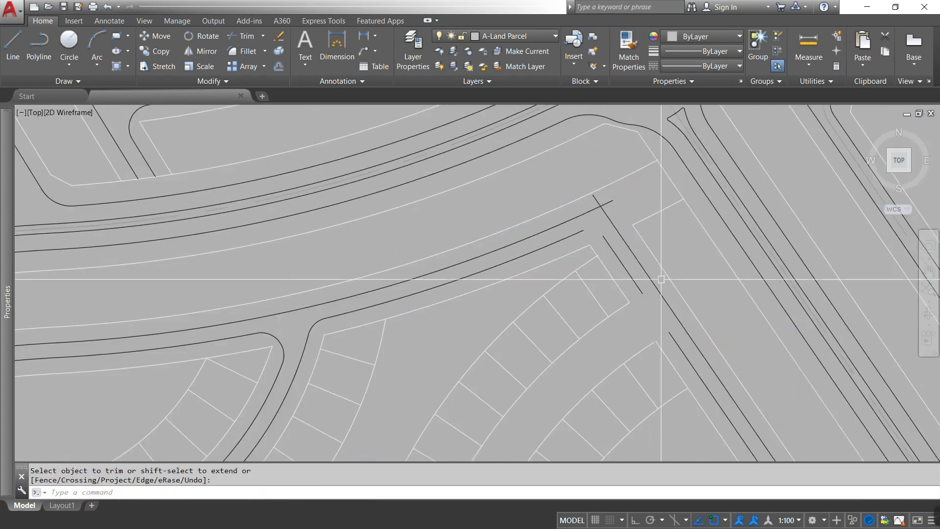
# - Zoom to review the site, make A-Water Feature the current layer, and start BH
pyautogui.scroll(-8, 661, 276)
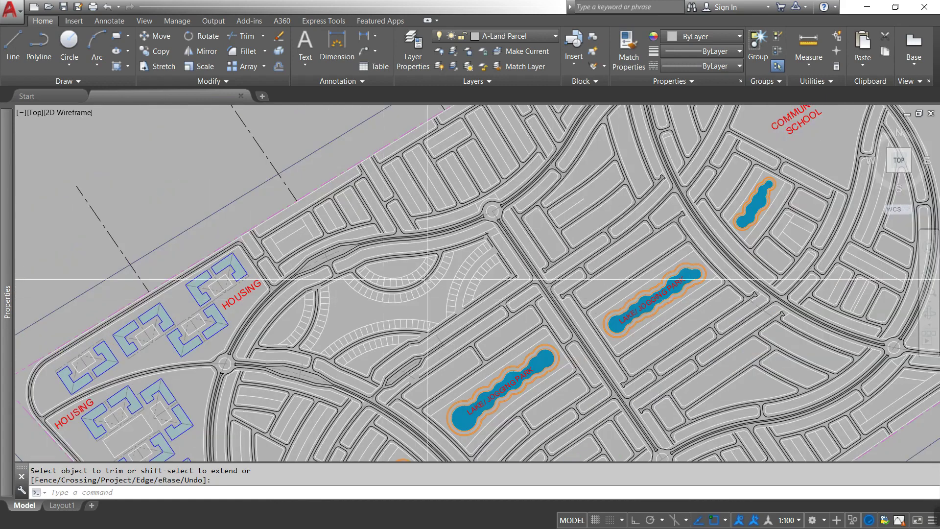
pyautogui.scroll(5, 335, 396)
pyautogui.scroll(-3, 287, 353)
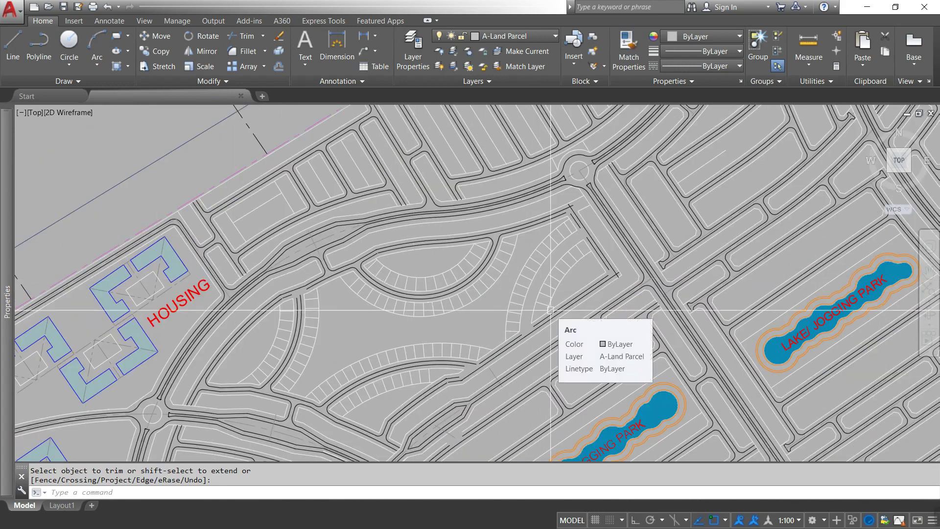
pyautogui.scroll(3, 364, 249)
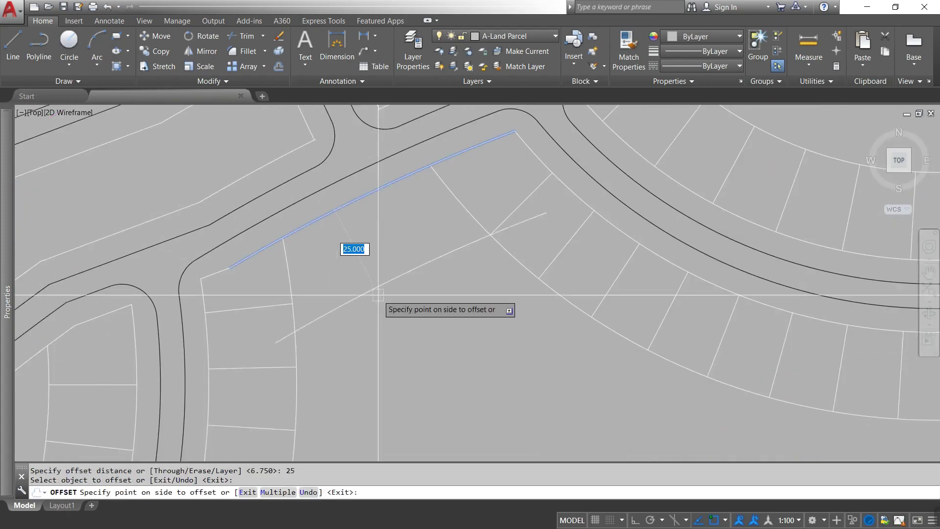
pyautogui.scroll(-5, 376, 289)
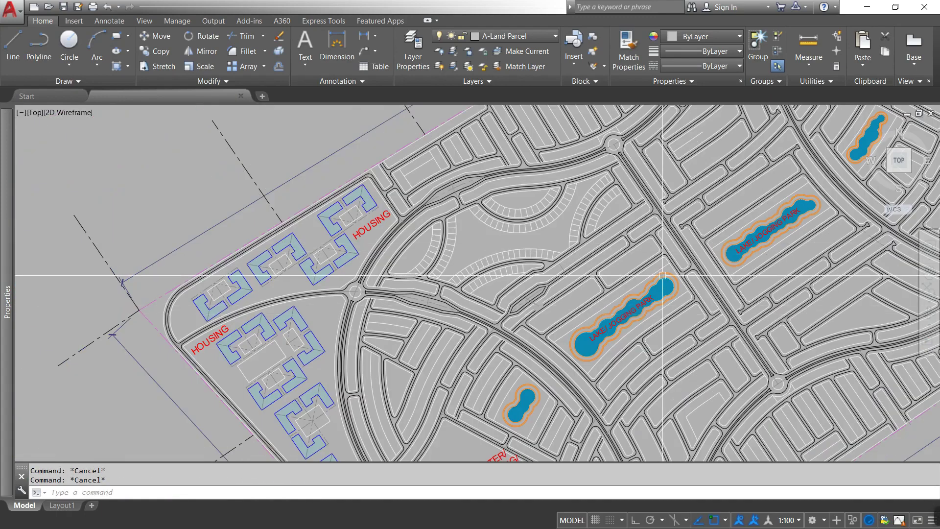
pyautogui.scroll(3, 663, 276)
pyautogui.click(441, 284)
pyautogui.write('BH')
pyautogui.press('Return')
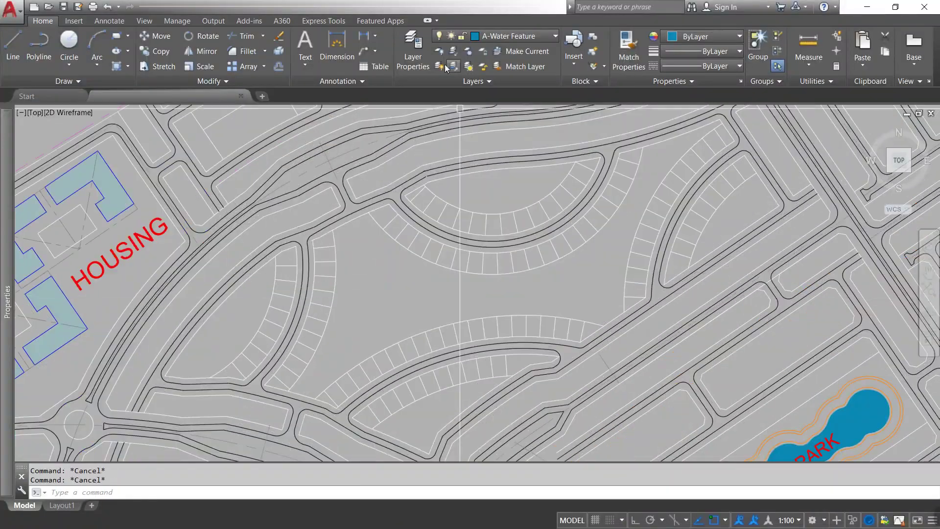
# - Fill the central open space and fit the lake outline into a smooth curve
pyautogui.click(431, 294)
pyautogui.press('Return')
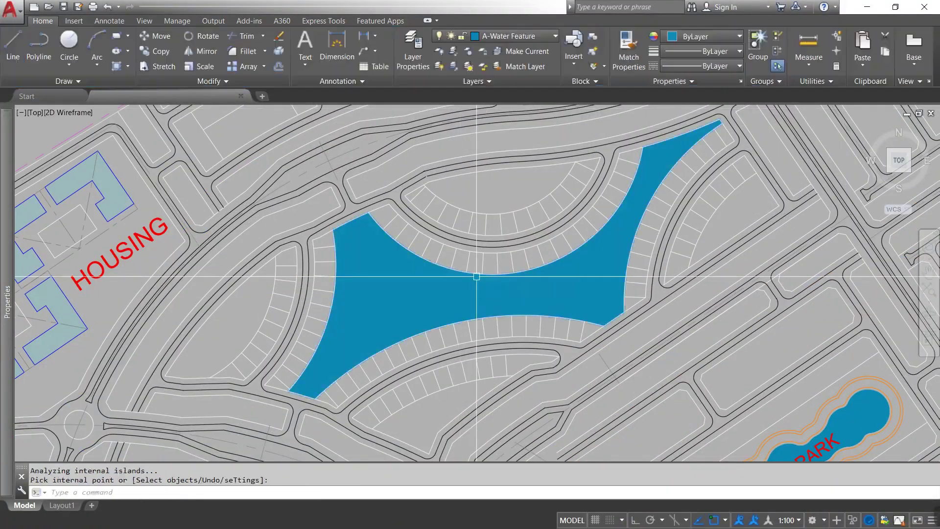
pyautogui.scroll(-1, 431, 294)
pyautogui.scroll(1, 431, 294)
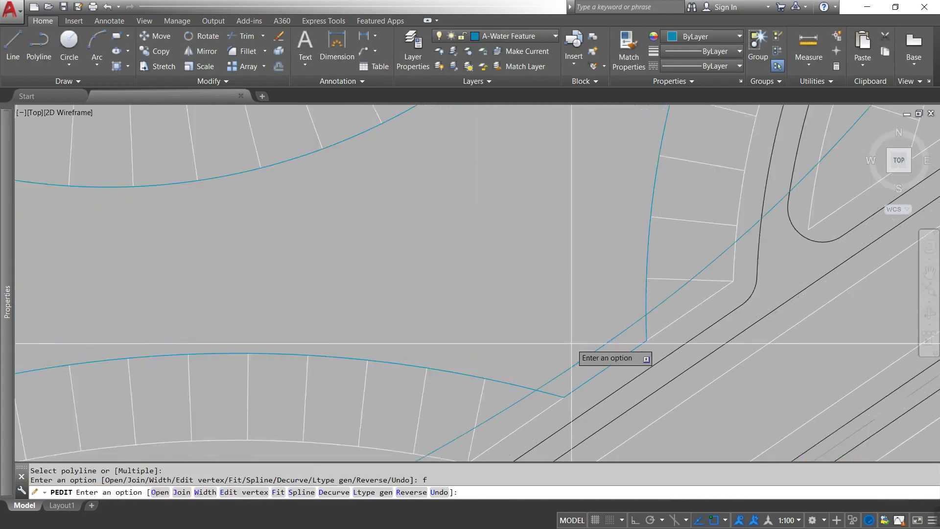
pyautogui.write('f')
pyautogui.press('Return')
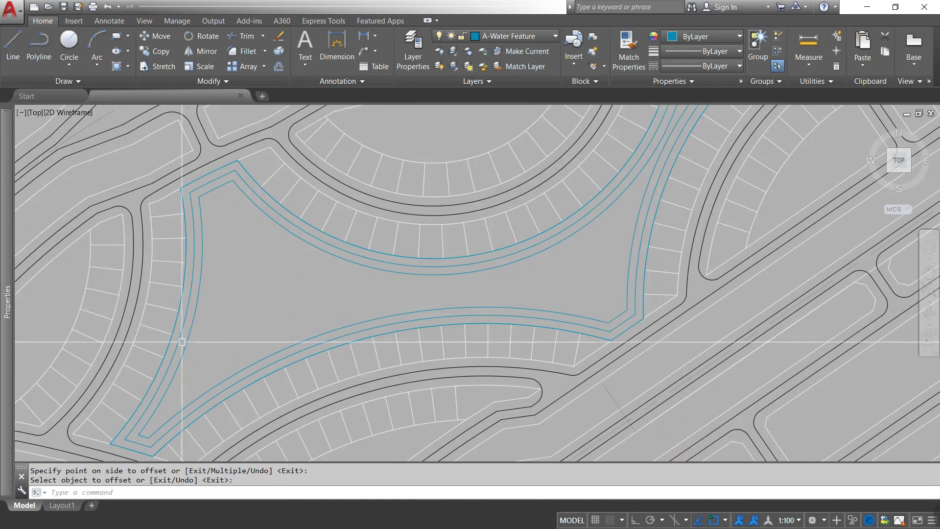
# - Hatch inside the lake outline, undoing the unwanted outer boundary pick
pyautogui.write('bh')
pyautogui.press('Return')
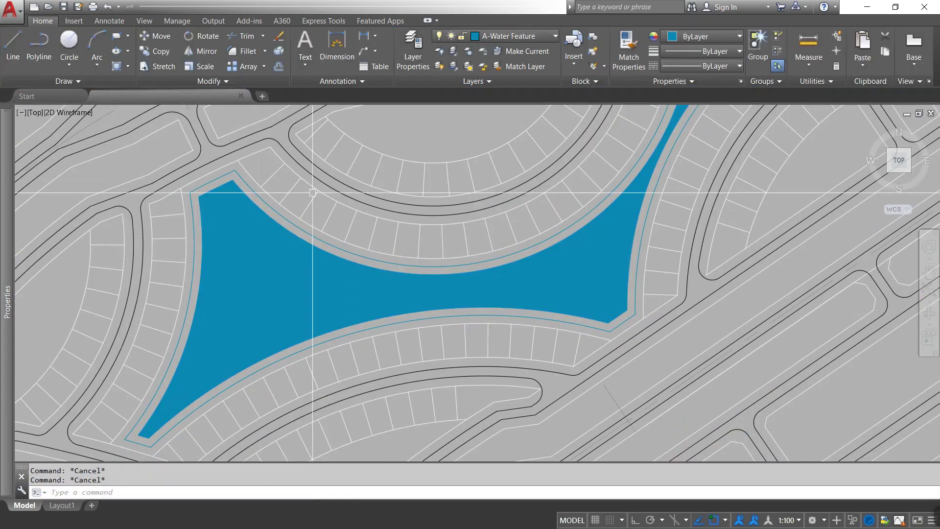
pyautogui.click(20, 47)
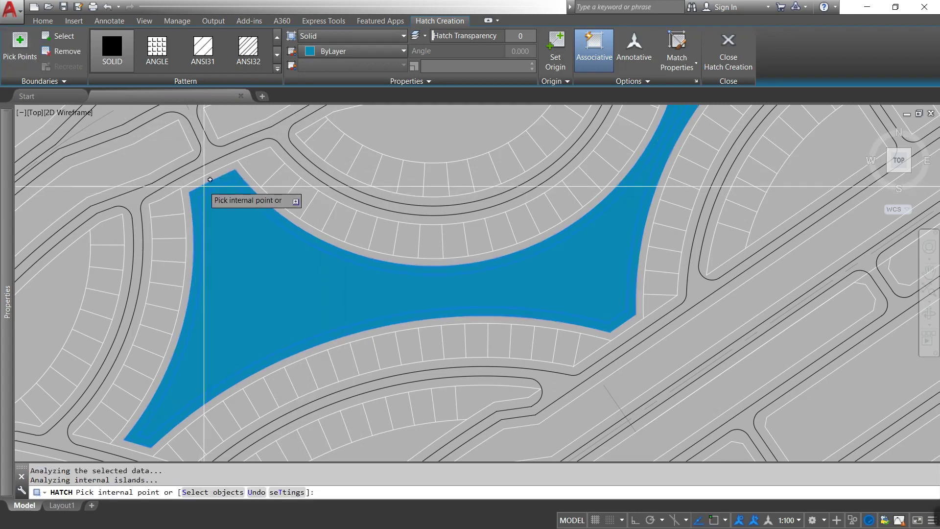
pyautogui.write('u')
pyautogui.press('Return')
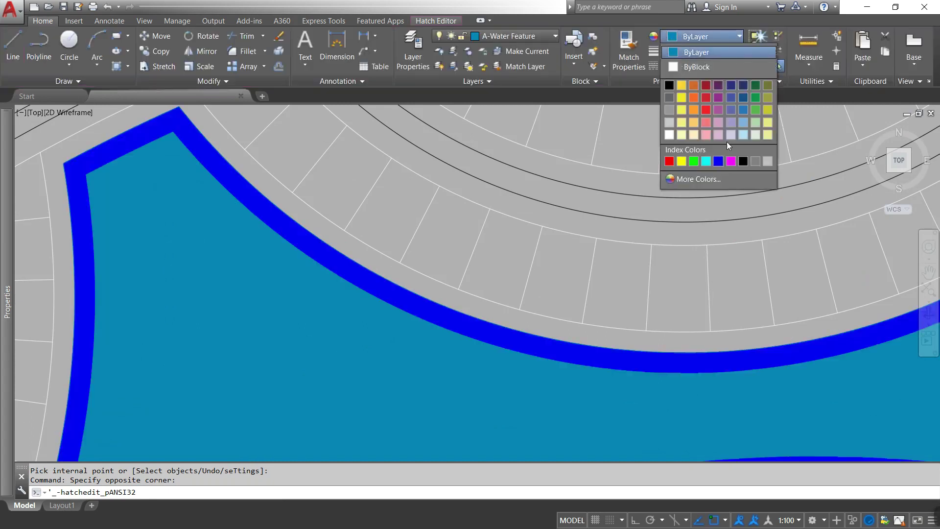
# - Keep the solid blue lake fill, close the Hatch Editor, and save the drawing
pyautogui.click(383, 164)
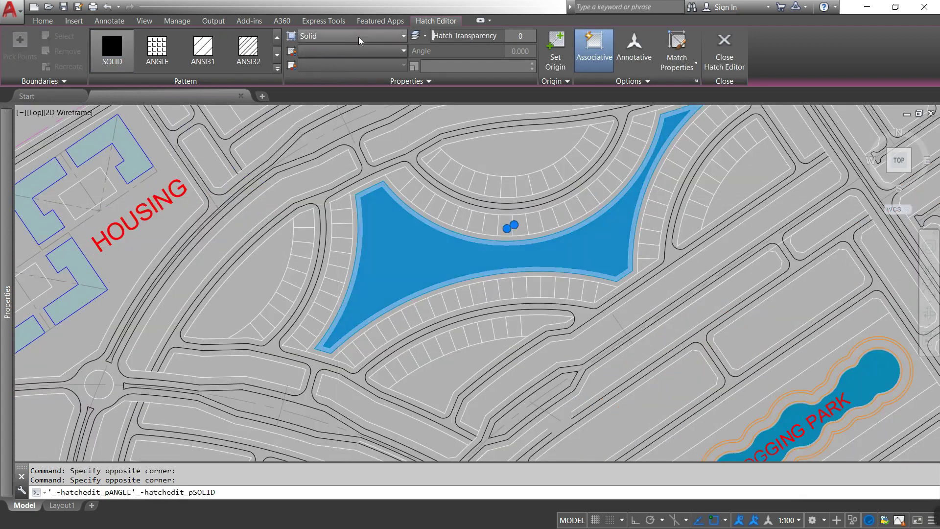
pyautogui.click(277, 68)
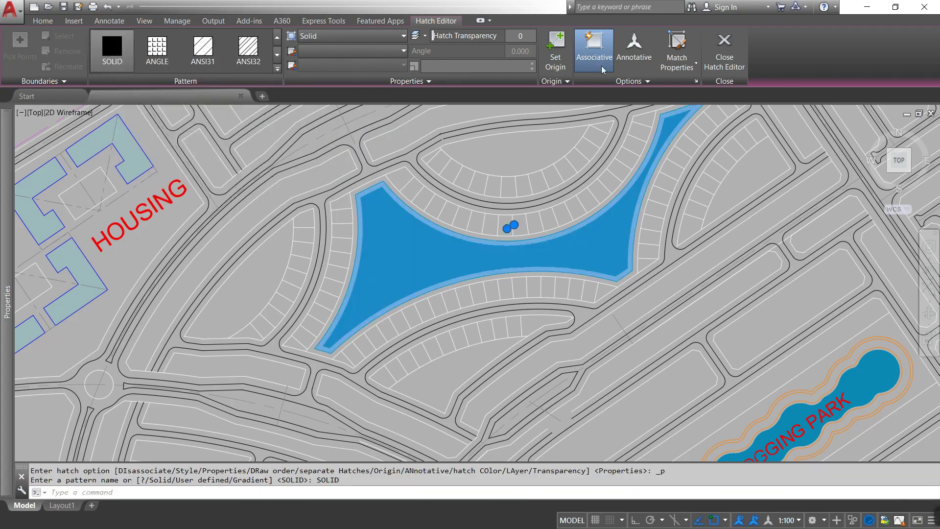
pyautogui.click(404, 51)
pyautogui.click(350, 71)
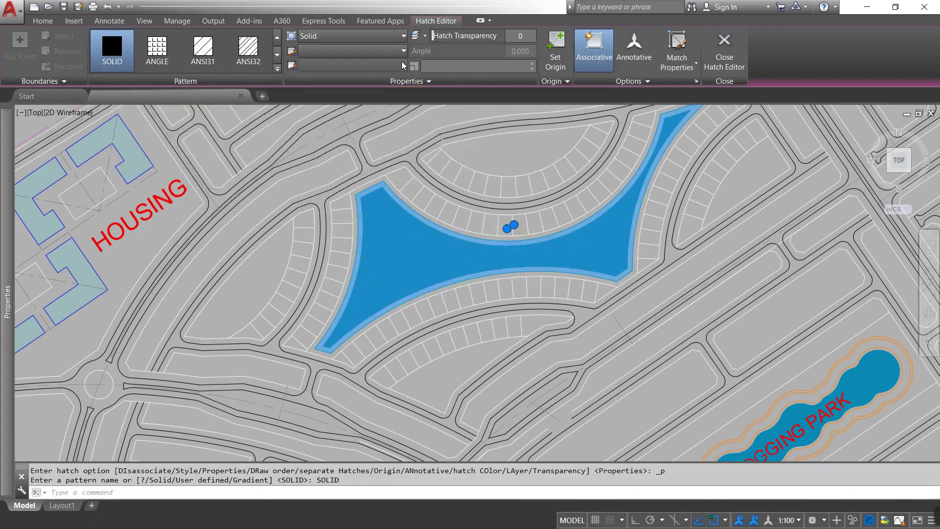
pyautogui.click(736, 68)
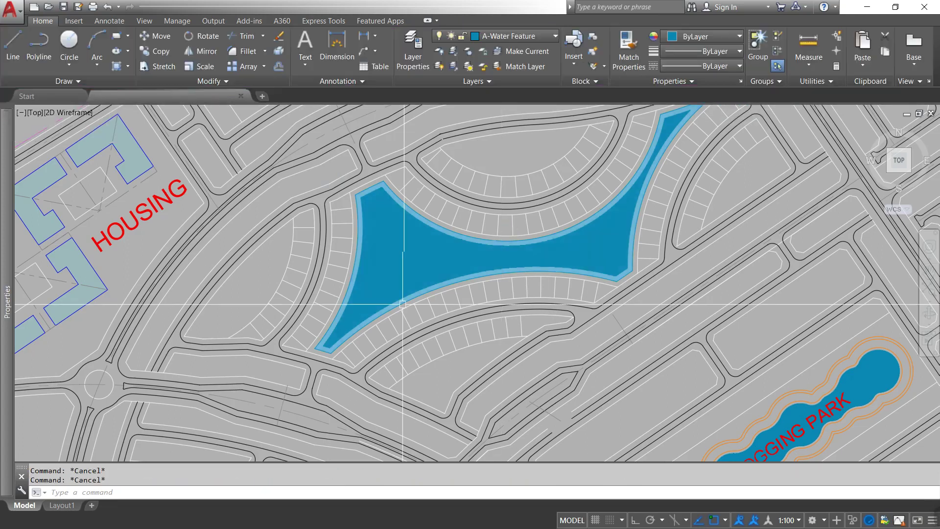
pyautogui.scroll(-4, 484, 292)
pyautogui.hotkey('ctrl', 's')
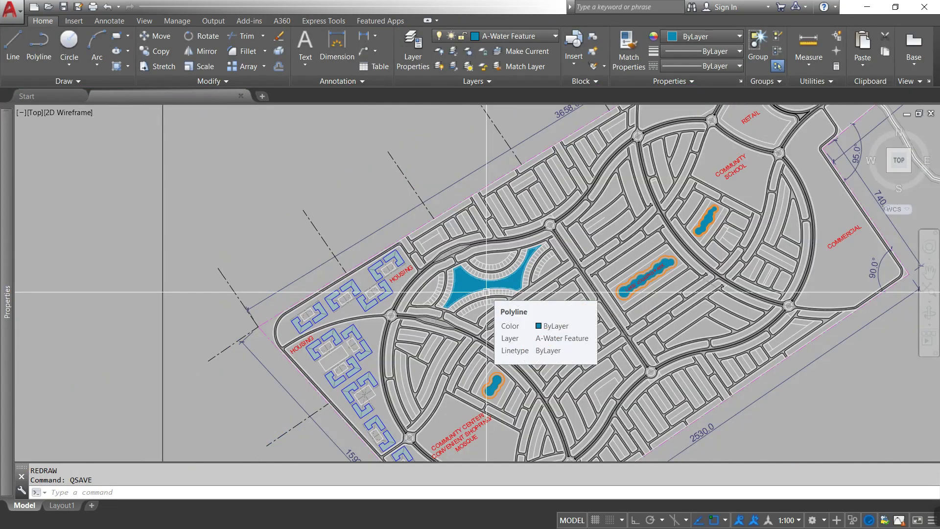
pyautogui.press('Escape')
pyautogui.press('Escape')
# - Hatch a test square with solid blue using BH
pyautogui.click(254, 225)
pyautogui.write('bh')
pyautogui.press('Return')
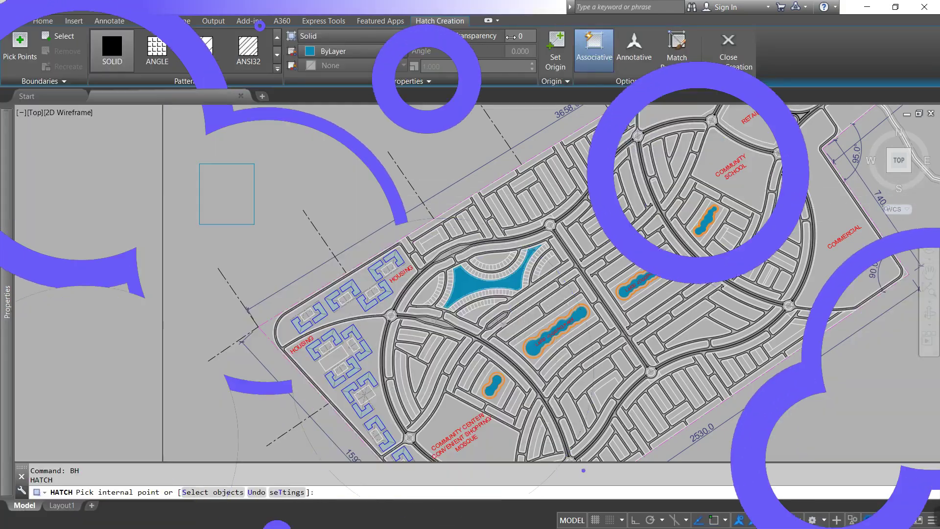
pyautogui.click(241, 204)
pyautogui.press('Return')
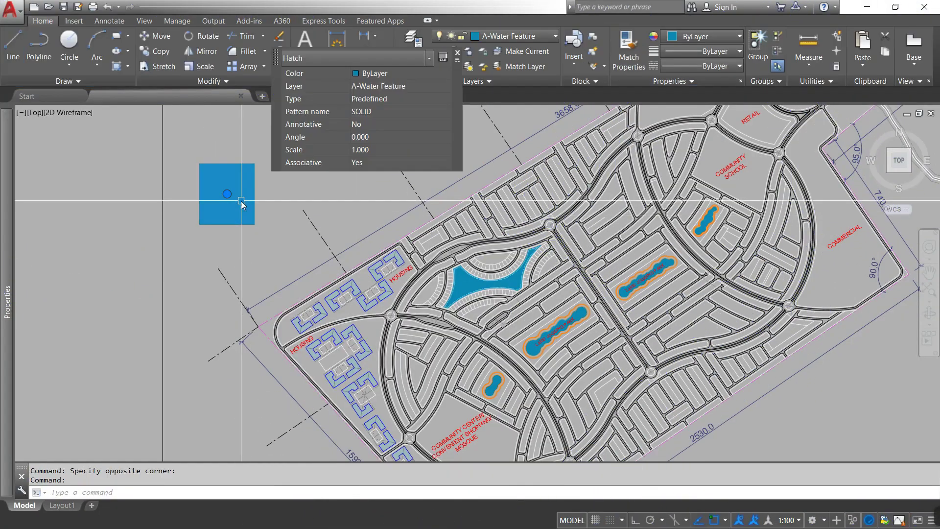
pyautogui.press('Escape')
pyautogui.press('Escape')
# - Review the square hatch's pattern, type, draw order and colour options in Hatch Edit
pyautogui.click(218, 205)
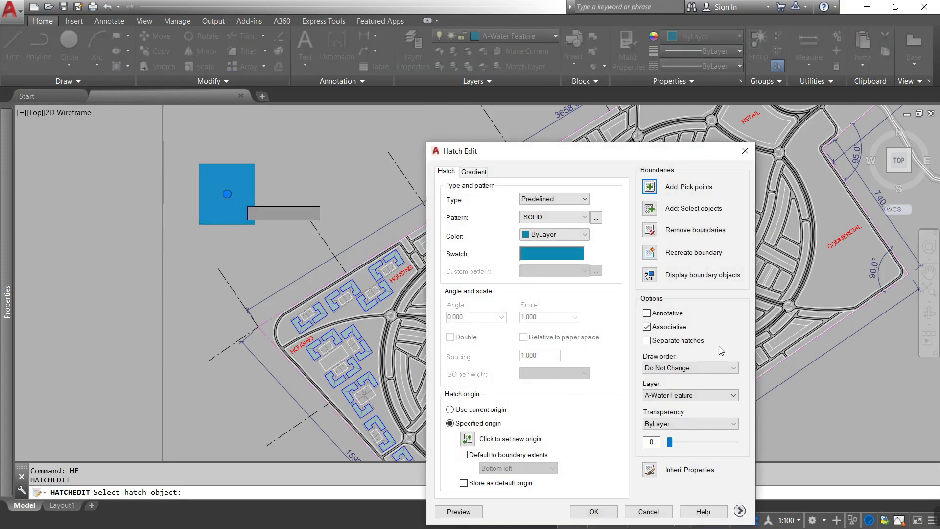
pyautogui.click(543, 255)
pyautogui.click(594, 170)
pyautogui.click(563, 454)
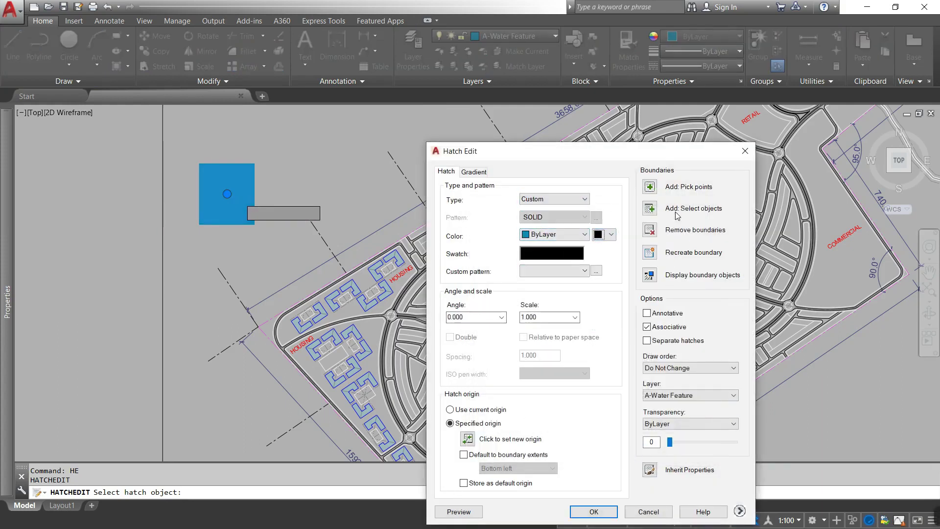
pyautogui.click(697, 368)
pyautogui.click(612, 235)
pyautogui.click(612, 298)
pyautogui.click(648, 511)
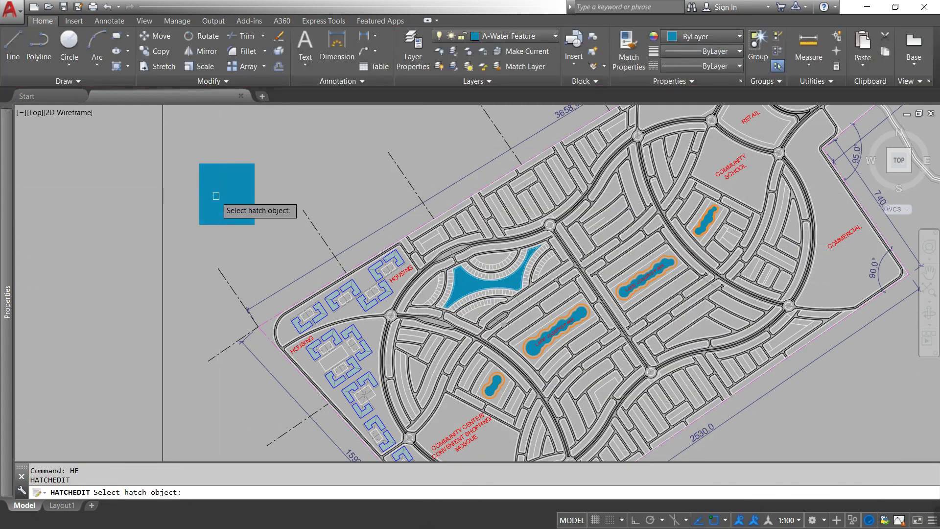
# - Make the square's hatch a radial gradient of 77,176,219 and 27,128,182
pyautogui.click(216, 196)
pyautogui.click(603, 213)
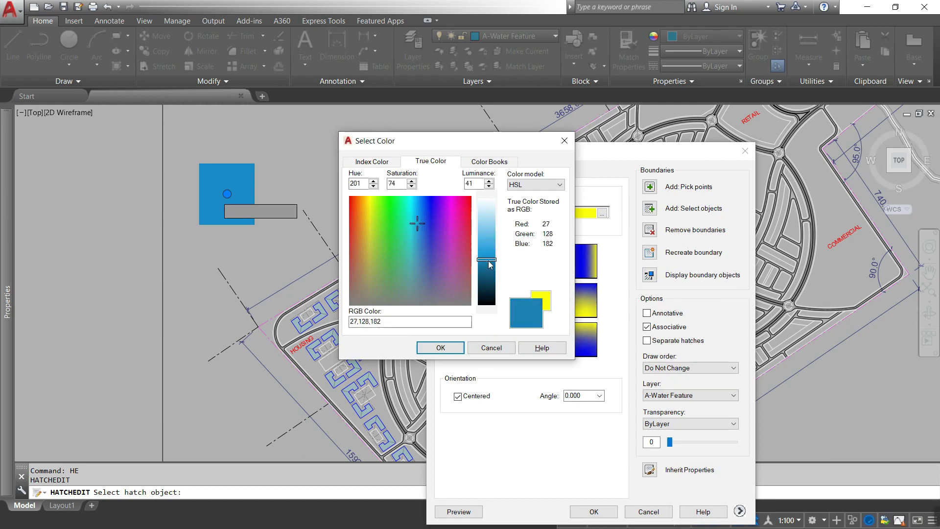
pyautogui.click(441, 348)
pyautogui.click(514, 213)
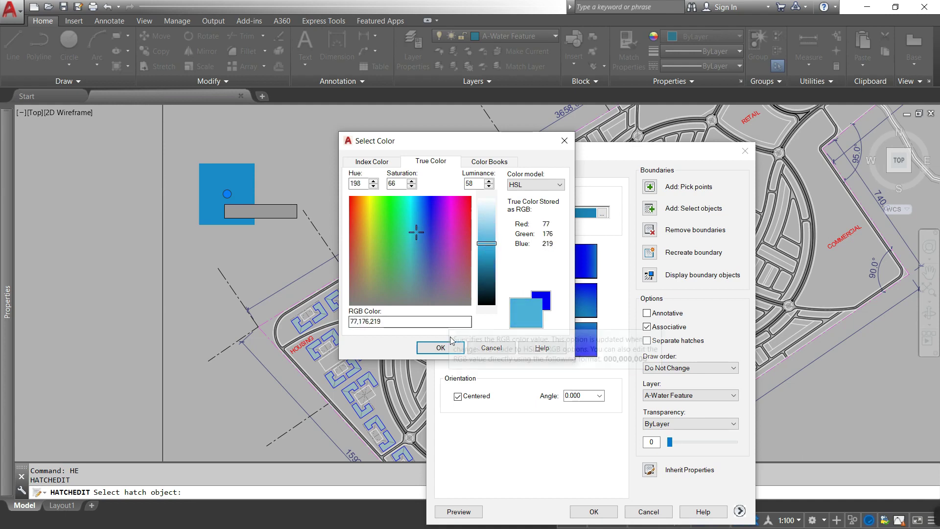
pyautogui.click(440, 348)
pyautogui.click(602, 212)
pyautogui.click(441, 347)
pyautogui.click(594, 511)
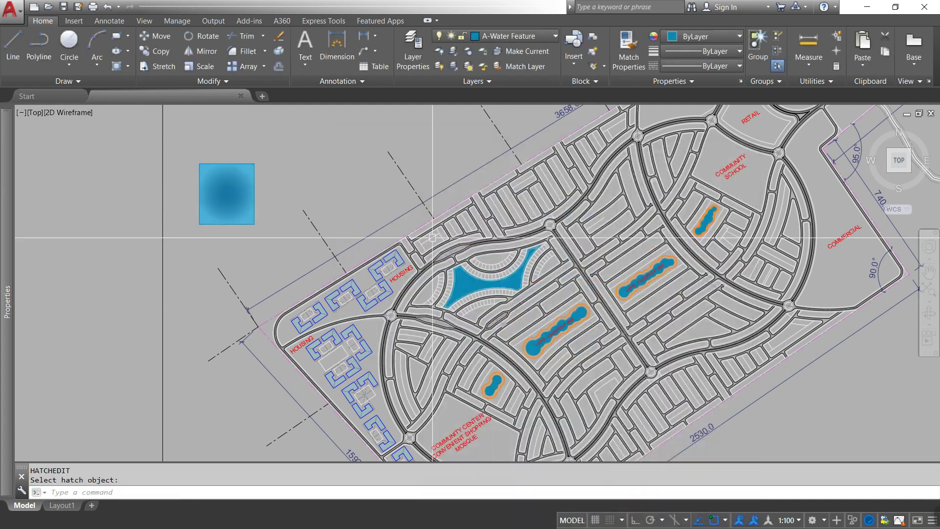
# - Delete the lake's solid fill and start a new gradient hatch with two blue colours
pyautogui.scroll(5, 485, 274)
pyautogui.click(487, 199)
pyautogui.press('Return')
pyautogui.write('bh')
pyautogui.press('Return')
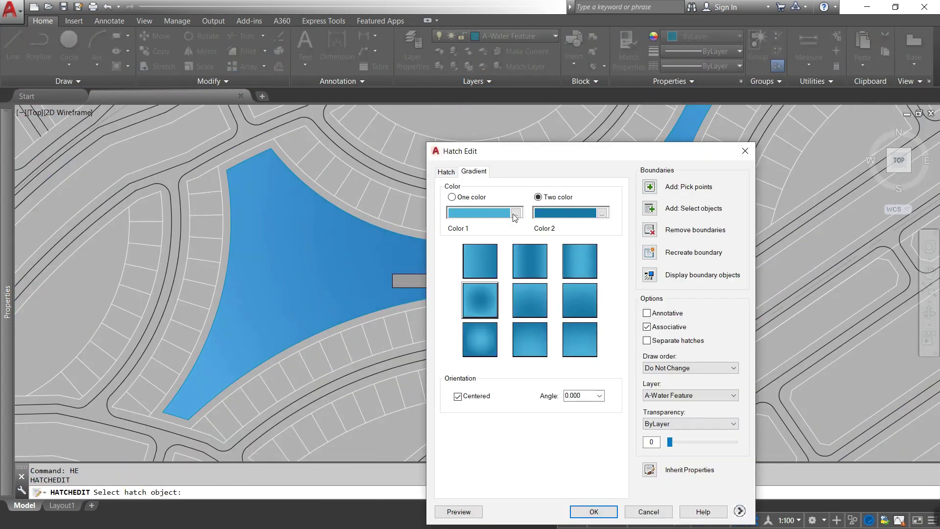
pyautogui.click(516, 213)
pyautogui.click(439, 346)
pyautogui.write('HE')
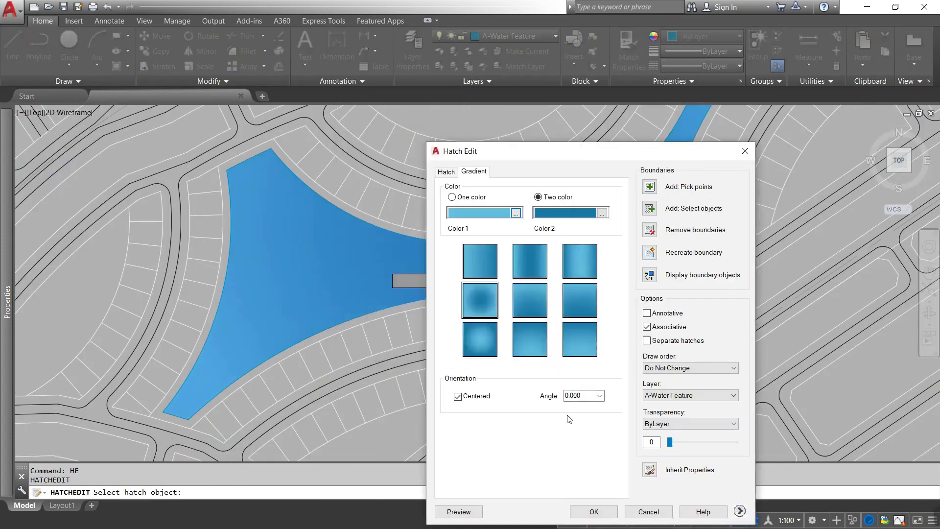
pyautogui.click(601, 213)
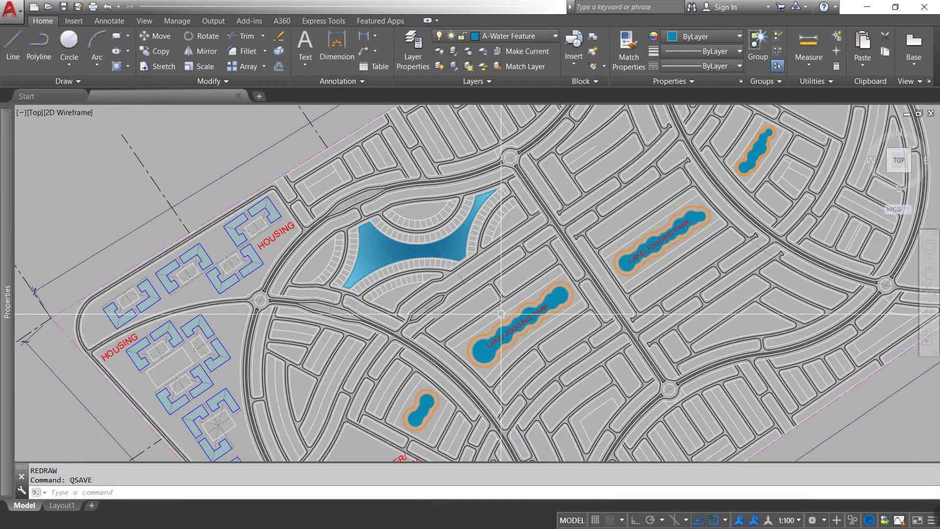
pyautogui.scroll(5, 308, 261)
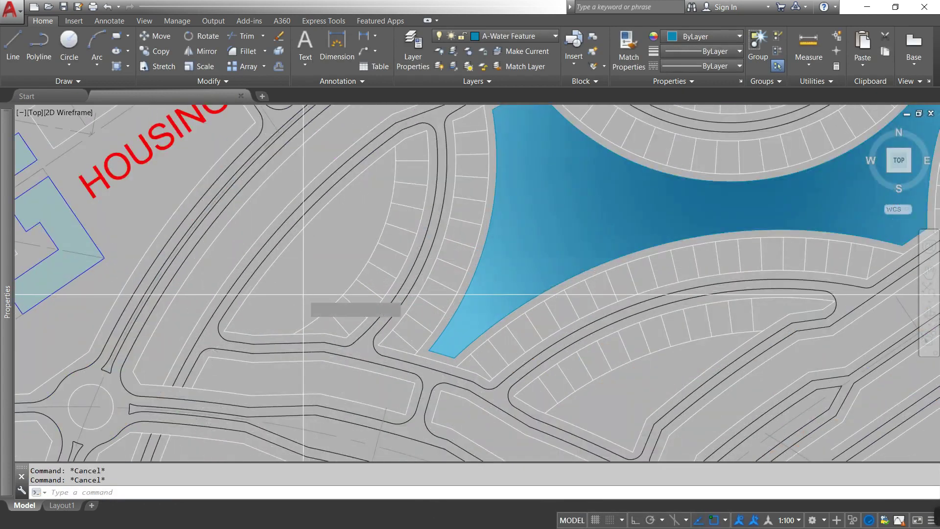
# - Fill the leaf-shaped area, then thaw A-Green and make it the current layer
pyautogui.press('Return')
pyautogui.click(308, 239)
pyautogui.press('Return')
pyautogui.click(519, 35)
pyautogui.click(489, 391)
pyautogui.click(519, 63)
pyautogui.press('Escape')
pyautogui.press('Escape')
pyautogui.click(513, 35)
pyautogui.click(453, 124)
pyautogui.click(500, 123)
pyautogui.press('Escape')
pyautogui.press('Escape')
# - Recolour the leaf hatch to green index colour 72
pyautogui.click(454, 51)
pyautogui.scroll(5, 445, 109)
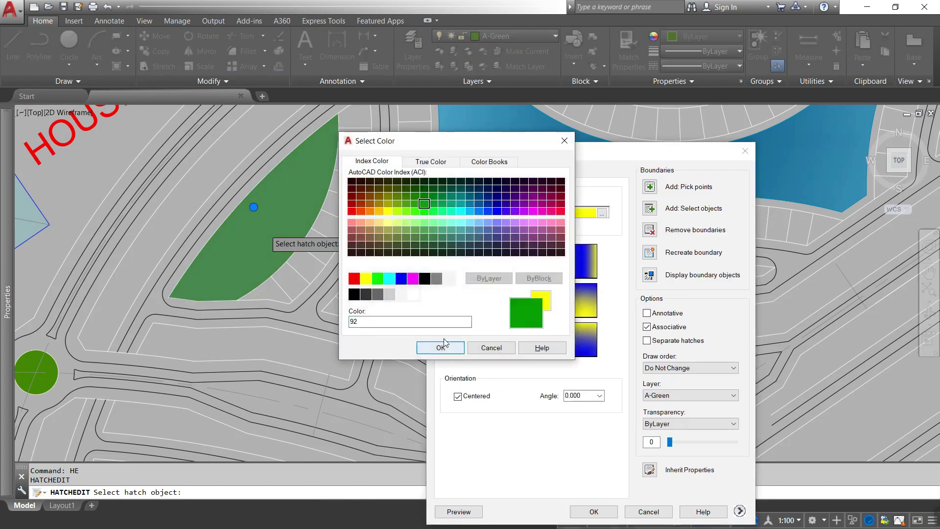
pyautogui.click(441, 346)
pyautogui.click(515, 212)
pyautogui.click(406, 203)
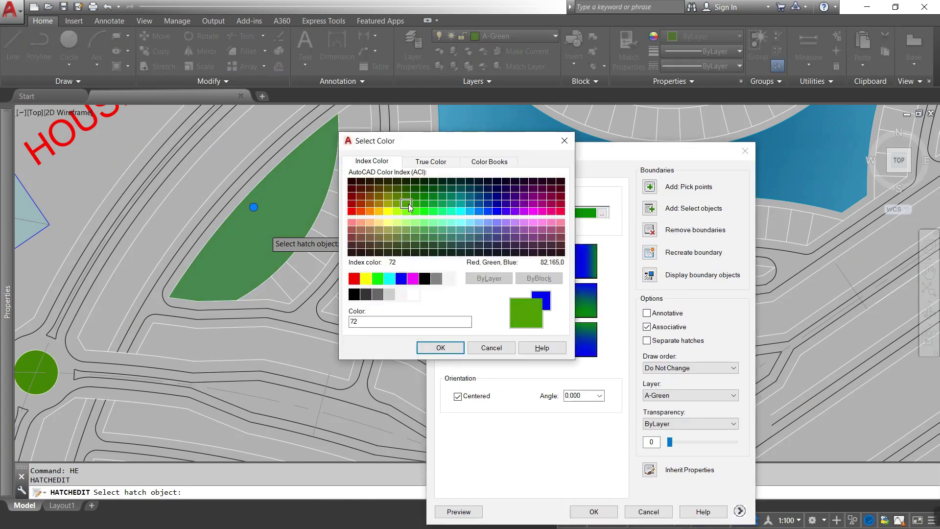
pyautogui.click(441, 347)
pyautogui.click(594, 512)
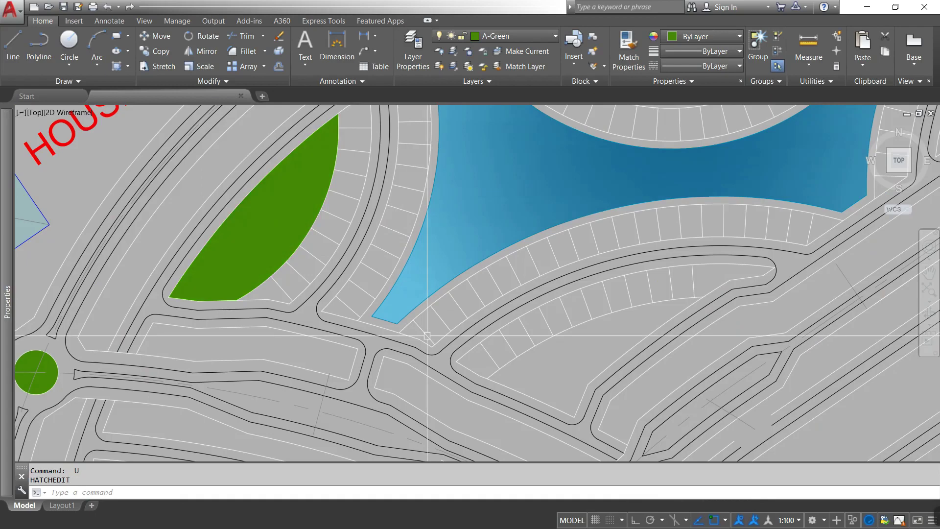
pyautogui.scroll(-5, 427, 336)
pyautogui.write('bh')
pyautogui.press('Return')
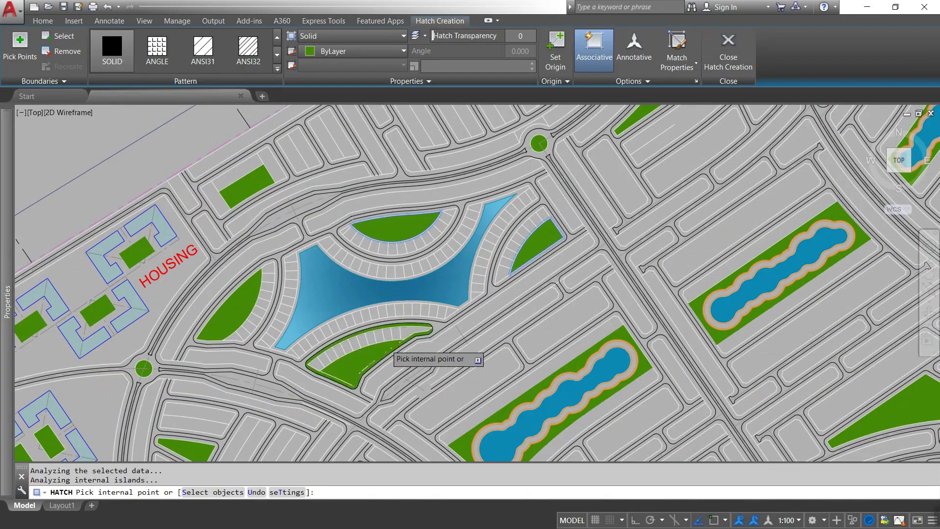
# - Mirror a small green corner patch across a vertical line
pyautogui.press('Return')
pyautogui.scroll(4, 270, 248)
pyautogui.write('bh')
pyautogui.press('Return')
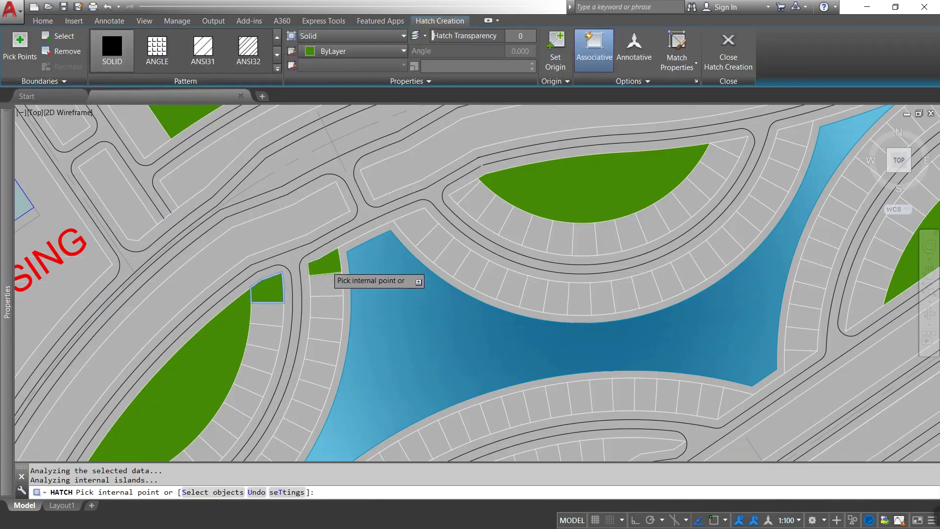
pyautogui.press('Return')
pyautogui.moveTo(459, 322); pyautogui.dragTo(224, 377, button='middle')
pyautogui.write('mi')
pyautogui.press('Return')
pyautogui.click(228, 245)
pyautogui.press('Return')
pyautogui.click(210, 302)
pyautogui.click(209, 277)
# - Fill two corners beside the lake and the triangle near its lower shore green
pyautogui.press('Return')
pyautogui.write('bh')
pyautogui.press('Return')
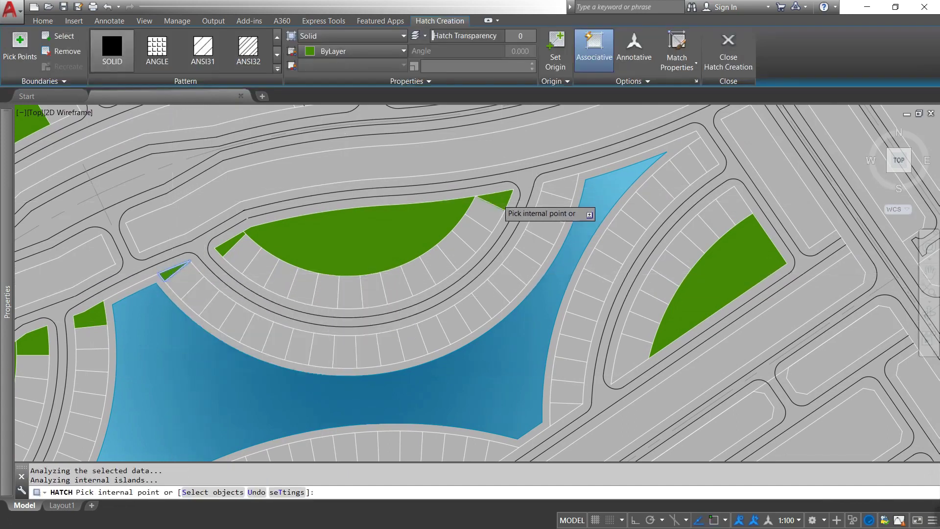
pyautogui.click(558, 187)
pyautogui.press('Return')
pyautogui.press('Return')
pyautogui.click(703, 154)
pyautogui.click(566, 411)
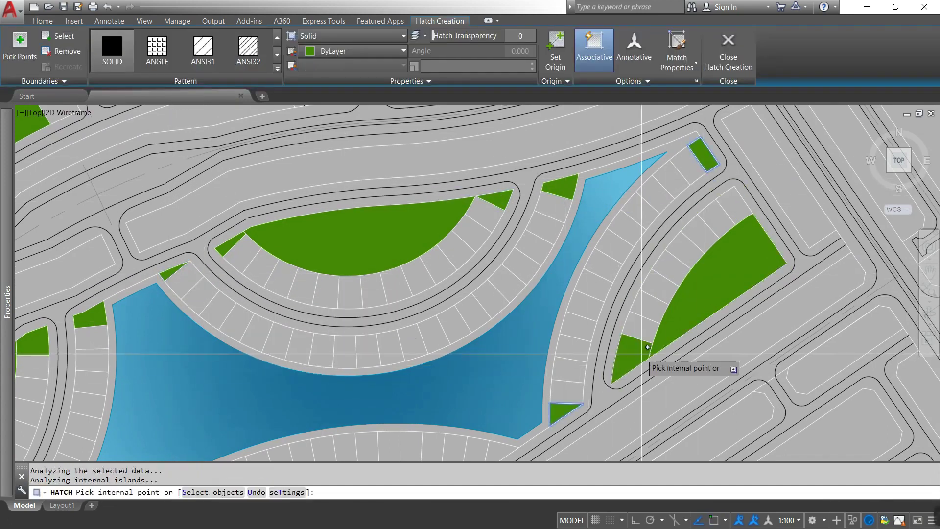
pyautogui.press('Return')
pyautogui.scroll(2, 434, 394)
# - Fill the area inside the loop road and another leftover corner green
pyautogui.press('Return')
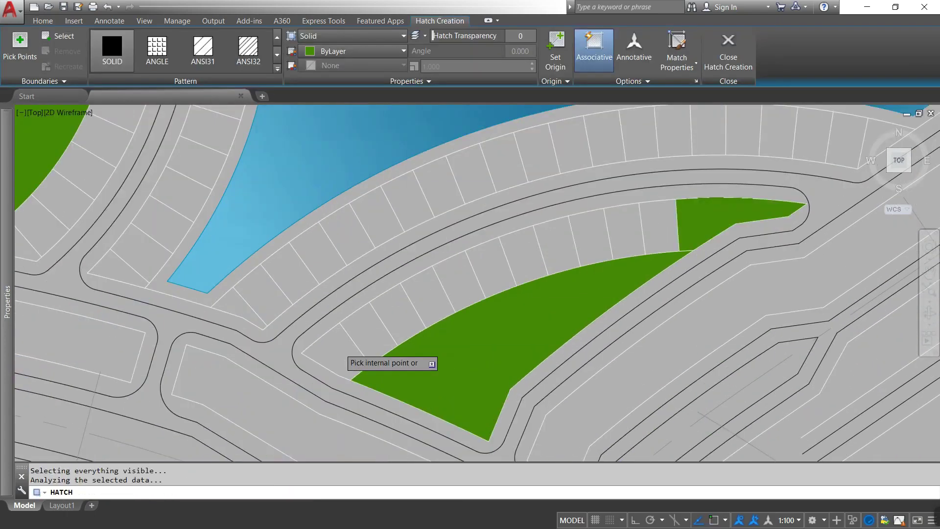
pyautogui.click(252, 315)
pyautogui.press('Return')
pyautogui.scroll(-4, 385, 368)
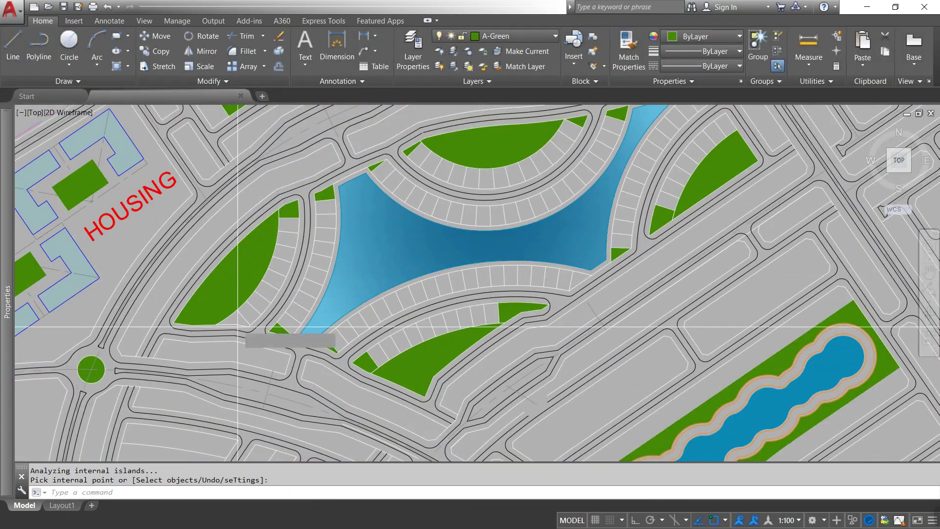
pyautogui.press('Return')
pyautogui.press('Return')
pyautogui.click(580, 278)
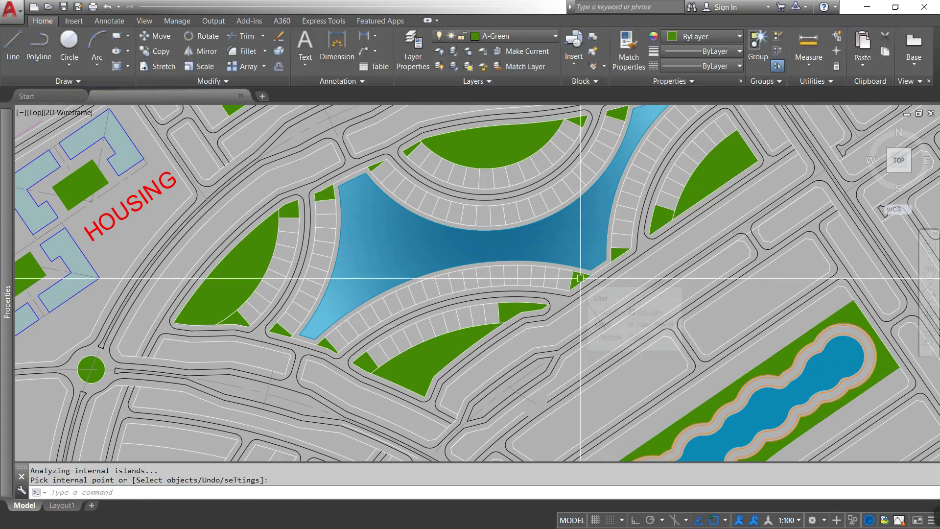
pyautogui.scroll(-4, 580, 278)
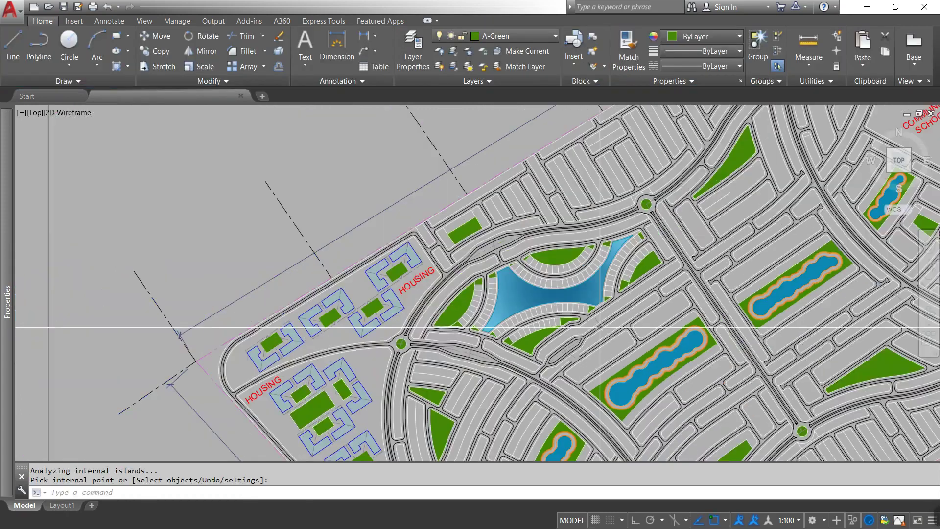
pyautogui.scroll(-2, 607, 346)
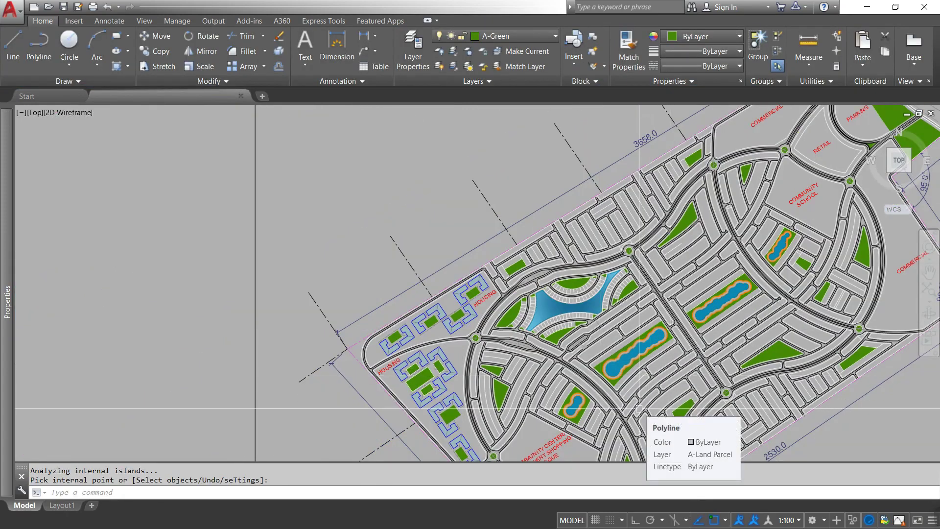
# - Draw rays through the division points along the curved block
pyautogui.scroll(5, 573, 317)
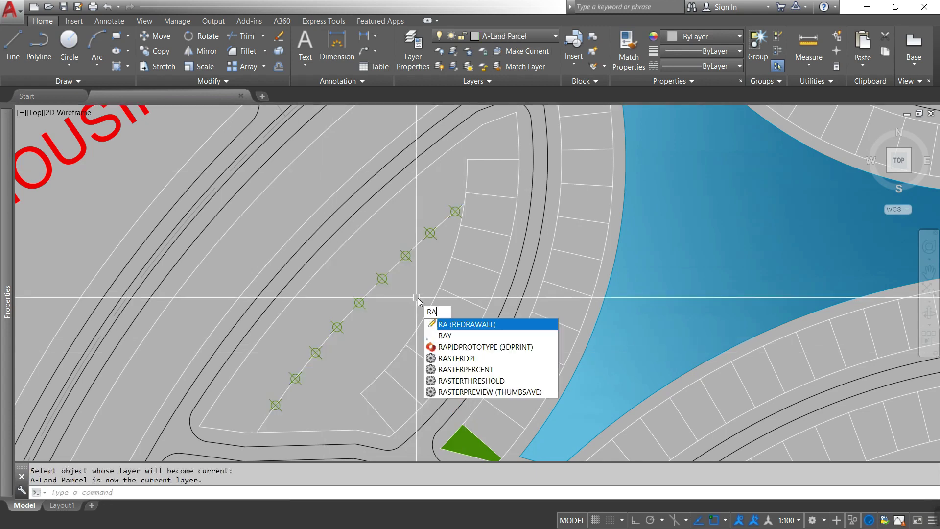
pyautogui.click(406, 255)
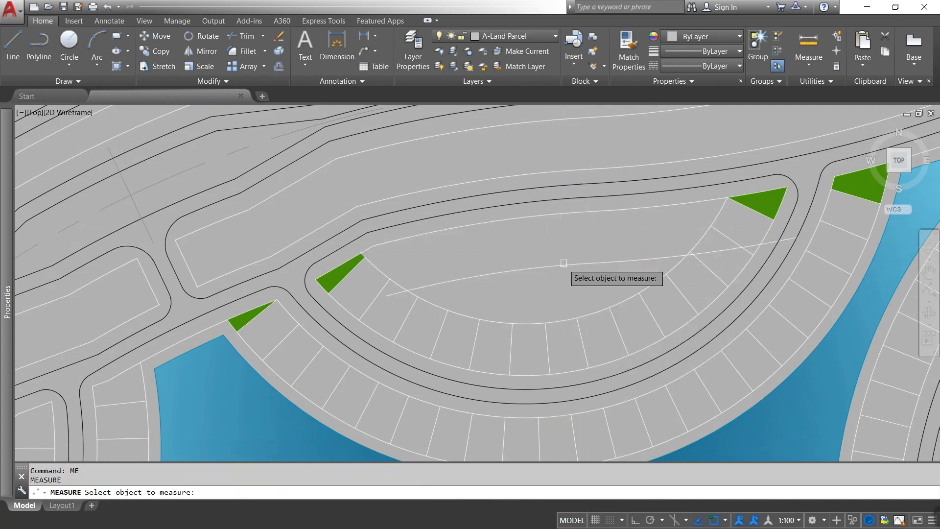
pyautogui.click(450, 280)
pyautogui.click(483, 275)
pyautogui.click(516, 269)
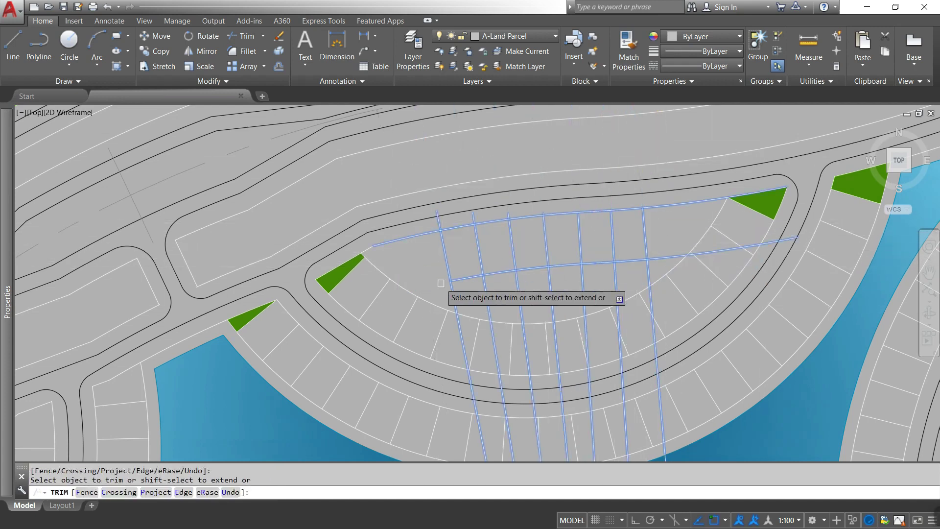
pyautogui.scroll(5, 681, 274)
pyautogui.scroll(-3, 696, 320)
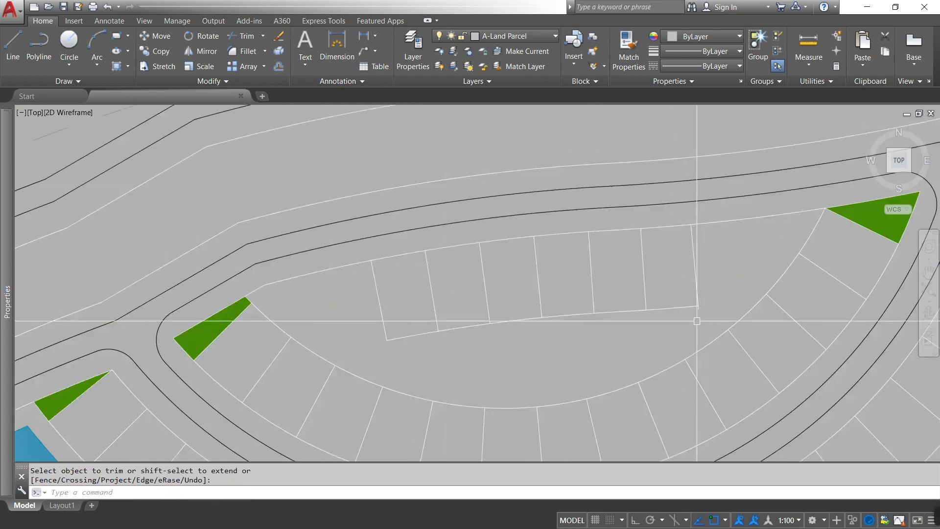
pyautogui.scroll(-3, 490, 294)
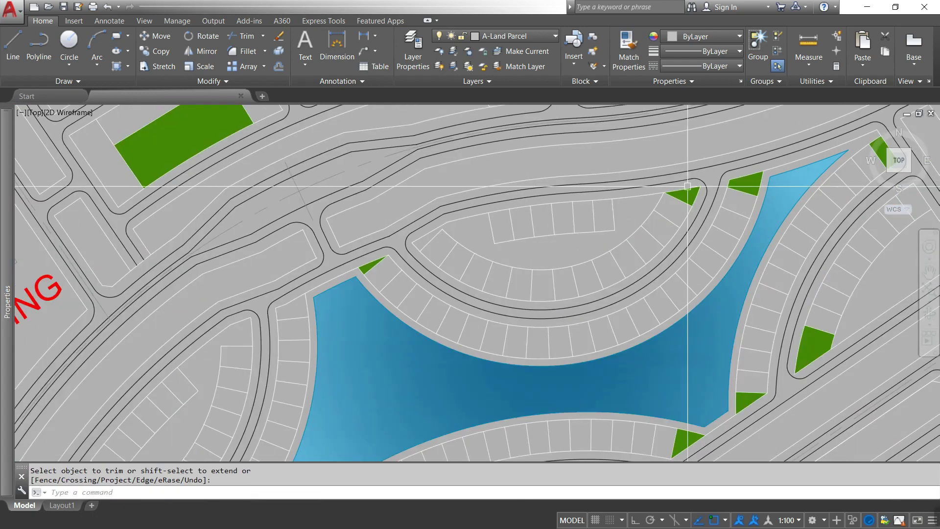
pyautogui.scroll(-3, 666, 285)
pyautogui.scroll(5, 666, 284)
# - Trim the lot lines between the rays and offset lot lines by 2
pyautogui.press('Escape')
pyautogui.write('o')
pyautogui.press('Return')
pyautogui.write('2')
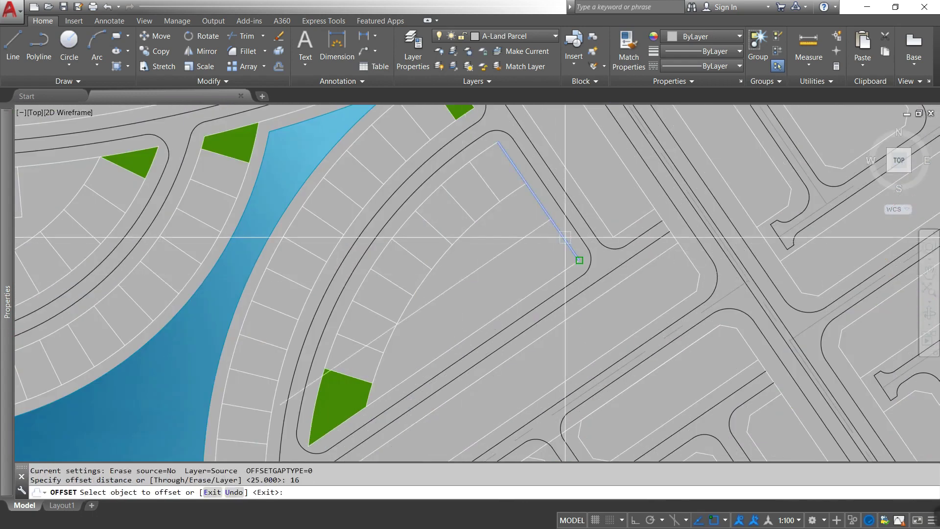
pyautogui.press('Return')
pyautogui.moveTo(540, 240); pyautogui.dragTo(434, 288)
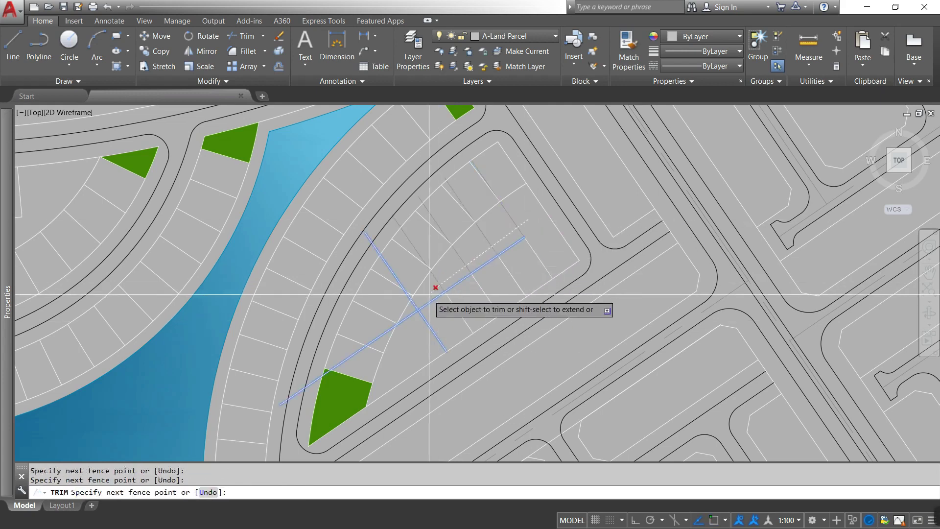
pyautogui.press('Escape')
pyautogui.write('o')
pyautogui.press('Return')
pyautogui.scroll(2, 506, 305)
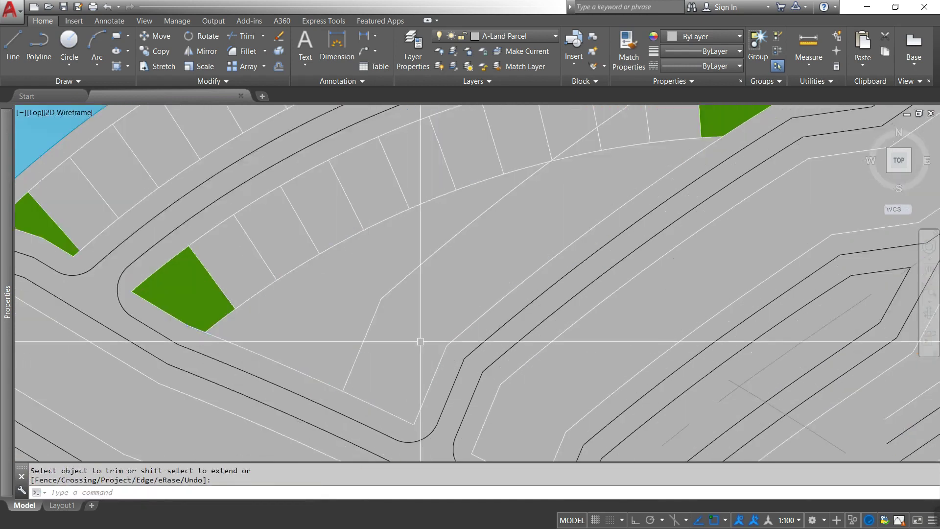
pyautogui.rightClick(516, 193)
pyautogui.press('Escape')
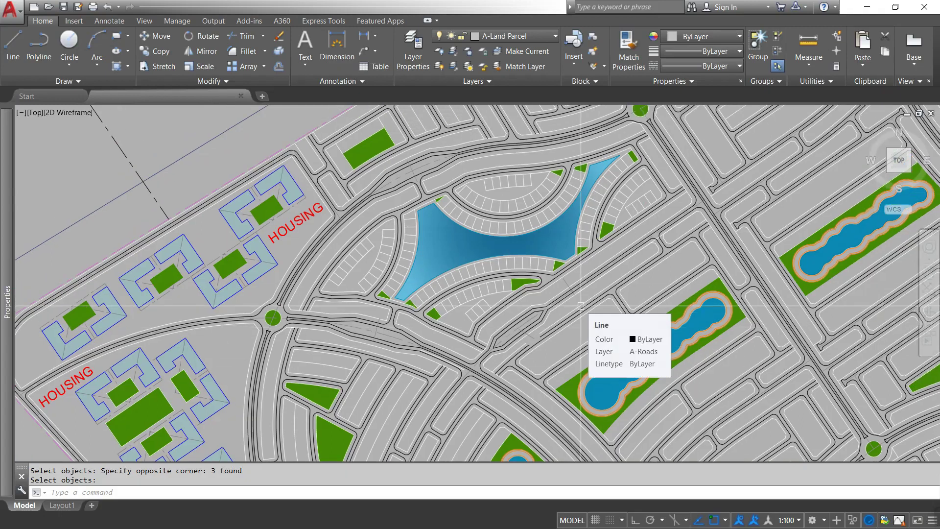
# - Save the drawing with Ctrl+S
pyautogui.scroll(4, 313, 250)
pyautogui.hotkey('ctrl', 's')
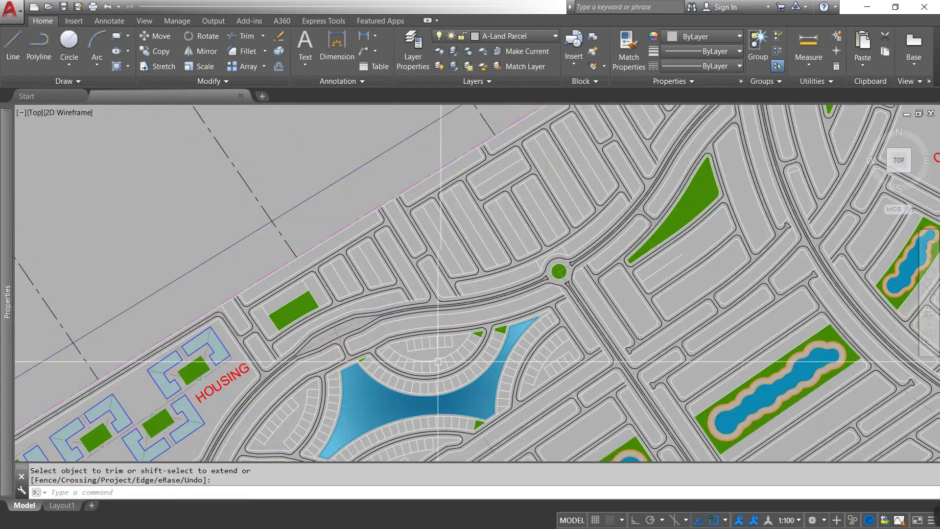
pyautogui.scroll(5, 324, 336)
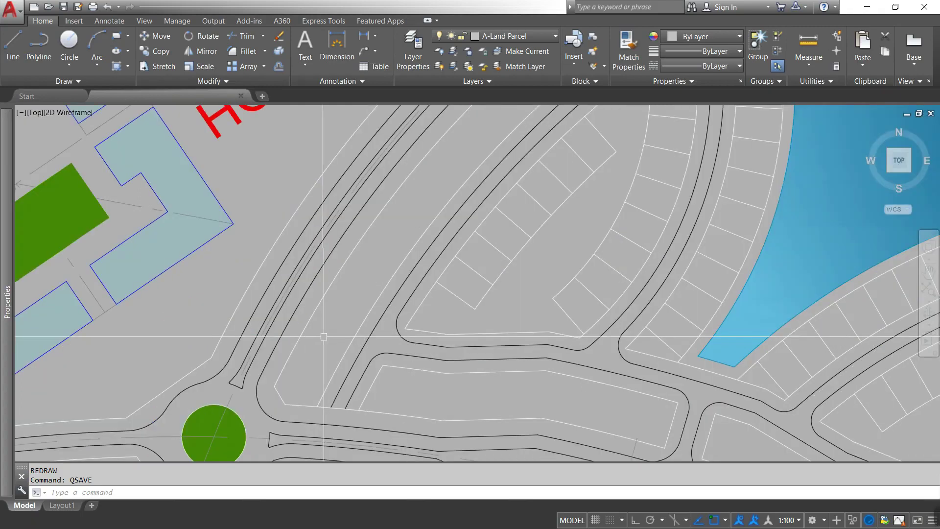
pyautogui.scroll(-5, 366, 315)
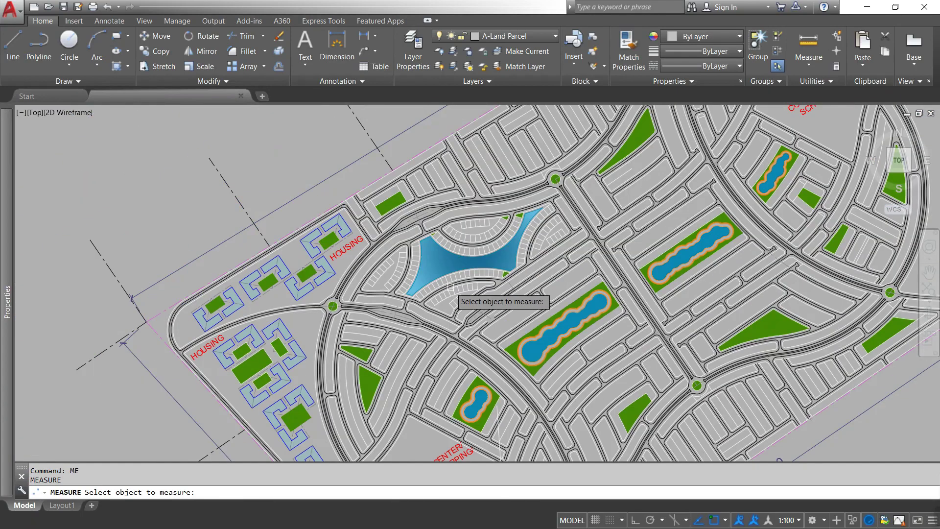
pyautogui.scroll(2, 556, 336)
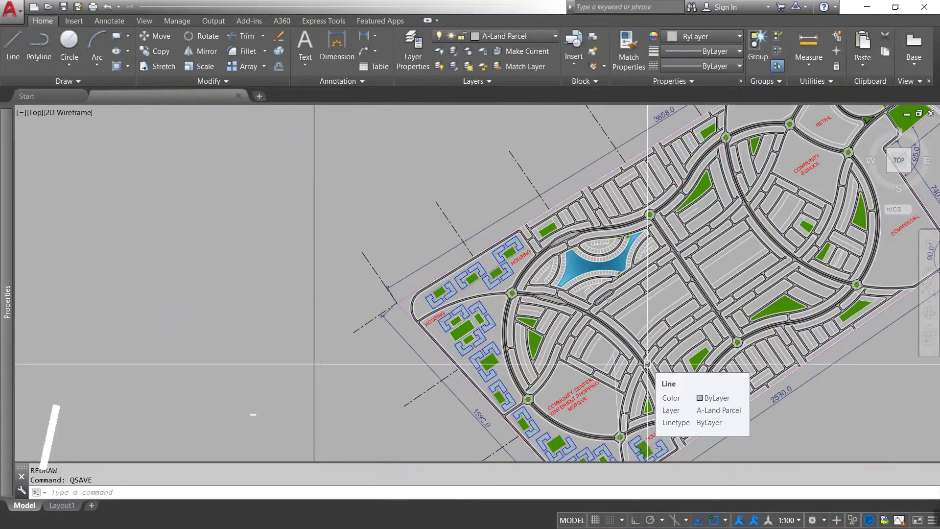
pyautogui.click(463, 37)
# - Turn on the A-Grid layer and abandon the pending building move
pyautogui.click(463, 252)
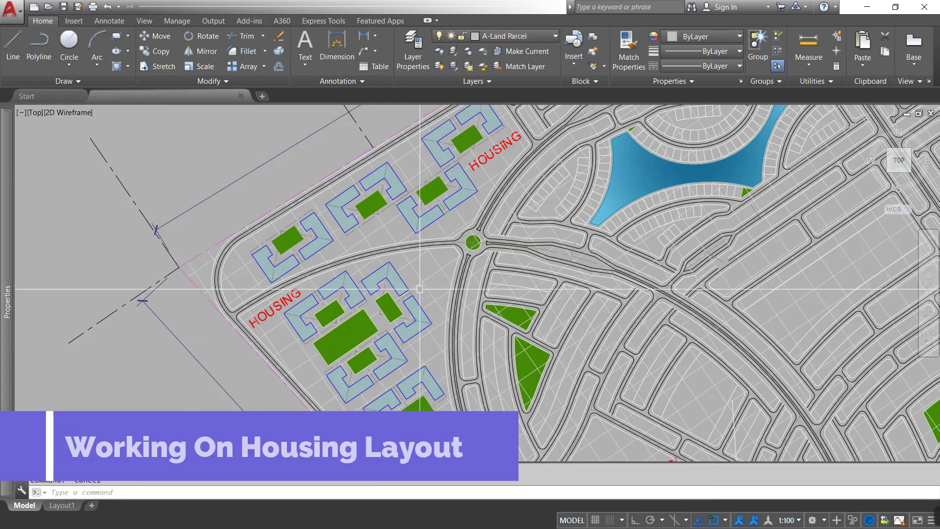
pyautogui.scroll(-5, 416, 297)
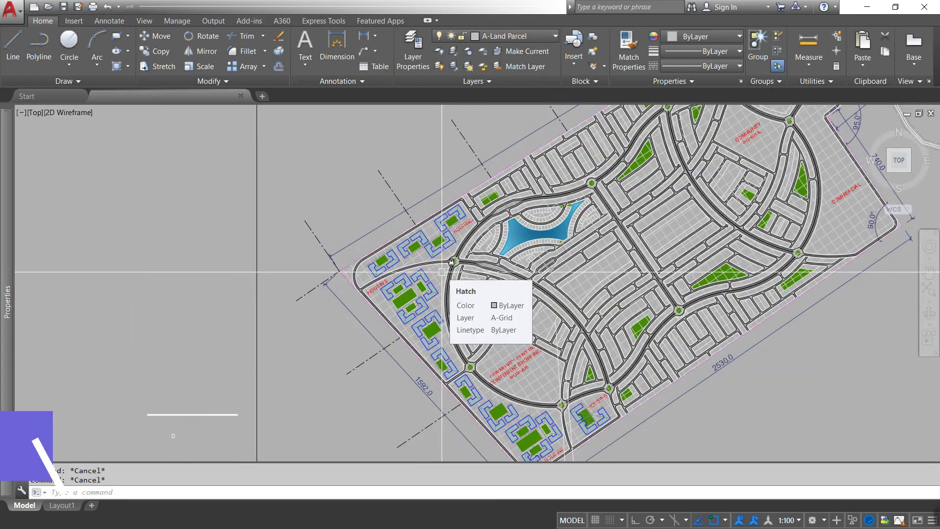
pyautogui.scroll(7, 441, 311)
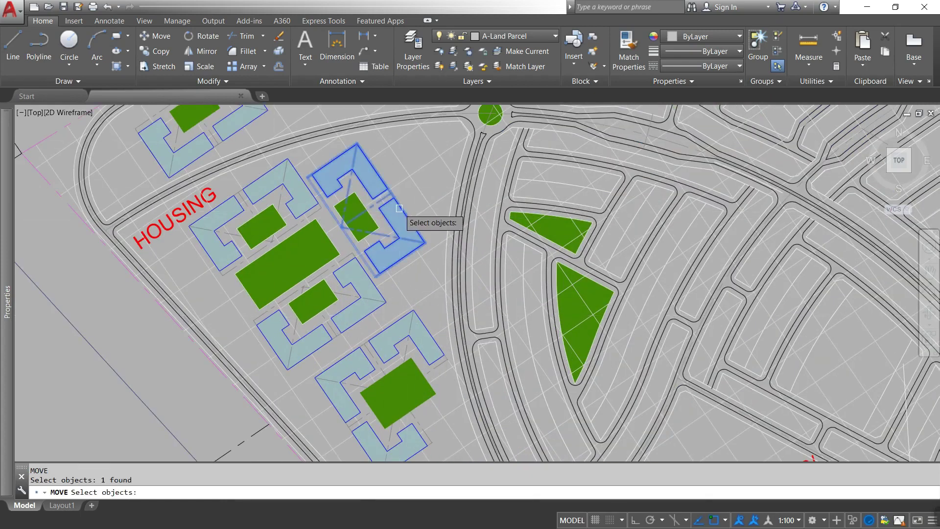
pyautogui.press('Return')
pyautogui.click(399, 208)
pyautogui.scroll(2, 399, 208)
pyautogui.press('Escape')
pyautogui.press('Escape')
pyautogui.write('os')
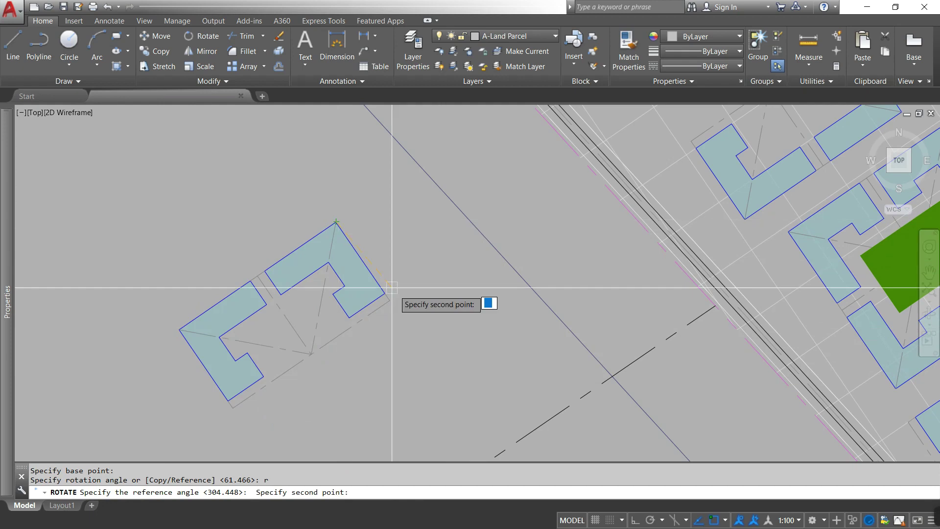
# - Square the L-shaped building to the axes and erase the lower zone's old blocks
pyautogui.click(575, 287)
pyautogui.moveTo(161, 313); pyautogui.dragTo(375, 444)
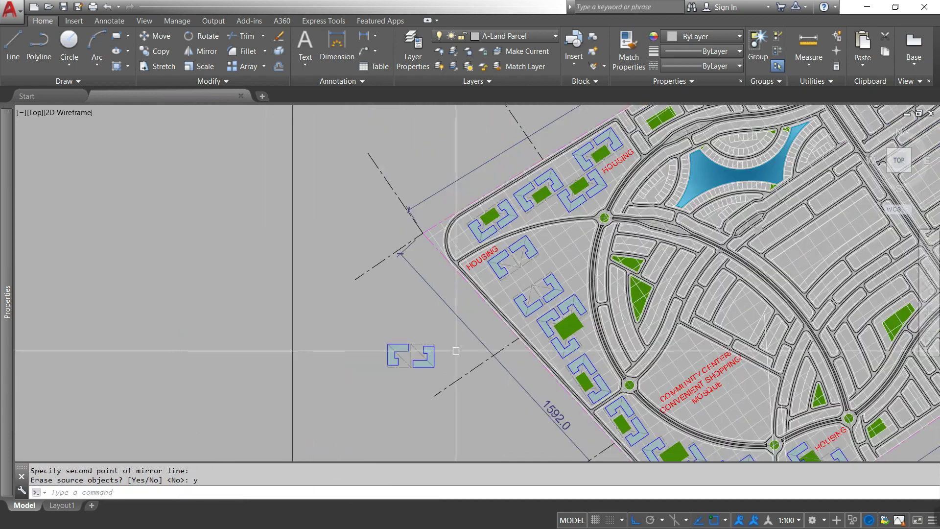
pyautogui.click(546, 307)
pyautogui.press('Return')
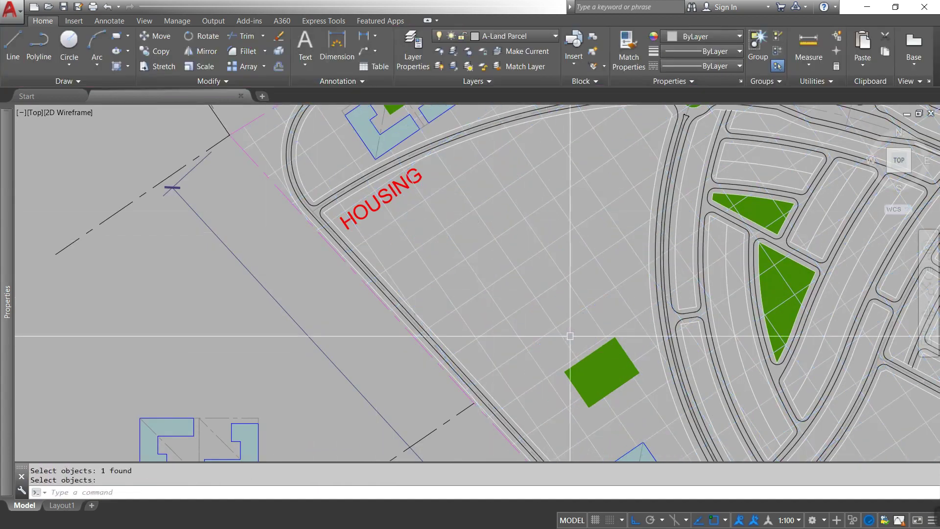
pyautogui.write('m')
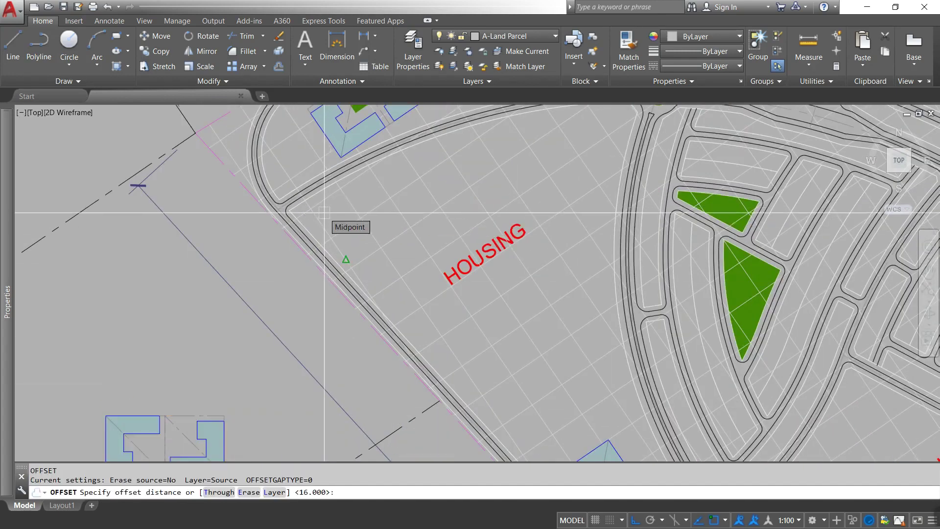
pyautogui.write('18')
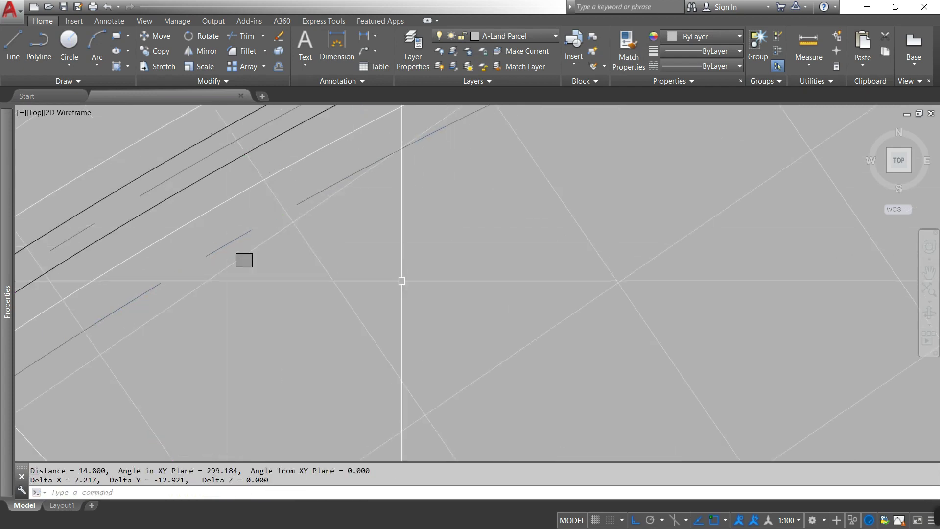
pyautogui.scroll(2, 438, 269)
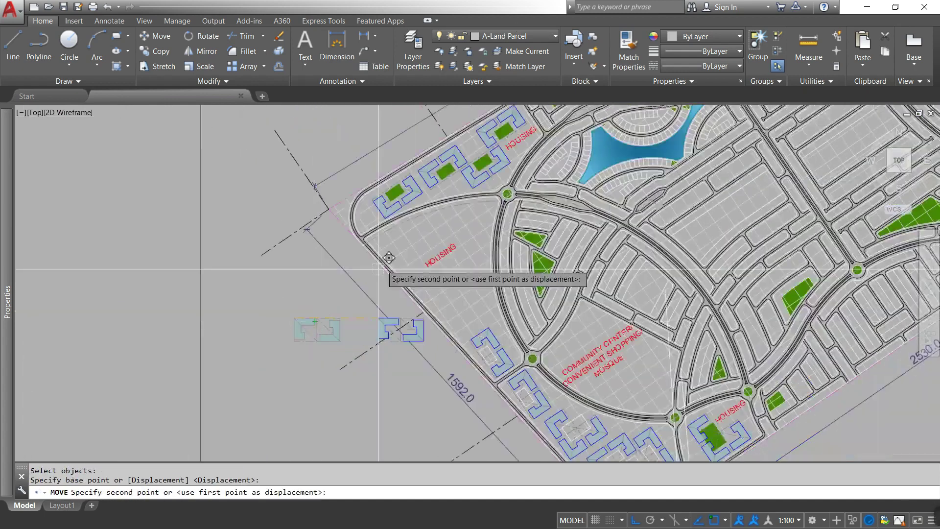
pyautogui.scroll(6, 378, 269)
pyautogui.press('Escape')
pyautogui.press('Escape')
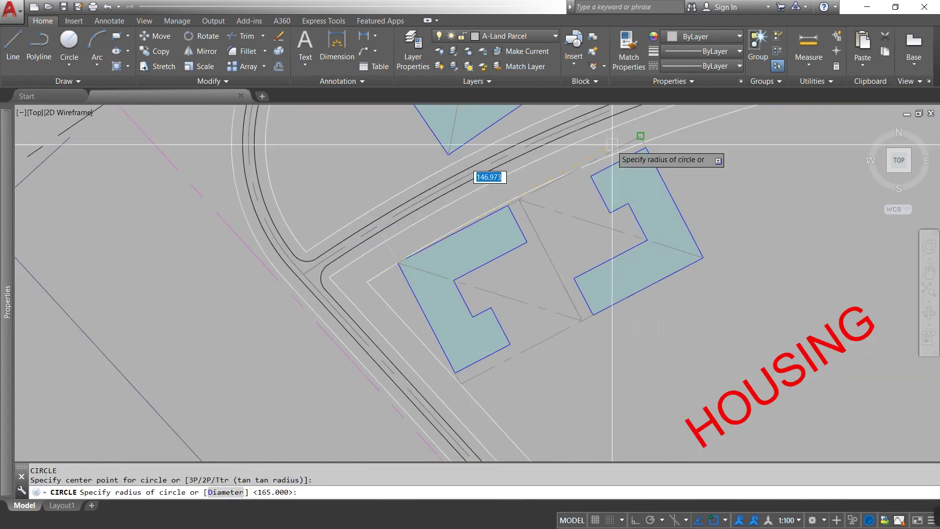
# - Create a path array of the building pair along the road curve
pyautogui.write('ar')
pyautogui.press('Return')
pyautogui.press('Return')
pyautogui.click(489, 208)
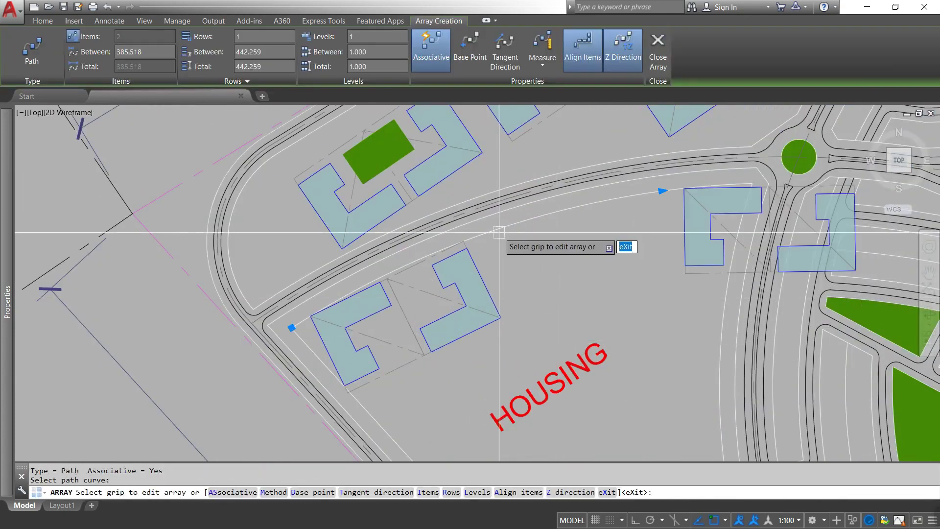
pyautogui.press('Return')
# - Set the array item spacing to 200 and start offset to 25
pyautogui.click(130, 51)
pyautogui.write('200')
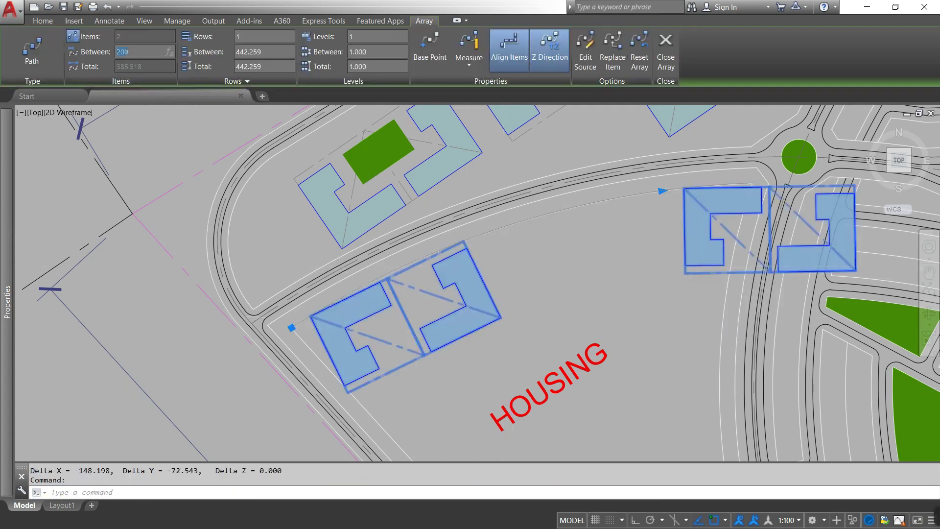
pyautogui.press('Return')
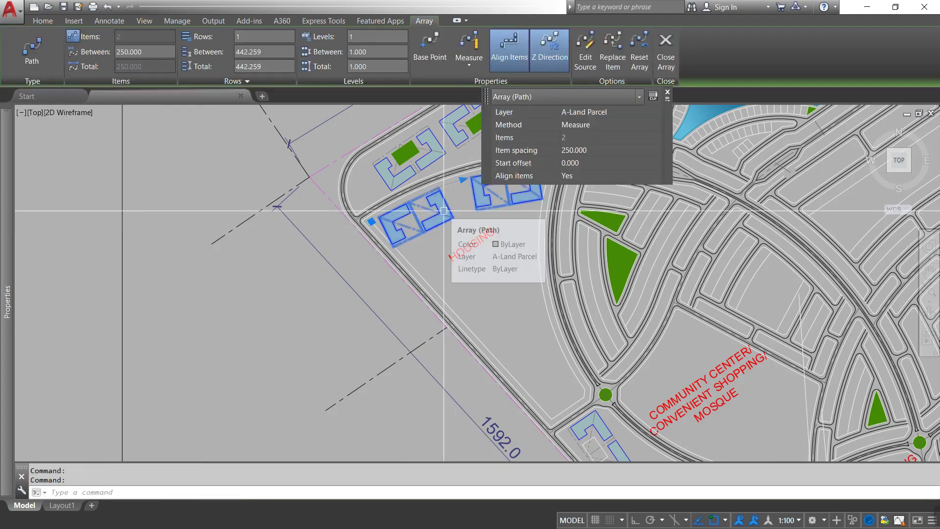
pyautogui.write('25')
pyautogui.press('Return')
pyautogui.click(575, 151)
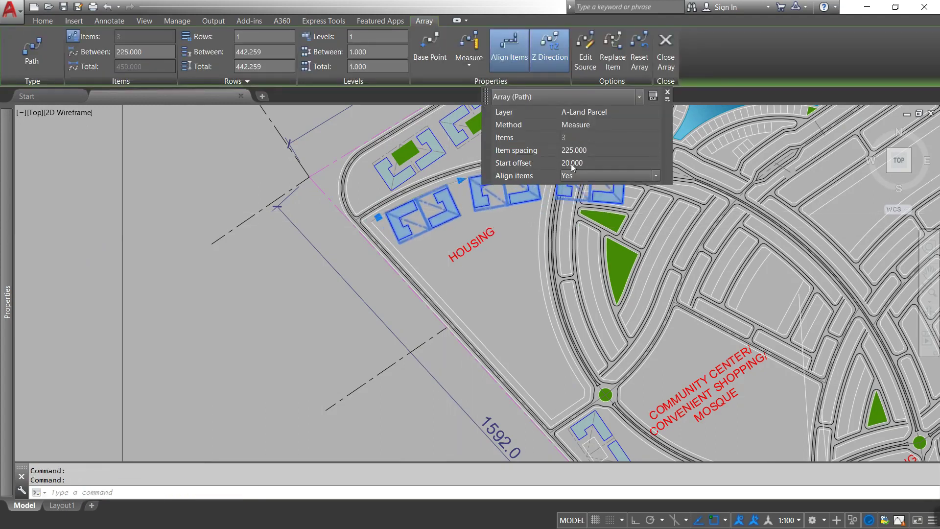
pyautogui.scroll(4, 490, 210)
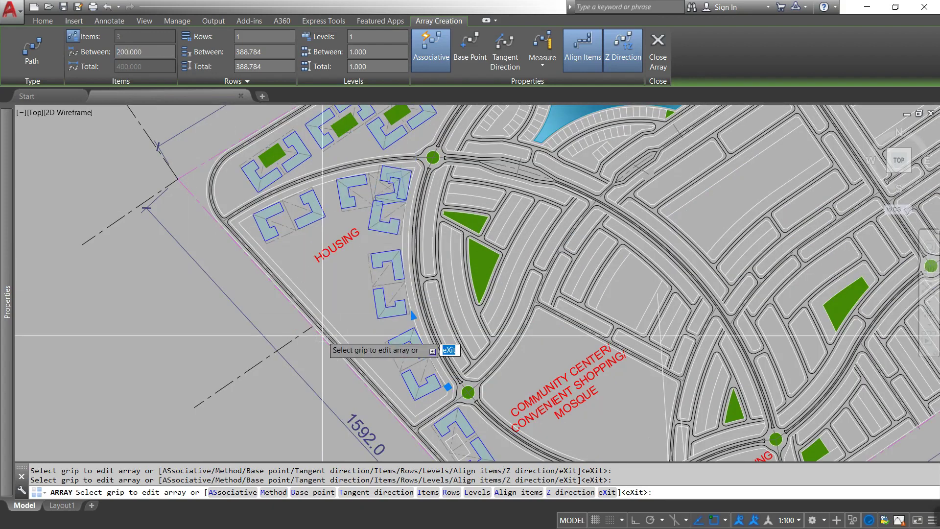
pyautogui.press('Return')
pyautogui.write('e')
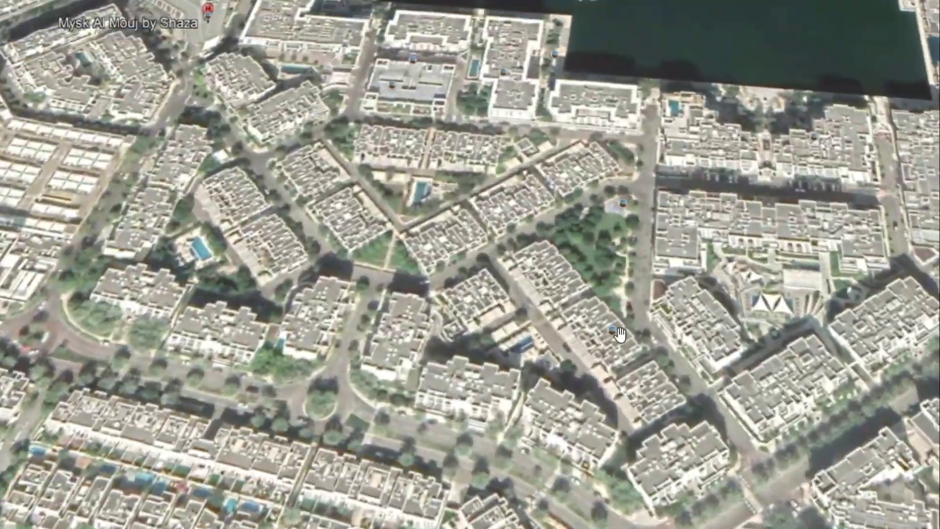
pyautogui.click(615, 333)
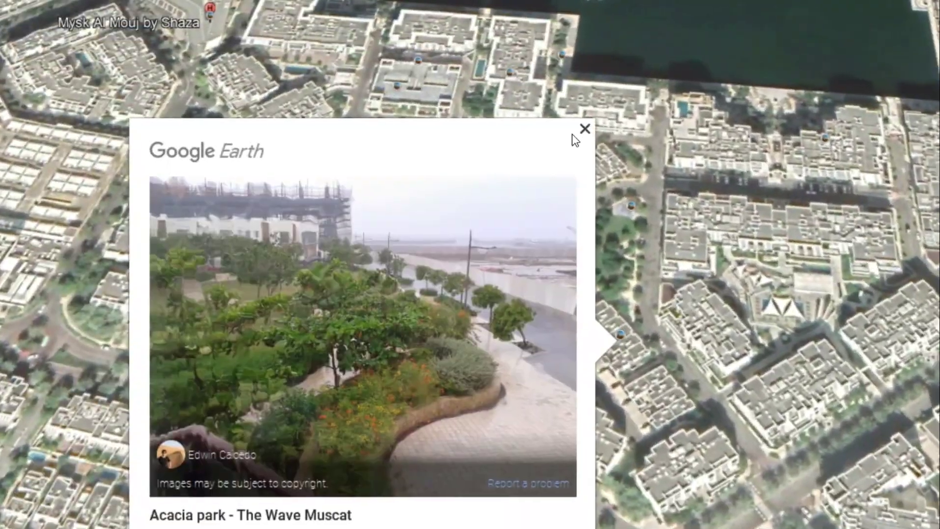
pyautogui.click(582, 129)
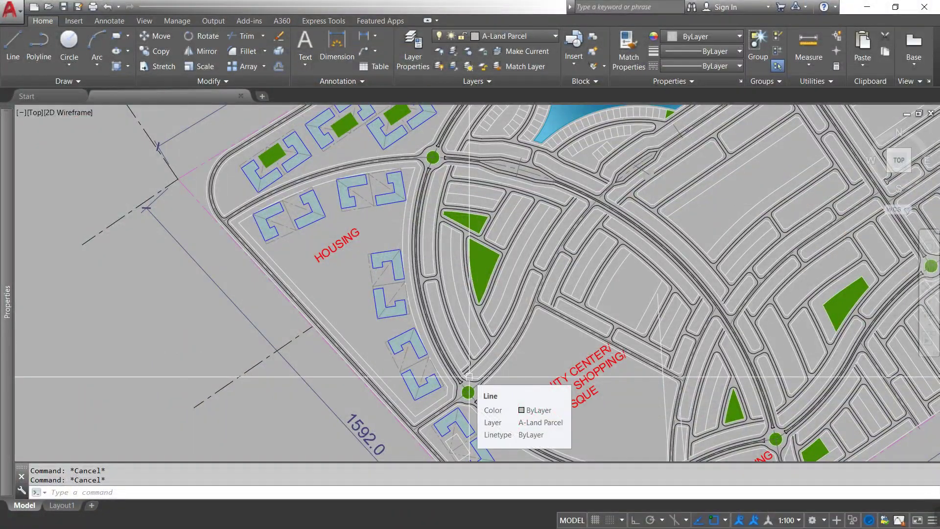
# - Apply the double user-defined grid hatch at 214.448° with 50 spacing
pyautogui.scroll(3, 242, 288)
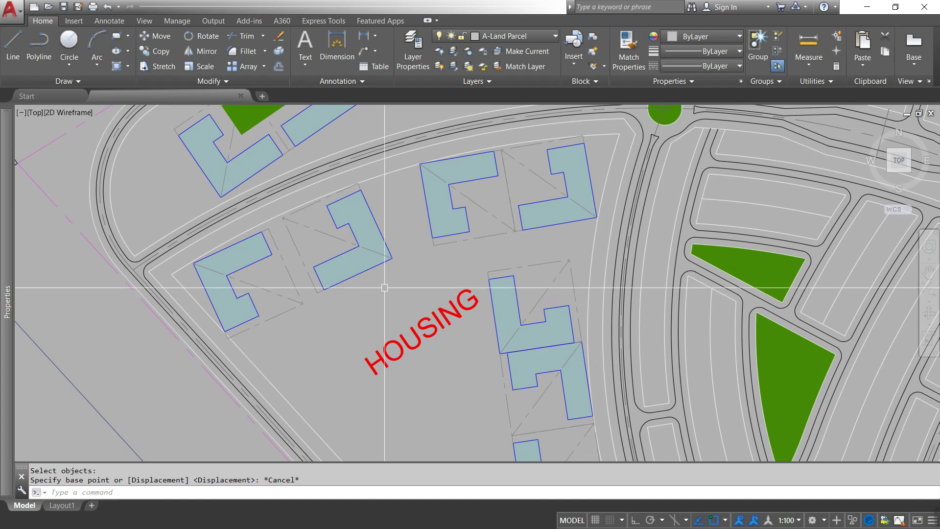
pyautogui.scroll(-1, 301, 349)
pyautogui.scroll(1, 427, 278)
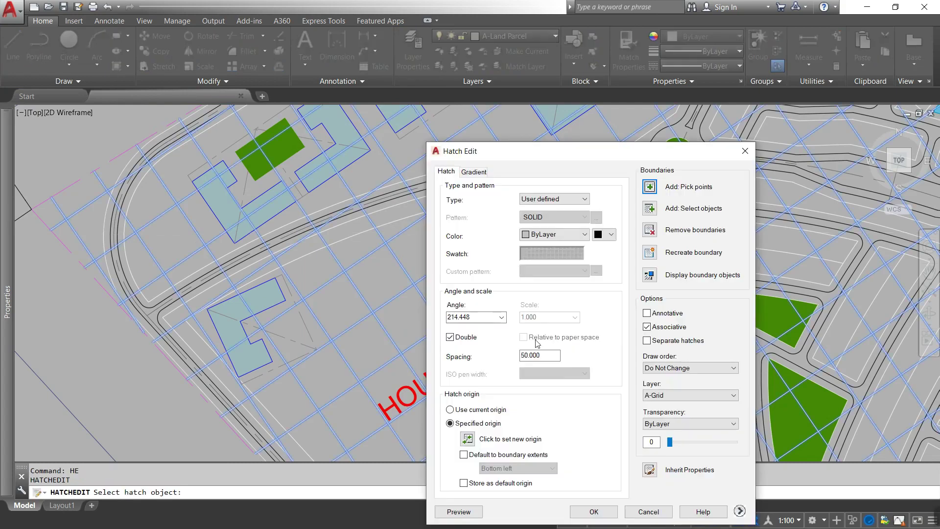
pyautogui.click(593, 509)
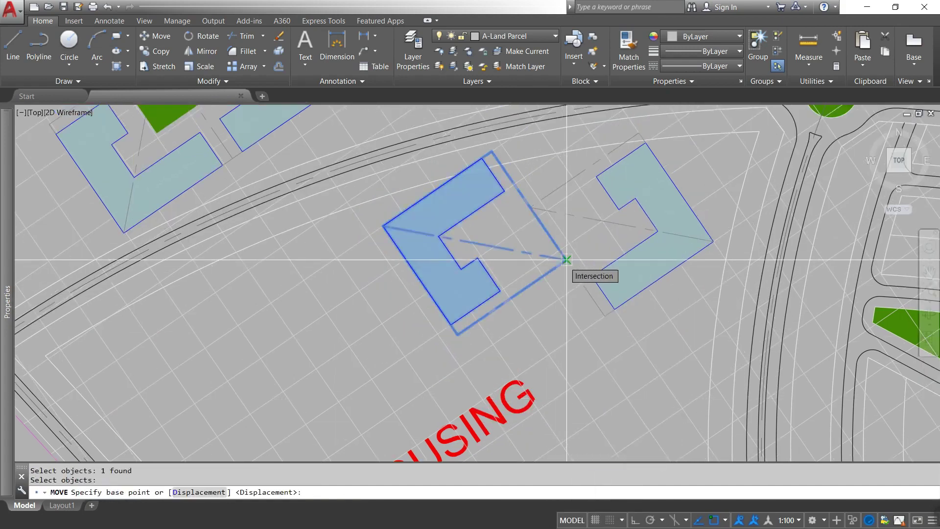
# - Copy the L-shaped building to two new positions near HOUSING
pyautogui.click(714, 241)
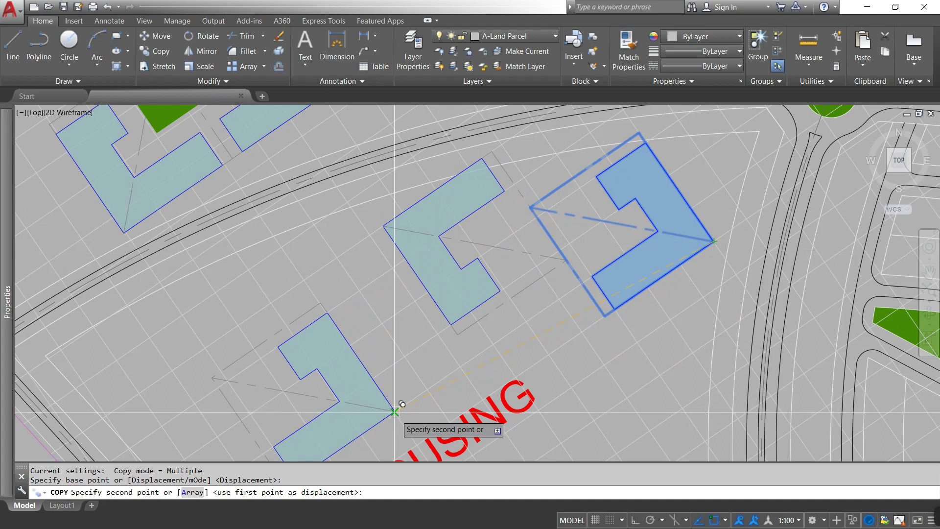
pyautogui.click(417, 443)
pyautogui.write('m')
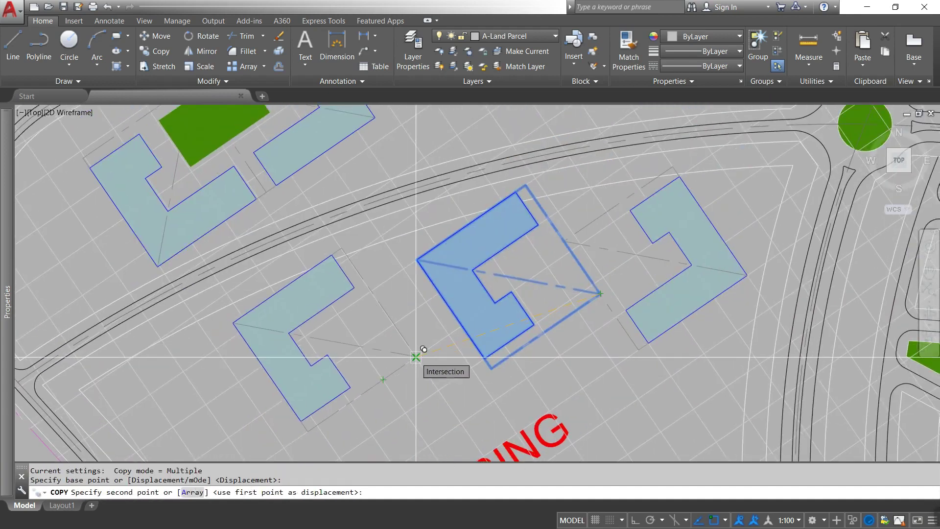
pyautogui.click(415, 357)
pyautogui.moveTo(495, 320); pyautogui.dragTo(583, 259, button='middle')
# - Rotate the building copy 45° and drop it at its new spot
pyautogui.click(504, 295)
pyautogui.write('45')
pyautogui.press('Return')
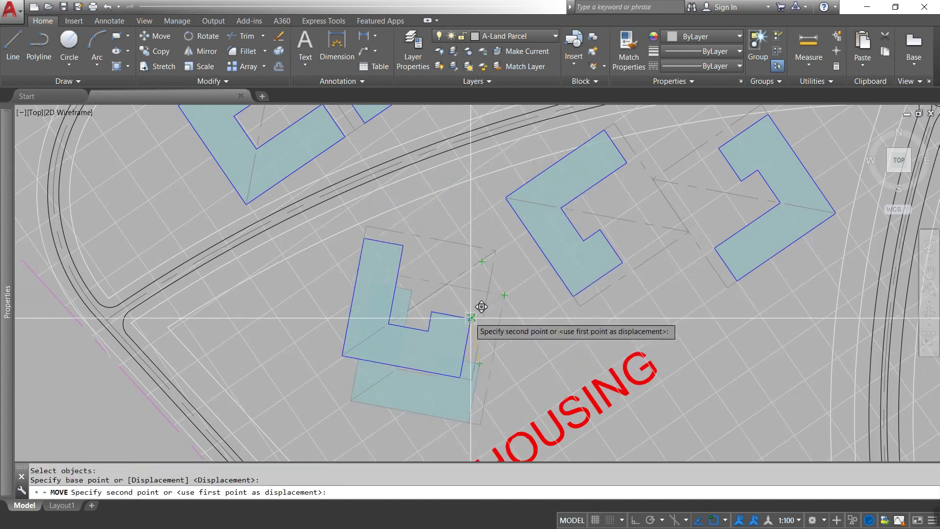
pyautogui.click(472, 317)
pyautogui.press('Return')
# - Move the two L-shaped buildings slightly down-right
pyautogui.scroll(-2, 624, 346)
pyautogui.write('m')
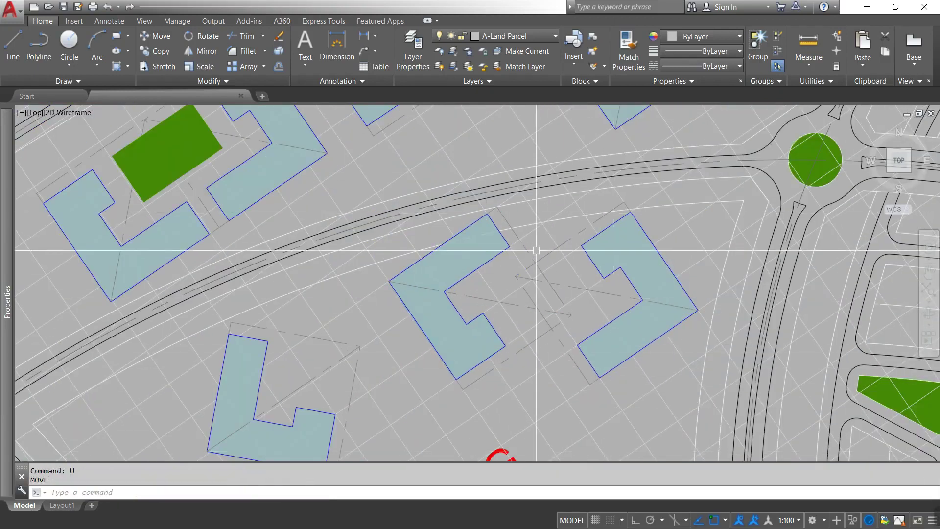
pyautogui.press('space')
pyautogui.click(539, 262)
pyautogui.click(581, 354)
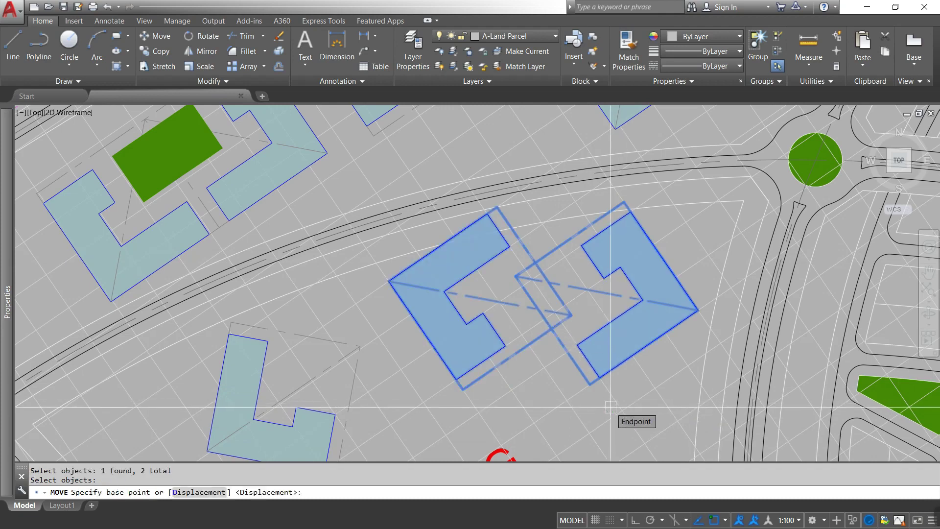
pyautogui.click(624, 201)
pyautogui.click(631, 209)
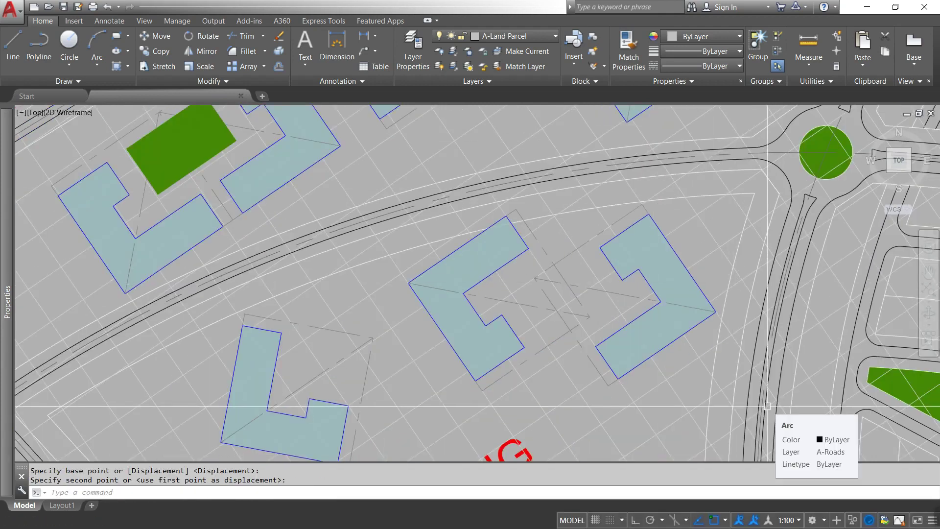
pyautogui.write('M')
# - Begin another move of the buildings, then cancel it, leaving them unchanged
pyautogui.click(597, 251)
pyautogui.press('Return')
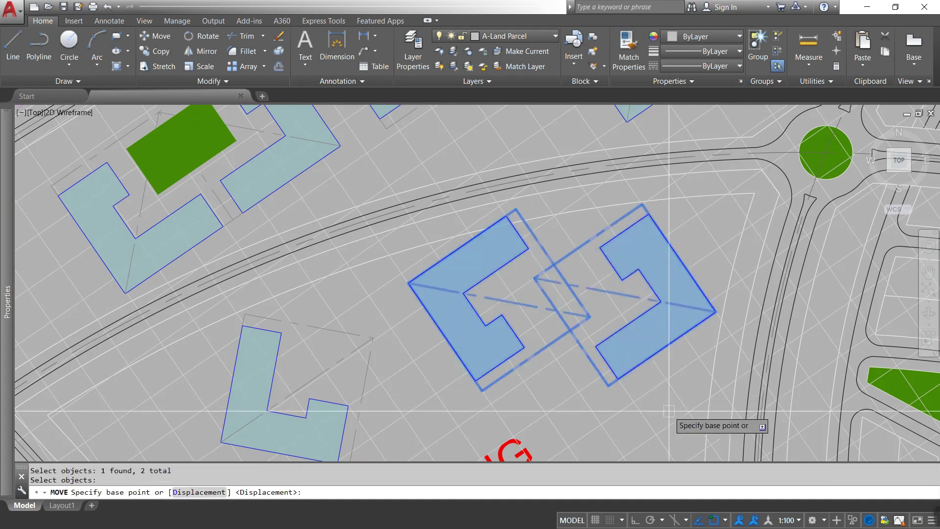
pyautogui.click(598, 326)
pyautogui.press('Escape')
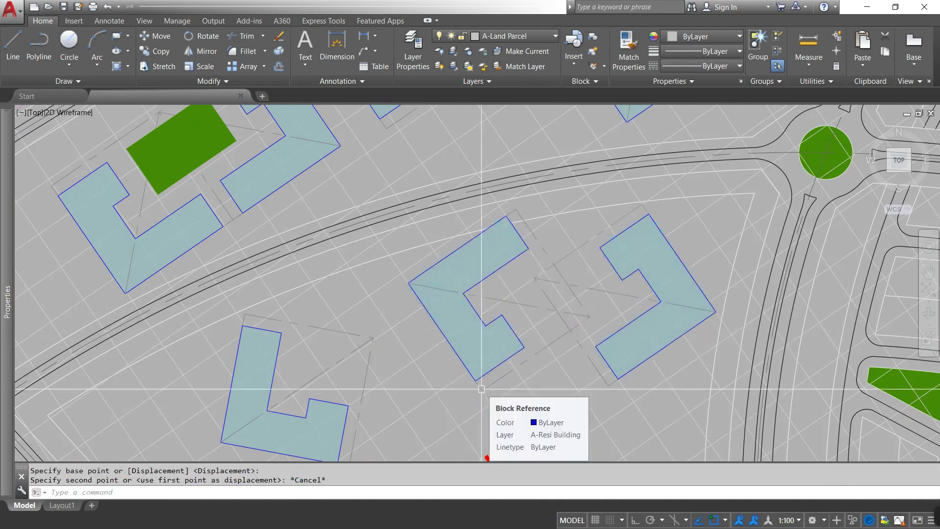
pyautogui.click(492, 36)
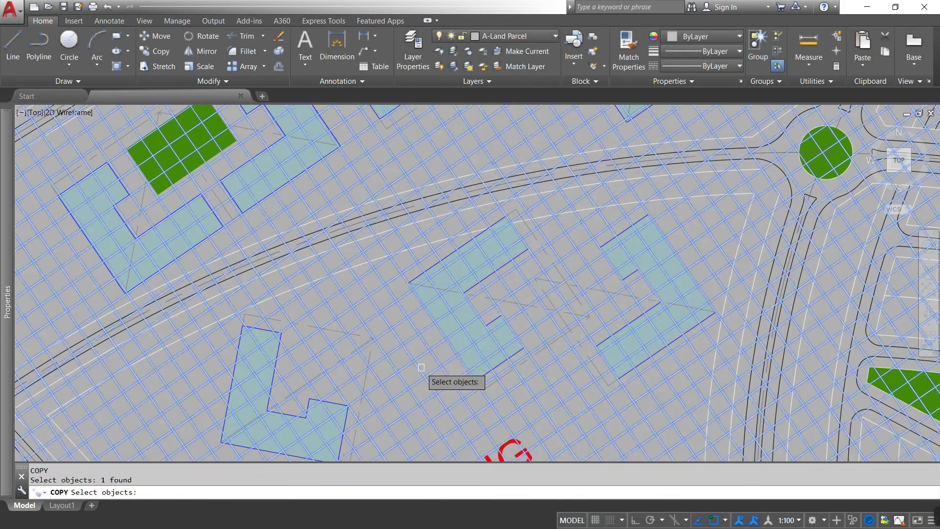
pyautogui.press('Escape')
# - Set the A-Grid hatch colour to 199,200,202
pyautogui.click(422, 368)
pyautogui.click(43, 21)
pyautogui.click(703, 37)
pyautogui.click(668, 121)
pyautogui.press('Escape')
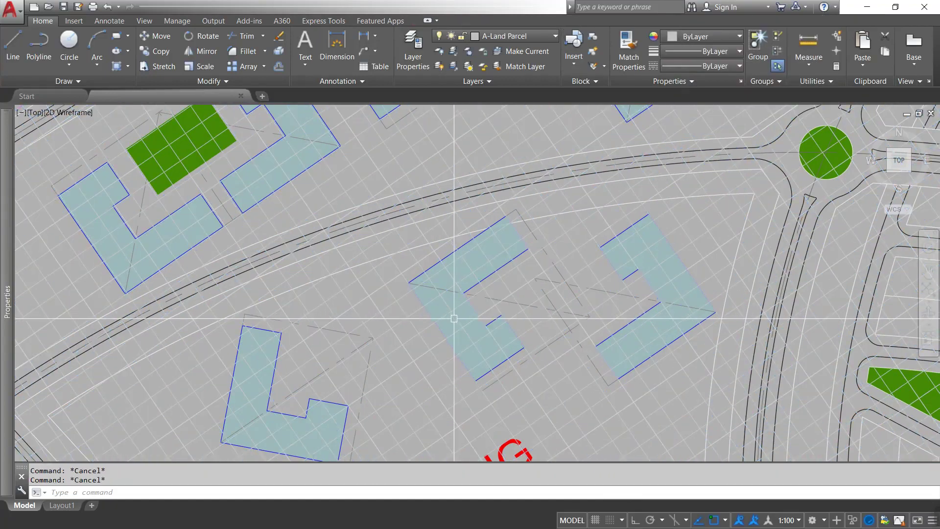
pyautogui.click(375, 230)
pyautogui.press('Escape')
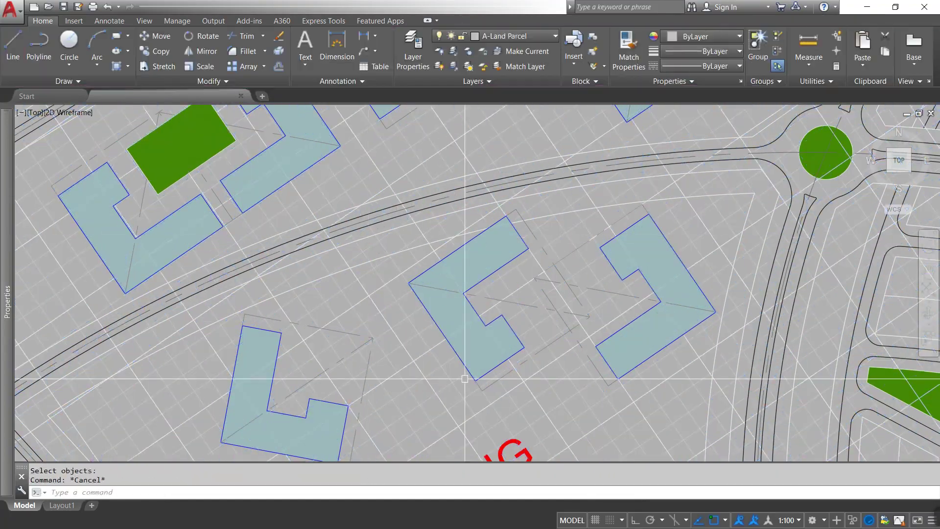
pyautogui.press('Escape')
pyautogui.press('Escape')
# - Move the L-shaped building pair up-right to its new position
pyautogui.click(615, 350)
pyautogui.press('Return')
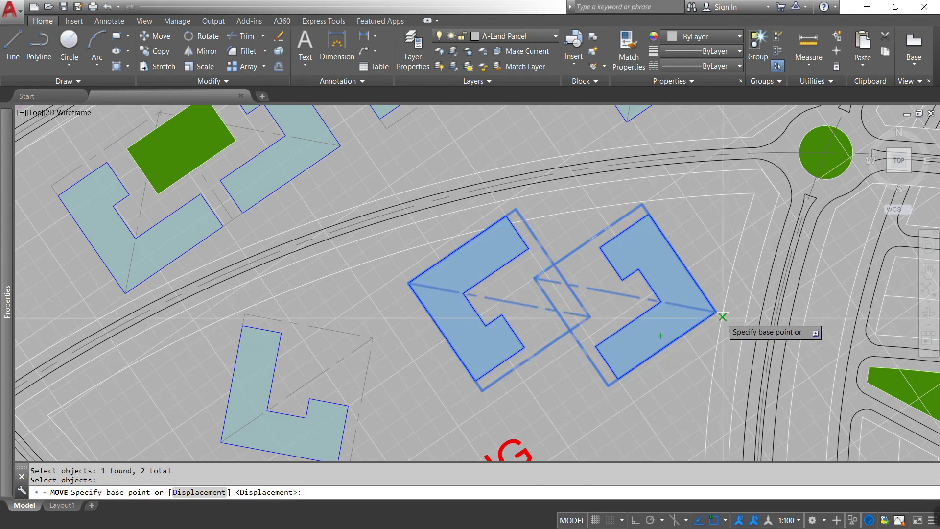
pyautogui.click(724, 321)
pyautogui.click(775, 273)
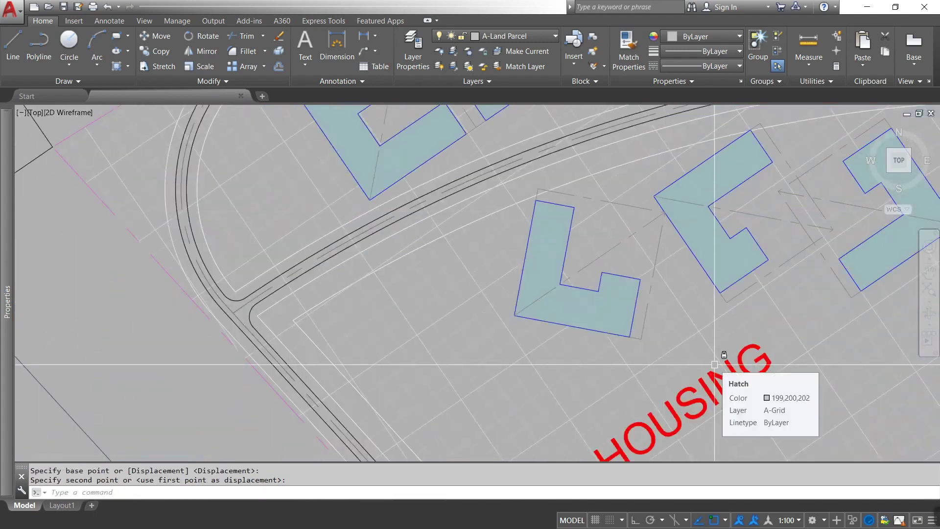
# - Copy the L-shaped building block to a shifted position in the lower-left zone
pyautogui.scroll(-3, 664, 323)
pyautogui.write('c')
pyautogui.press('Return')
pyautogui.click(702, 265)
pyautogui.scroll(5, 570, 332)
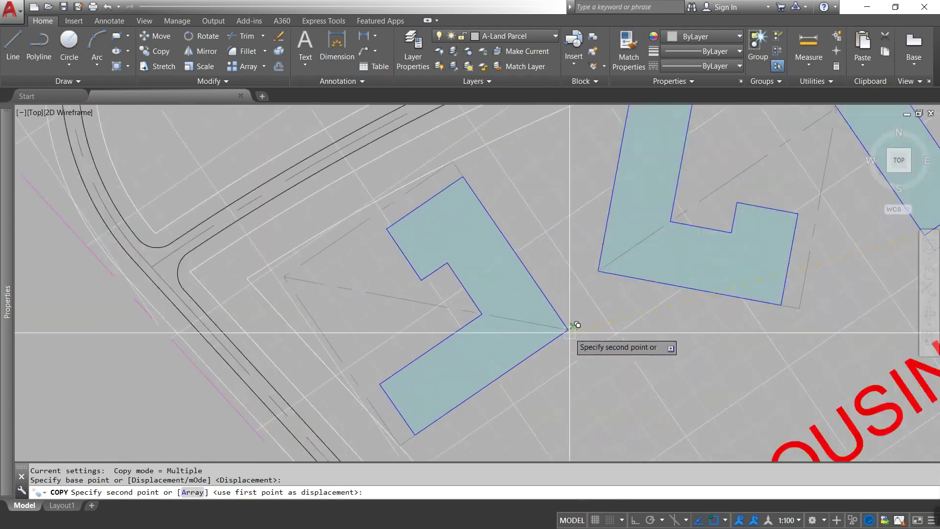
pyautogui.click(608, 353)
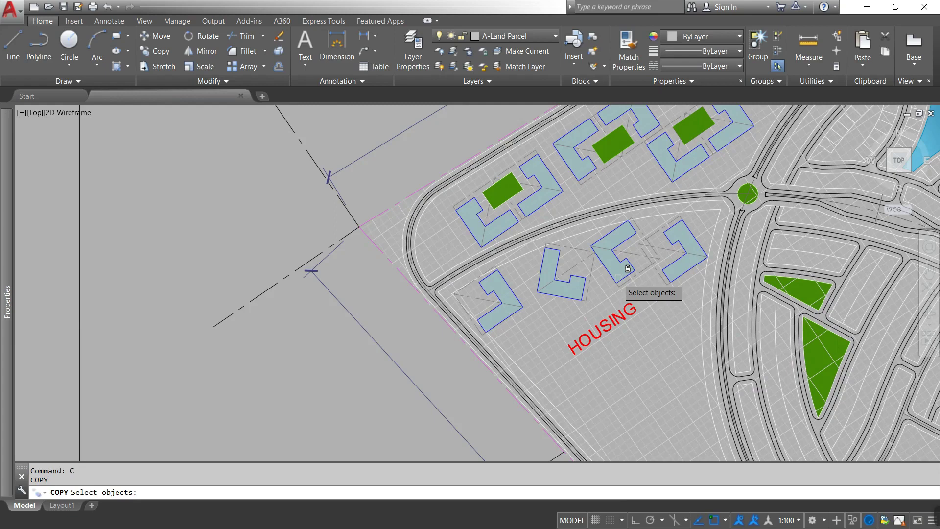
# - Place further L-shaped building copies at grid intersections
pyautogui.scroll(3, 632, 289)
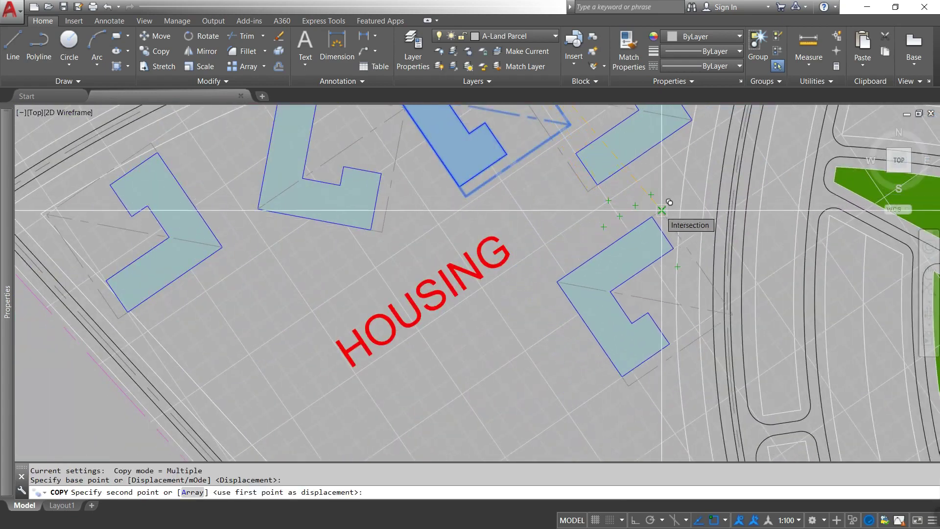
pyautogui.click(661, 210)
pyautogui.scroll(-4, 696, 372)
pyautogui.scroll(5, 518, 168)
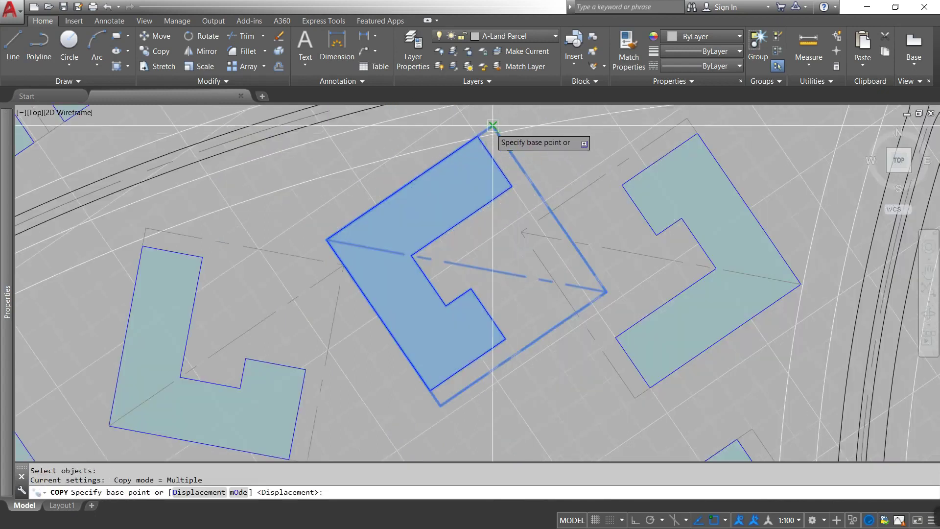
pyautogui.scroll(-2, 452, 212)
pyautogui.click(452, 212)
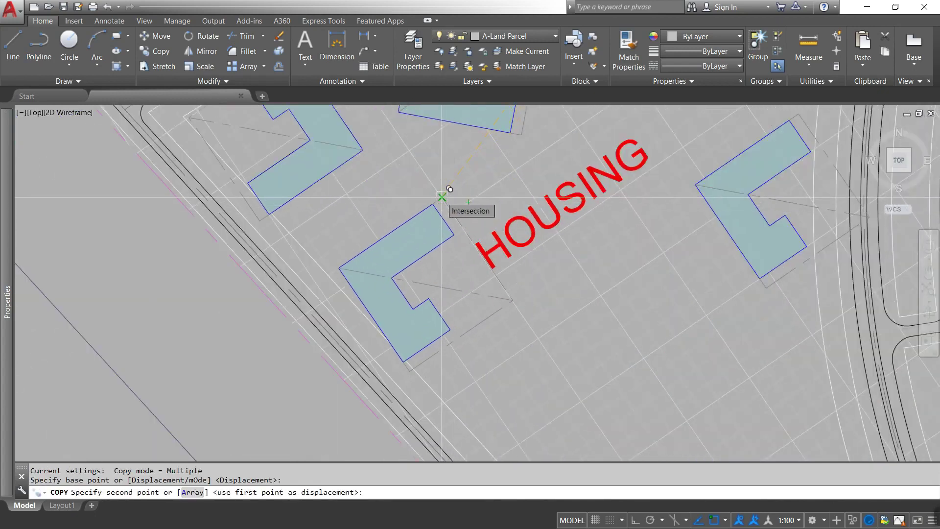
pyautogui.click(442, 197)
pyautogui.scroll(-3, 431, 235)
pyautogui.scroll(-2, 366, 353)
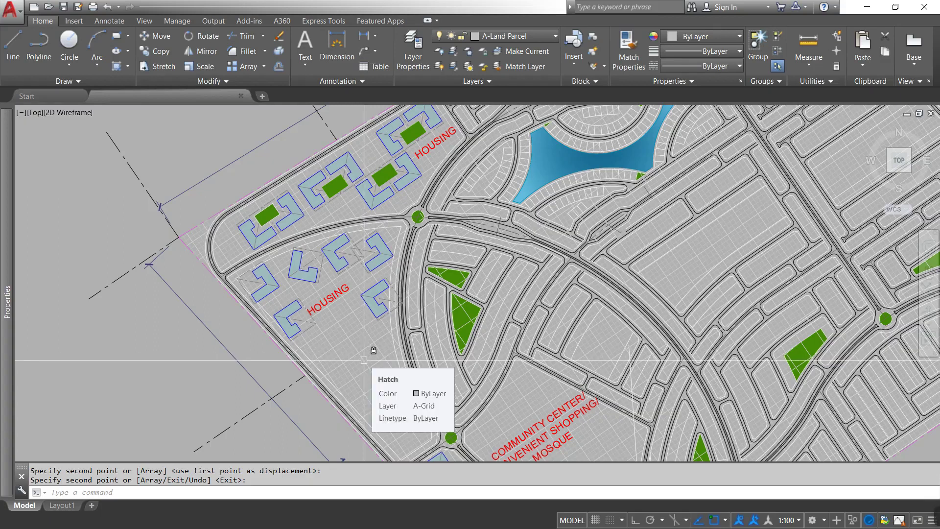
# - Pick the trial housing blocks in the western zone for removal
pyautogui.press('Return')
pyautogui.scroll(5, 409, 128)
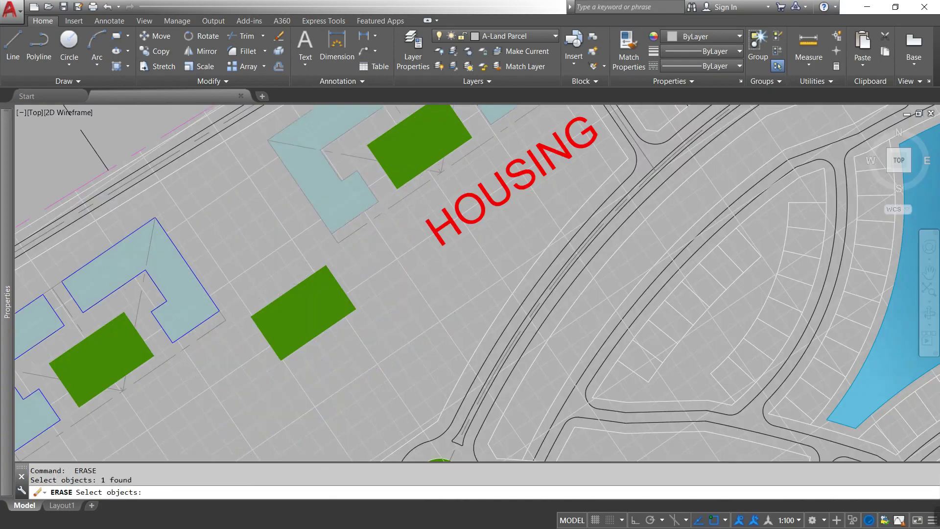
pyautogui.scroll(3, 315, 459)
pyautogui.scroll(-5, 314, 459)
pyautogui.press('Return')
pyautogui.click(303, 343)
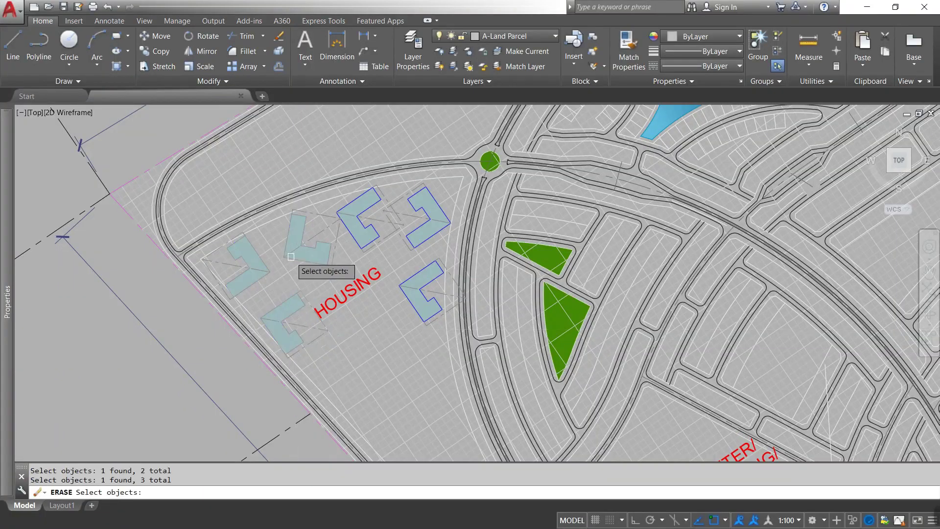
pyautogui.scroll(-5, 409, 278)
pyautogui.scroll(3, 420, 166)
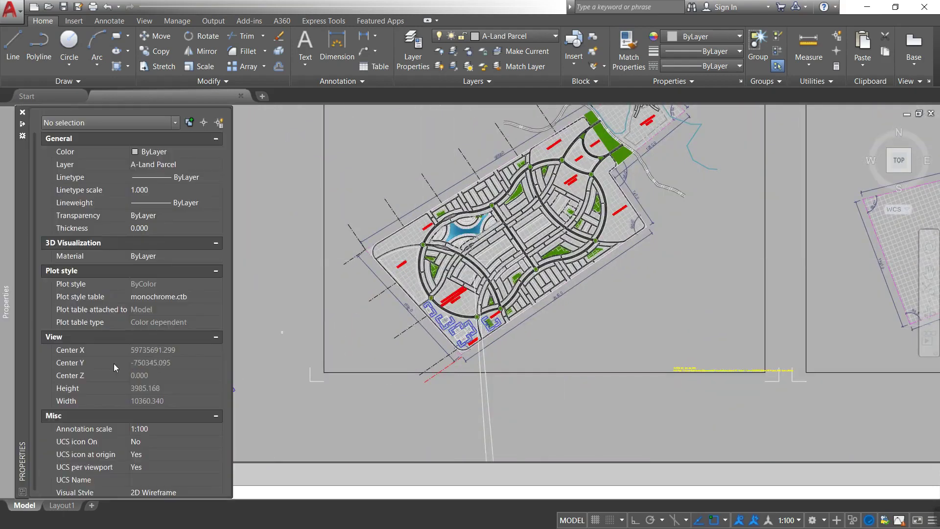
pyautogui.scroll(3, 245, 421)
pyautogui.click(431, 415)
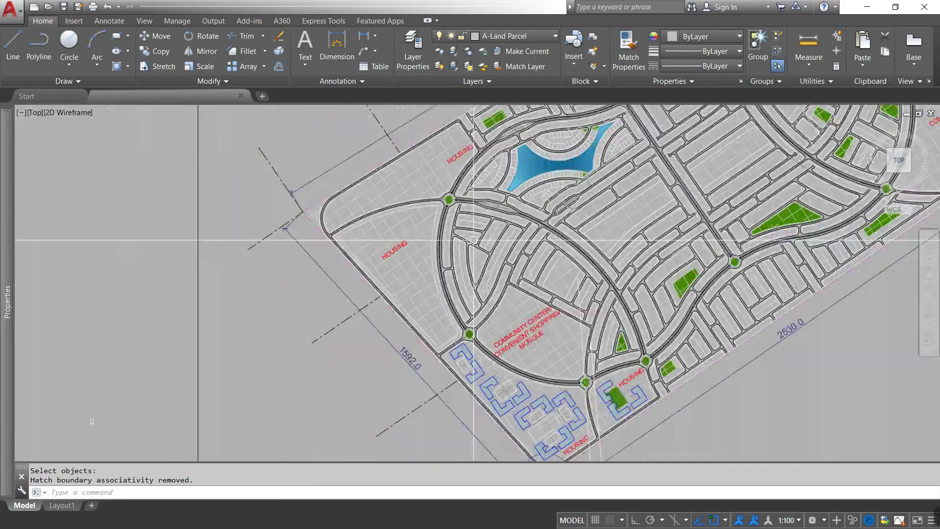
# - Switch to Layout1 and activate the viewport's model space
pyautogui.click(62, 505)
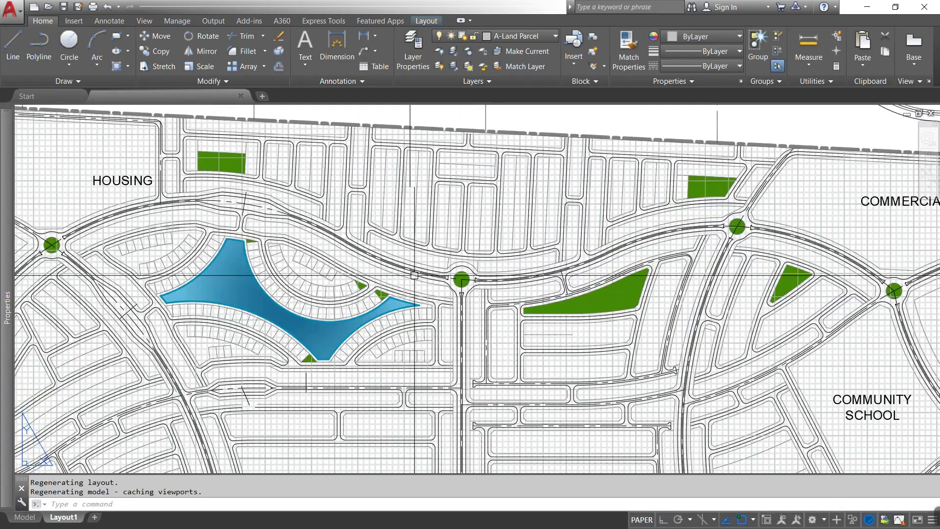
pyautogui.click(553, 36)
pyautogui.press('Escape')
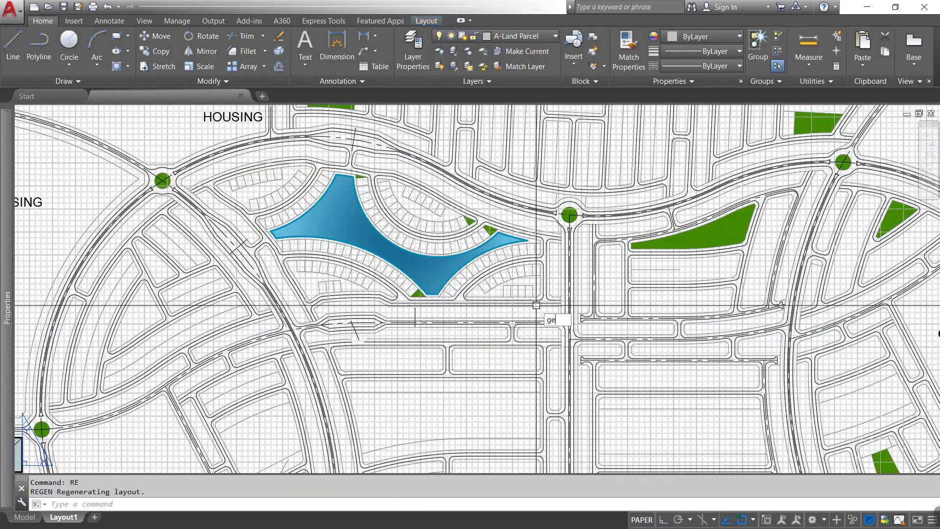
pyautogui.scroll(-5, 125, 277)
pyautogui.doubleClick(126, 277)
# - Select the A-Grid layer in Layer Properties Manager, then save the drawing
pyautogui.write('la')
pyautogui.press('Return')
pyautogui.click(526, 229)
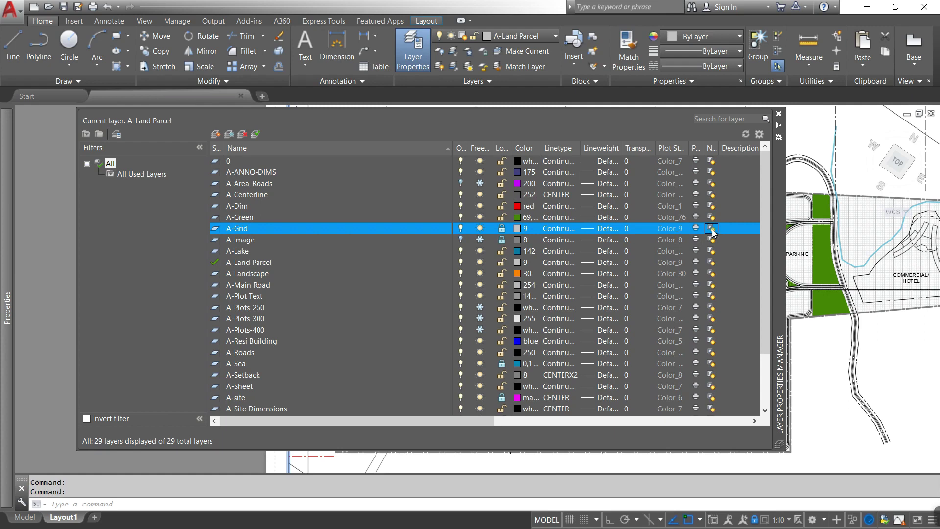
pyautogui.click(779, 113)
pyautogui.click(693, 332)
pyautogui.hotkey('ctrl', 's')
# - Return to paper space and freeze the A-Grid layer in the viewport
pyautogui.doubleClick(218, 286)
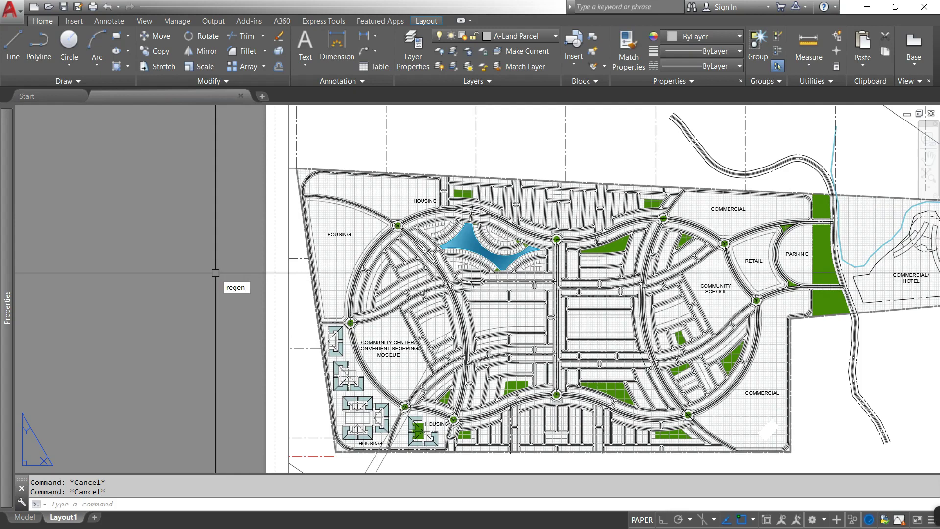
pyautogui.scroll(4, 216, 275)
pyautogui.click(523, 37)
pyautogui.click(465, 140)
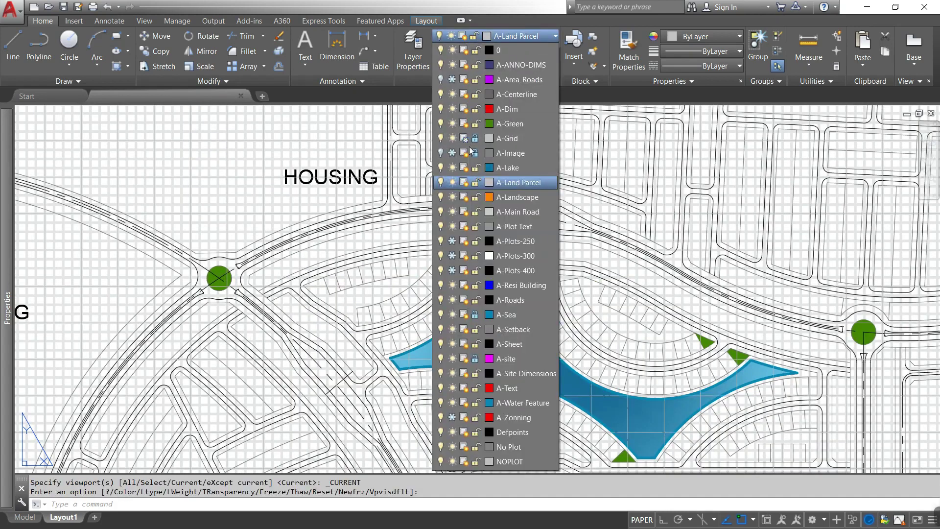
pyautogui.click(70, 518)
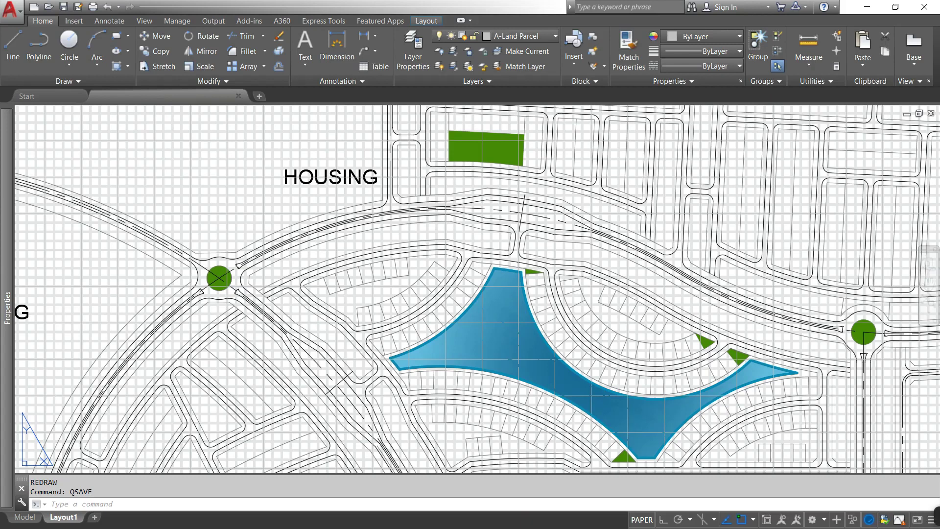
pyautogui.press('Escape')
pyautogui.press('Escape')
# - Open the Layout1 page setup and close it without changes
pyautogui.click(319, 312)
pyautogui.click(415, 397)
pyautogui.click(399, 367)
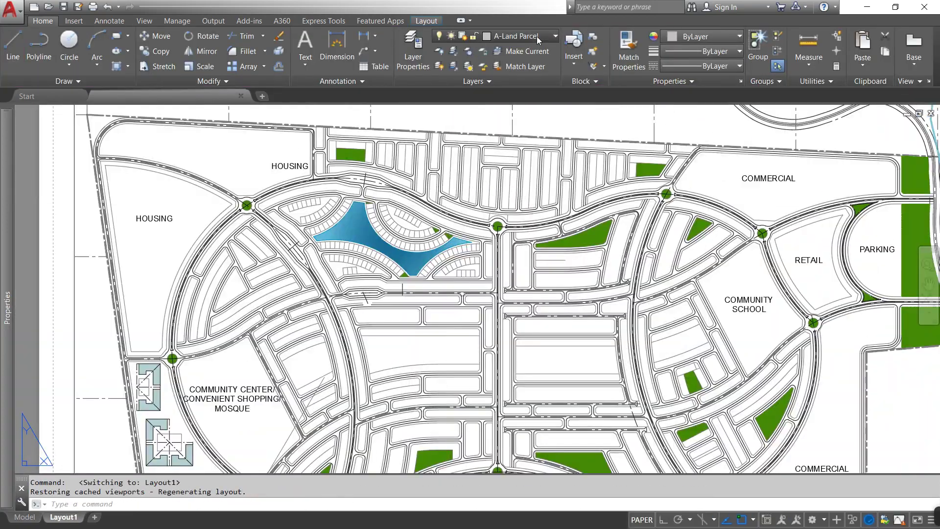
# - Change A-Grid's viewport visibility from the layer list and switch to model space
pyautogui.click(536, 37)
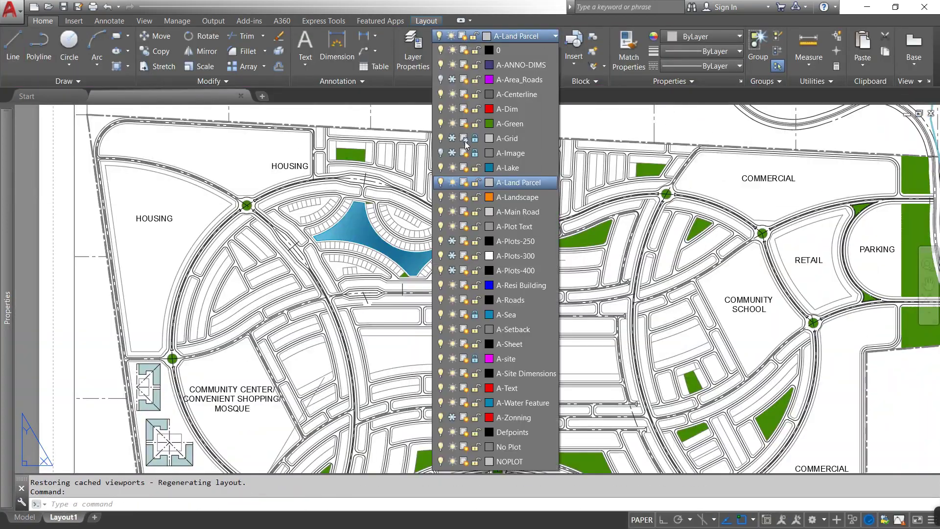
pyautogui.click(468, 143)
pyautogui.click(539, 298)
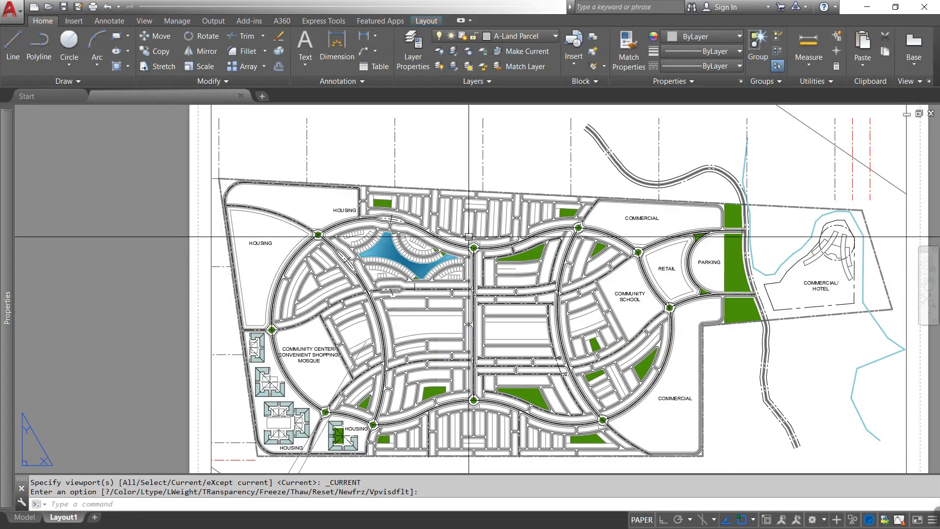
pyautogui.hotkey('ctrl', 'pageup')
pyautogui.click(519, 36)
pyautogui.press('Escape')
pyautogui.press('Escape')
pyautogui.write('la')
pyautogui.press('Return')
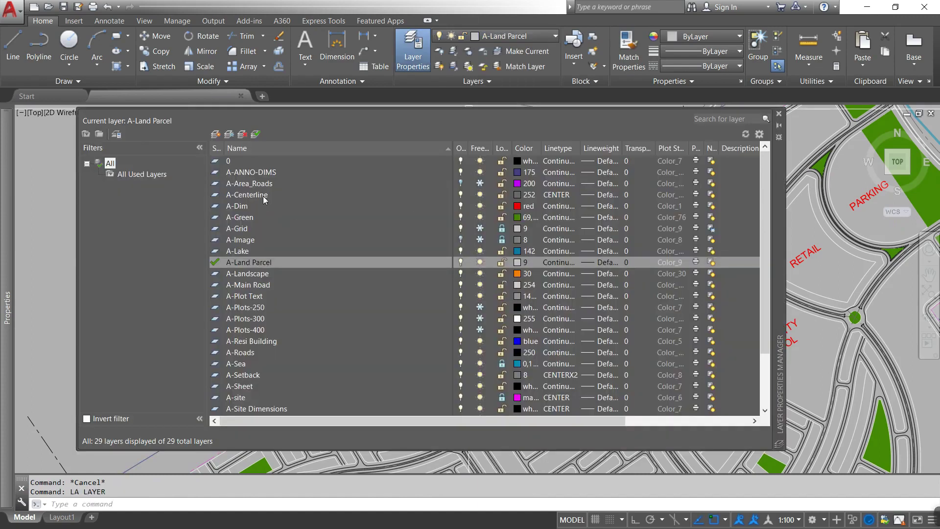
pyautogui.hotkey('ctrl', 'pagedown')
# - Widen the Layer Properties Manager to show VP columns and set A-Grid's VP Freeze
pyautogui.write('la')
pyautogui.press('Return')
pyautogui.click(462, 172)
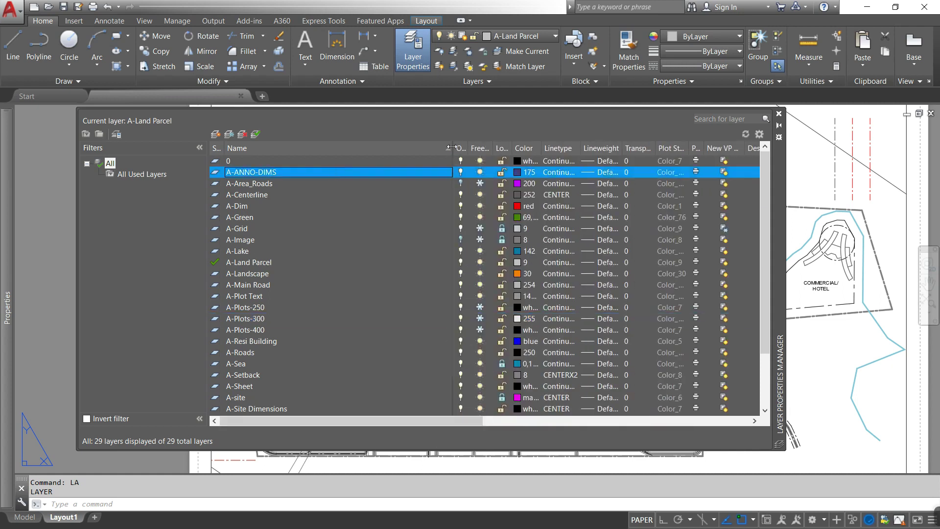
pyautogui.moveTo(452, 148); pyautogui.dragTo(334, 148)
pyautogui.moveTo(77, 293); pyautogui.dragTo(16, 294)
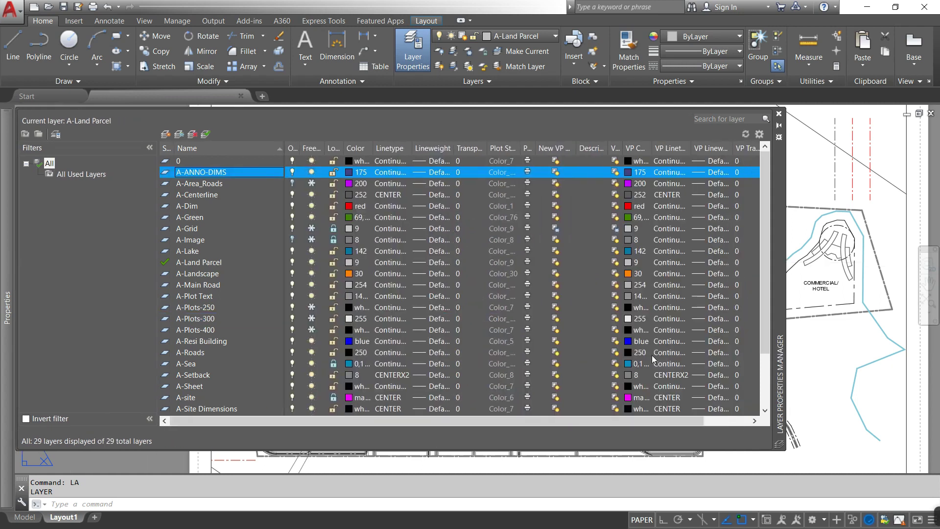
pyautogui.click(615, 228)
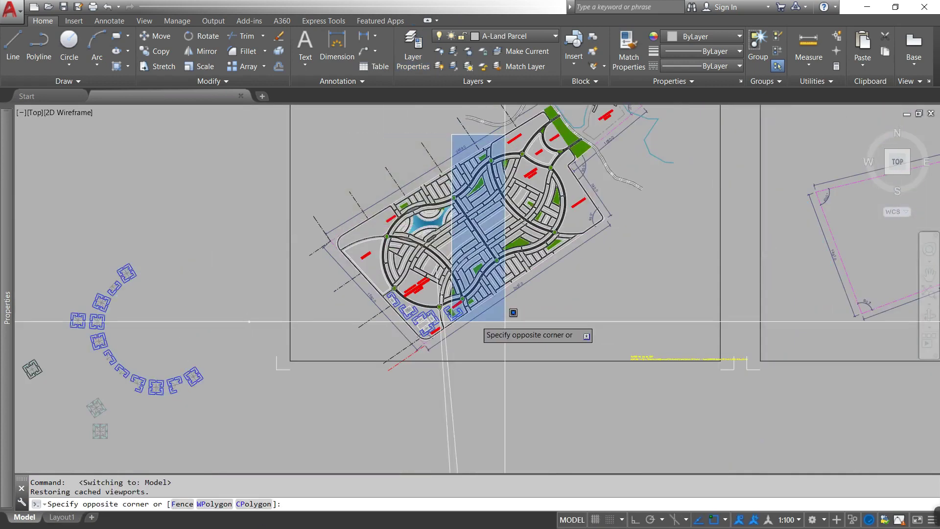
pyautogui.click(495, 35)
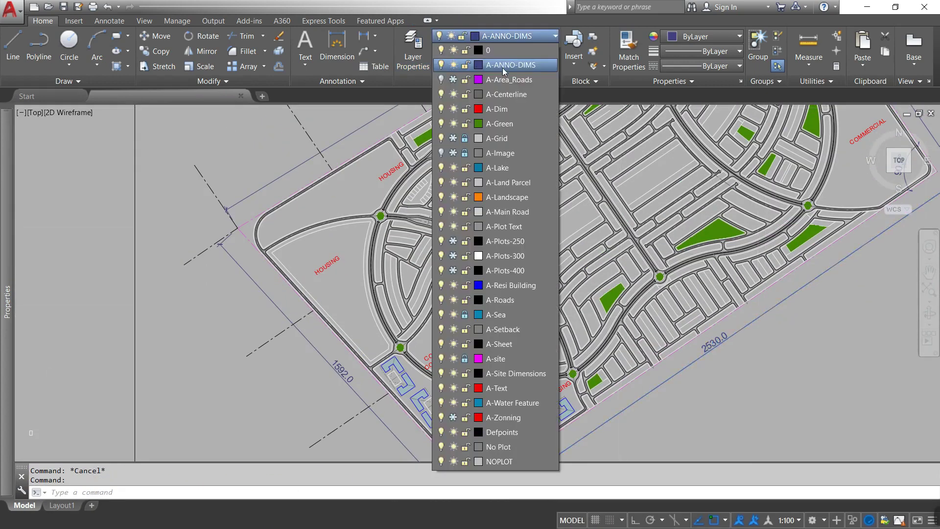
pyautogui.click(494, 36)
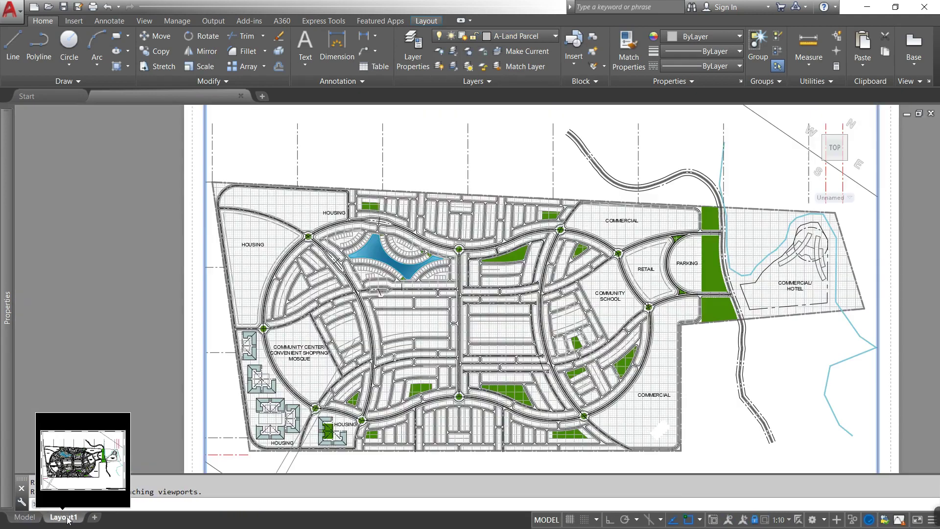
pyautogui.click(58, 520)
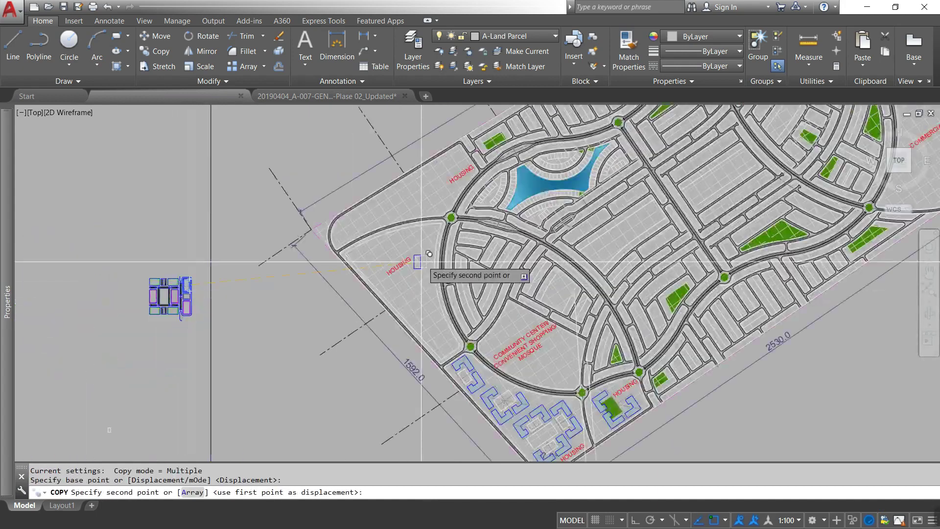
# - Zoom around the plan to locate the villa block, cancelling a stray command
pyautogui.scroll(-5, 540, 328)
pyautogui.scroll(3, 325, 310)
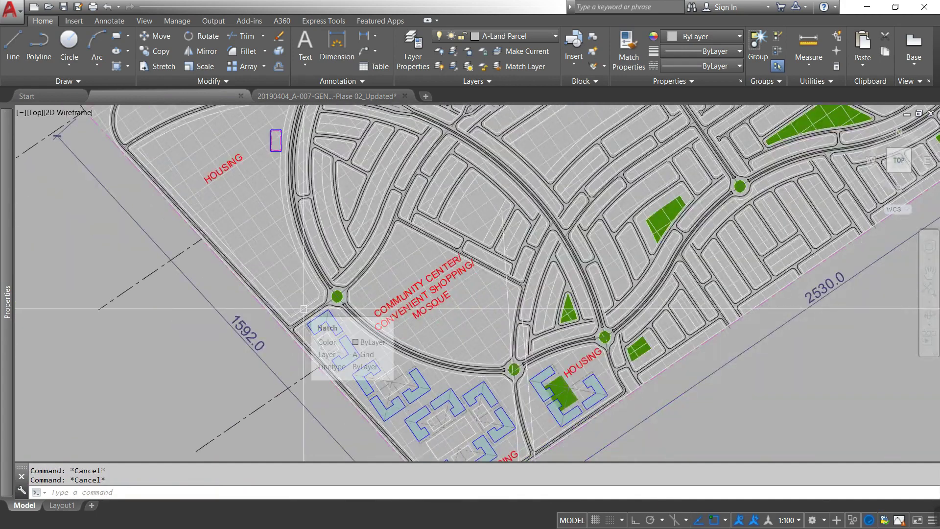
pyautogui.scroll(2, 334, 322)
pyautogui.write('d')
pyautogui.scroll(-3, 374, 185)
pyautogui.press('Escape')
pyautogui.press('Escape')
pyautogui.scroll(-2, 474, 304)
pyautogui.scroll(5, 416, 282)
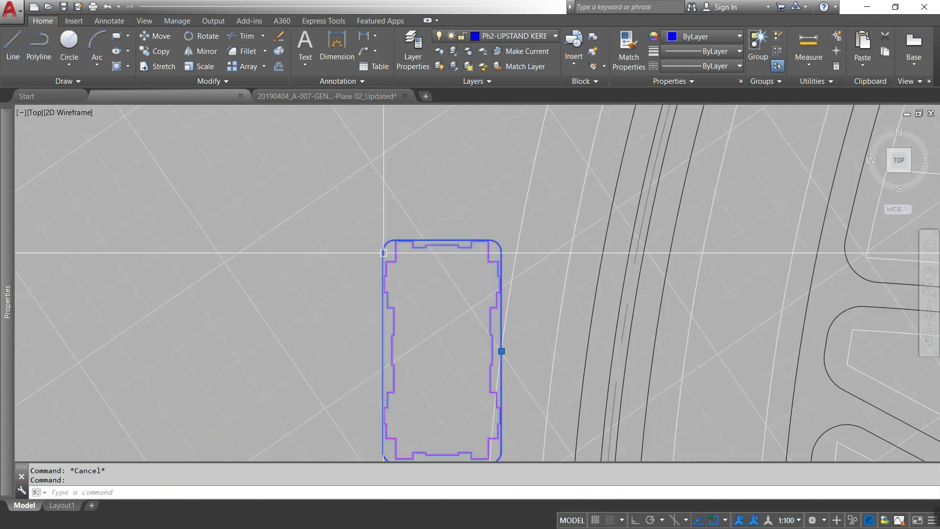
# - In the Block Editor, set the villa block's outer outline to grey colour 8
pyautogui.doubleClick(500, 350)
pyautogui.click(473, 36)
pyautogui.click(436, 476)
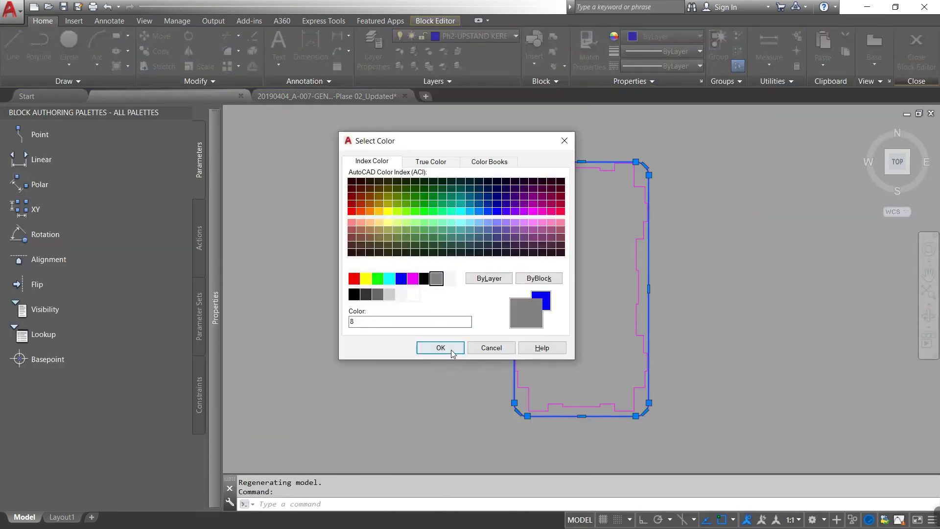
pyautogui.click(440, 346)
pyautogui.click(700, 37)
pyautogui.press('Escape')
pyautogui.click(631, 175)
pyautogui.doubleClick(631, 175)
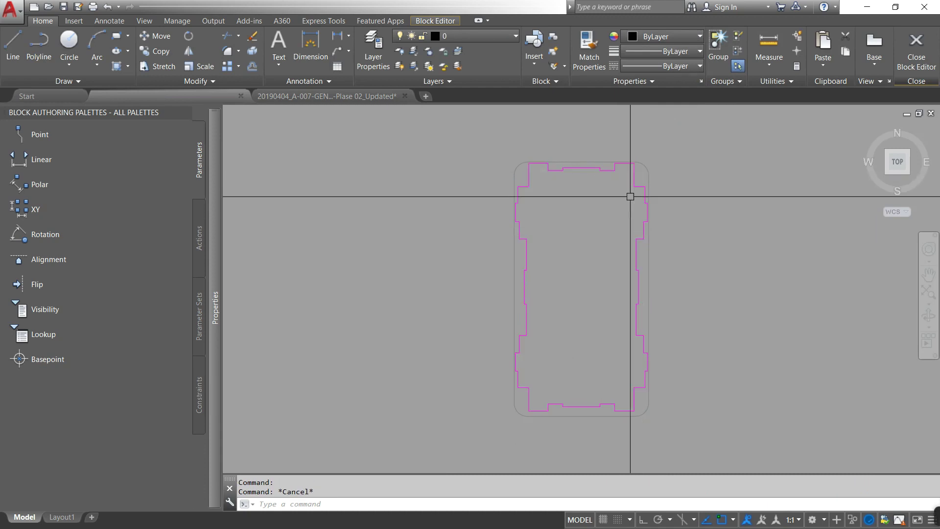
pyautogui.press('Escape')
pyautogui.click(916, 47)
# - Move the copied villa block beside the curved road
pyautogui.scroll(-3, 502, 248)
pyautogui.write('m')
pyautogui.press('Return')
pyautogui.click(506, 372)
# - Rotate the villa block by reference to align it with the curved road
pyautogui.press('Return')
pyautogui.scroll(3, 494, 243)
pyautogui.scroll(-3, 494, 242)
pyautogui.click(502, 269)
pyautogui.click(550, 133)
pyautogui.scroll(3, 550, 132)
pyautogui.write('ro')
pyautogui.click(520, 198)
pyautogui.press('Return')
pyautogui.click(520, 177)
pyautogui.write('r')
pyautogui.press('Return')
pyautogui.click(460, 321)
pyautogui.click(464, 332)
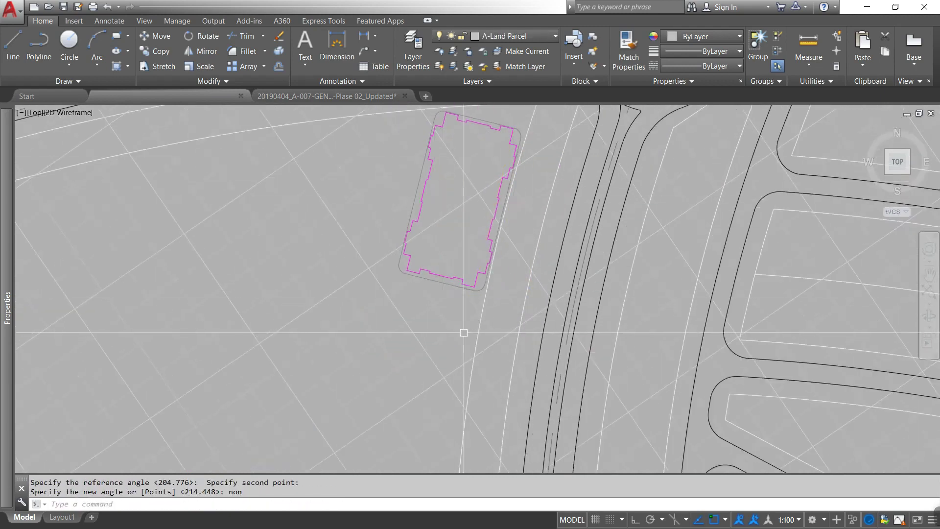
# - Start an ARRAY of the villa block along the road
pyautogui.scroll(-3, 463, 333)
pyautogui.write('ar')
pyautogui.press('Return')
pyautogui.click(497, 189)
pyautogui.press('Return')
pyautogui.scroll(3, 500, 291)
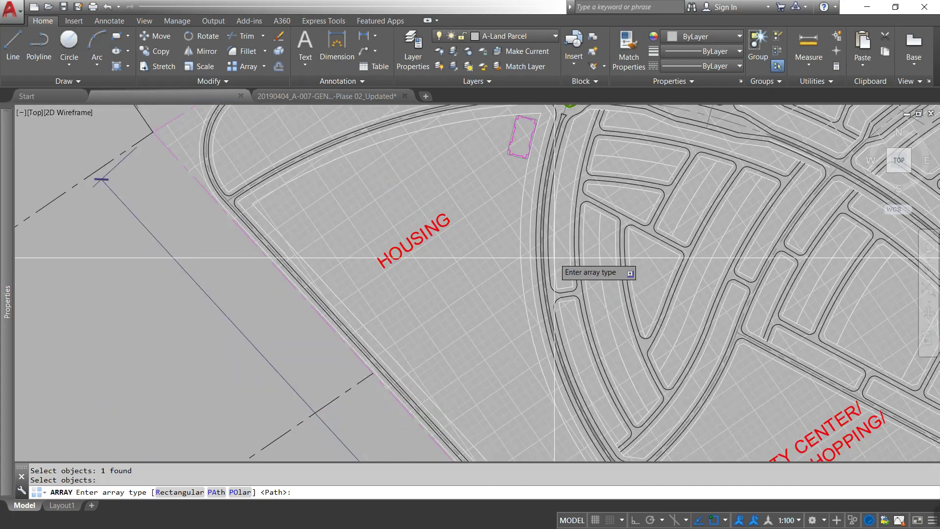
# - Array the villa blocks along the curved road path and accept the row
pyautogui.press('Return')
pyautogui.click(527, 266)
pyautogui.scroll(-2, 390, 152)
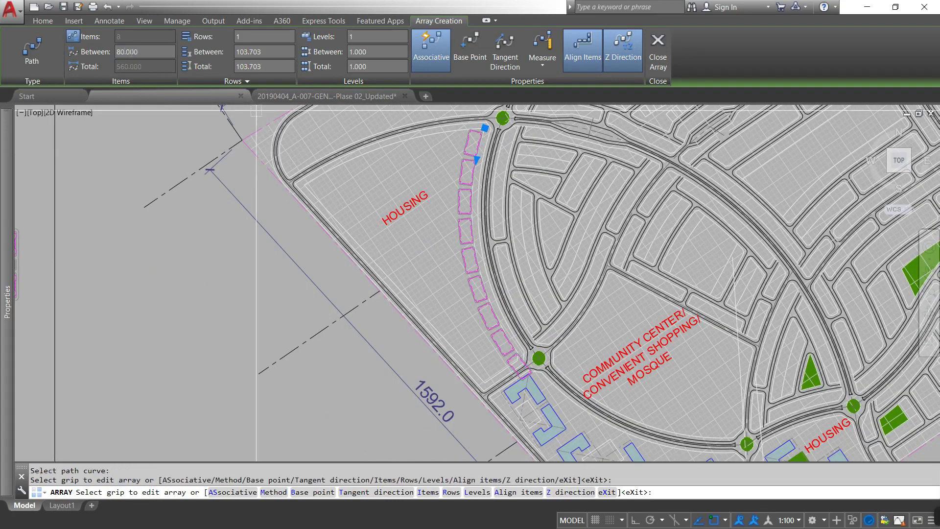
pyautogui.scroll(3, 488, 297)
pyautogui.press('Return')
pyautogui.press('Escape')
# - Copy the row of villa blocks to another spot along the parcel edge
pyautogui.click(448, 208)
pyautogui.scroll(-1, 493, 297)
pyautogui.scroll(-3, 493, 297)
pyautogui.press('Escape')
pyautogui.scroll(3, 545, 325)
pyautogui.click(589, 267)
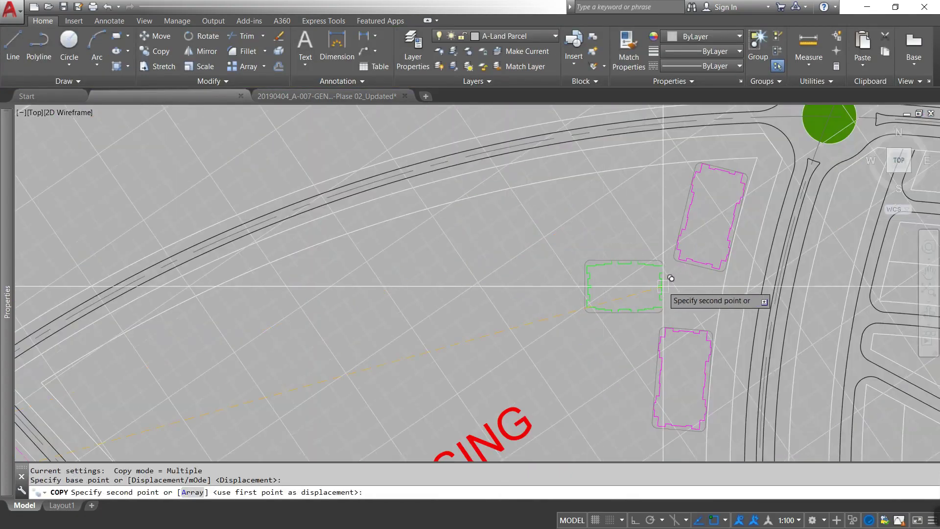
pyautogui.press('Return')
pyautogui.scroll(-2, 690, 323)
pyautogui.click(621, 274)
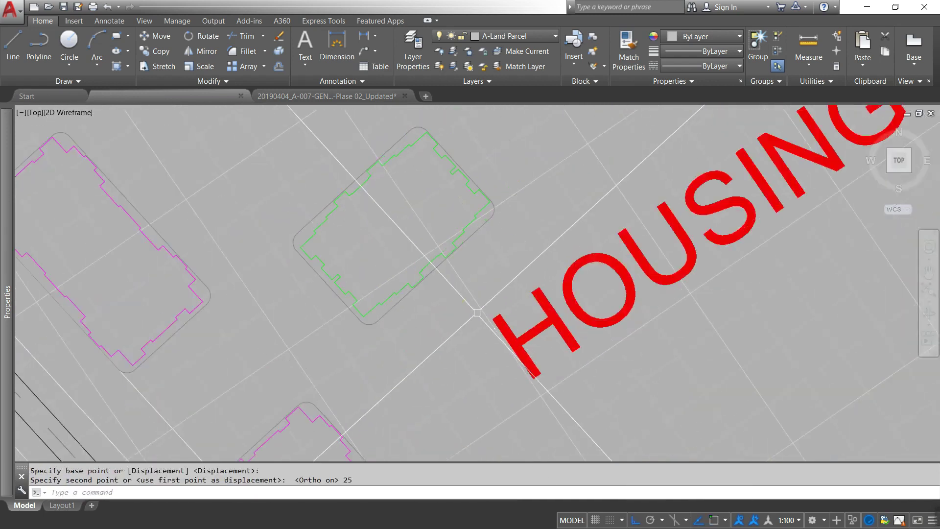
# - Confirm the object snap settings and shift one plot 25 units
pyautogui.scroll(-5, 477, 312)
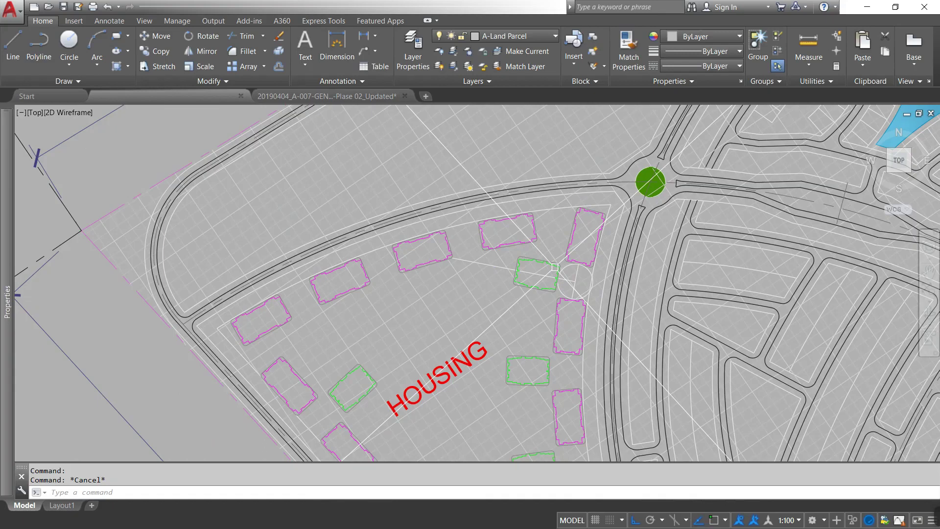
pyautogui.write('SN')
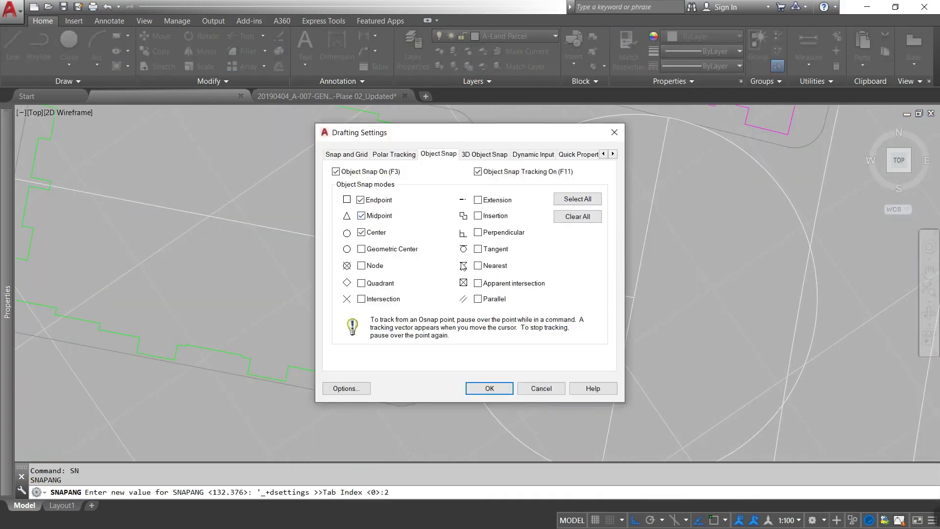
pyautogui.click(489, 388)
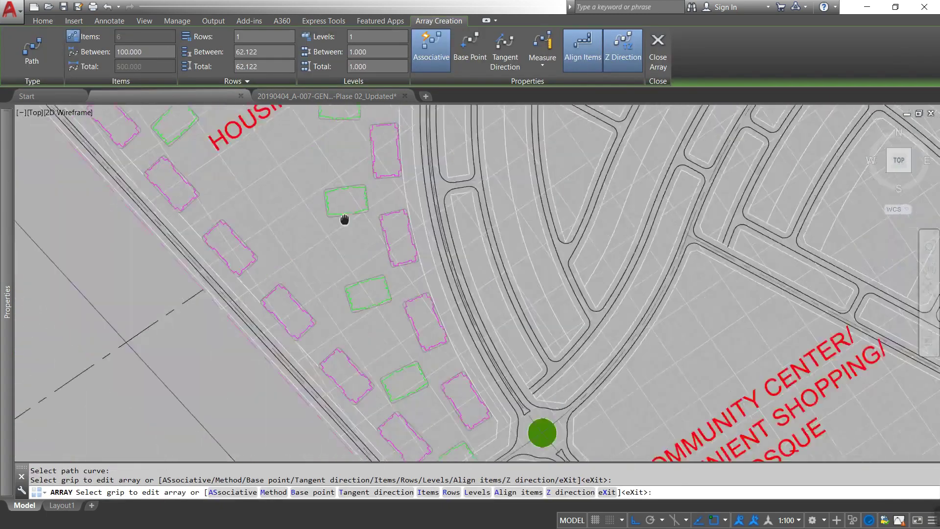
pyautogui.click(339, 221)
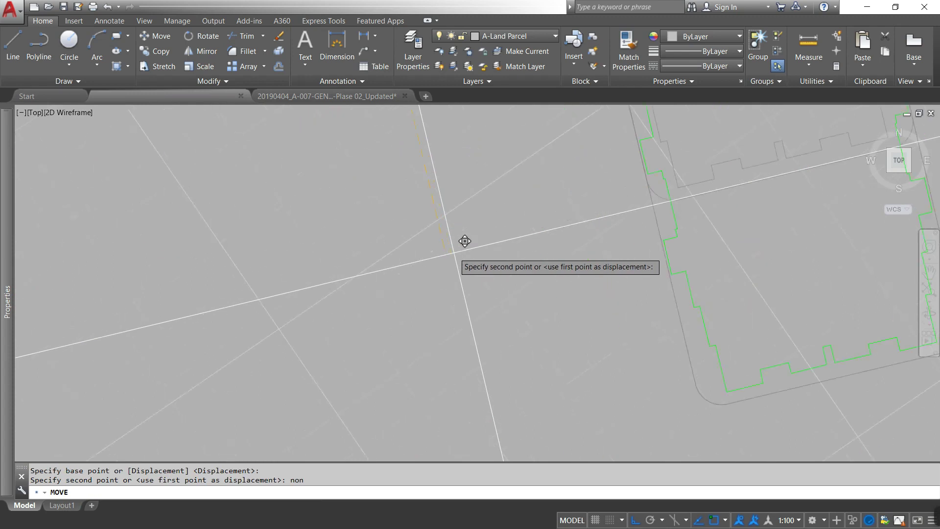
# - Array more villa blocks along a neighbouring road curve
pyautogui.scroll(-4, 465, 241)
pyautogui.moveTo(455, 212); pyautogui.dragTo(447, 286, button='middle')
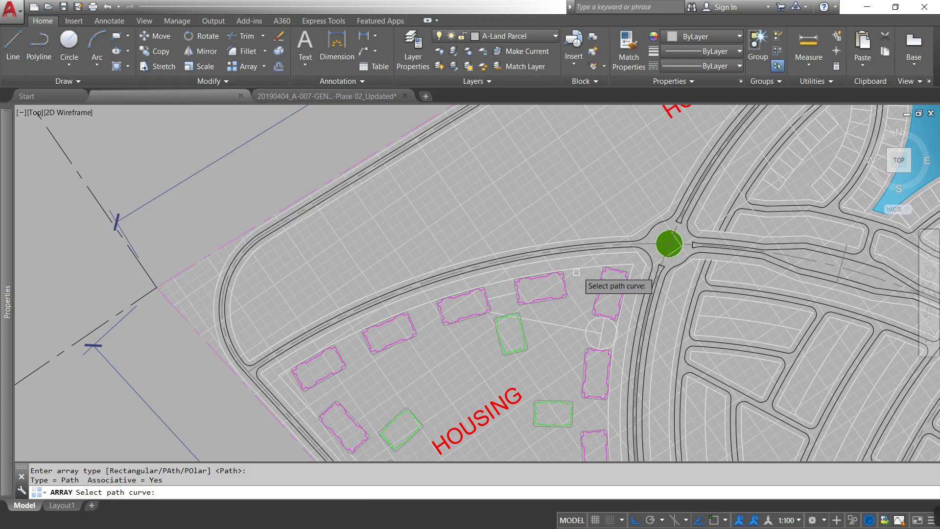
pyautogui.click(577, 271)
pyautogui.press('Return')
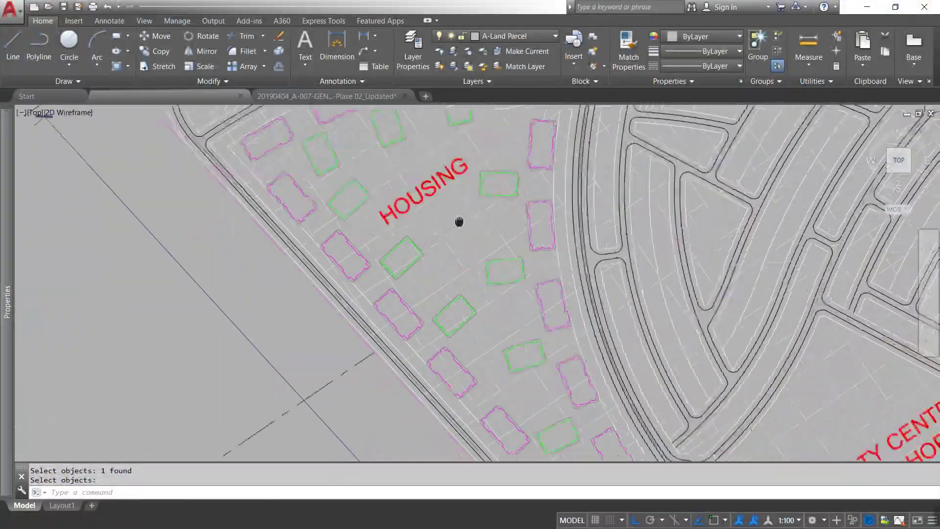
pyautogui.scroll(-3, 458, 221)
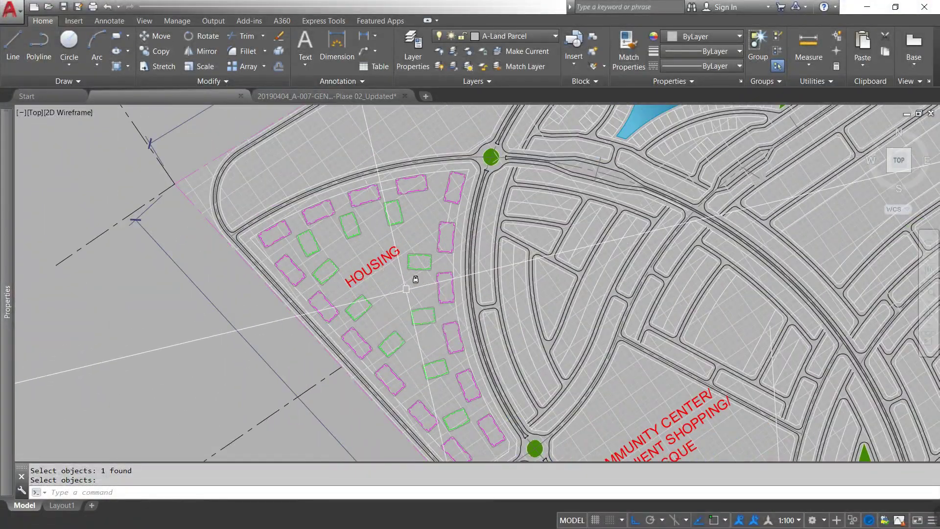
# - Delete the inner green blocks from the HOUSING parcel
pyautogui.scroll(2, 416, 240)
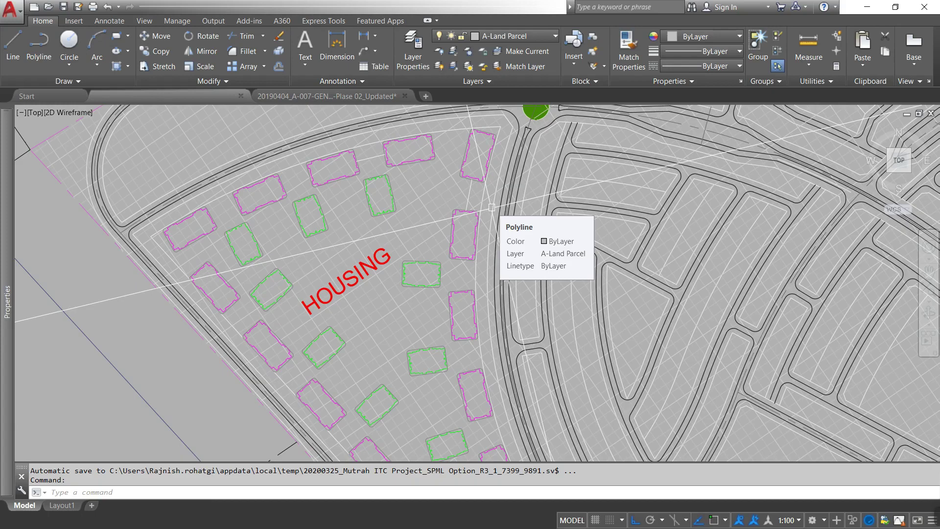
pyautogui.scroll(-5, 492, 207)
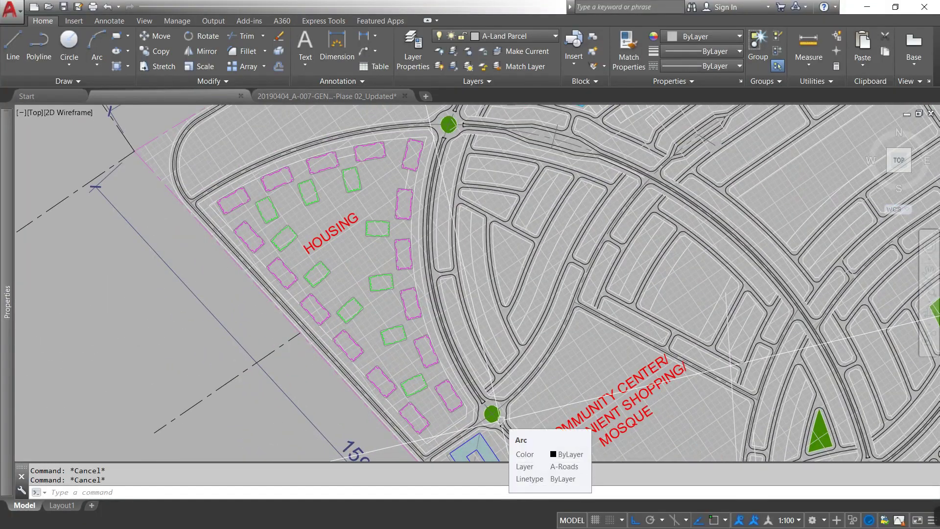
pyautogui.scroll(2, 458, 229)
pyautogui.moveTo(306, 252); pyautogui.dragTo(348, 279, button='middle')
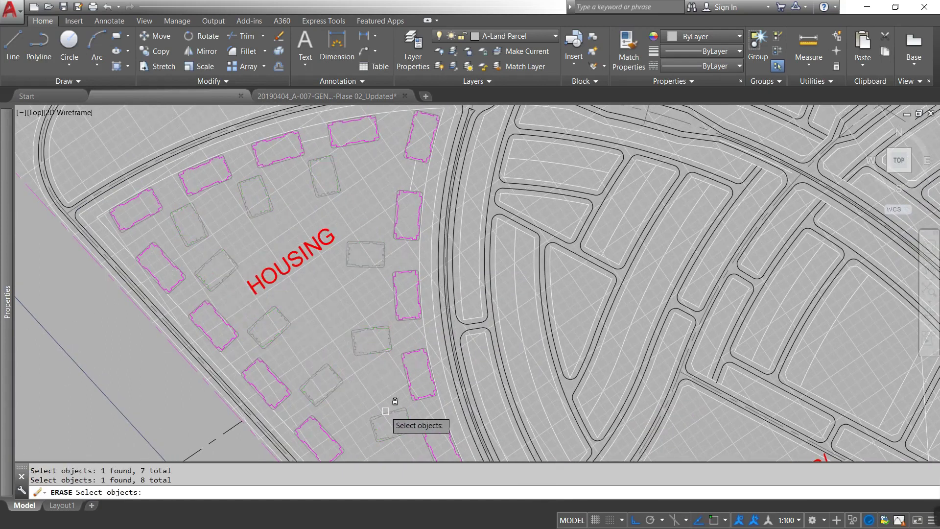
pyautogui.press('Return')
pyautogui.scroll(-4, 343, 269)
pyautogui.scroll(4, 293, 245)
pyautogui.press('Escape')
# - Draw a 3-point arc from the outer road edge to the inner road edge
pyautogui.write('A')
pyautogui.press('Return')
pyautogui.press('Return')
pyautogui.write('a')
pyautogui.press('Return')
pyautogui.write('nea')
pyautogui.press('Return')
pyautogui.click(225, 297)
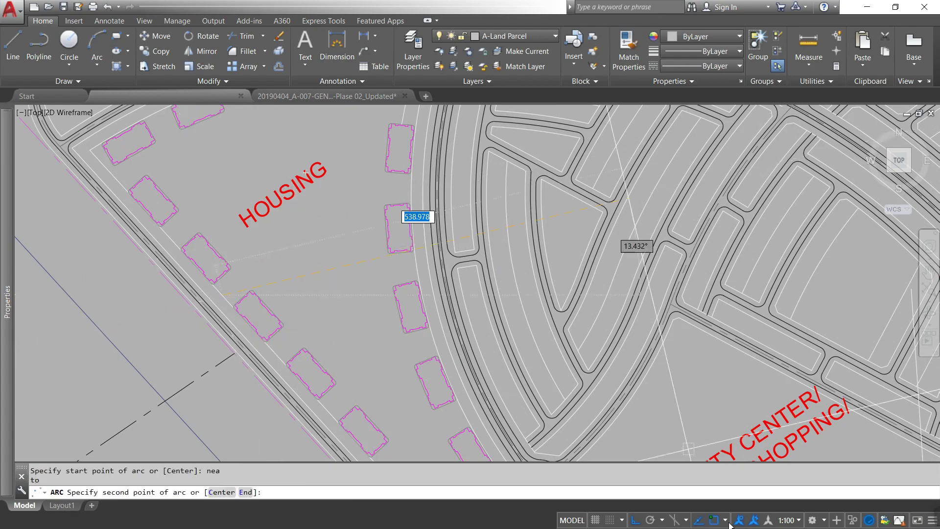
pyautogui.click(306, 222)
pyautogui.click(412, 192)
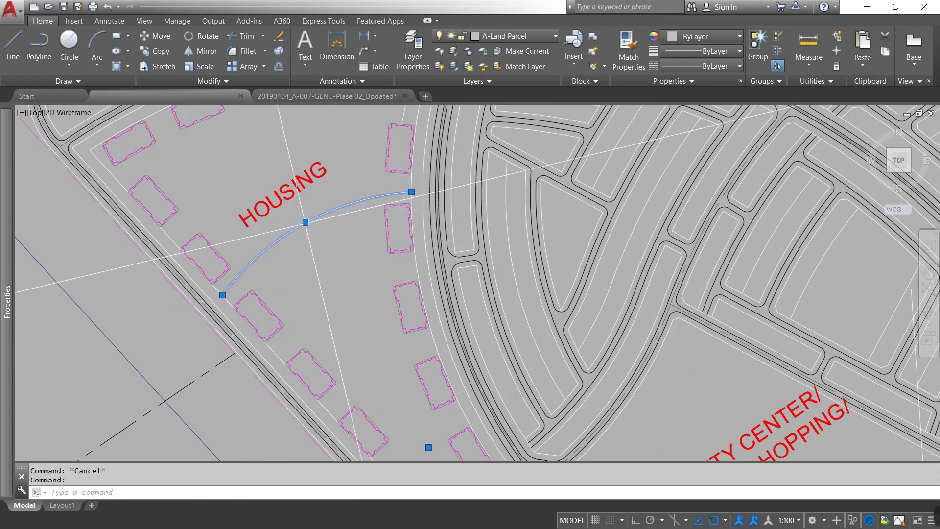
pyautogui.click(305, 223)
pyautogui.press('Escape')
pyautogui.press('Escape')
pyautogui.scroll(-5, 359, 292)
pyautogui.moveTo(363, 287)
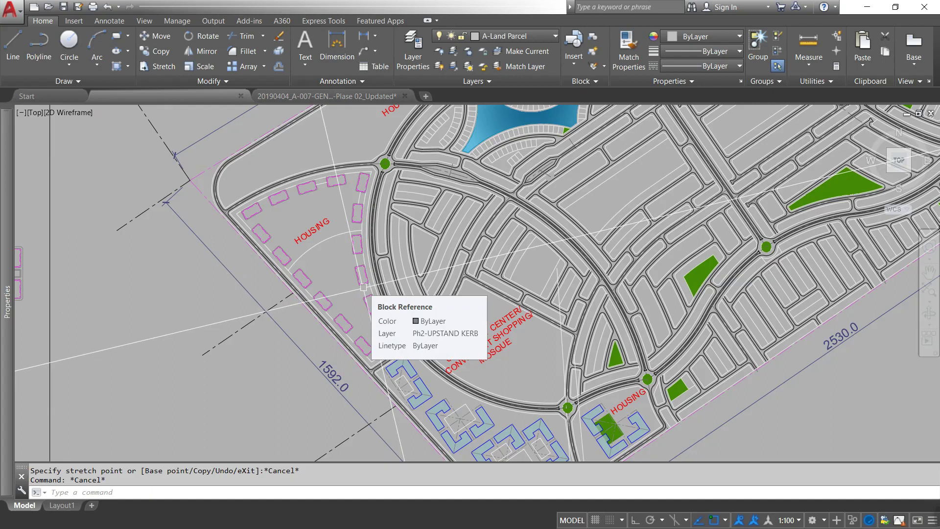
pyautogui.press('Escape')
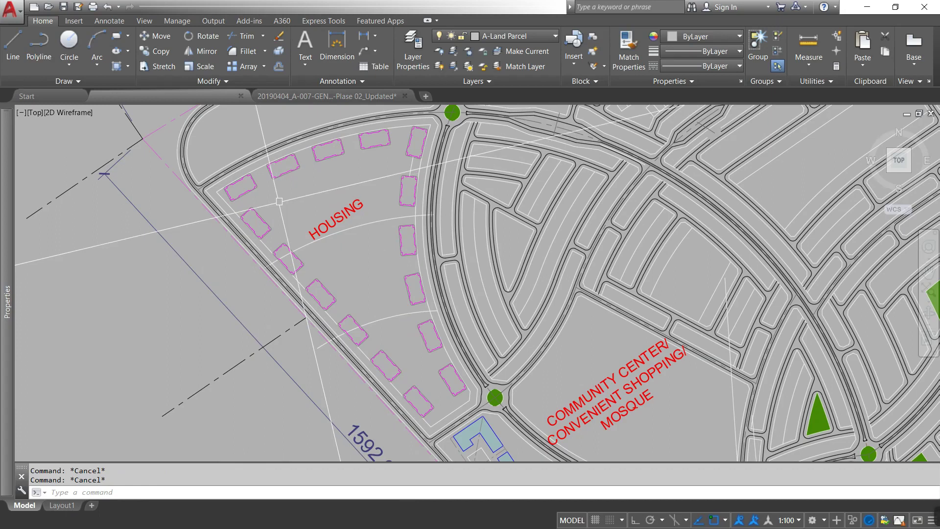
# - Offset the arc through a picked point and add a tangent line
pyautogui.write('o')
pyautogui.press('Return')
pyautogui.write('t')
pyautogui.press('Return')
pyautogui.click(418, 263)
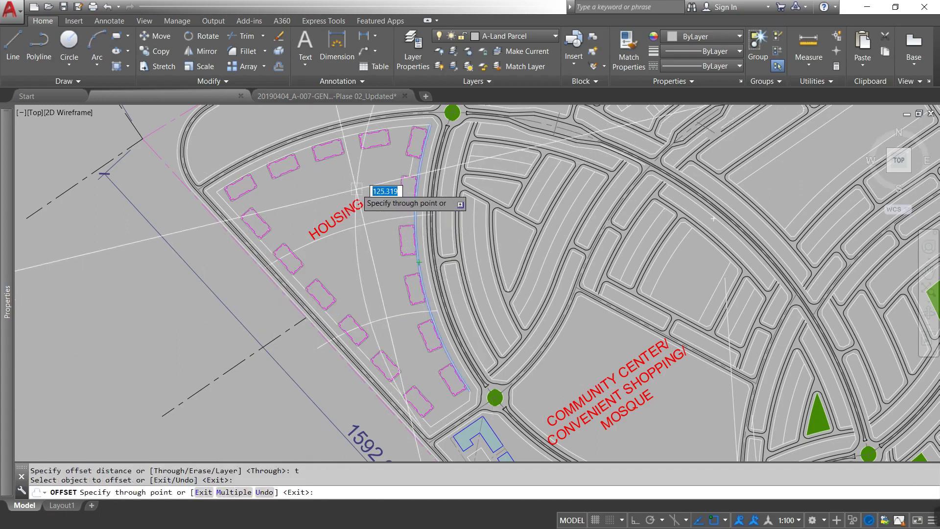
pyautogui.click(372, 341)
pyautogui.click(353, 273)
pyautogui.scroll(4, 410, 243)
pyautogui.scroll(-4, 424, 195)
pyautogui.press('Escape')
pyautogui.write('tr')
pyautogui.press('Return')
pyautogui.press('Return')
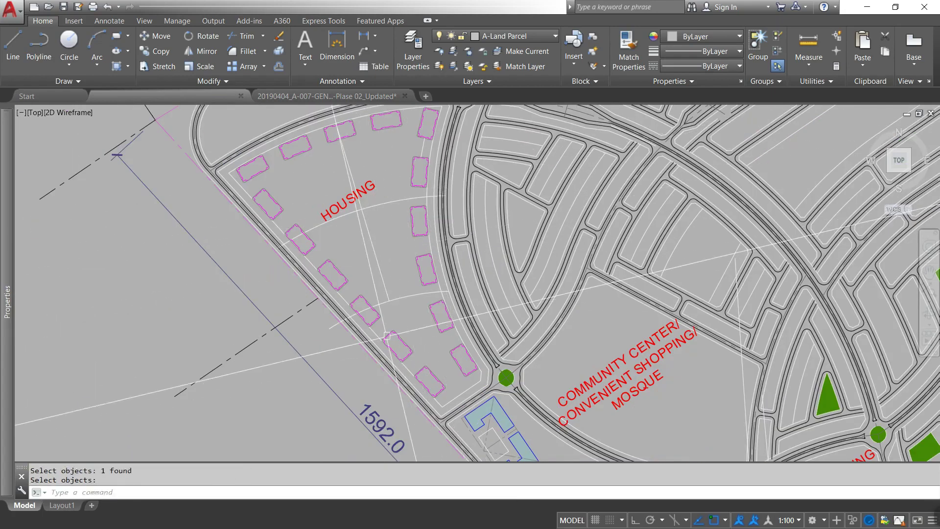
# - Erase one housing plot beside the arc guideline
pyautogui.scroll(3, 386, 336)
pyautogui.write('e')
pyautogui.press('Return')
pyautogui.scroll(2, 363, 225)
pyautogui.click(346, 271)
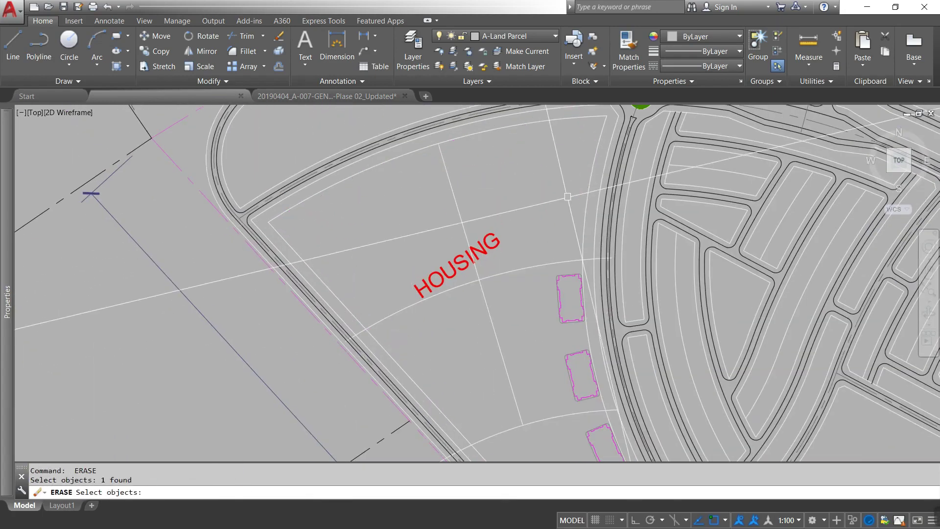
pyautogui.scroll(-3, 568, 196)
pyautogui.press('Return')
# - Trim the lines crossing the new arc guidelines
pyautogui.write('tr')
pyautogui.press('Return')
pyautogui.press('Return')
pyautogui.scroll(3, 494, 370)
pyautogui.scroll(3, 495, 370)
pyautogui.press('Escape')
pyautogui.write('o')
pyautogui.press('Return')
pyautogui.press('Return')
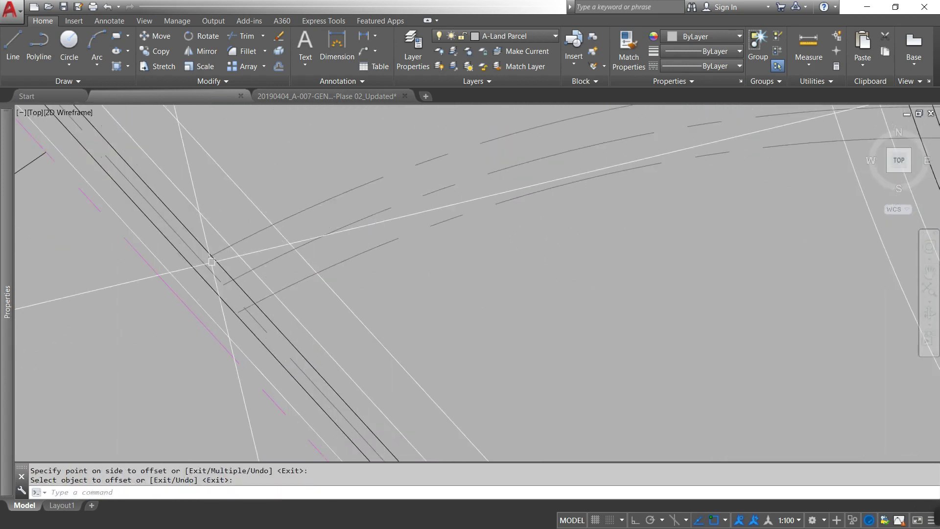
# - Use Match Properties to give two setback lines the red dashed style
pyautogui.click(622, 50)
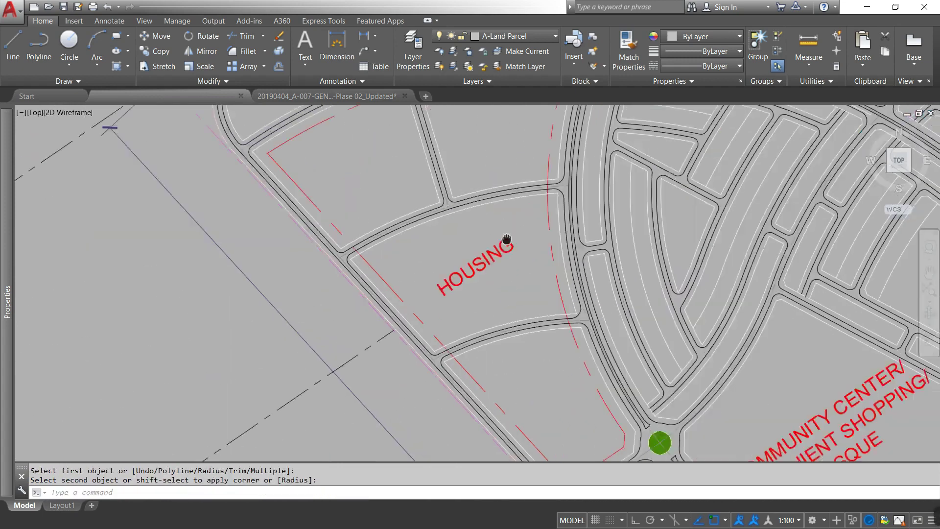
pyautogui.scroll(2, 430, 187)
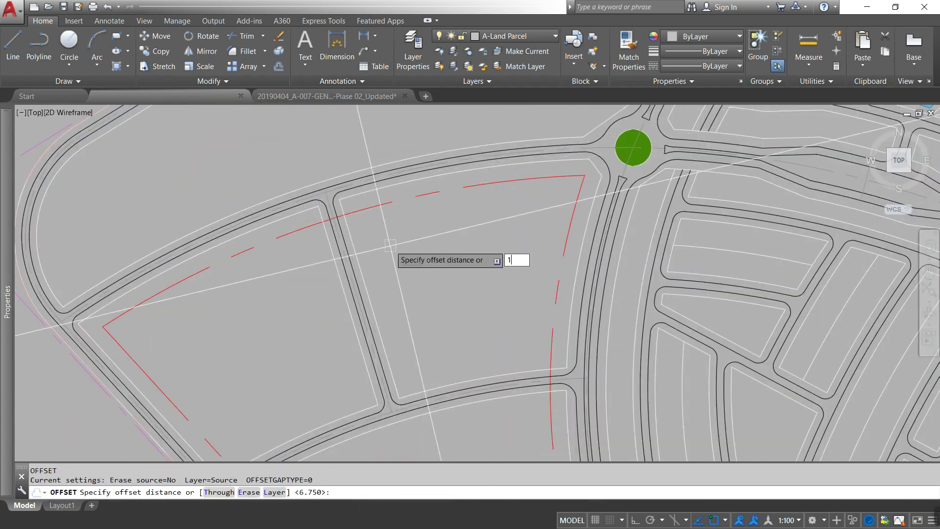
pyautogui.click(366, 210)
pyautogui.click(365, 394)
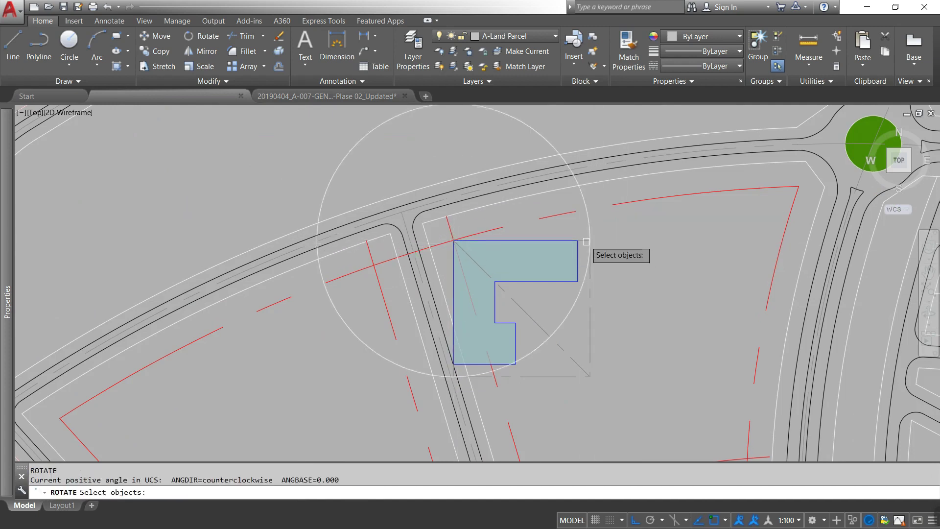
# - Rotate the right L-shaped building using a snapped reference to the road angle
pyautogui.scroll(-4, 580, 195)
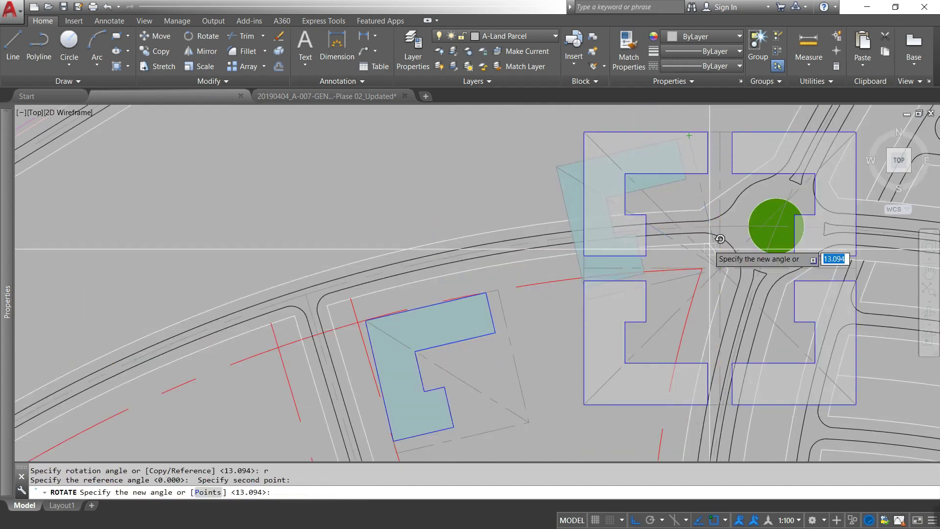
pyautogui.keyDown('shift'); pyautogui.rightClick(594, 267); pyautogui.keyUp('shift')
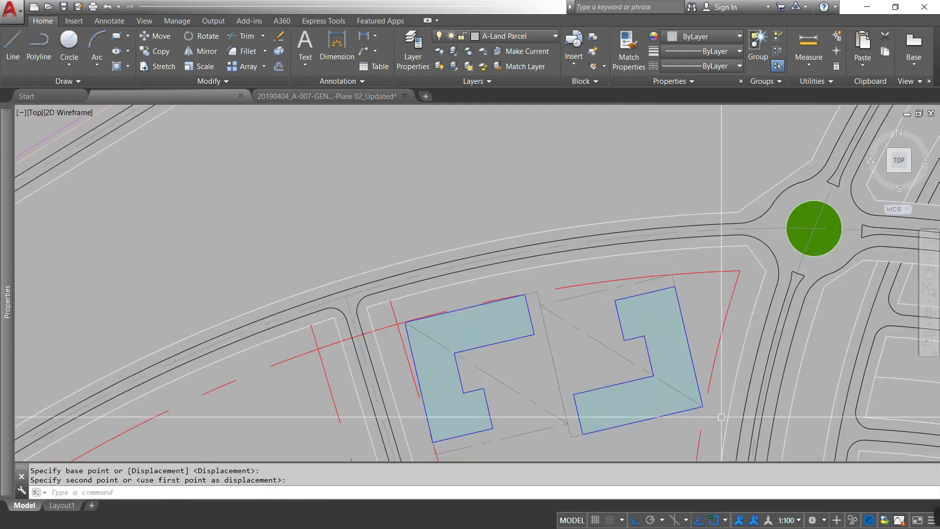
pyautogui.click(675, 288)
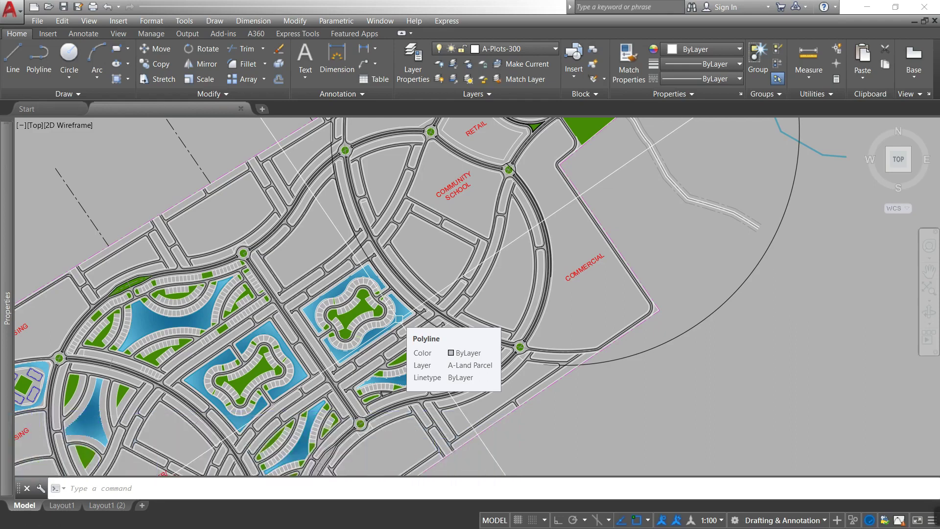
# - Draw a 3-point arc across the plot above the lakes
pyautogui.scroll(4, 323, 251)
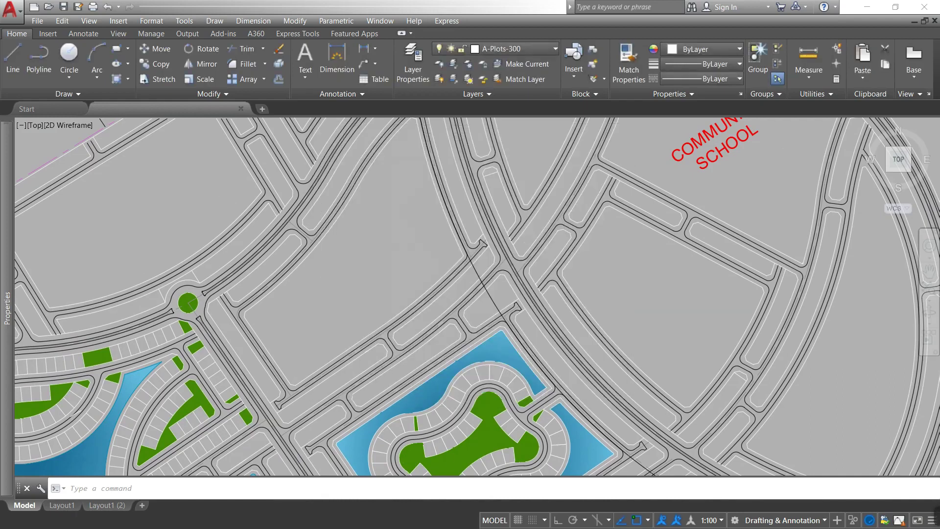
pyautogui.click(292, 346)
pyautogui.click(286, 264)
pyautogui.click(333, 222)
pyautogui.press('space')
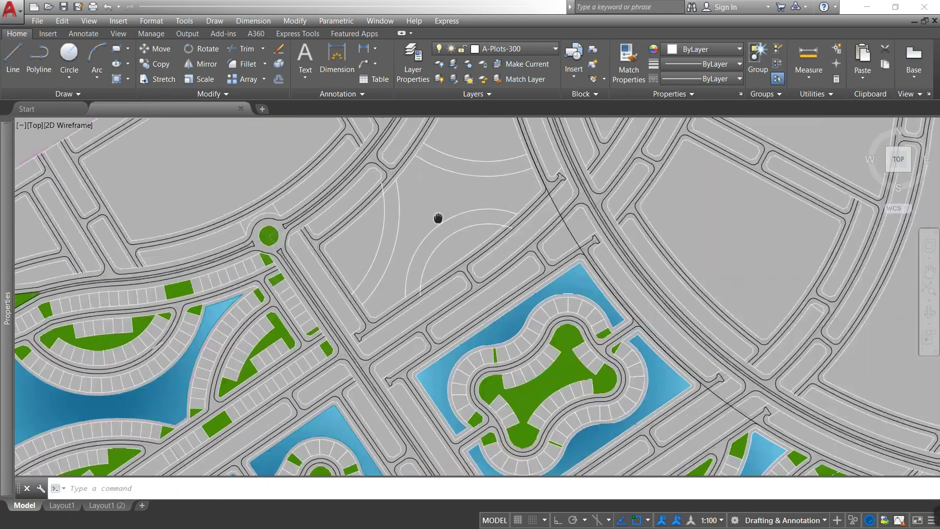
# - Offset the arcs 25 units apart and create a boundary for the water area
pyautogui.scroll(2, 459, 355)
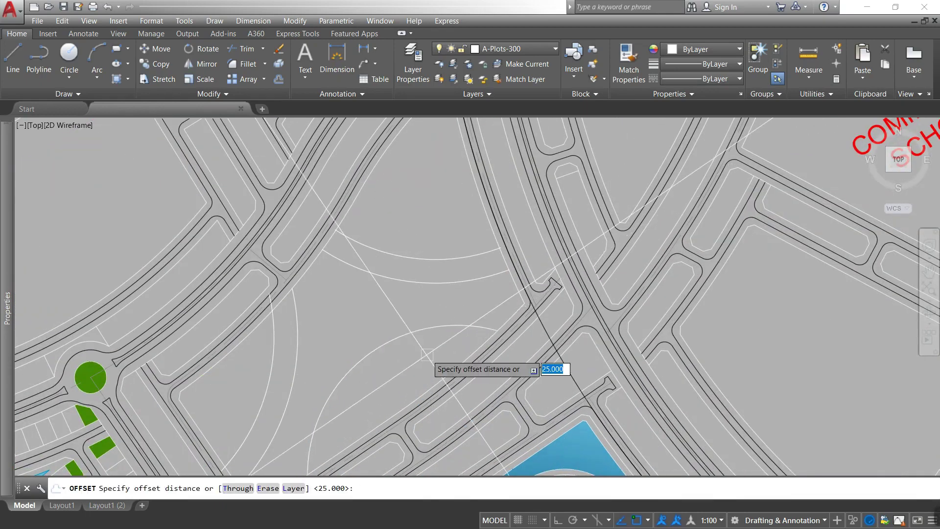
pyautogui.press('Return')
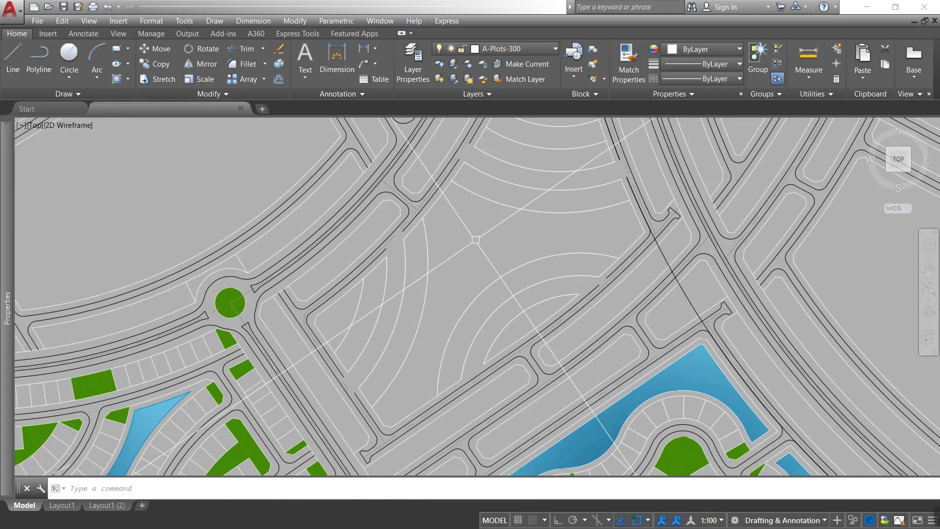
pyautogui.write('bo')
pyautogui.press('Return')
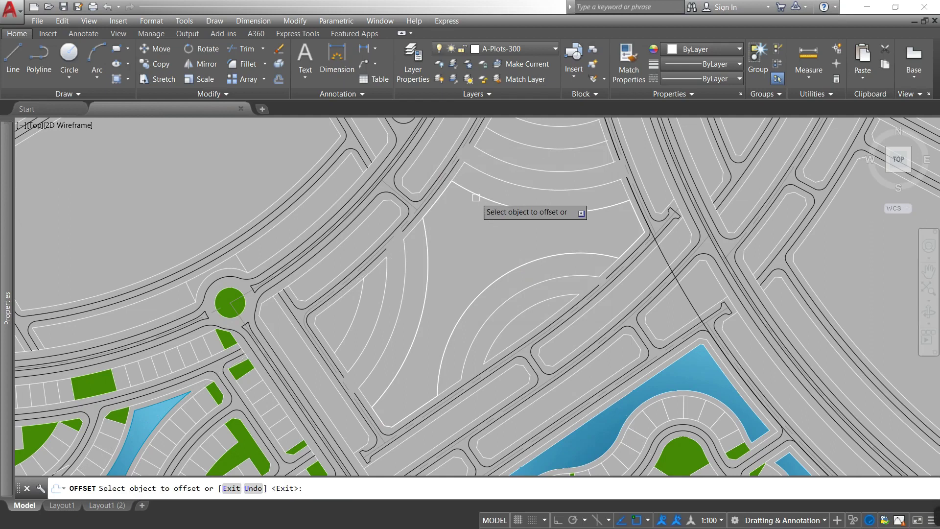
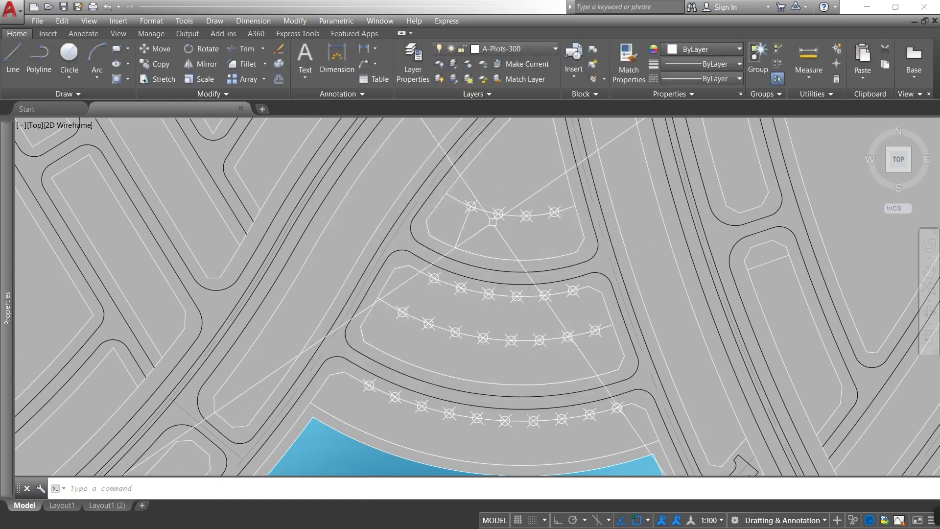
# - Finish the plot lines dividing the curved blocks above the pond and zoom in
pyautogui.press('Return')
pyautogui.press('Return')
pyautogui.scroll(4, 461, 324)
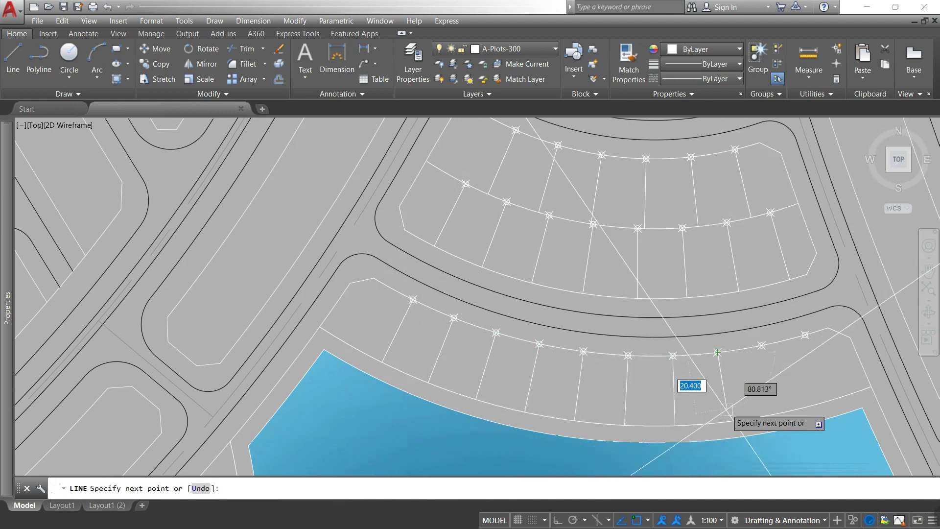
pyautogui.press('Escape')
pyautogui.scroll(-5, 486, 331)
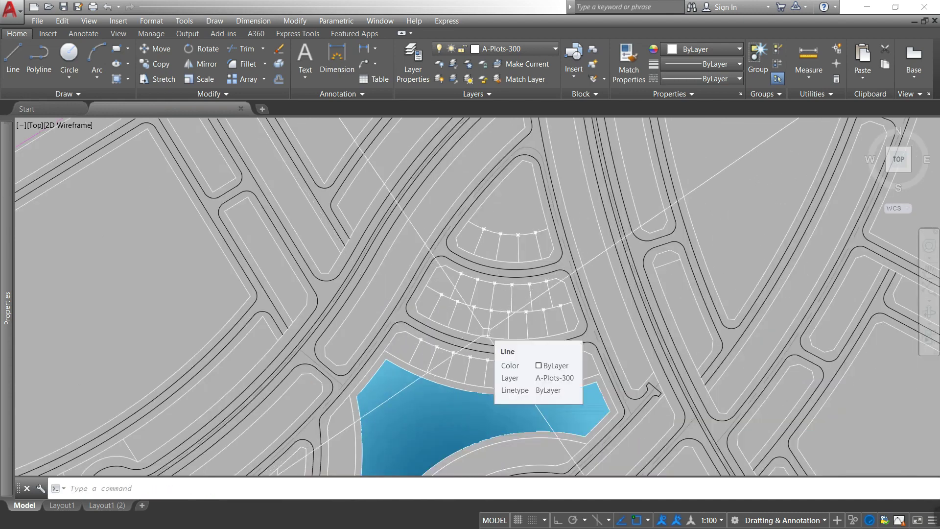
pyautogui.write('z')
pyautogui.press('Return')
pyautogui.press('Escape')
# - Hatch the small lot beside the triangle and the lower-left and lower-right leftover lots
pyautogui.write('h')
pyautogui.press('Return')
pyautogui.click(535, 250)
pyautogui.click(556, 313)
pyautogui.click(385, 301)
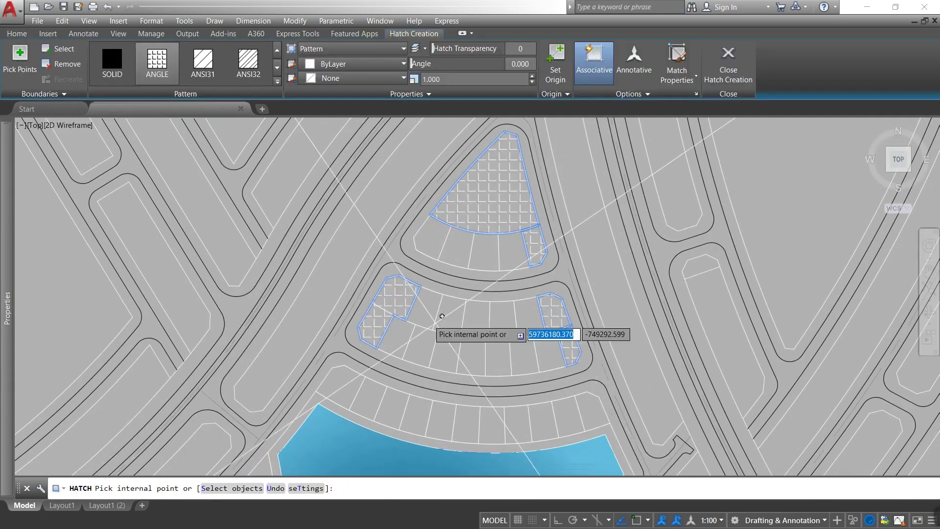
pyautogui.press('Return')
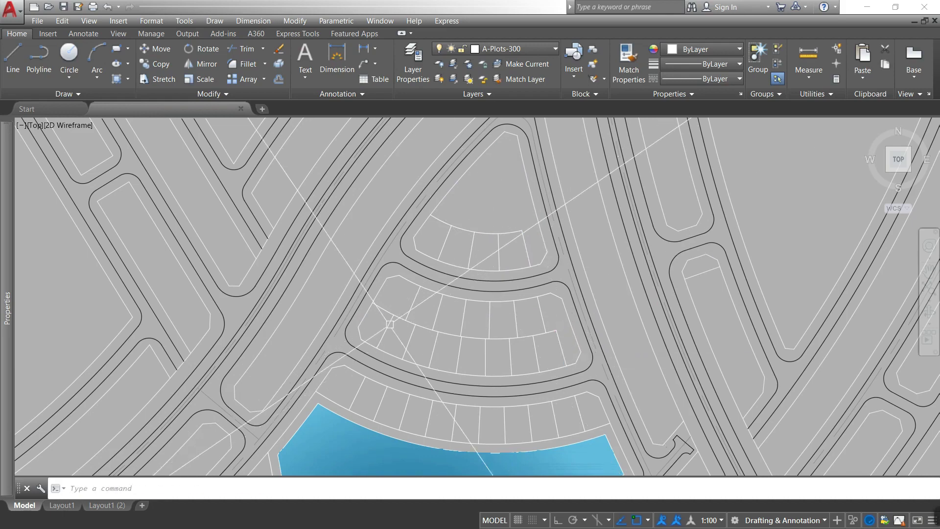
# - Preview hatches on the triangular tip and end lots, discard them, and pick the green fill as source
pyautogui.press('Return')
pyautogui.click(387, 314)
pyautogui.click(485, 196)
pyautogui.click(558, 323)
pyautogui.click(593, 411)
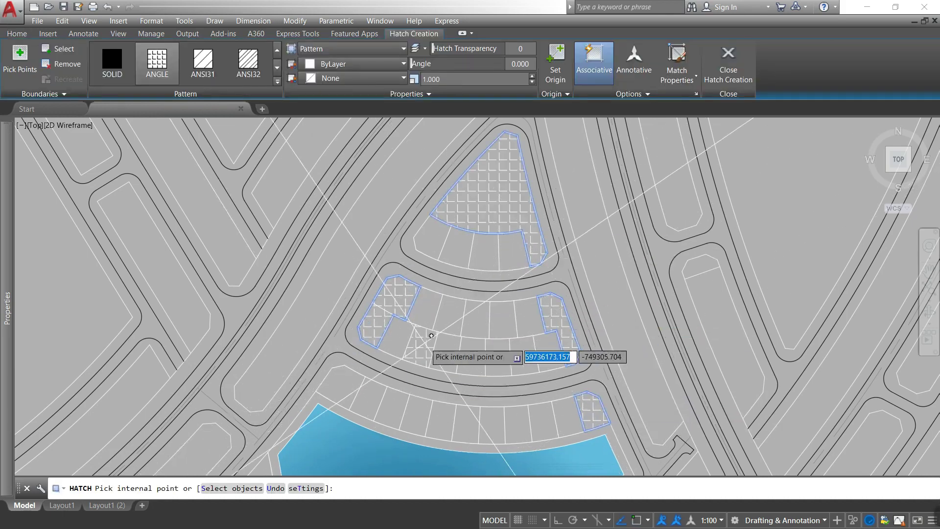
pyautogui.press('Escape')
pyautogui.scroll(5, 539, 333)
pyautogui.scroll(-5, 543, 325)
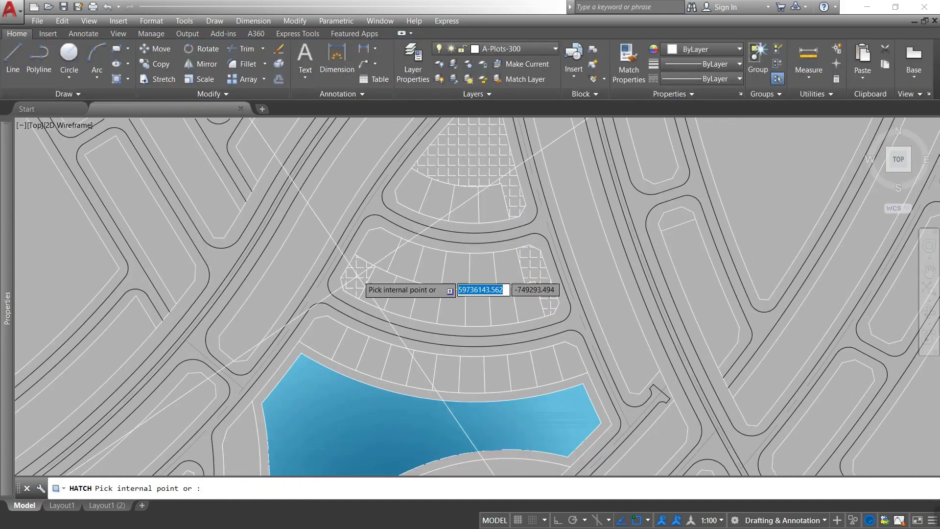
pyautogui.click(164, 452)
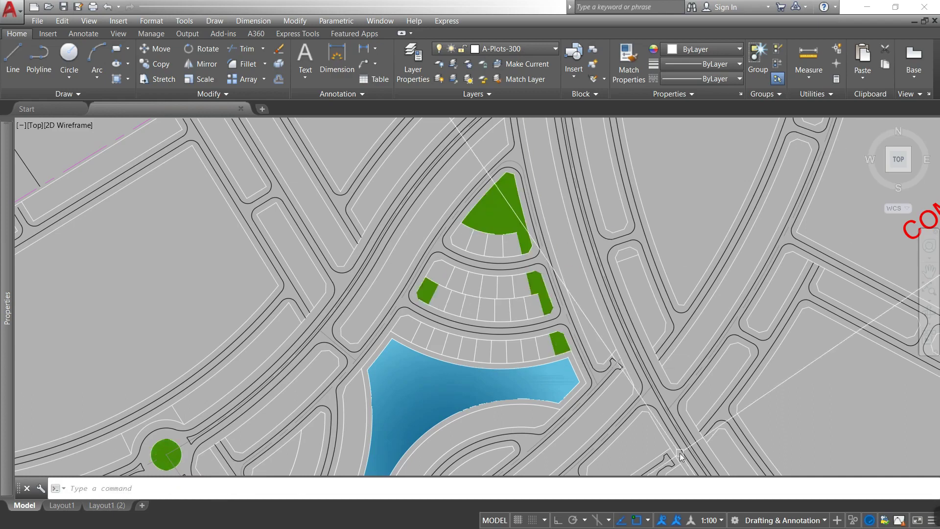
# - Draw two plot lines from the measure points out to the riverside block's outer edge
pyautogui.scroll(-5, 681, 457)
pyautogui.scroll(5, 327, 242)
pyautogui.write('mel')
pyautogui.press('Return')
pyautogui.click(230, 313)
pyautogui.click(196, 304)
pyautogui.press('space')
pyautogui.click(239, 292)
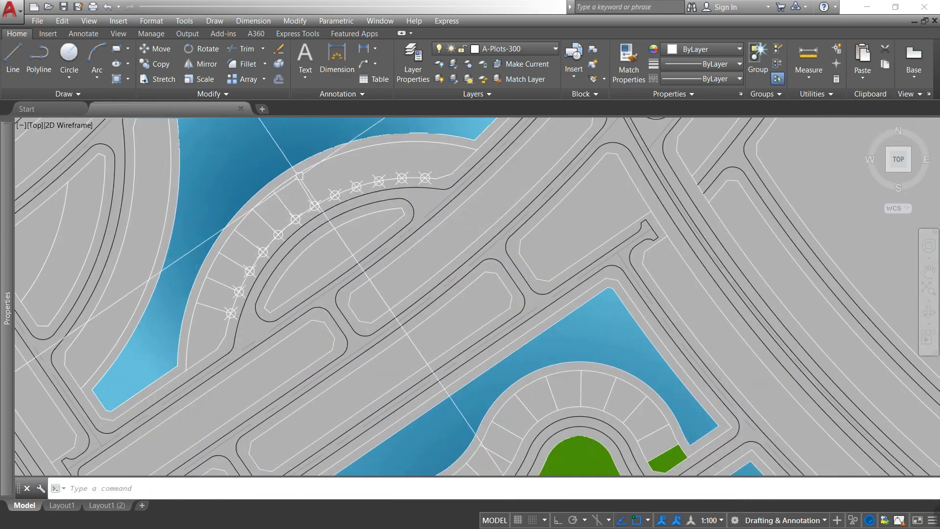
pyautogui.click(399, 142)
pyautogui.press('space')
# - Select similar objects and hatch the inside of the road island
pyautogui.write('selectsimilar')
pyautogui.press('Return')
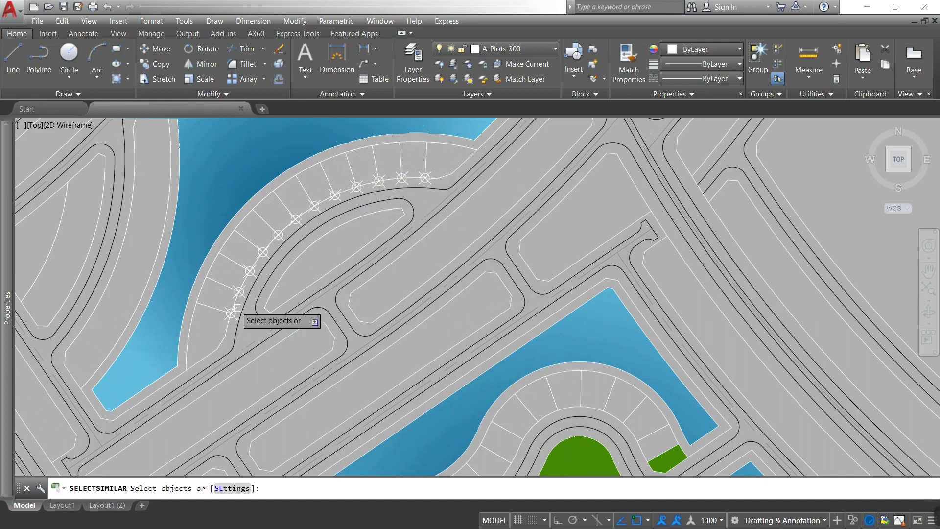
pyautogui.write('h')
pyautogui.press('Return')
pyautogui.click(346, 331)
pyautogui.press('Return')
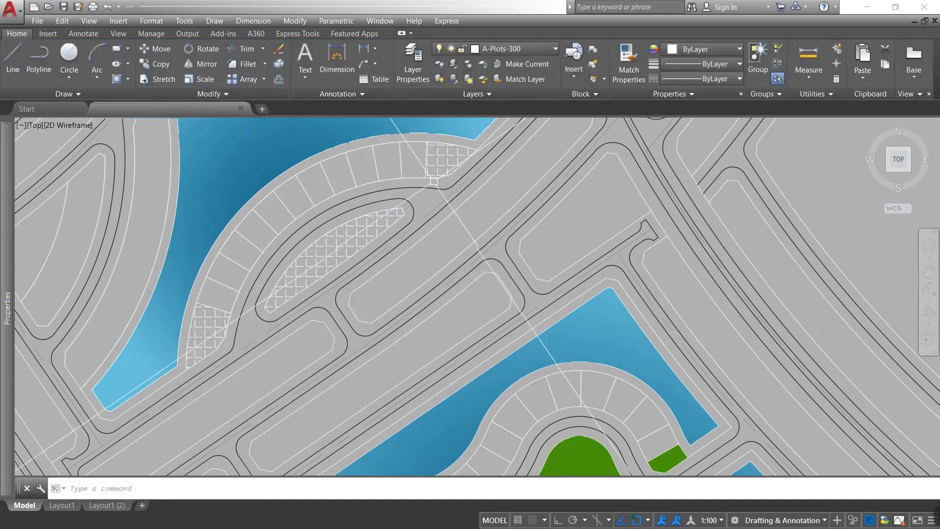
# - Start a line near the pond, hatch again, and place point markers along the next arc
pyautogui.scroll(-5, 515, 341)
pyautogui.scroll(4, 515, 342)
pyautogui.write('l')
pyautogui.press('Return')
pyautogui.click(397, 213)
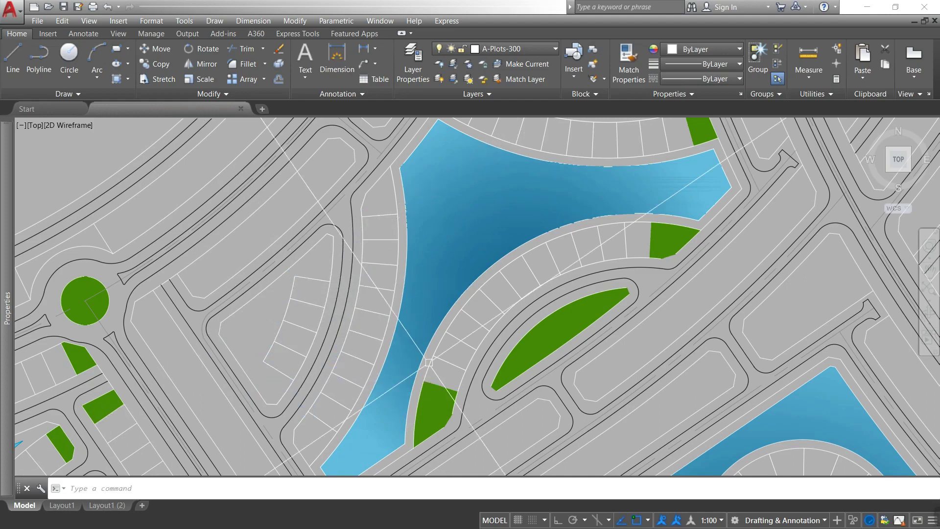
pyautogui.write('h')
pyautogui.press('Return')
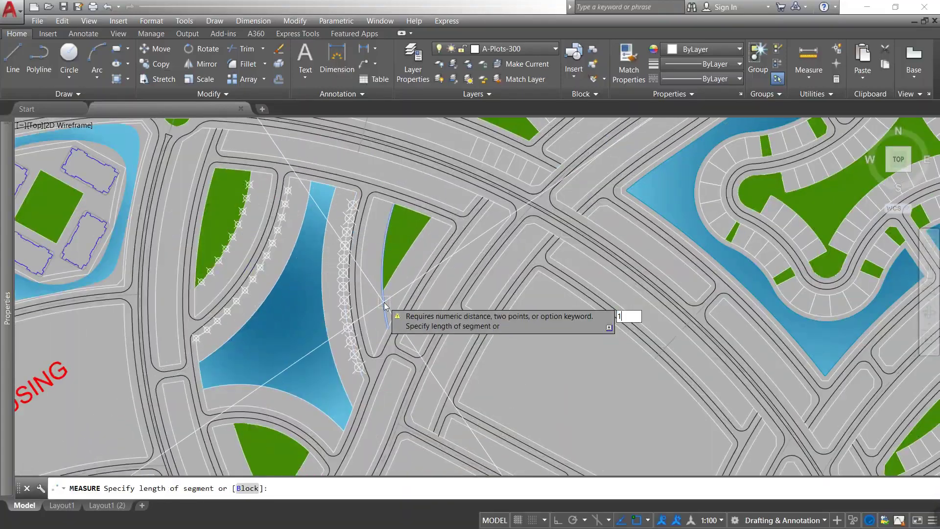
pyautogui.press('Return')
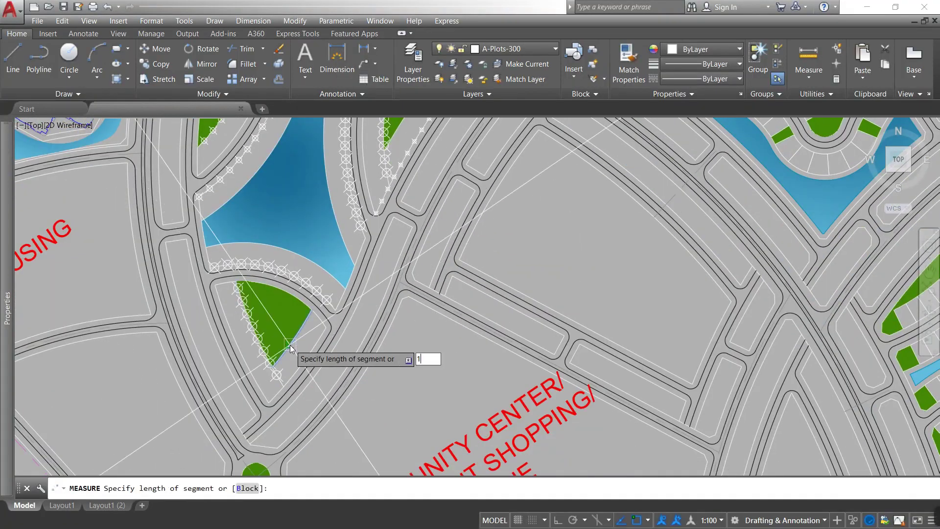
# - Cancel the unfinished line and restart drawing plot lines near the triangular pond
pyautogui.scroll(5, 304, 268)
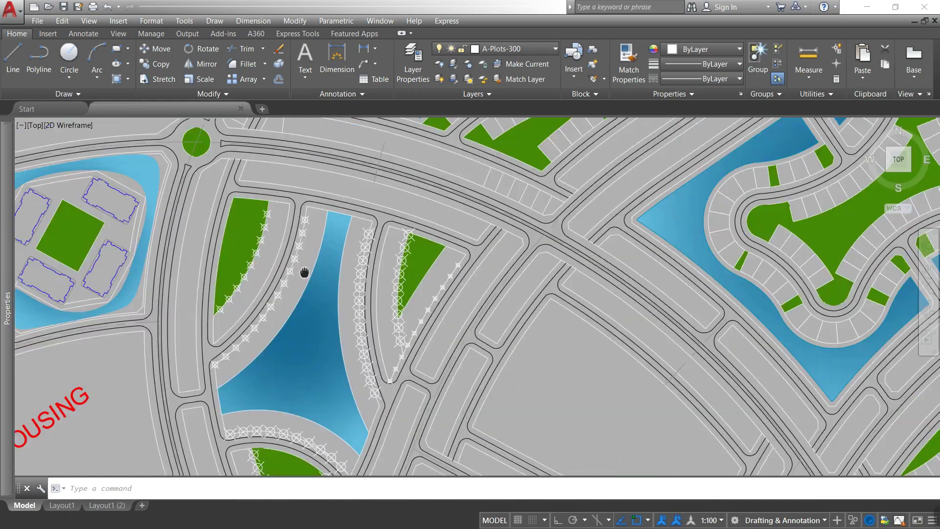
pyautogui.scroll(4, 322, 227)
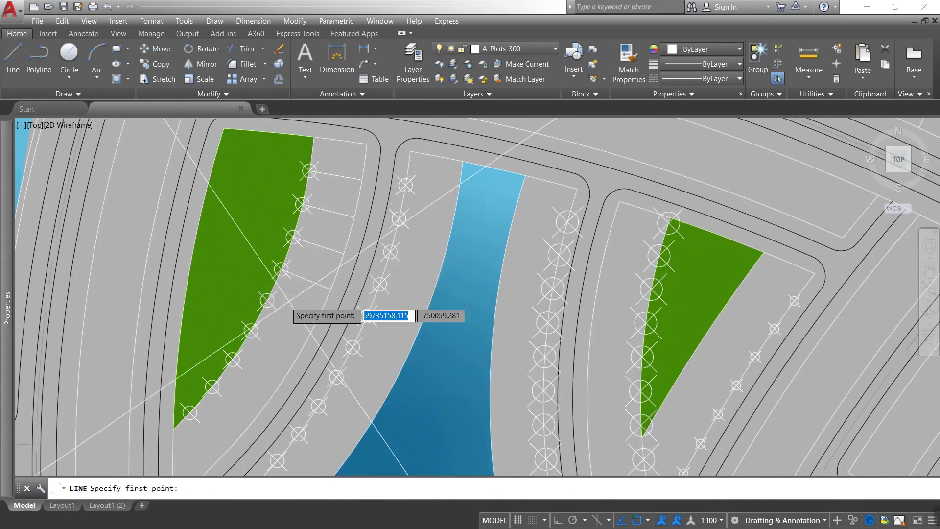
pyautogui.press('Escape')
pyautogui.scroll(-3, 402, 224)
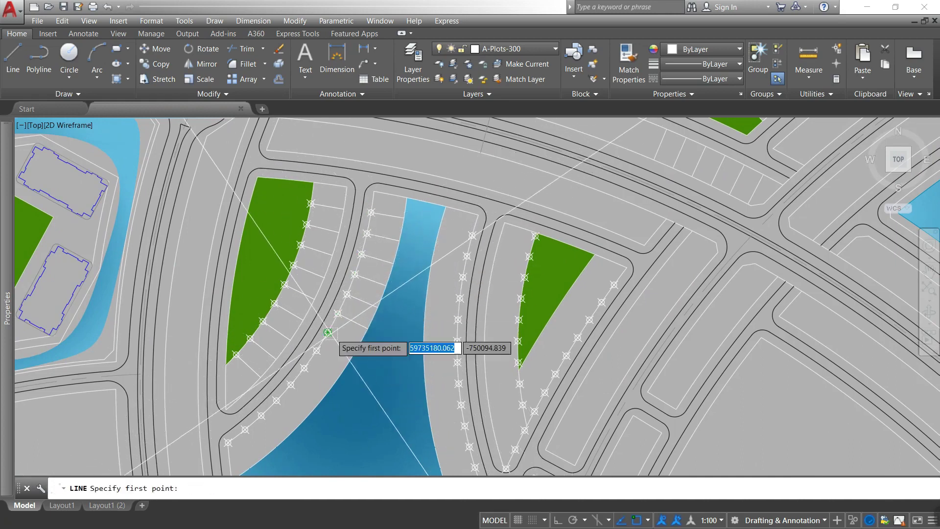
pyautogui.press('Return')
pyautogui.click(296, 422)
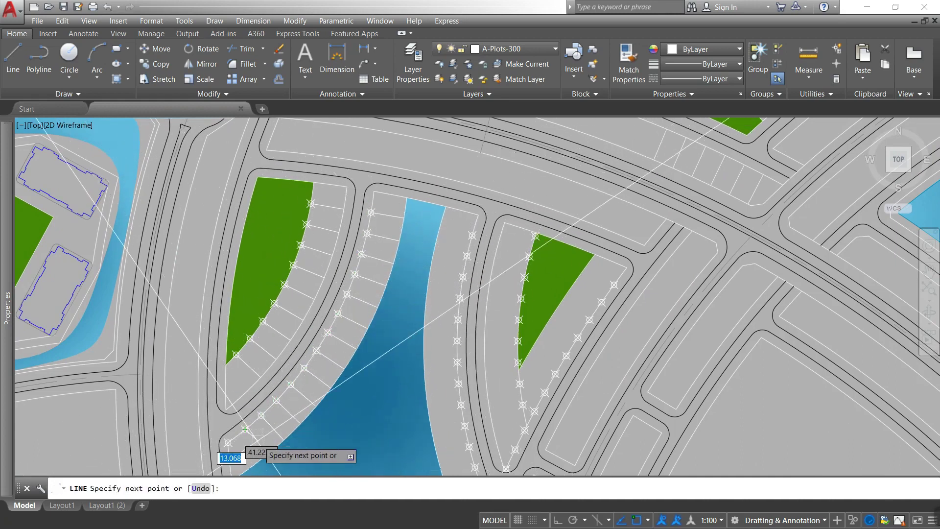
pyautogui.press('Escape')
pyautogui.scroll(3, 314, 294)
pyautogui.press('Return')
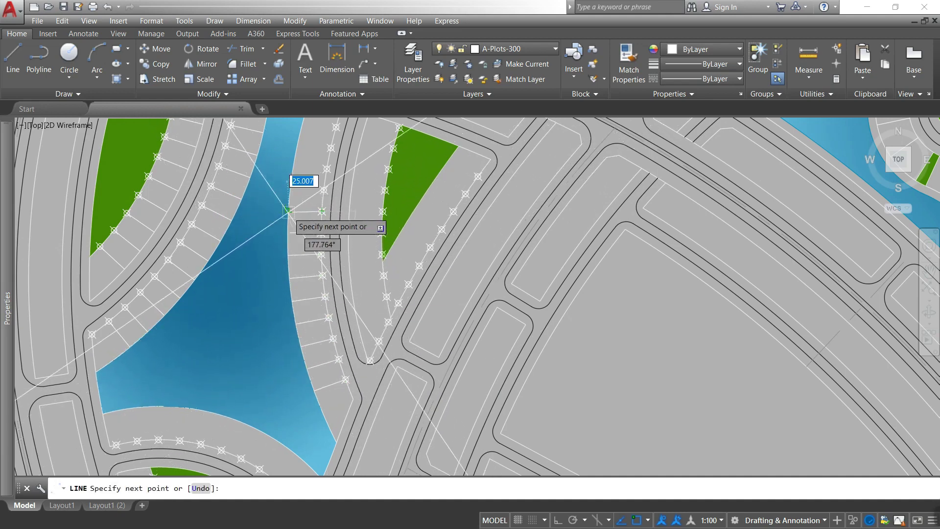
pyautogui.press('Escape')
pyautogui.scroll(-3, 408, 222)
pyautogui.scroll(3, 409, 221)
pyautogui.press('Return')
# - Draw plot lines from the measure nodes on the lots beside the pond
pyautogui.press('Return')
pyautogui.click(354, 246)
pyautogui.press('Escape')
pyautogui.press('Return')
pyautogui.press('Escape')
pyautogui.press('Return')
pyautogui.click(429, 297)
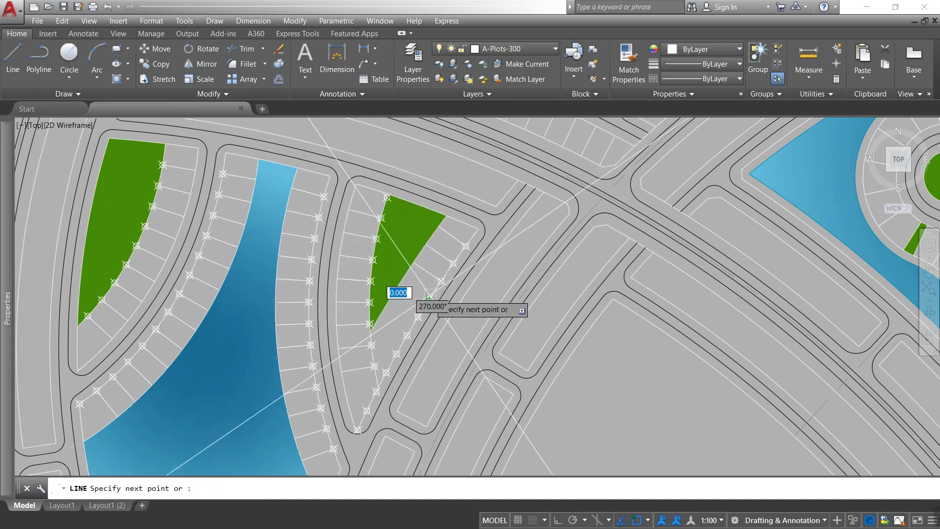
pyautogui.press('Return')
pyautogui.click(411, 285)
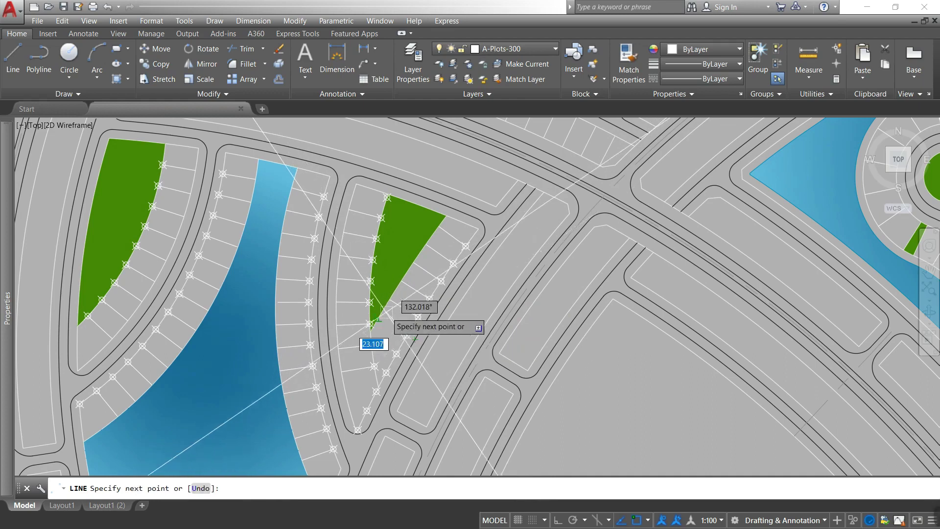
pyautogui.press('Escape')
# - Continue plot lines from further nodes, including the lots farther up
pyautogui.press('Return')
pyautogui.click(440, 325)
pyautogui.press('Escape')
pyautogui.press('Return')
pyautogui.click(427, 303)
pyautogui.press('Escape')
pyautogui.press('Return')
pyautogui.press('Escape')
pyautogui.press('Return')
pyautogui.press('Return')
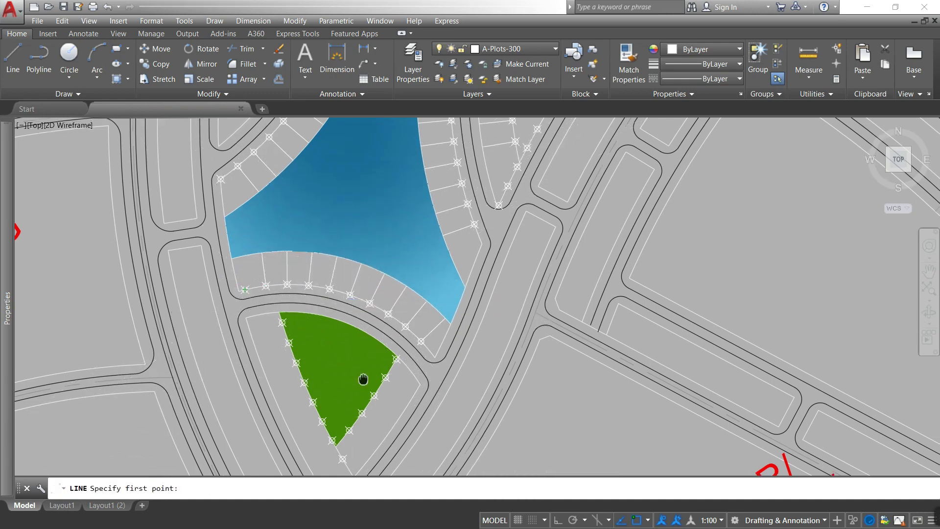
pyautogui.moveTo(361, 380); pyautogui.dragTo(342, 284, button='middle')
pyautogui.click(294, 308)
pyautogui.press('Escape')
pyautogui.press('Return')
pyautogui.press('Escape')
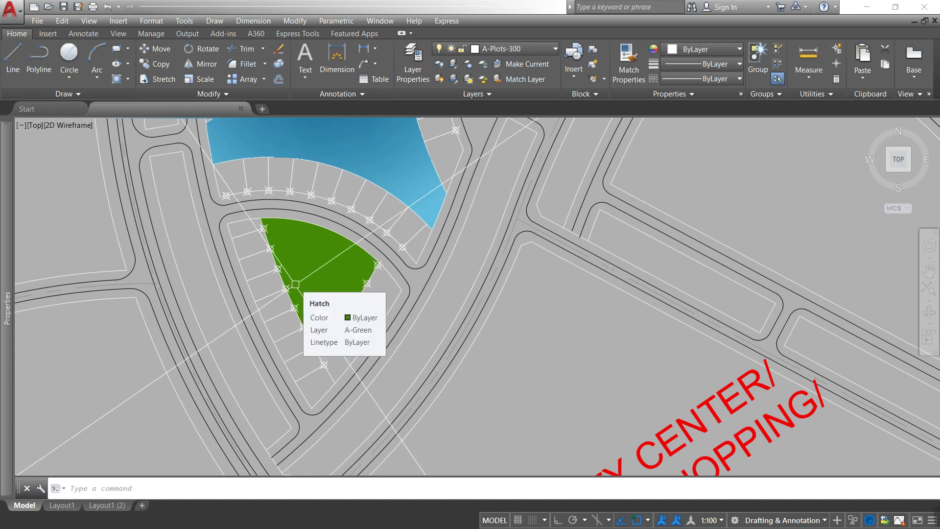
# - Draw a short line between two nodes and delete the triangular block's green fill
pyautogui.press('Return')
pyautogui.click(330, 337)
pyautogui.click(353, 353)
pyautogui.press('Escape')
pyautogui.write('tr')
pyautogui.press('Return')
pyautogui.press('Return')
pyautogui.press('Escape')
pyautogui.click(324, 347)
pyautogui.press('Delete')
# - Trim the plot lines beside the pond
pyautogui.moveTo(324, 346); pyautogui.dragTo(381, 348, button='middle')
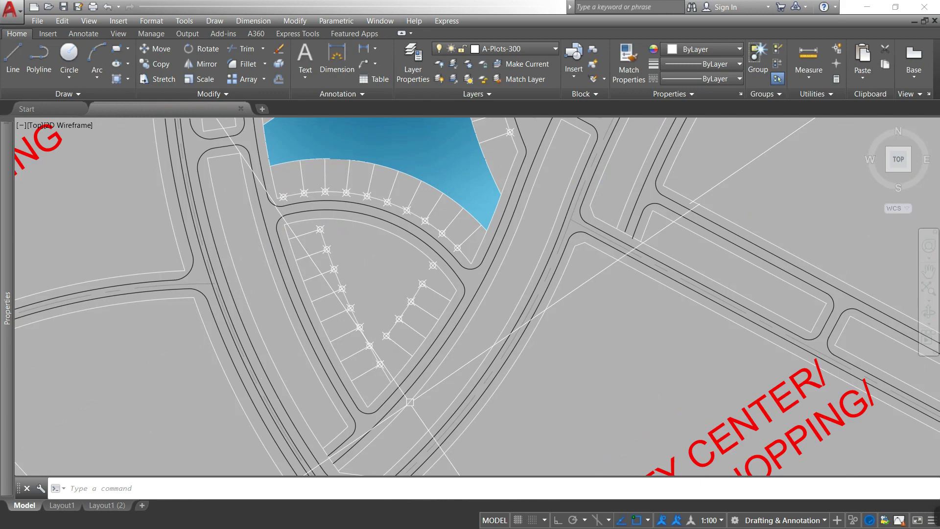
pyautogui.scroll(-1, 538, 334)
pyautogui.scroll(5, 538, 335)
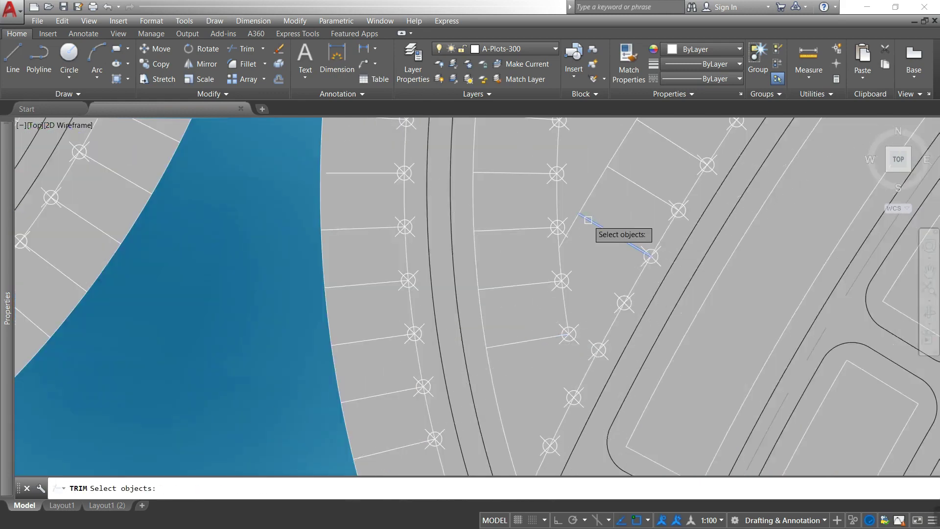
pyautogui.write('tr')
pyautogui.press('space')
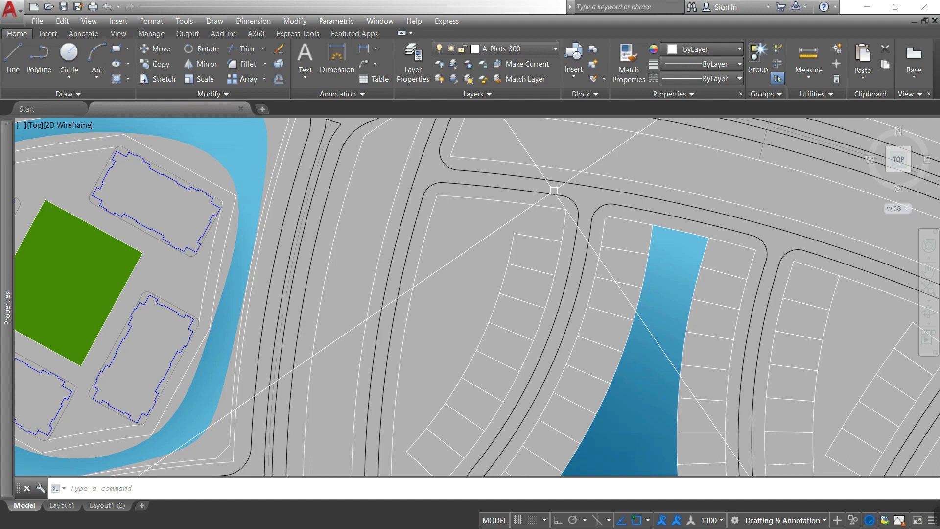
# - Place small circles at three road corners
pyautogui.click(566, 209)
pyautogui.press('Return')
pyautogui.click(605, 215)
pyautogui.press('Return')
pyautogui.click(756, 251)
pyautogui.press('Return')
# - Pan past the river bend and housing area, starting and cancelling another circle
pyautogui.moveTo(464, 293)
pyautogui.mouseDown(button='middle')
pyautogui.moveTo(521, 195)
pyautogui.moveTo(523, 147)
pyautogui.mouseUp(button='middle')
pyautogui.moveTo(495, 425); pyautogui.dragTo(488, 279, button='middle')
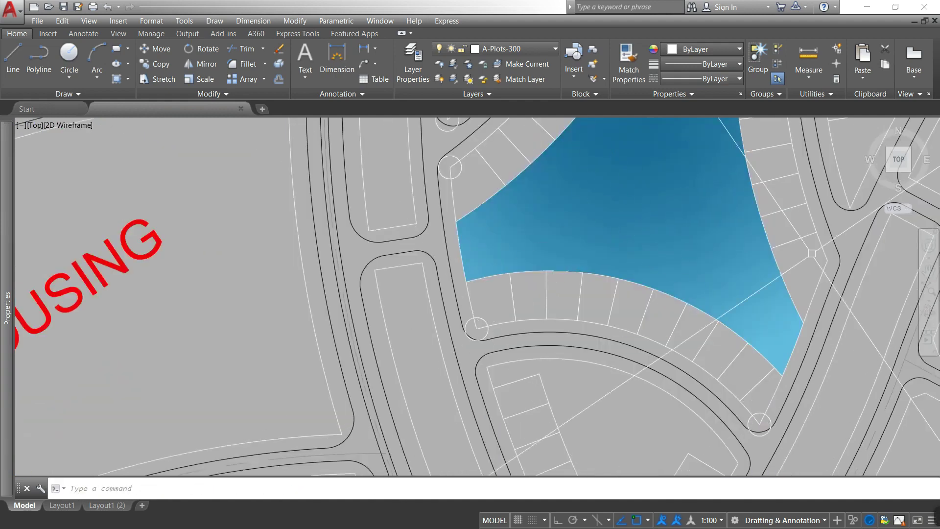
pyautogui.moveTo(655, 412); pyautogui.dragTo(574, 260, button='middle')
pyautogui.write('c')
pyautogui.moveTo(605, 376); pyautogui.dragTo(683, 244, button='middle')
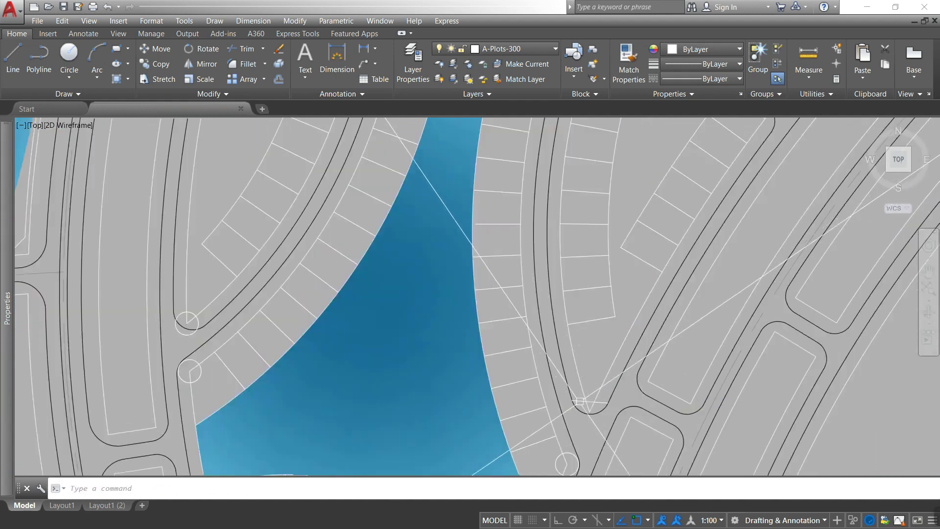
pyautogui.write('c')
pyautogui.press('Return')
pyautogui.press('Escape')
pyautogui.moveTo(489, 206); pyautogui.dragTo(808, 419, button='middle')
# - Erase the stray circle and end the trim
pyautogui.write('e')
pyautogui.press('Return')
pyautogui.click(478, 319)
pyautogui.press('Return')
pyautogui.click(683, 339)
pyautogui.press('Escape')
# - Delete the two long diagonal construction lines near the blue plot
pyautogui.moveTo(683, 339); pyautogui.dragTo(342, 269, button='middle')
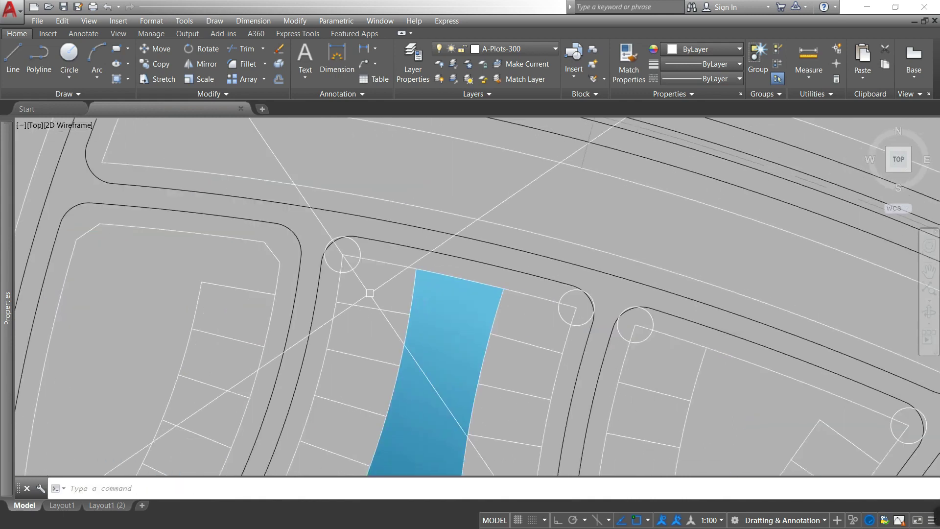
pyautogui.click(572, 320)
pyautogui.press('Delete')
pyautogui.write('e')
pyautogui.press('Return')
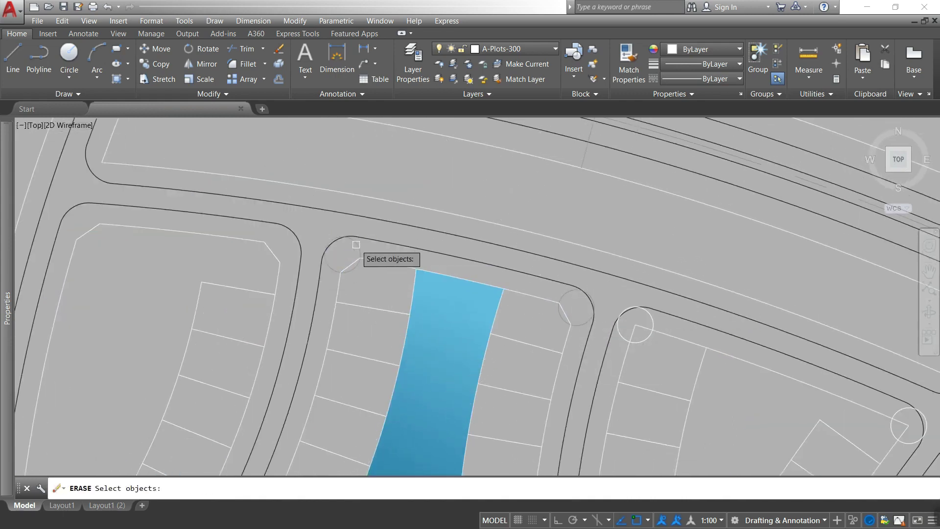
pyautogui.moveTo(719, 343); pyautogui.dragTo(510, 302, button='middle')
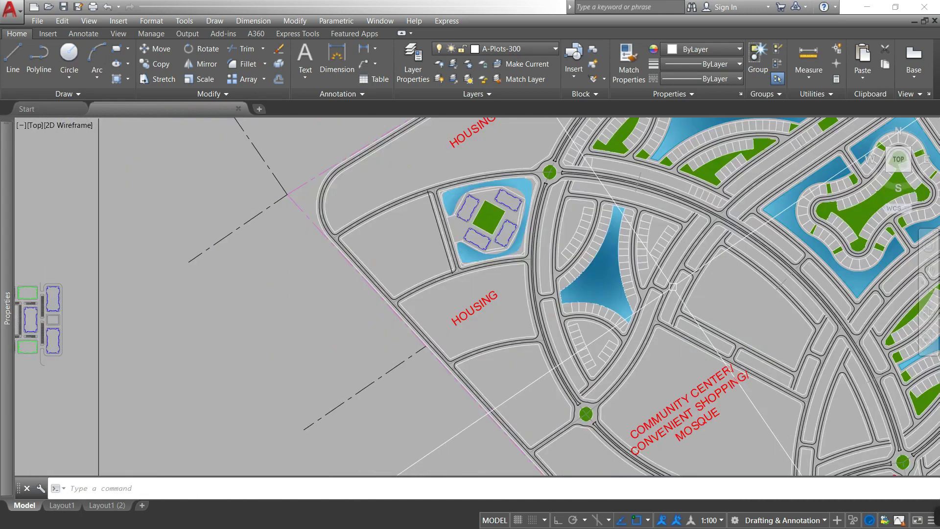
# - Run MEASURE on the first curved strip edge near COMMUNITY SCHOOL
pyautogui.moveTo(673, 287); pyautogui.dragTo(603, 287, button='middle')
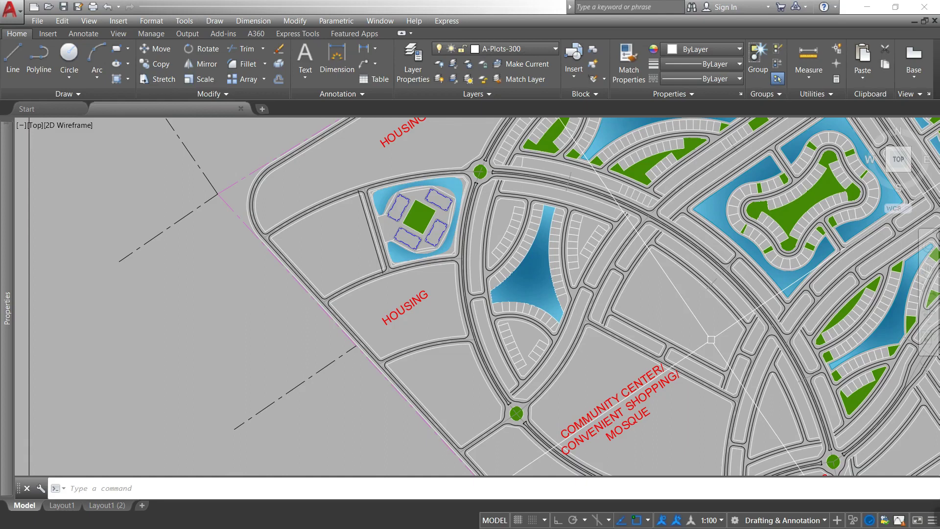
pyautogui.scroll(8, 497, 208)
pyautogui.write('O')
pyautogui.press('Return')
pyautogui.press('Return')
pyautogui.press('Escape')
pyautogui.write('ME')
pyautogui.press('Return')
pyautogui.click(542, 213)
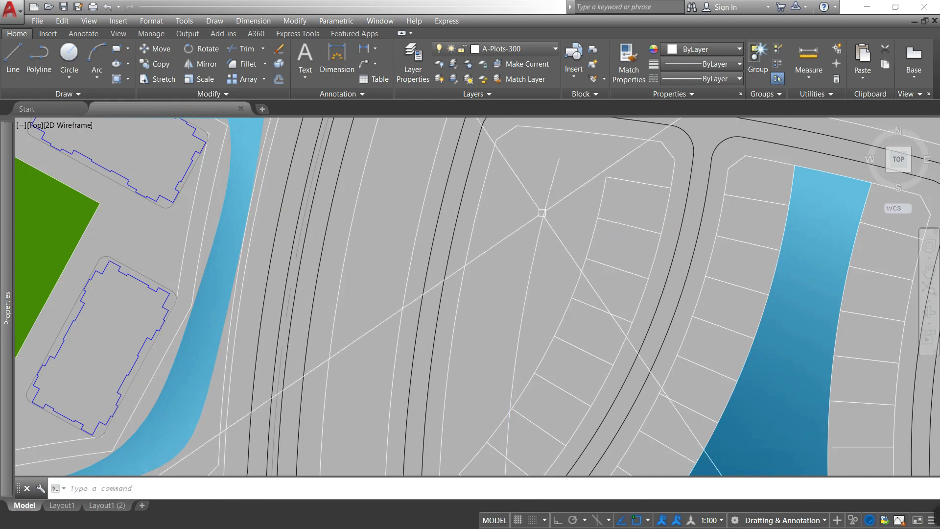
pyautogui.write('OSMODE')
pyautogui.press('Return')
# - Adjust the object snap settings and begin a line from a node
pyautogui.press('Return')
pyautogui.write('L')
pyautogui.press('Return')
pyautogui.click(537, 240)
# - Trim the excess plot lines between the strip edges
pyautogui.press('Return')
pyautogui.press('Return')
pyautogui.press('Escape')
pyautogui.write('TR')
pyautogui.press('Return')
pyautogui.click(503, 231)
pyautogui.click(489, 329)
pyautogui.press('Return')
pyautogui.scroll(-6, 591, 227)
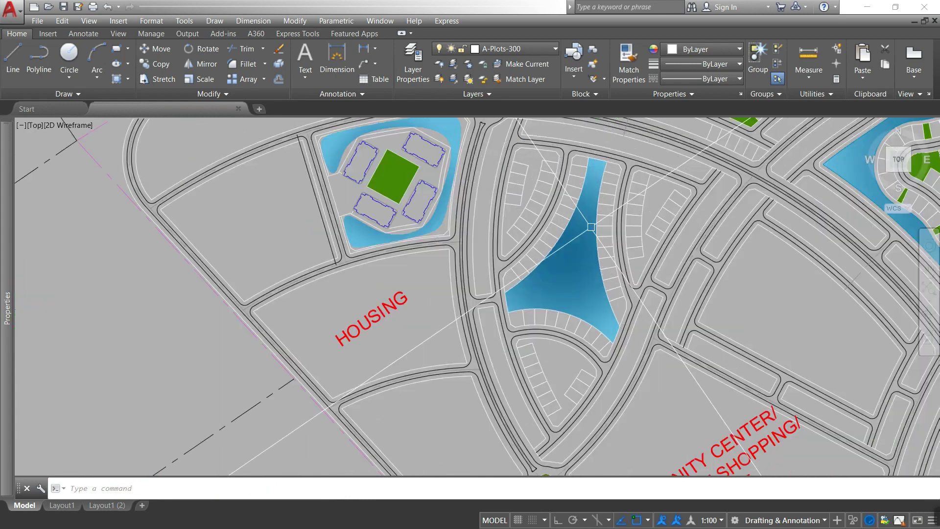
pyautogui.write('h')
pyautogui.press('Return')
# - Pick a road edge to round off, then cancel the fillet
pyautogui.scroll(2, 488, 166)
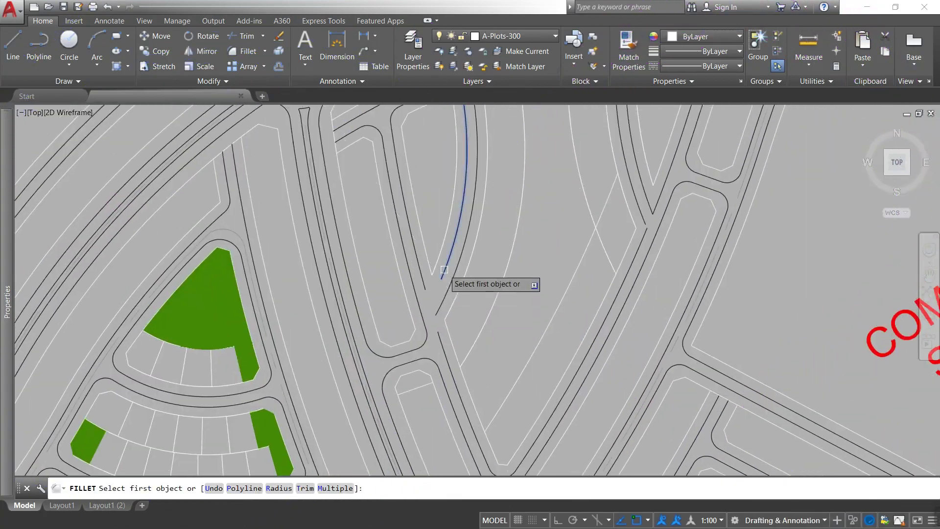
pyautogui.click(445, 294)
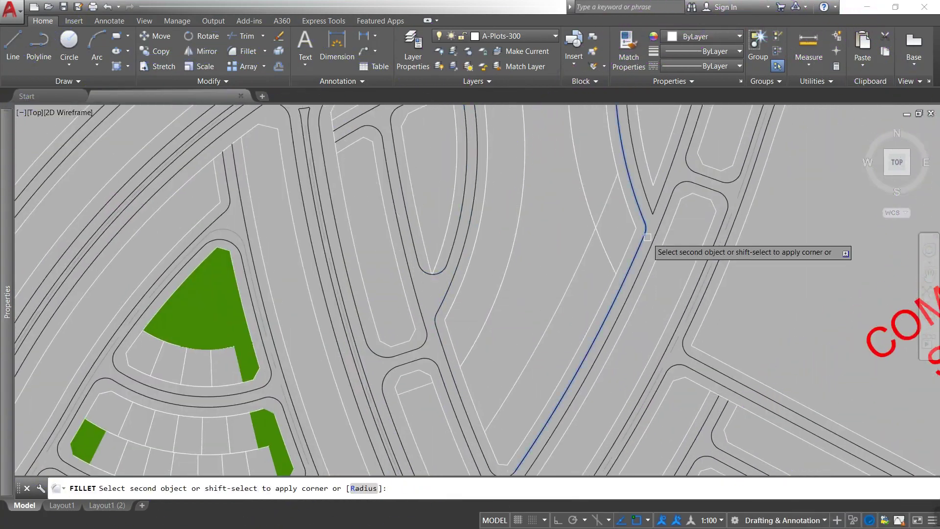
pyautogui.press('Escape')
pyautogui.scroll(-2, 441, 259)
pyautogui.scroll(4, 417, 265)
# - Place MEASURE nodes every 10 units along the residential arc
pyautogui.write('Me')
pyautogui.press('Return')
pyautogui.click(370, 235)
pyautogui.write('10')
pyautogui.press('Return')
pyautogui.scroll(2, 378, 246)
pyautogui.press('Return')
pyautogui.press('Escape')
# - Turn on Node object snap and draw a plot line from a measure node
pyautogui.write('os')
pyautogui.press('Return')
pyautogui.click(362, 265)
pyautogui.click(489, 388)
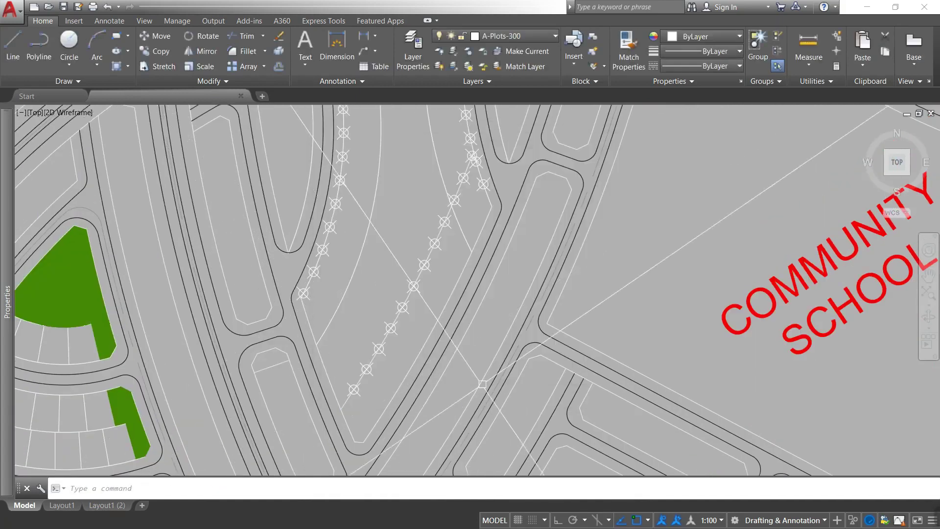
pyautogui.write('l')
pyautogui.press('Return')
pyautogui.click(391, 327)
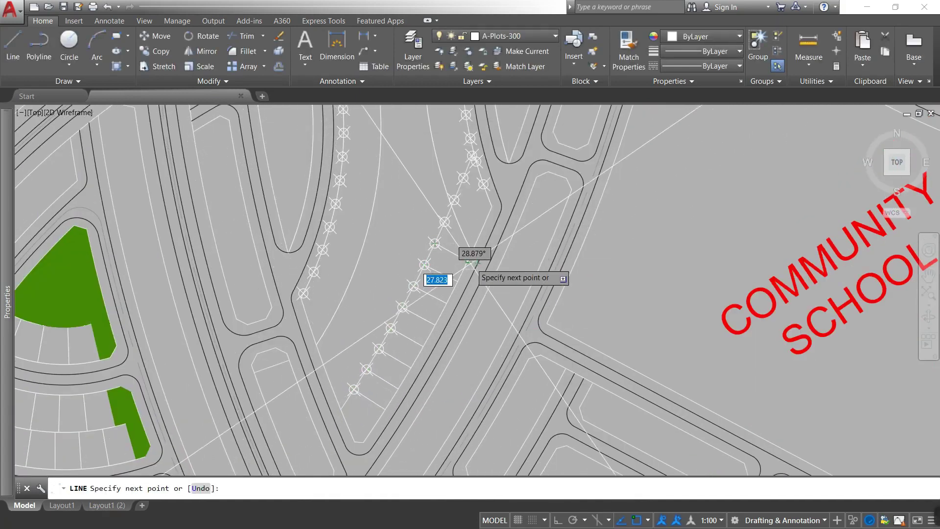
pyautogui.press('Escape')
# - Draw a circle island at the first road junction
pyautogui.moveTo(473, 263); pyautogui.dragTo(427, 359, button='middle')
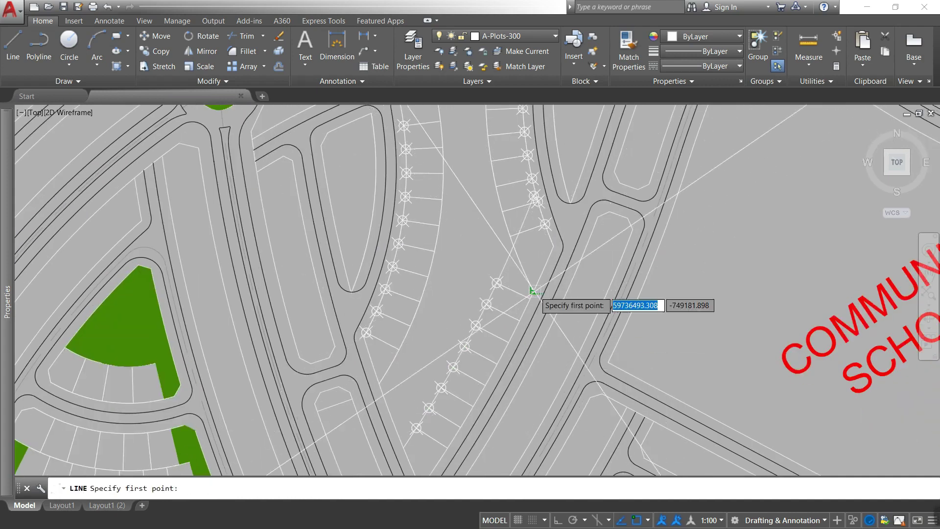
pyautogui.scroll(2, 520, 205)
pyautogui.write('m')
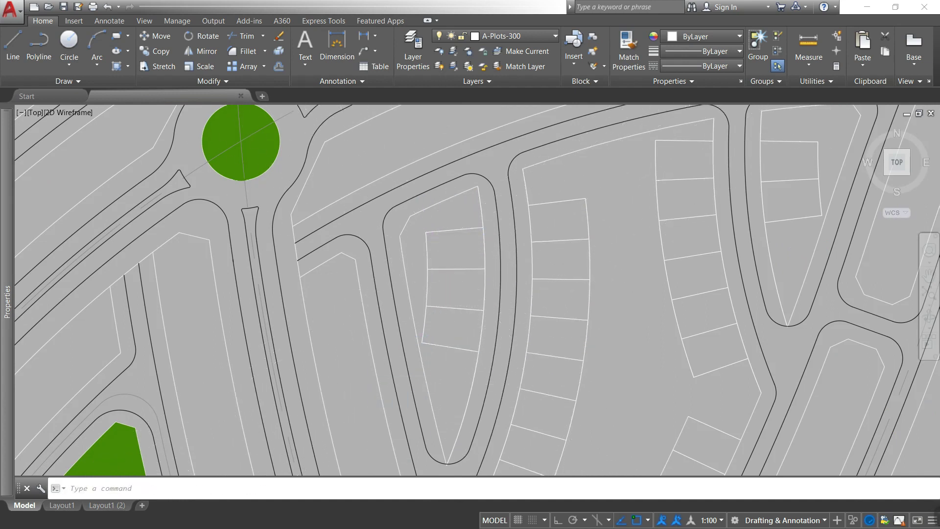
pyautogui.scroll(-5, 470, 289)
pyautogui.scroll(5, 420, 209)
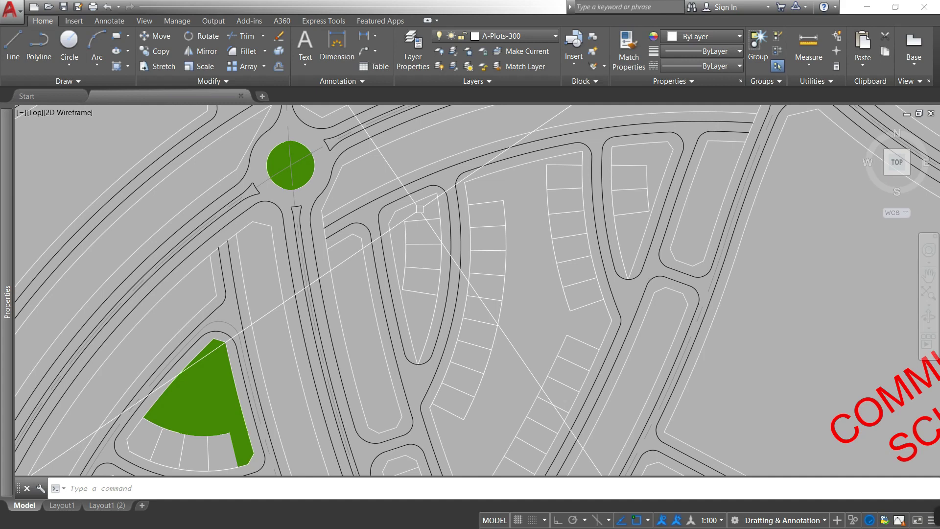
pyautogui.scroll(5, 420, 209)
pyautogui.write('c')
pyautogui.press('Return')
pyautogui.click(388, 215)
pyautogui.click(381, 219)
pyautogui.press('Return')
# - Place a second circle, then erase the temporary construction circles and lines
pyautogui.click(681, 140)
pyautogui.write('l')
pyautogui.press('Return')
pyautogui.click(381, 219)
pyautogui.write('e')
pyautogui.press('Return')
pyautogui.click(311, 246)
# - Add a circle island at the next road junction
pyautogui.write('tr')
pyautogui.press('Return')
pyautogui.press('Return')
pyautogui.press('Escape')
pyautogui.moveTo(309, 250); pyautogui.dragTo(415, 214, button='middle')
pyautogui.write('c')
pyautogui.press('Return')
pyautogui.click(306, 196)
pyautogui.press('Escape')
# - Move to the next junction and start trimming the excess lines
pyautogui.moveTo(528, 181); pyautogui.dragTo(375, 236, button='middle')
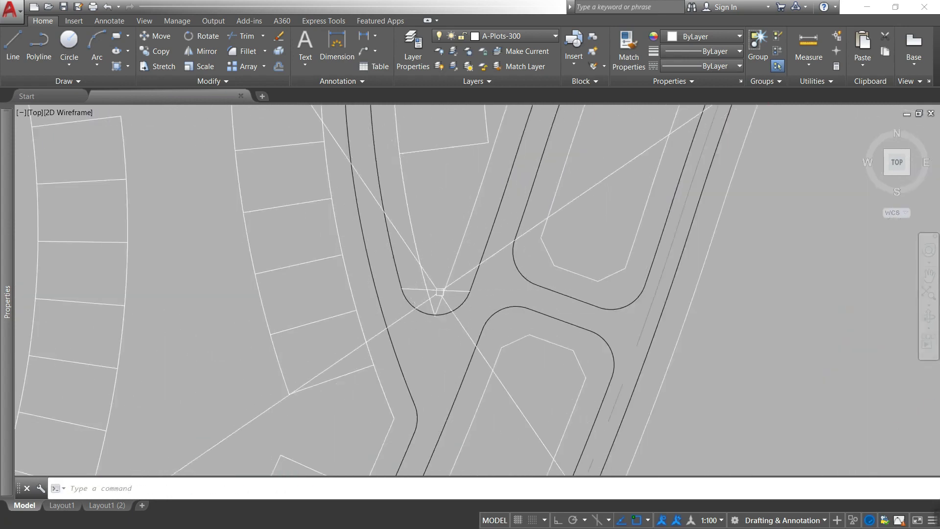
pyautogui.write('tr')
pyautogui.press('Return')
pyautogui.press('Escape')
pyautogui.scroll(-5, 375, 236)
pyautogui.scroll(5, 398, 307)
pyautogui.write('tr')
pyautogui.press('Return')
# - Cancel the trim and zoom to the block below COMMUNITY SCHOOL
pyautogui.press('Escape')
pyautogui.scroll(-3, 398, 307)
pyautogui.scroll(-3, 462, 185)
pyautogui.scroll(2, 544, 207)
pyautogui.scroll(3, 545, 207)
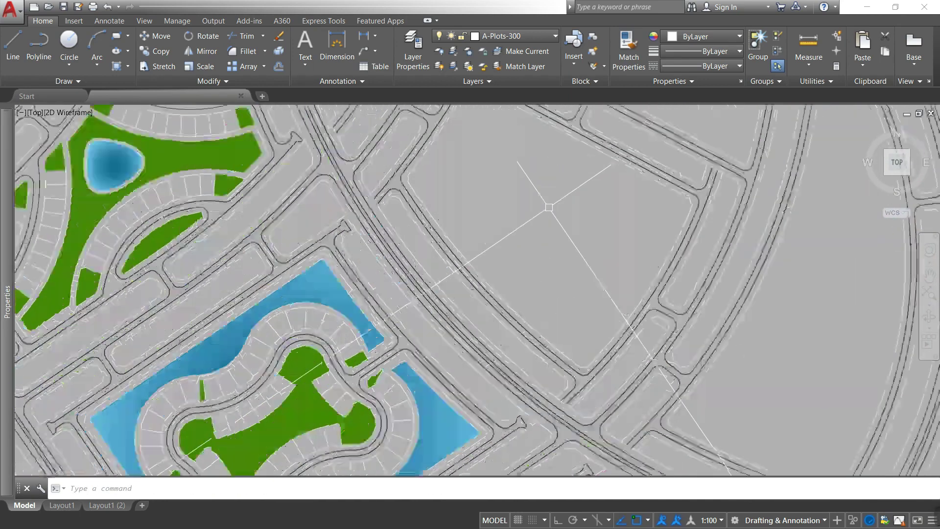
pyautogui.scroll(2, 473, 241)
pyautogui.scroll(-4, 439, 221)
pyautogui.scroll(3, 472, 284)
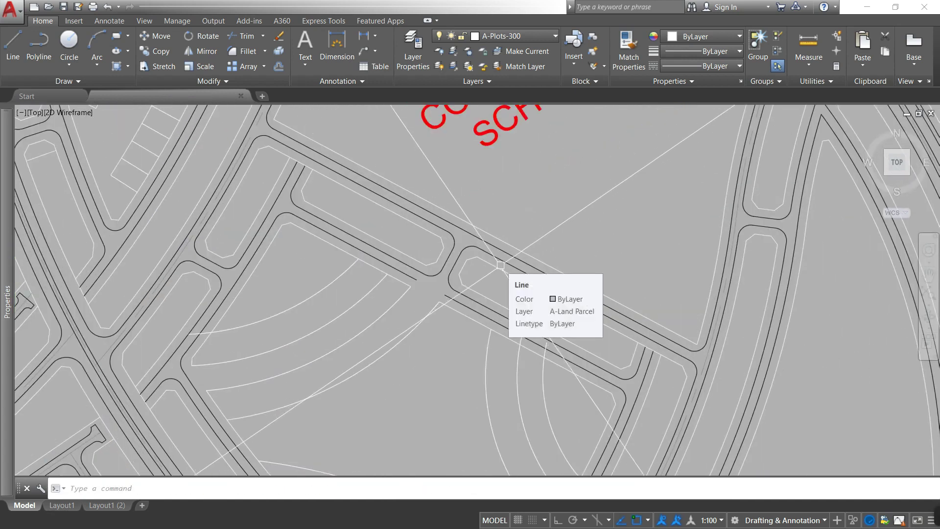
# - Zoom around the trimmed concentric arcs and pick a point in the block
pyautogui.scroll(2, 500, 265)
pyautogui.scroll(-2, 502, 261)
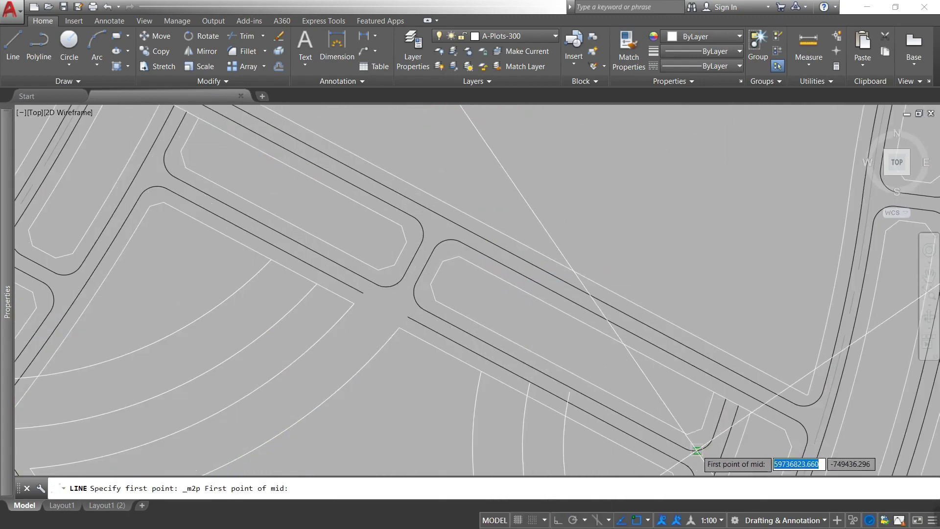
pyautogui.scroll(-1, 609, 377)
pyautogui.scroll(4, 596, 405)
pyautogui.scroll(-2, 446, 164)
pyautogui.press('Escape')
pyautogui.scroll(-3, 458, 201)
pyautogui.scroll(2, 286, 195)
pyautogui.scroll(-2, 286, 195)
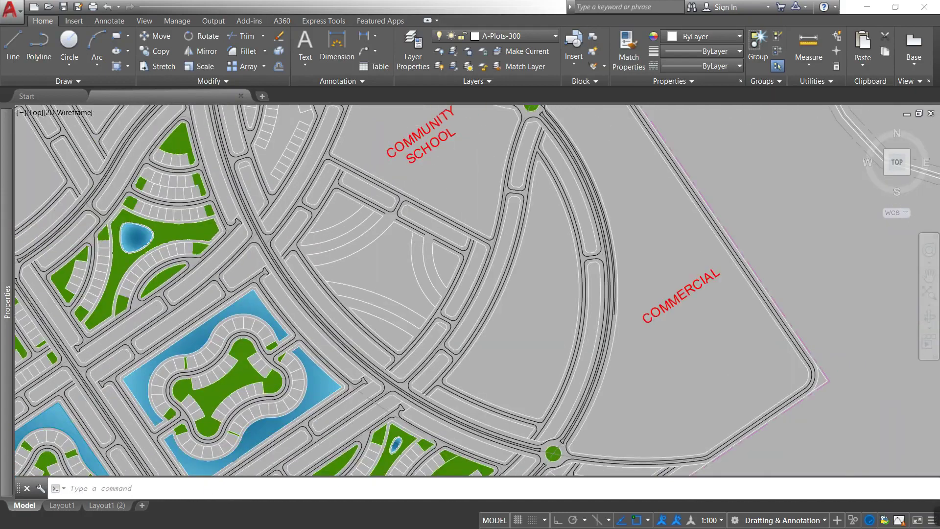
pyautogui.scroll(4, 391, 232)
pyautogui.click(380, 227)
# - Try MLINE at the road junction below COMMUNITY SCHOOL, then cancel it
pyautogui.moveTo(445, 228); pyautogui.dragTo(435, 292, button='middle')
pyautogui.write('mline')
pyautogui.press('Return')
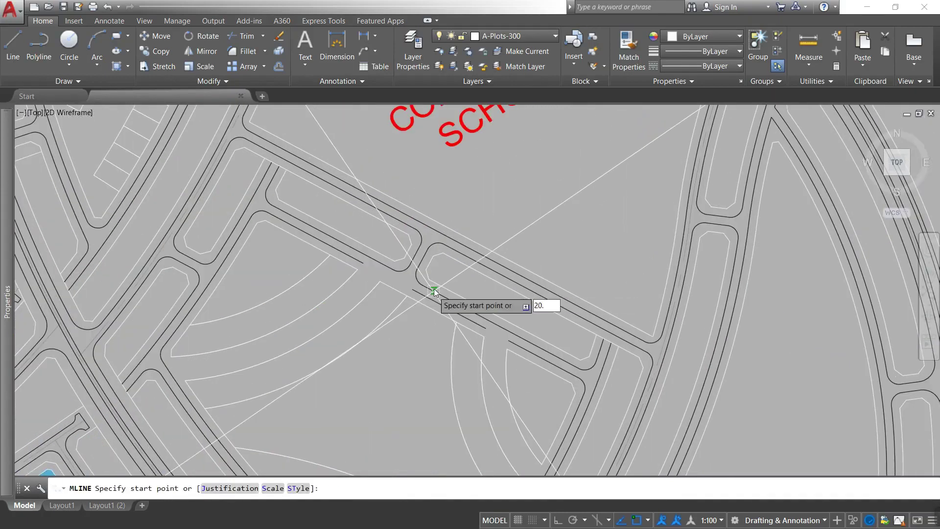
pyautogui.write('20')
pyautogui.press('Return')
pyautogui.click(443, 203)
pyautogui.press('Escape')
# - Stretch the road end to its new position using a crossing selection
pyautogui.scroll(3, 470, 303)
pyautogui.click(157, 67)
pyautogui.click(519, 280)
pyautogui.press('Return')
pyautogui.press('Return')
pyautogui.click(381, 289)
pyautogui.click(411, 293)
pyautogui.scroll(3, 521, 336)
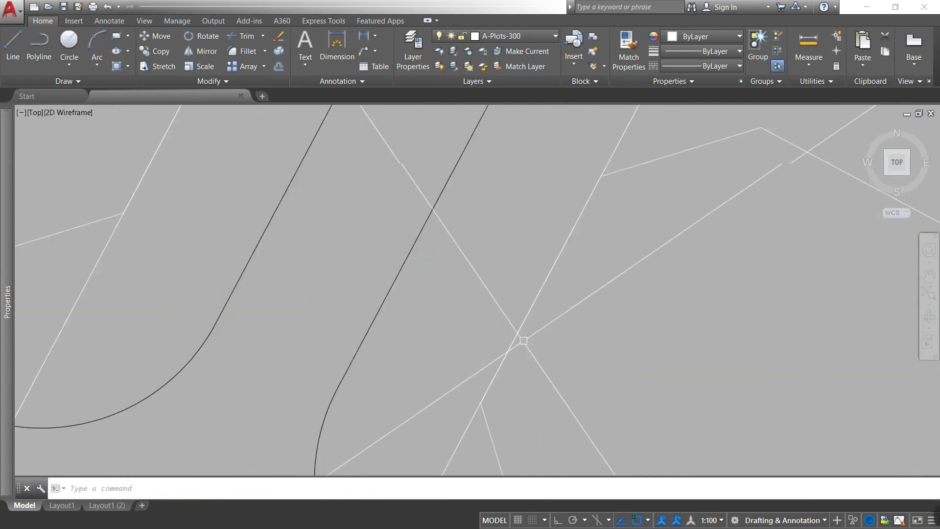
pyautogui.scroll(-5, 586, 349)
pyautogui.scroll(-2, 586, 349)
pyautogui.scroll(5, 462, 293)
# - Mark lengths along the arcs and offset plot lines from the marks
pyautogui.write('o')
pyautogui.press('Return')
pyautogui.press('Escape')
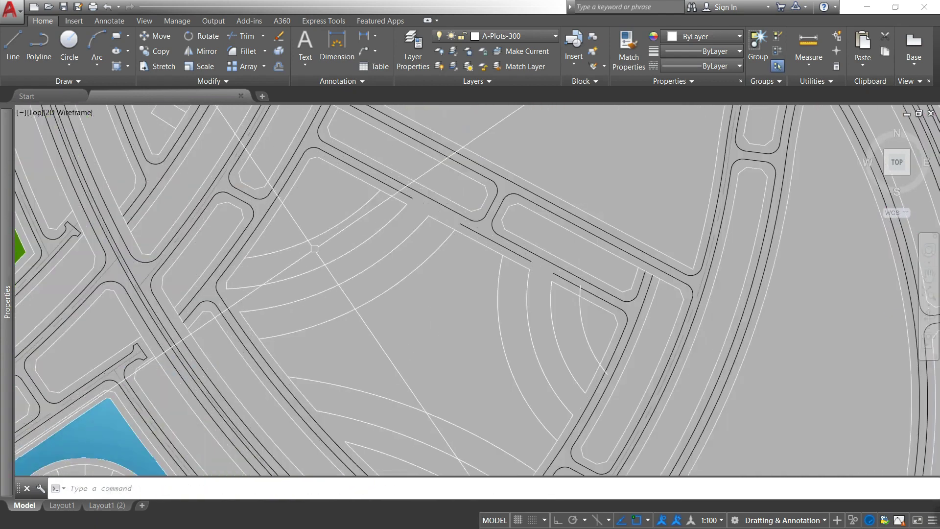
pyautogui.write('1')
pyautogui.press('Return')
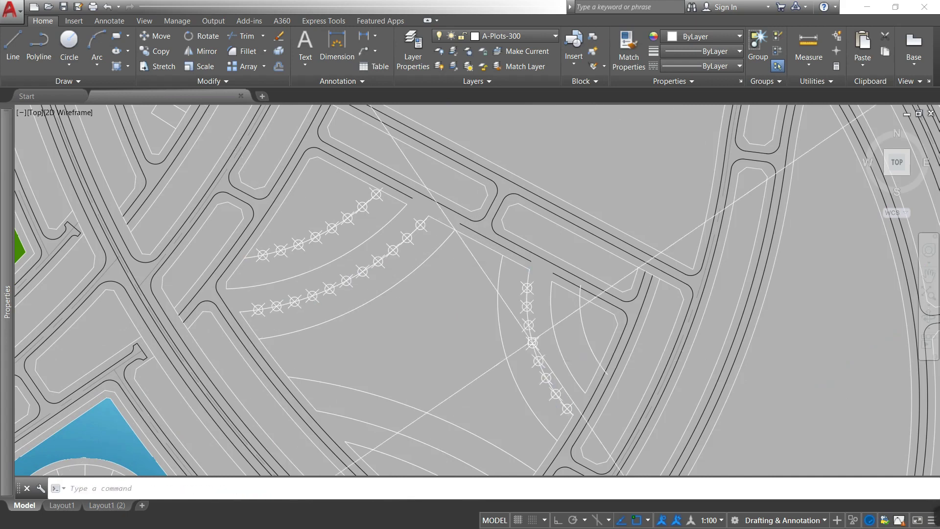
pyautogui.moveTo(470, 380); pyautogui.dragTo(465, 261, button='middle')
pyautogui.press('Escape')
pyautogui.write('o')
pyautogui.press('Return')
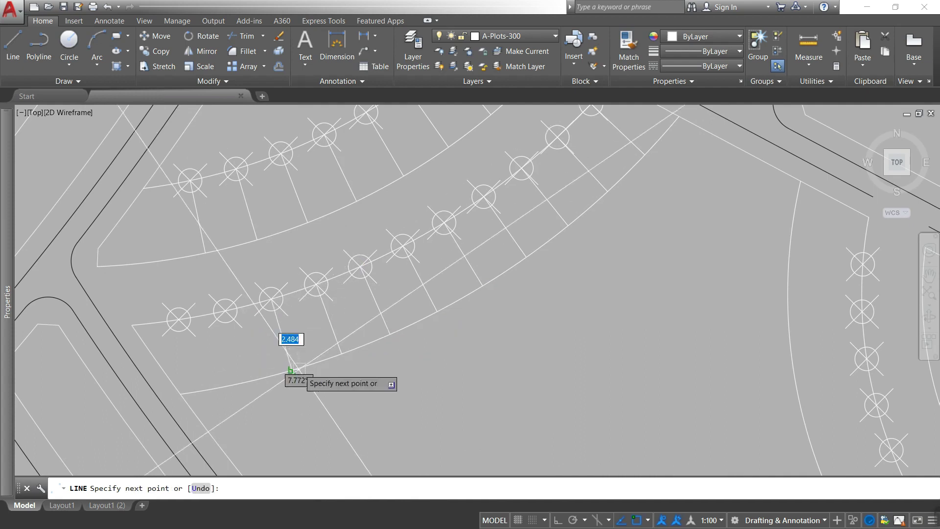
pyautogui.click(589, 351)
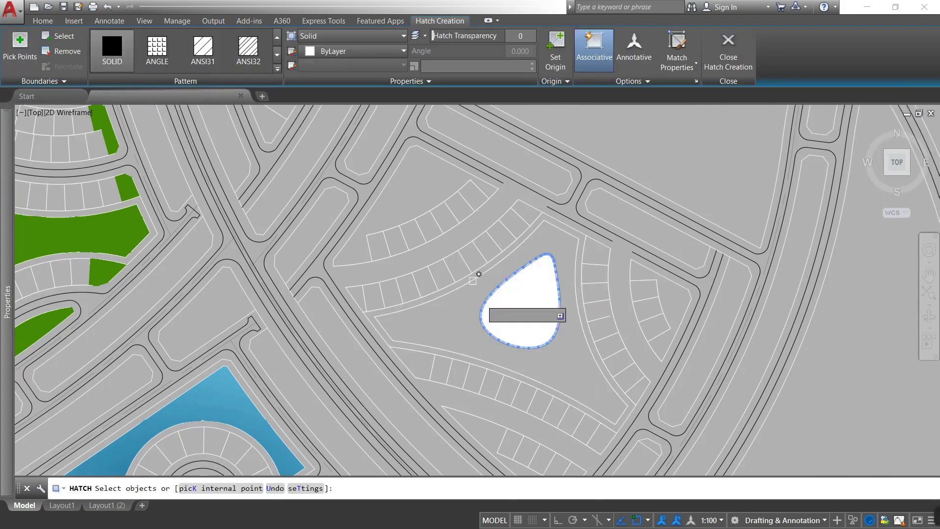
# - Add the leftover corner areas of the triangular pond block to the fill
pyautogui.scroll(-4, 609, 271)
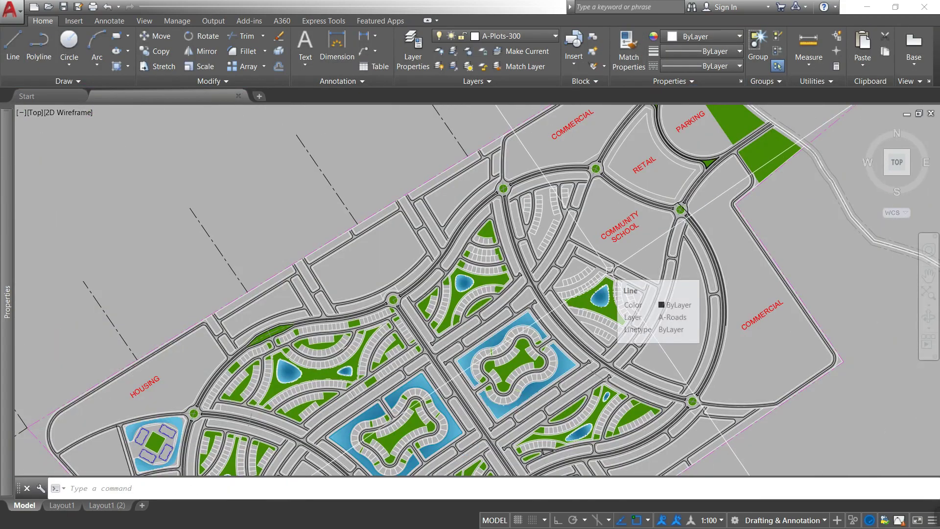
pyautogui.scroll(5, 610, 270)
pyautogui.moveTo(610, 271); pyautogui.dragTo(539, 206, button='middle')
pyautogui.scroll(-4, 583, 230)
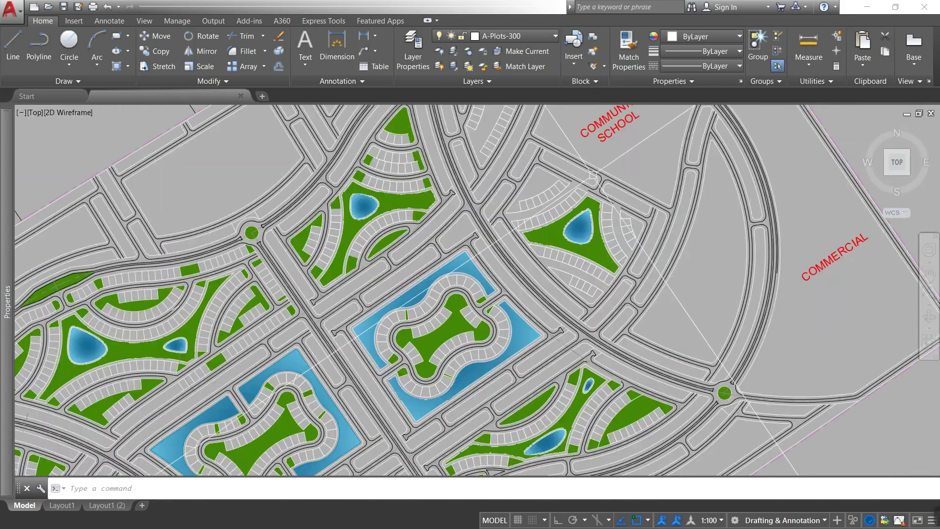
pyautogui.moveTo(585, 242); pyautogui.dragTo(553, 183, button='middle')
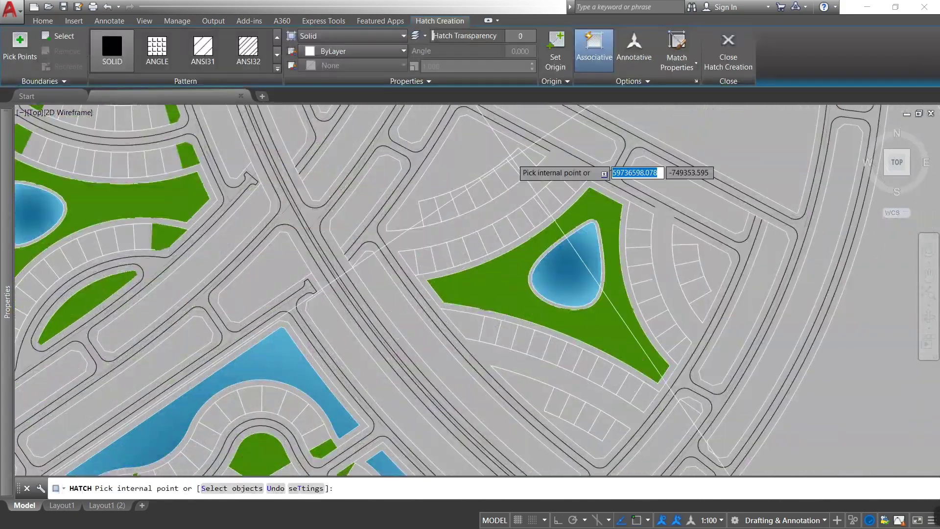
pyautogui.click(463, 323)
pyautogui.click(644, 397)
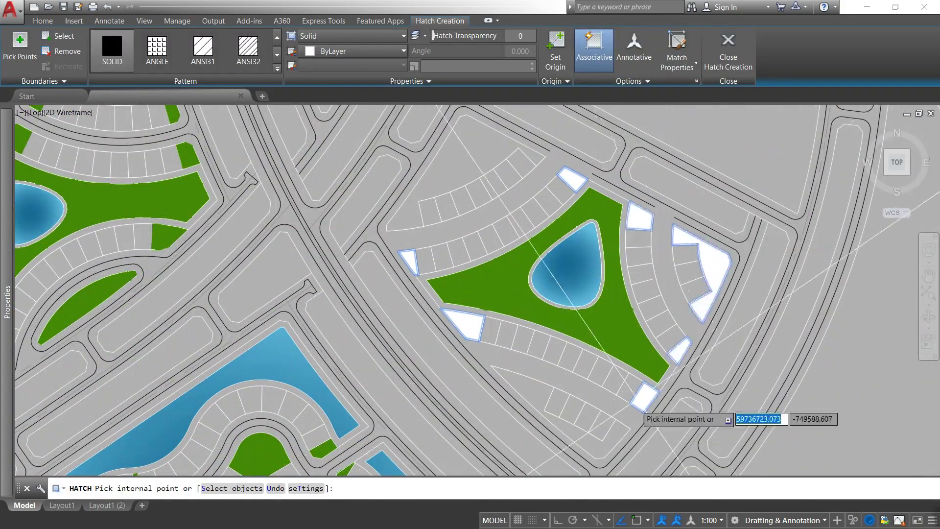
# - Start an offset, then zoom out to review the green block and blue pond
pyautogui.write('o')
pyautogui.press('Return')
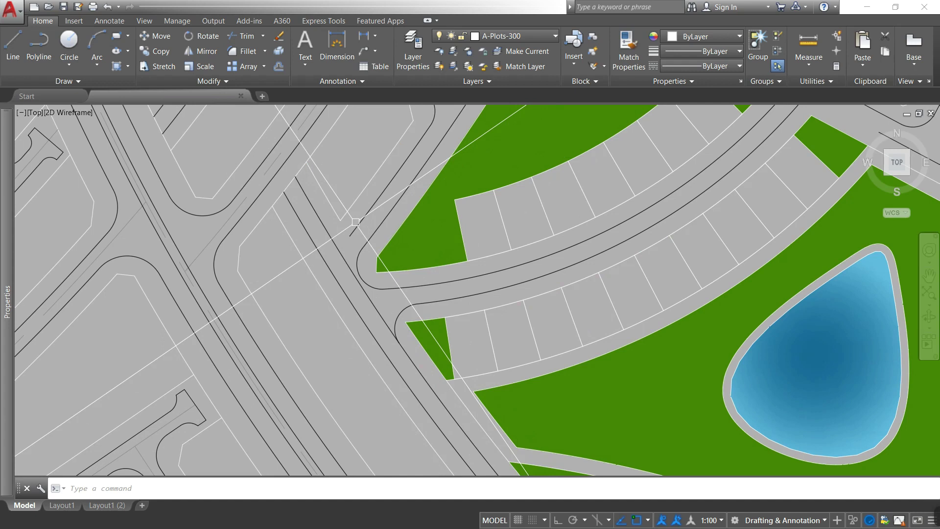
pyautogui.press('Escape')
pyautogui.scroll(-4, 436, 225)
pyautogui.scroll(-3, 436, 225)
pyautogui.scroll(3, 436, 224)
pyautogui.scroll(2, 436, 225)
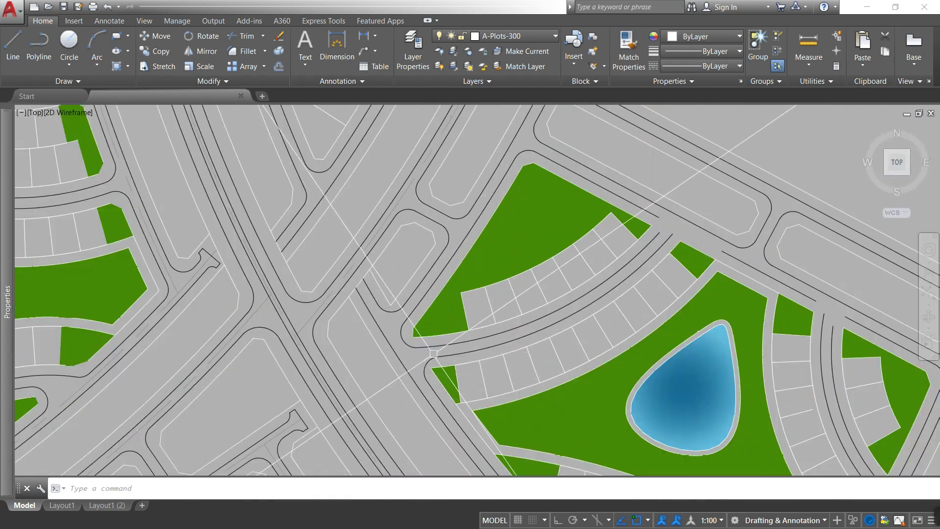
pyautogui.scroll(2, 433, 353)
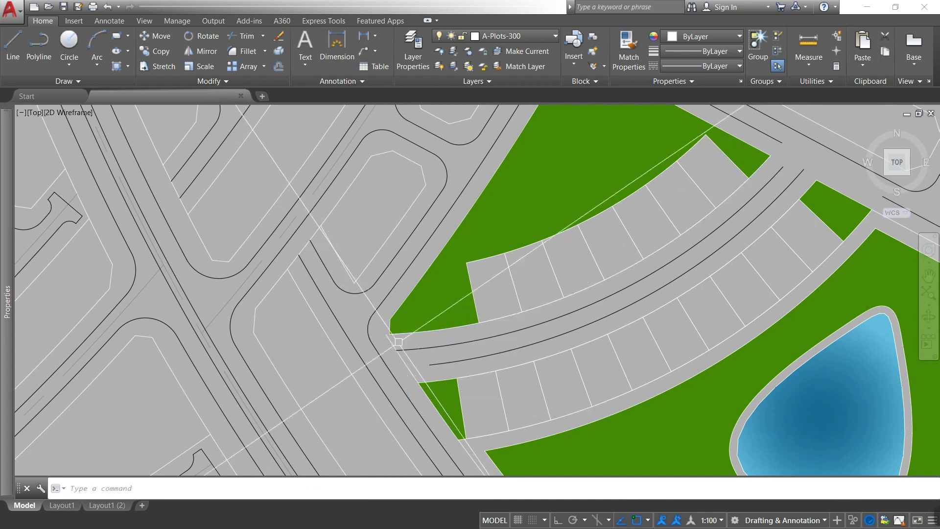
pyautogui.scroll(2, 398, 342)
pyautogui.scroll(2, 404, 342)
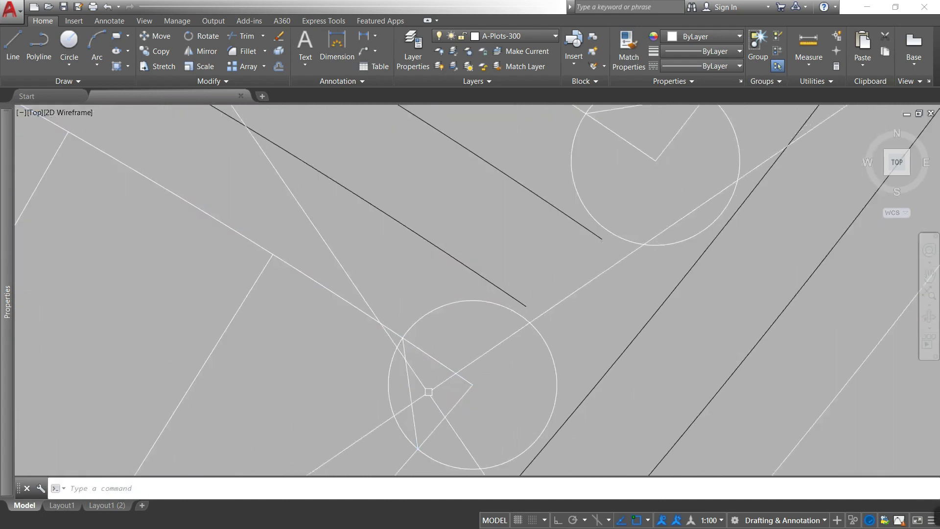
# - Hatch the two empty areas of the block beside the community school
pyautogui.scroll(-2, 510, 273)
pyautogui.scroll(-2, 489, 284)
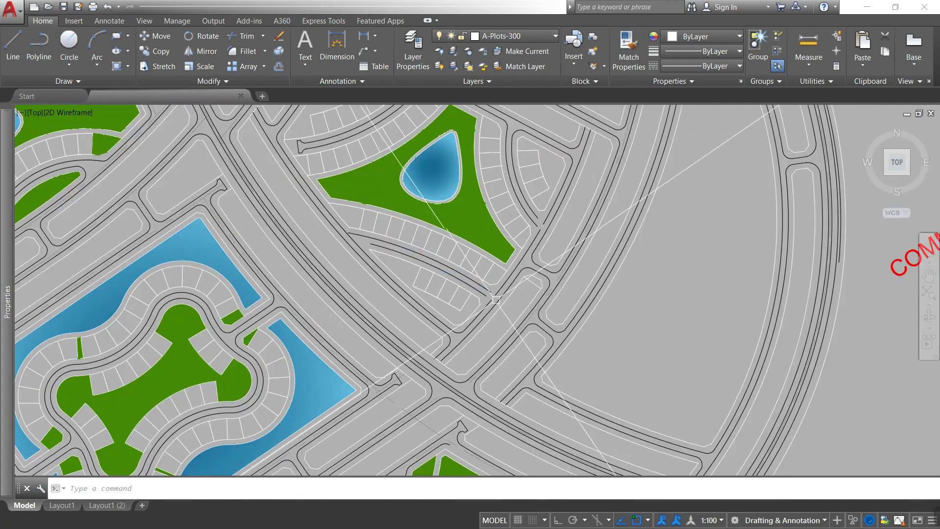
pyautogui.scroll(-2, 538, 313)
pyautogui.scroll(4, 538, 313)
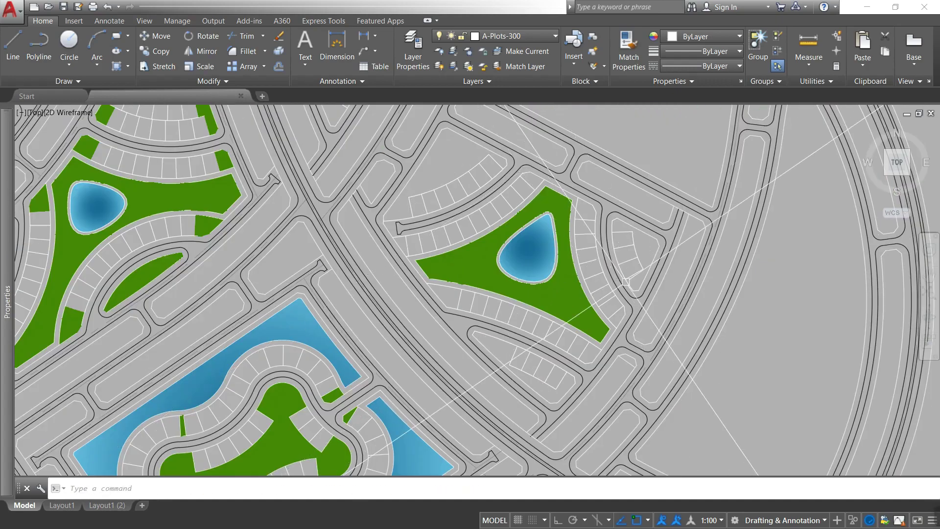
pyautogui.scroll(-3, 626, 282)
pyautogui.scroll(-3, 588, 245)
pyautogui.write('q')
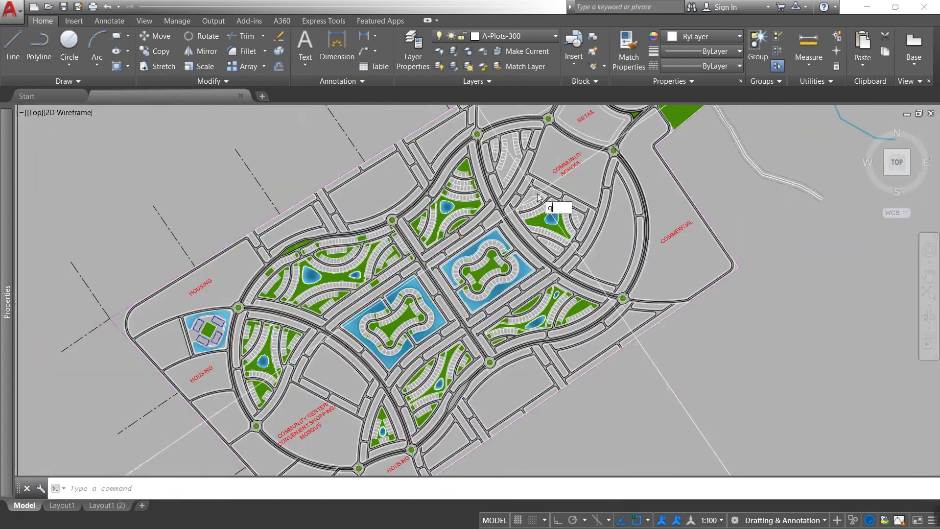
pyautogui.press('BackSpace')
pyautogui.scroll(1, 537, 194)
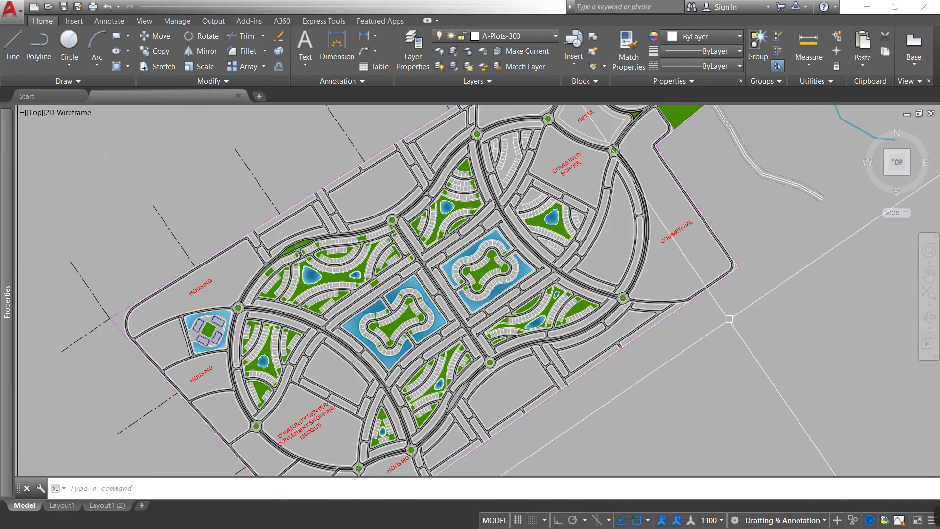
pyautogui.scroll(3, 537, 193)
pyautogui.scroll(2, 499, 247)
pyautogui.click(477, 276)
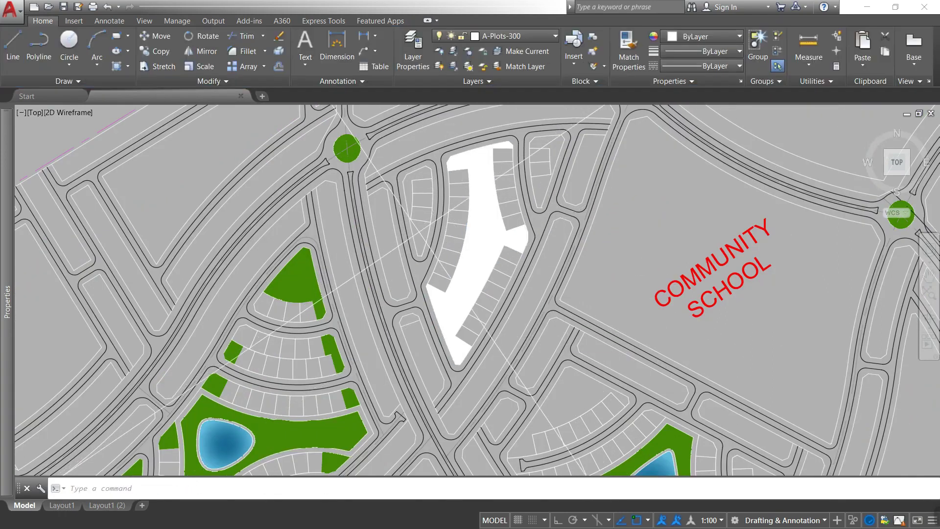
pyautogui.click(544, 167)
pyautogui.press('Return')
# - Match the new hatch to an existing green hatch, then check it on Layout1
pyautogui.click(628, 49)
pyautogui.click(299, 284)
pyautogui.click(492, 215)
pyautogui.press('Escape')
pyautogui.scroll(-5, 492, 215)
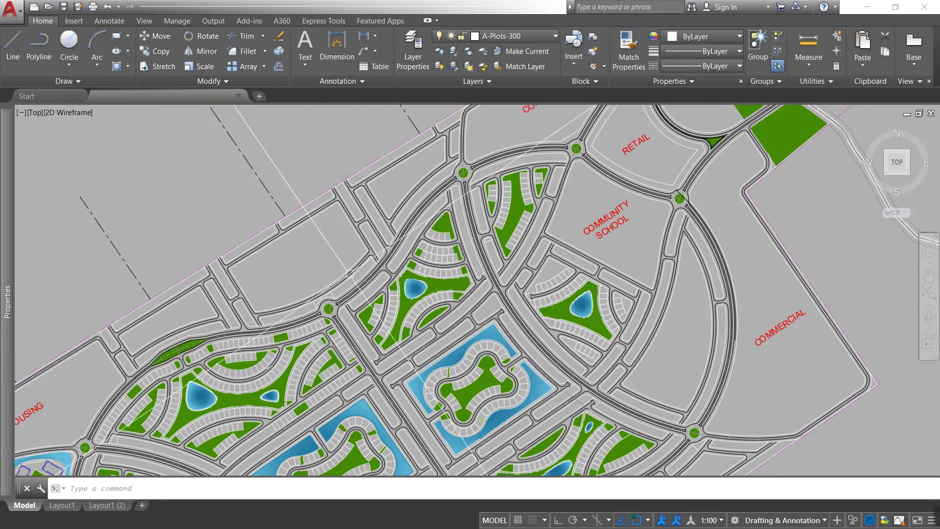
pyautogui.hotkey('ctrl', 'pagedown')
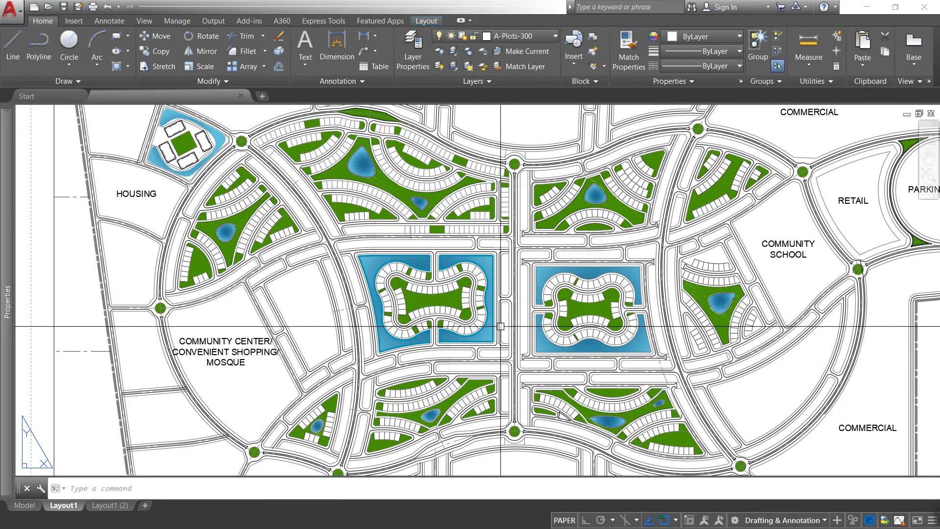
pyautogui.hotkey('ctrl', 'pageup')
# - Fill the leftover corners around the pond with white hatches
pyautogui.write('h')
pyautogui.press('Return')
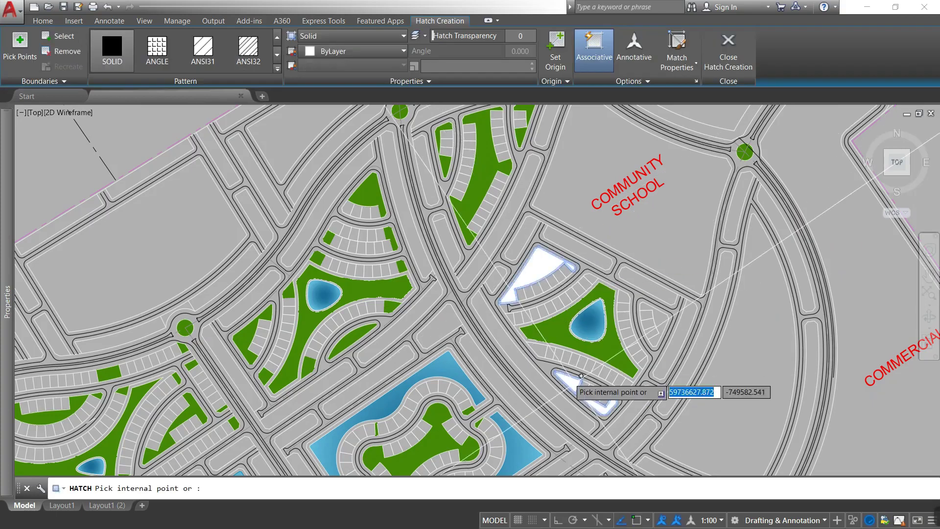
pyautogui.scroll(2, 602, 331)
pyautogui.press('Return')
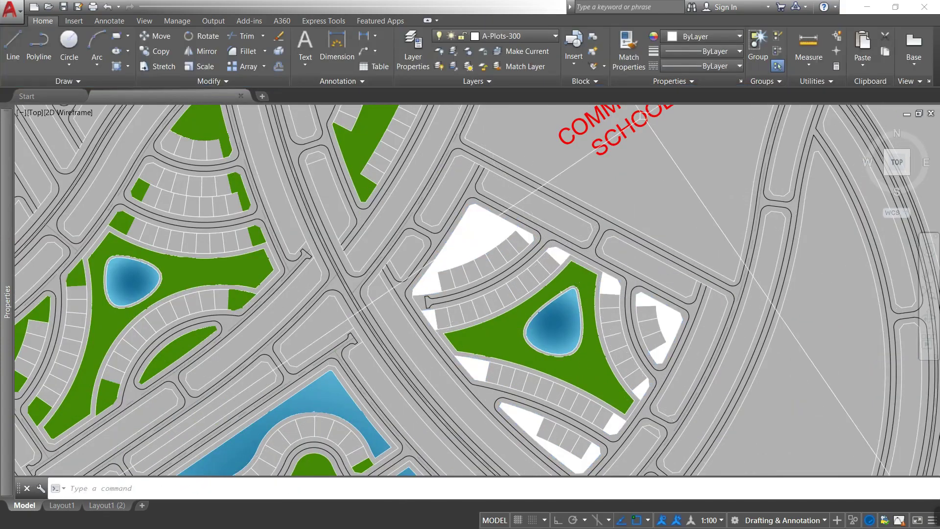
pyautogui.scroll(-2, 606, 317)
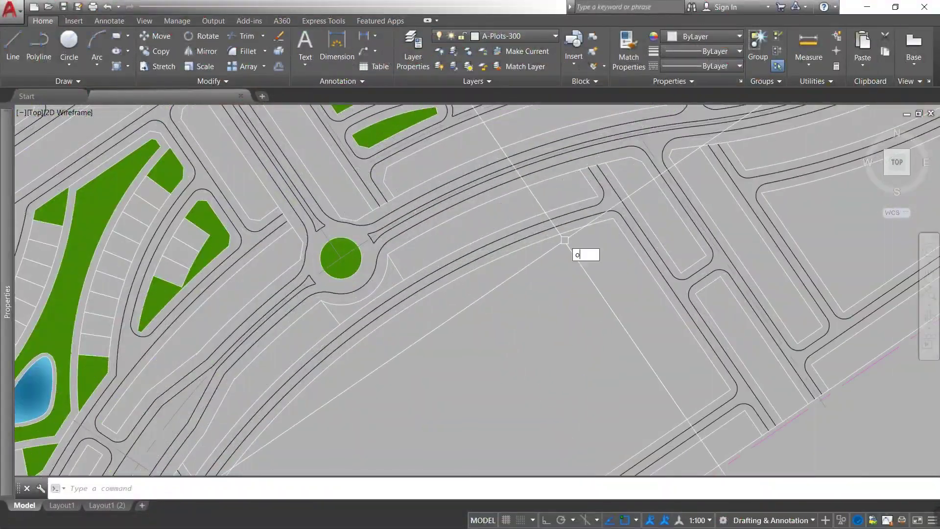
# - Draw the first arc polyline across the empty parcel on the A-Land Parcel layer
pyautogui.scroll(5, 553, 254)
pyautogui.write('pl')
pyautogui.press('Return')
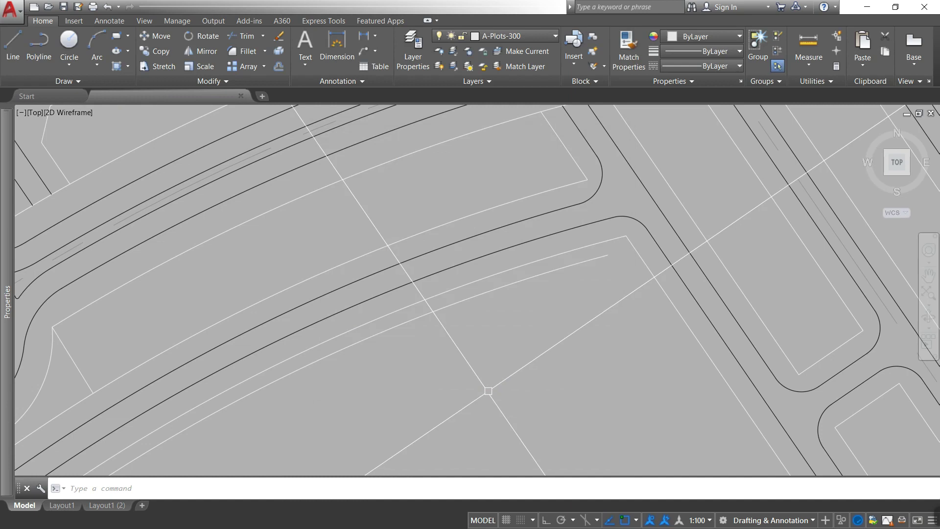
pyautogui.scroll(2, 274, 311)
pyautogui.click(274, 311)
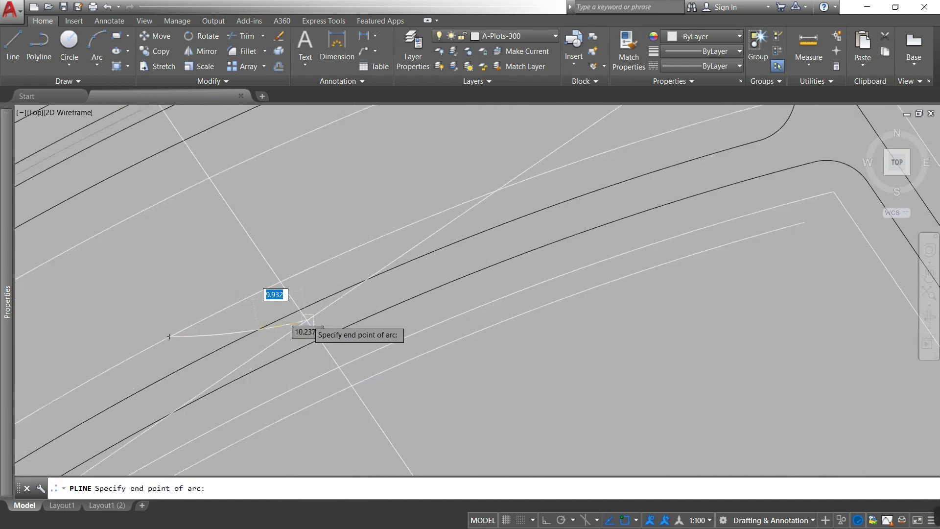
pyautogui.click(311, 336)
pyautogui.scroll(-2, 558, 362)
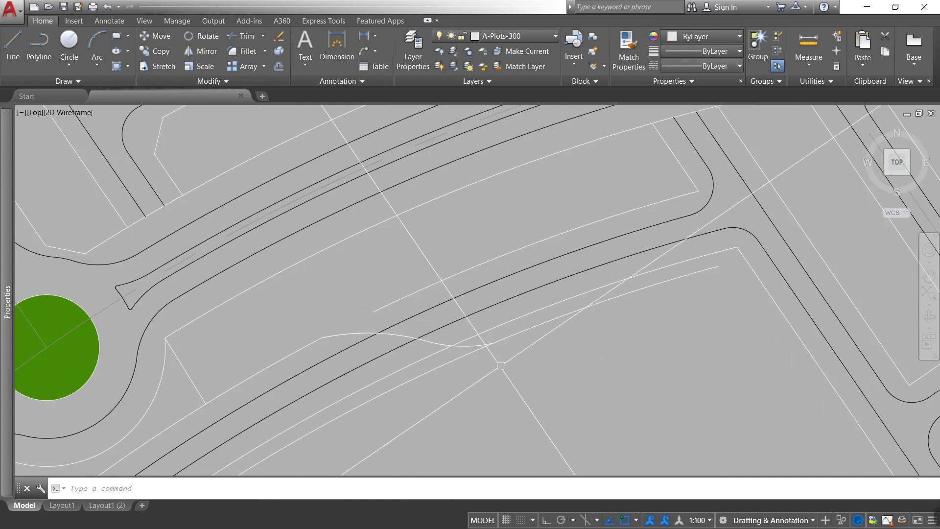
pyautogui.click(473, 81)
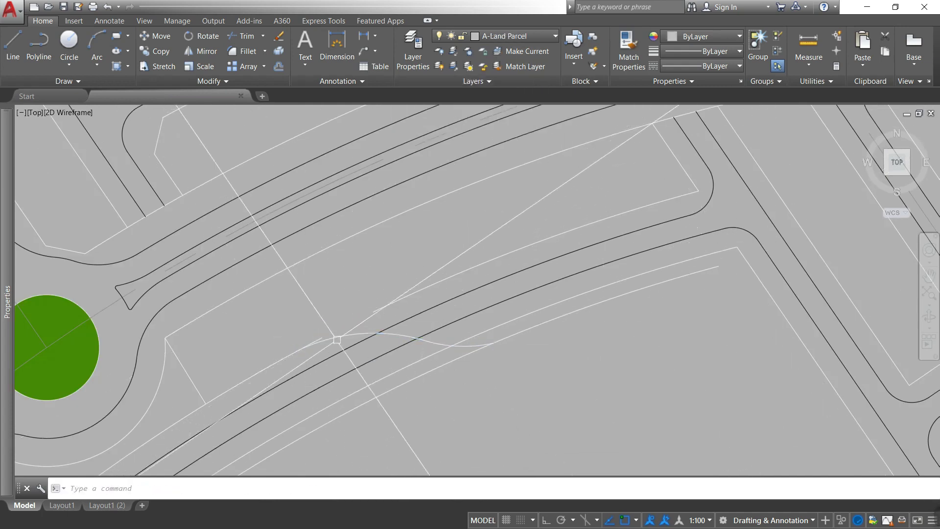
# - Shift the view to the upper parcel and offset the first arc curve
pyautogui.write('tr')
pyautogui.press('Return')
pyautogui.press('Escape')
pyautogui.scroll(3, 482, 387)
pyautogui.scroll(-3, 563, 382)
pyautogui.moveTo(565, 381)
pyautogui.mouseDown(button='middle')
pyautogui.moveTo(662, 350)
pyautogui.moveTo(541, 348)
pyautogui.mouseUp(button='middle')
pyautogui.write('o')
pyautogui.press('Return')
pyautogui.press('Return')
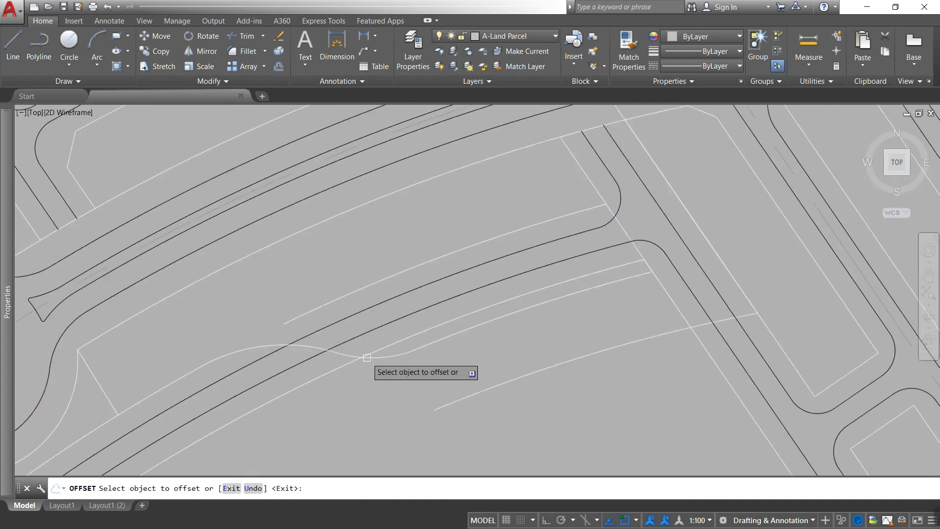
pyautogui.moveTo(365, 357); pyautogui.dragTo(264, 318, button='middle')
pyautogui.write('tr')
# - Extend the curves and erase the enclosed stray linework in the parcel
pyautogui.press('Return')
pyautogui.write('ex')
pyautogui.press('Return')
pyautogui.scroll(5, 418, 317)
pyautogui.press('Escape')
pyautogui.scroll(-5, 419, 316)
pyautogui.write('e')
pyautogui.press('Return')
pyautogui.click(509, 210)
pyautogui.scroll(2, 593, 202)
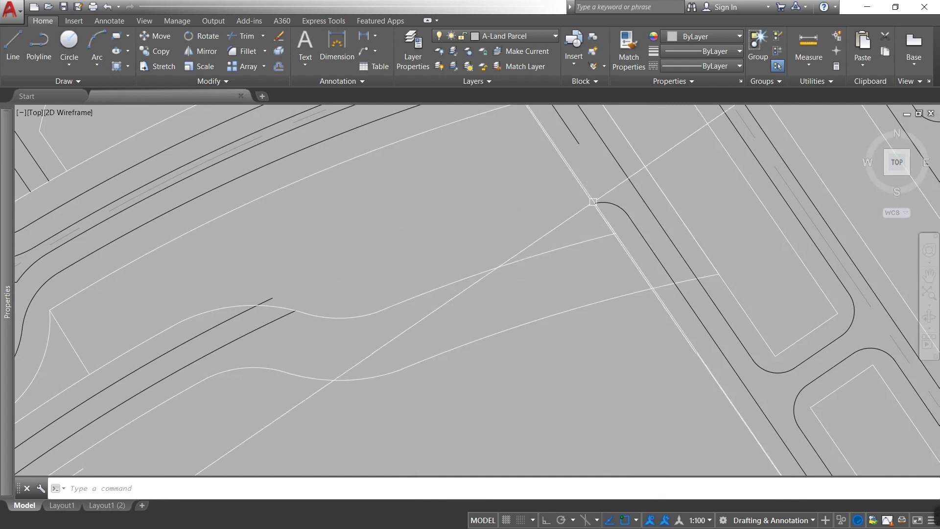
# - Offset the curve by a distance of 6 units
pyautogui.press('Return')
pyautogui.scroll(-3, 618, 246)
pyautogui.press('Escape')
pyautogui.write('o')
pyautogui.press('Return')
pyautogui.click(509, 297)
pyautogui.press('Escape')
pyautogui.press('Return')
pyautogui.write('6.')
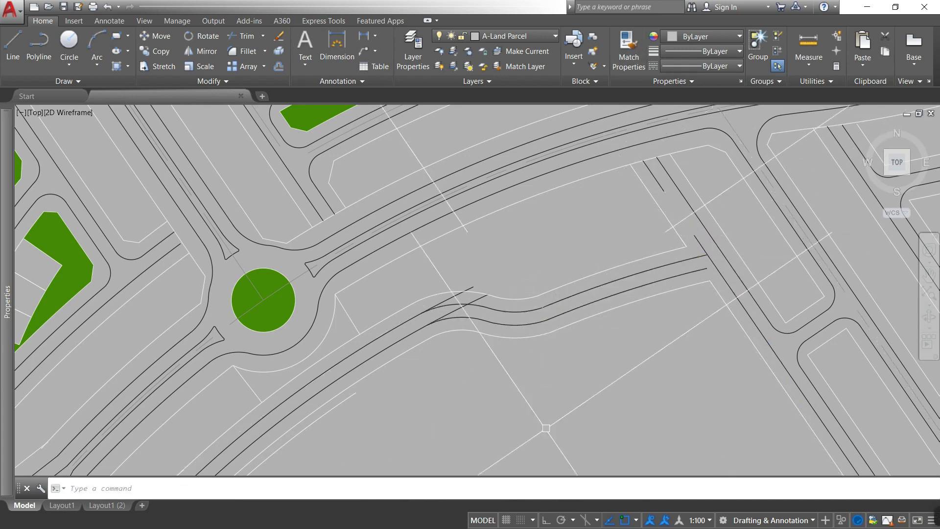
pyautogui.scroll(5, 545, 428)
# - Trim the overhanging curve ends and erase stray lines near the roundabout
pyautogui.write('tr')
pyautogui.press('Return')
pyautogui.click(445, 126)
pyautogui.click(682, 258)
pyautogui.scroll(-5, 730, 286)
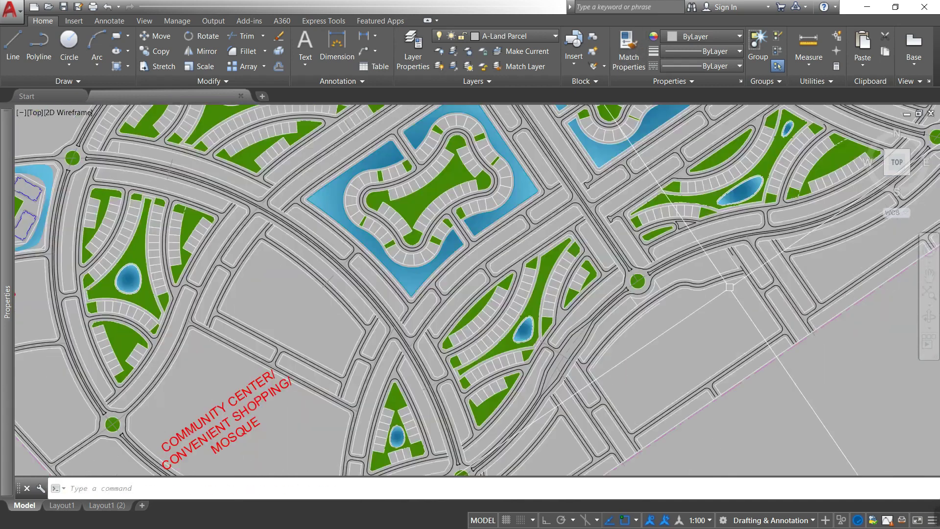
pyautogui.scroll(8, 729, 287)
pyautogui.write('e')
pyautogui.press('Return')
pyautogui.click(664, 333)
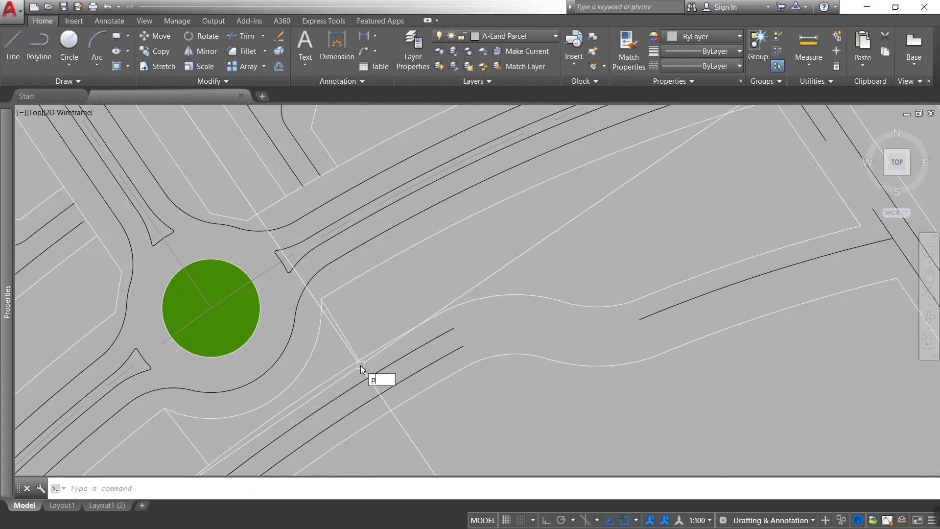
# - Draw another arc polyline from near the roundabout across the parcel using second-point arcs
pyautogui.press('Escape')
pyautogui.write('a')
pyautogui.press('Return')
pyautogui.press('Escape')
pyautogui.press('Return')
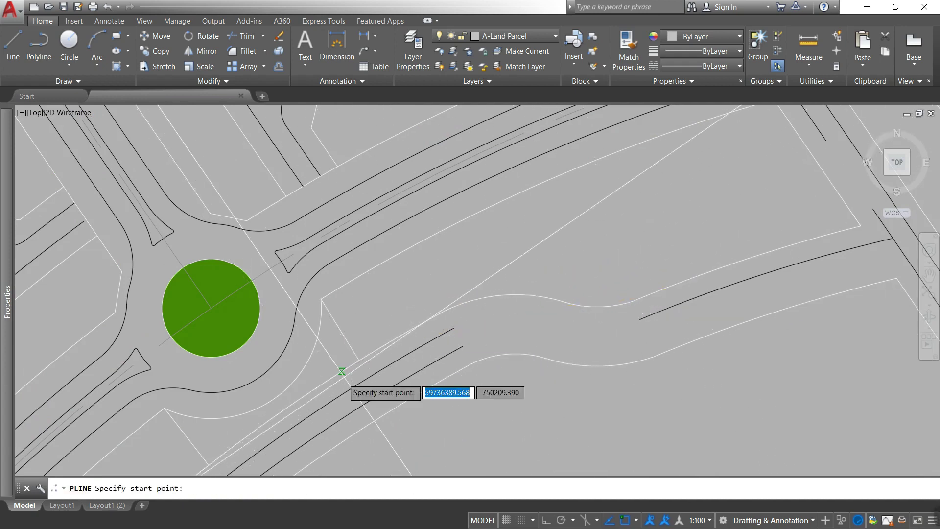
pyautogui.click(342, 372)
pyautogui.scroll(3, 478, 308)
pyautogui.write('a')
pyautogui.press('Return')
pyautogui.write('s')
pyautogui.press('Return')
pyautogui.click(665, 243)
pyautogui.scroll(-3, 668, 240)
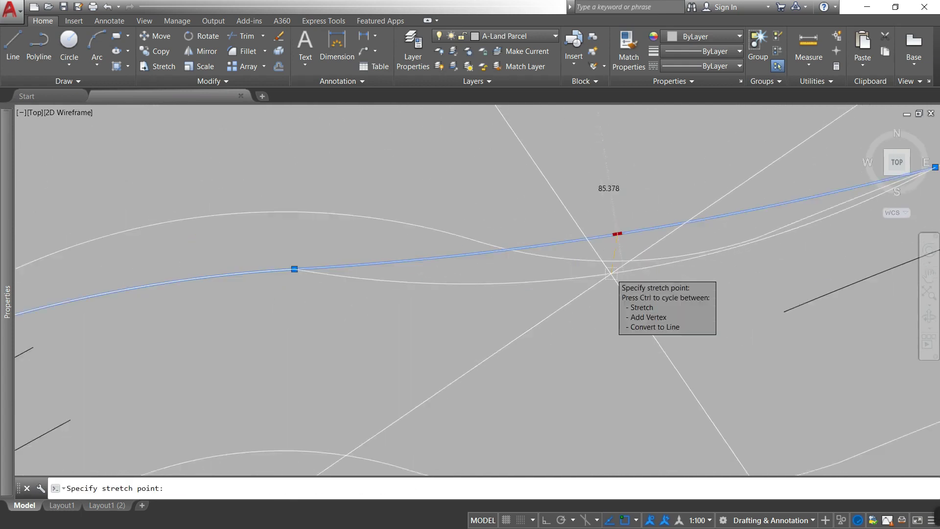
pyautogui.click(335, 309)
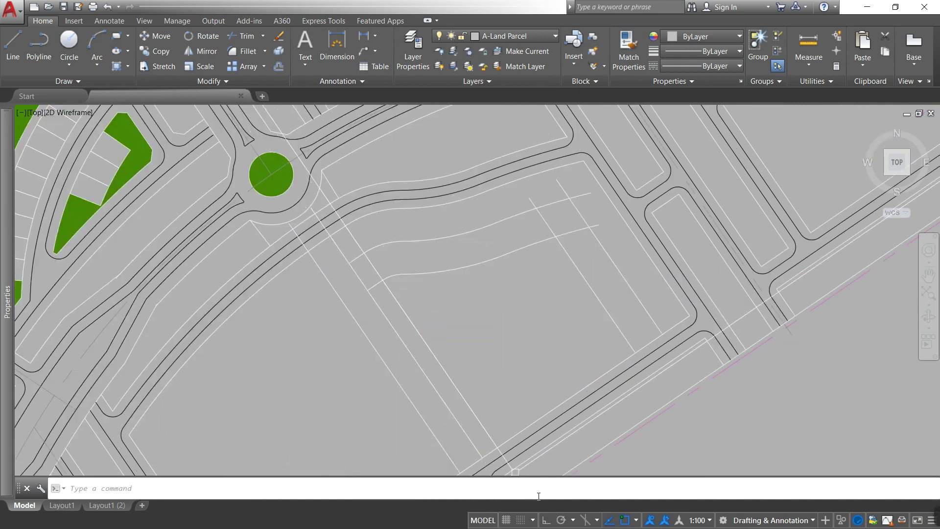
# - Fillet the curved route into the diagonal road with a rounded arc
pyautogui.press('Return')
pyautogui.click(529, 247)
pyautogui.click(629, 345)
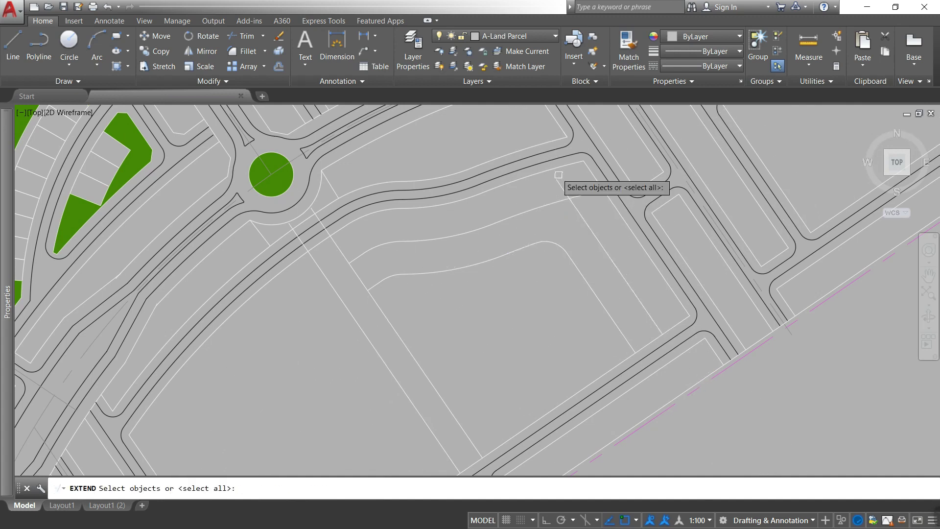
# - Offset the curved route 20.5 to one side
pyautogui.write('o')
pyautogui.press('Return')
pyautogui.write('20.5')
pyautogui.press('Return')
pyautogui.click(472, 268)
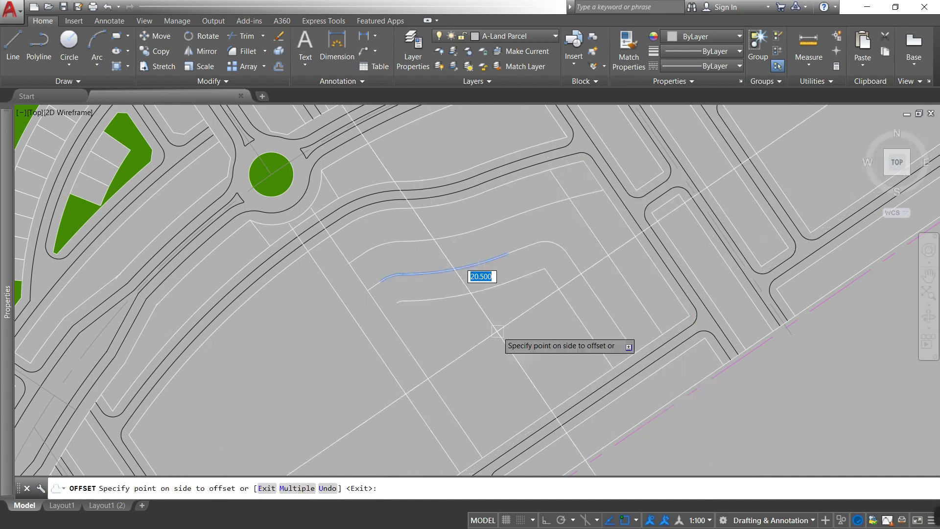
pyautogui.scroll(-5, 440, 327)
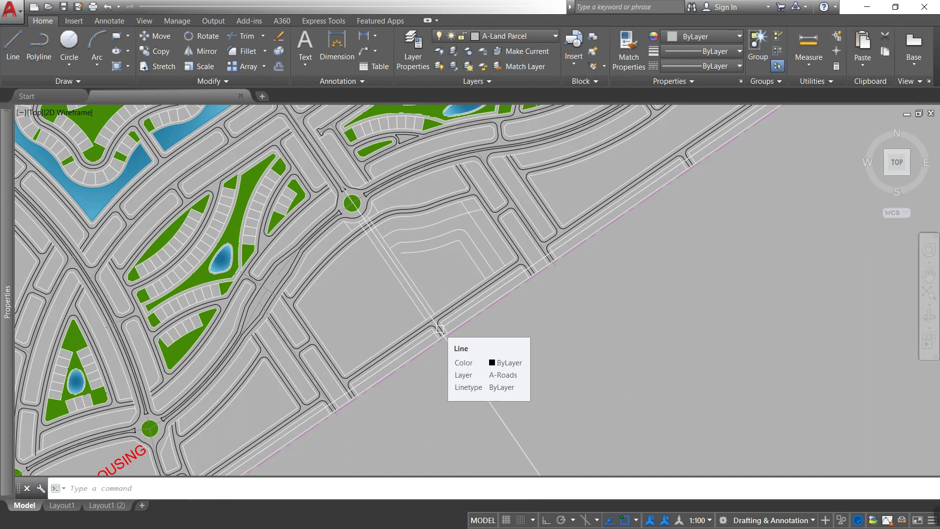
pyautogui.scroll(6, 418, 357)
# - Start a trim and another offset on the route lines, cancelling both
pyautogui.write('tr')
pyautogui.press('Return')
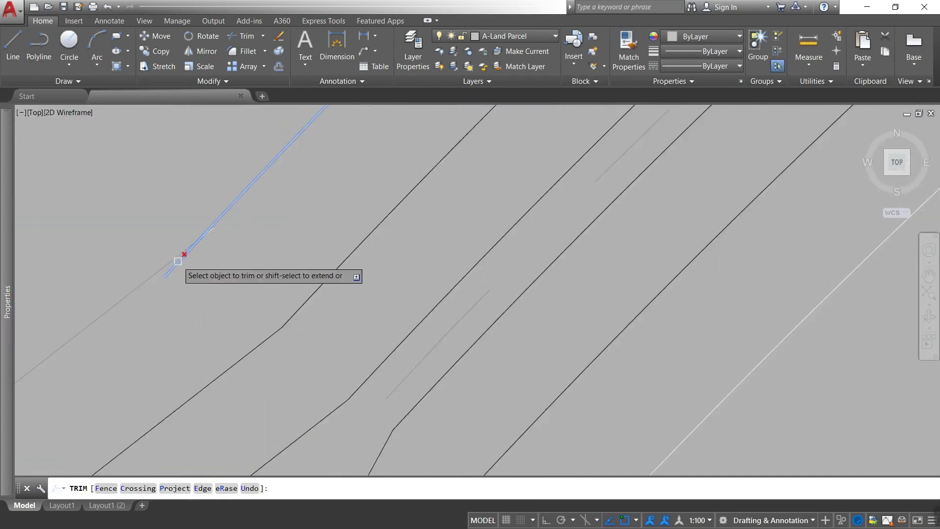
pyautogui.press('Escape')
pyautogui.scroll(-5, 181, 256)
pyautogui.write('o')
pyautogui.press('Return')
pyautogui.scroll(3, 278, 316)
pyautogui.press('Escape')
pyautogui.scroll(-2, 334, 285)
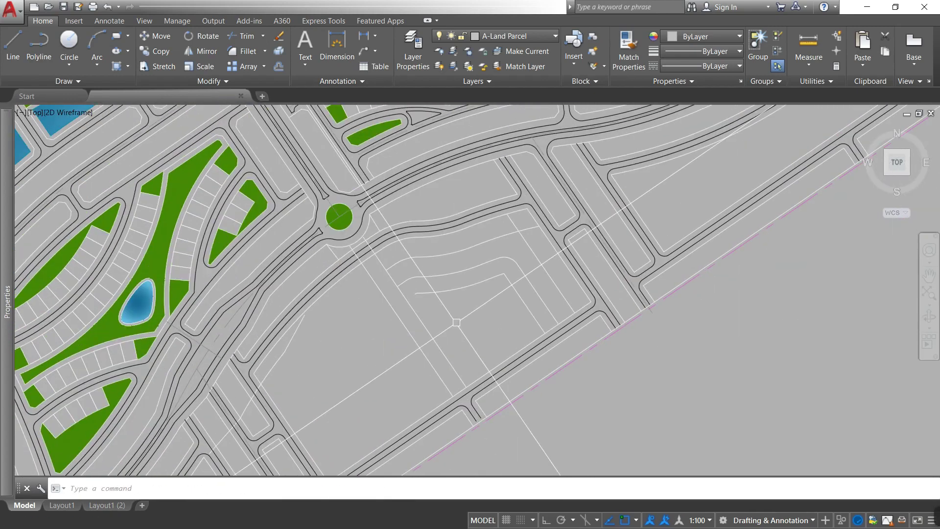
# - Mirror the diagonal plot line across an axis along the new route
pyautogui.click(289, 345)
pyautogui.press('Return')
pyautogui.click(482, 247)
pyautogui.click(535, 431)
pyautogui.scroll(3, 482, 248)
pyautogui.scroll(-3, 528, 213)
# - Erase the black road line and explode the road polyline into separate edges
pyautogui.press('Escape')
pyautogui.scroll(4, 419, 205)
pyautogui.click(537, 243)
pyautogui.press('Return')
pyautogui.write('x')
pyautogui.press('Return')
pyautogui.press('Escape')
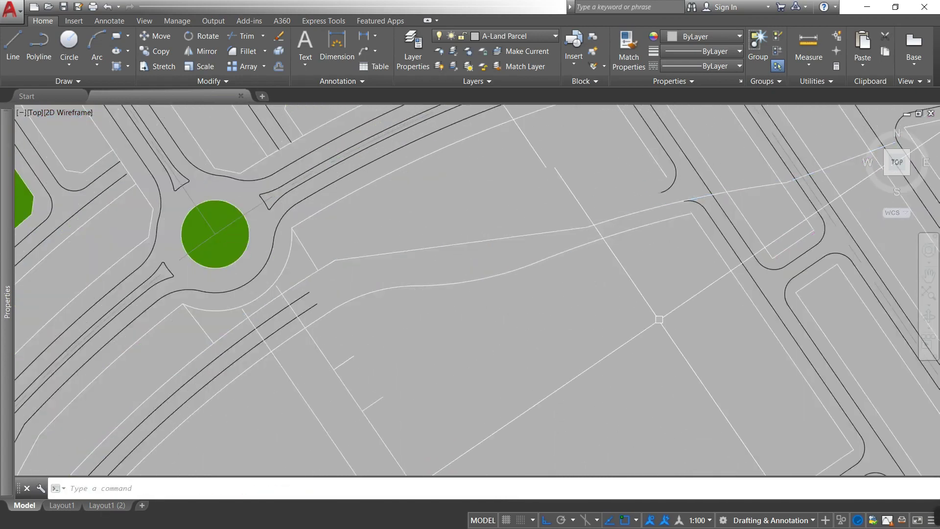
pyautogui.scroll(-2, 657, 319)
# - Fillet the route line into the upper road edge
pyautogui.write('f')
pyautogui.press('Return')
pyautogui.click(487, 279)
pyautogui.scroll(2, 568, 325)
pyautogui.click(603, 259)
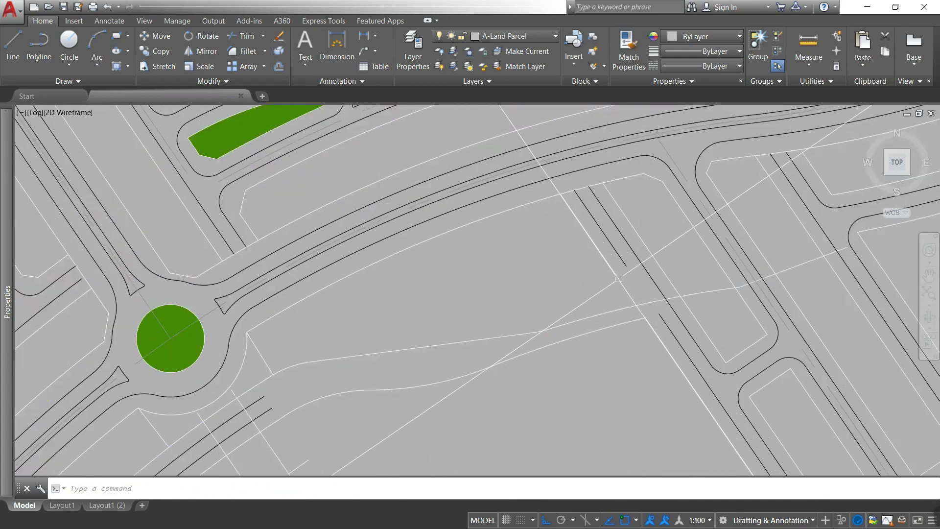
pyautogui.write('x')
pyautogui.press('Return')
pyautogui.click(623, 309)
# - Fillet two road edges together at the eastern junction
pyautogui.press('Return')
pyautogui.write('f')
pyautogui.click(657, 315)
pyautogui.click(674, 410)
pyautogui.scroll(-2, 675, 411)
# - Erase the lower curved road line and the leftover diagonal line
pyautogui.write('e')
pyautogui.press('Return')
pyautogui.click(422, 244)
pyautogui.press('Return')
pyautogui.scroll(2, 576, 283)
pyautogui.press('Return')
pyautogui.click(603, 243)
pyautogui.press('Return')
# - Fillet another road-edge corner, keeping the 50.000 radius
pyautogui.write('f')
pyautogui.press('Return')
pyautogui.click(409, 300)
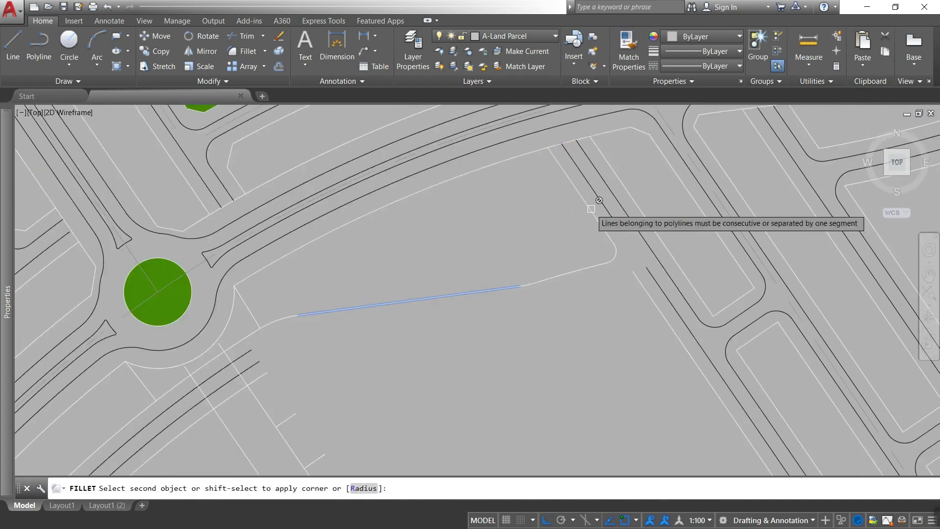
pyautogui.write('r')
pyautogui.press('Return')
pyautogui.press('Escape')
pyautogui.press('Return')
pyautogui.click(504, 289)
pyautogui.click(584, 195)
# - Fillet the remaining road edges where the slip road meets the junctions
pyautogui.scroll(-2, 519, 282)
pyautogui.write('o')
pyautogui.press('Return')
pyautogui.press('Return')
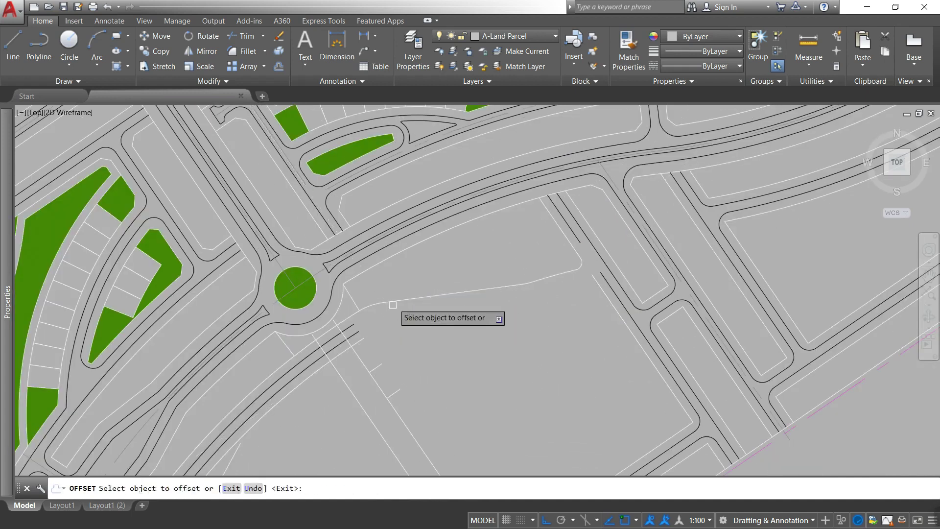
pyautogui.press('Escape')
pyautogui.scroll(3, 765, 329)
pyautogui.write('f')
pyautogui.press('Return')
pyautogui.click(631, 280)
pyautogui.click(304, 333)
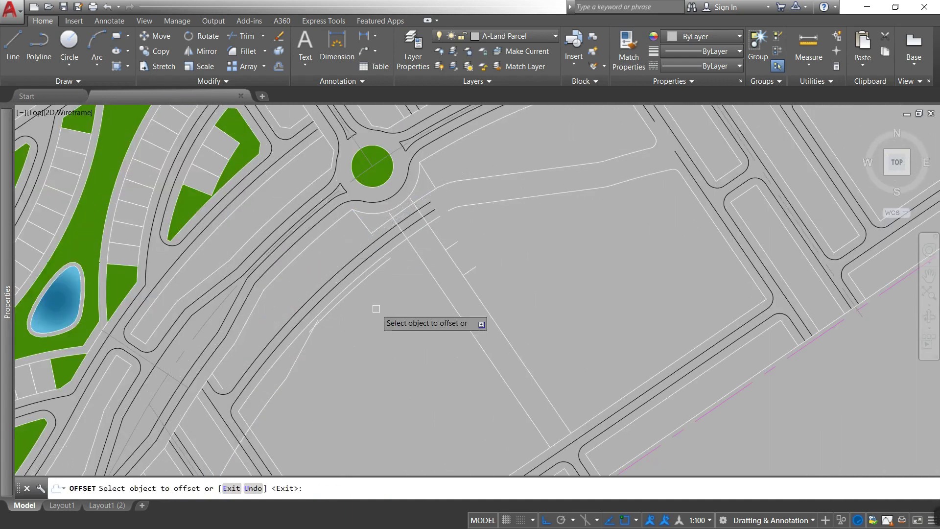
pyautogui.click(265, 410)
pyautogui.press('Return')
pyautogui.press('Return')
pyautogui.click(490, 202)
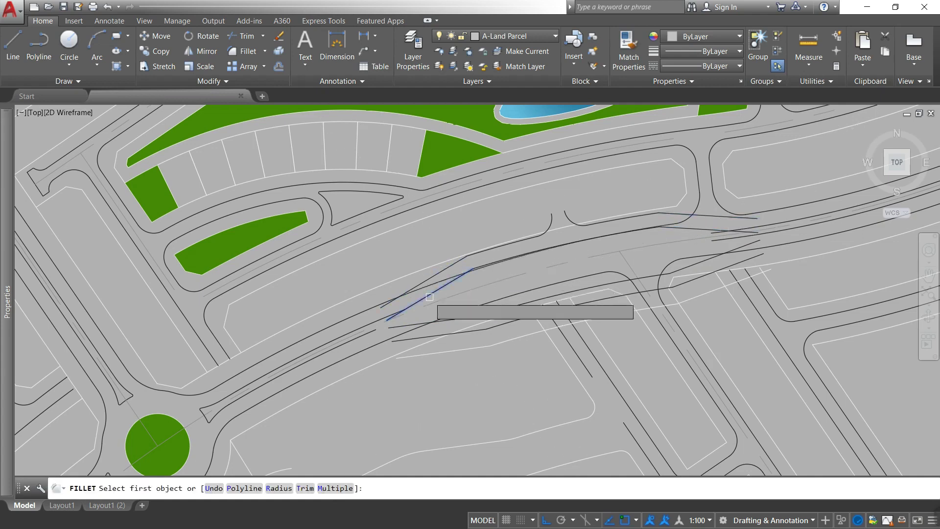
pyautogui.write('e')
# - Turn on Node snap and draw plot lines from the division points along the upper block edge
pyautogui.scroll(-10, 670, 270)
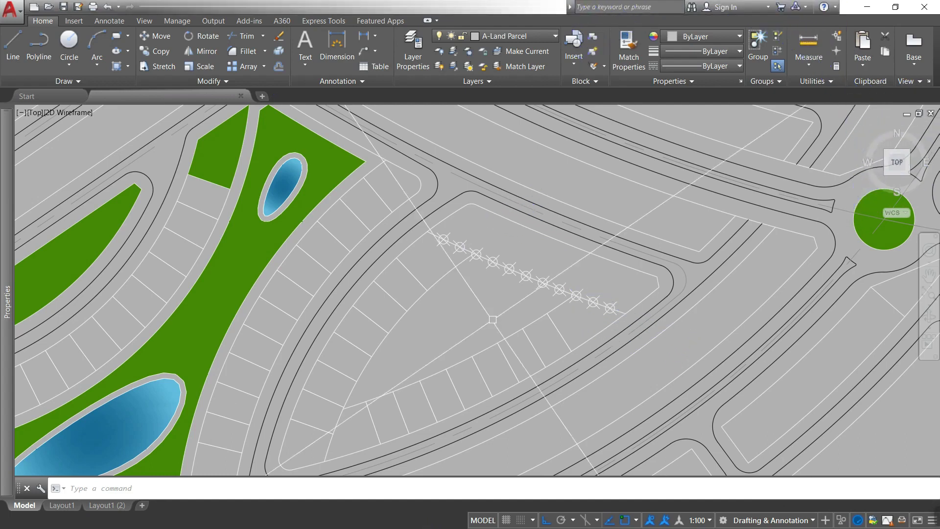
pyautogui.press('Return')
pyautogui.press('Return')
pyautogui.click(489, 204)
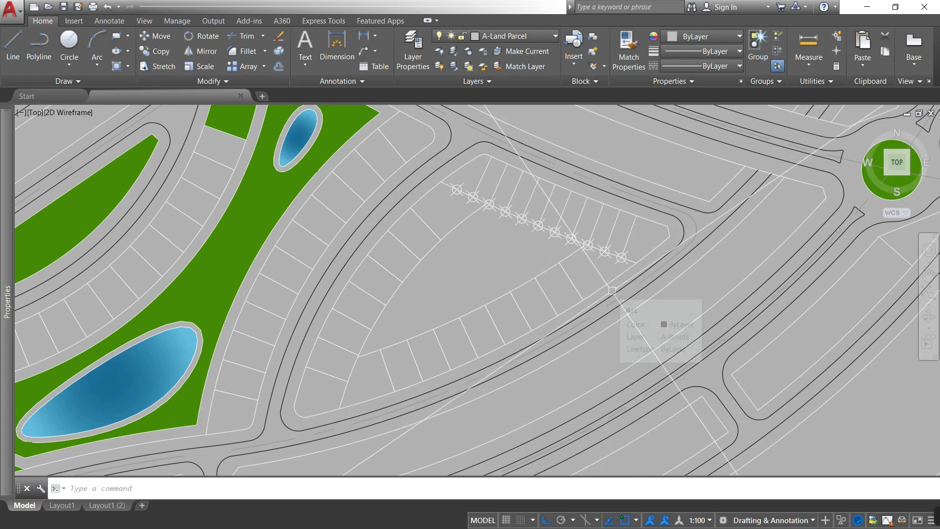
pyautogui.scroll(2, 504, 219)
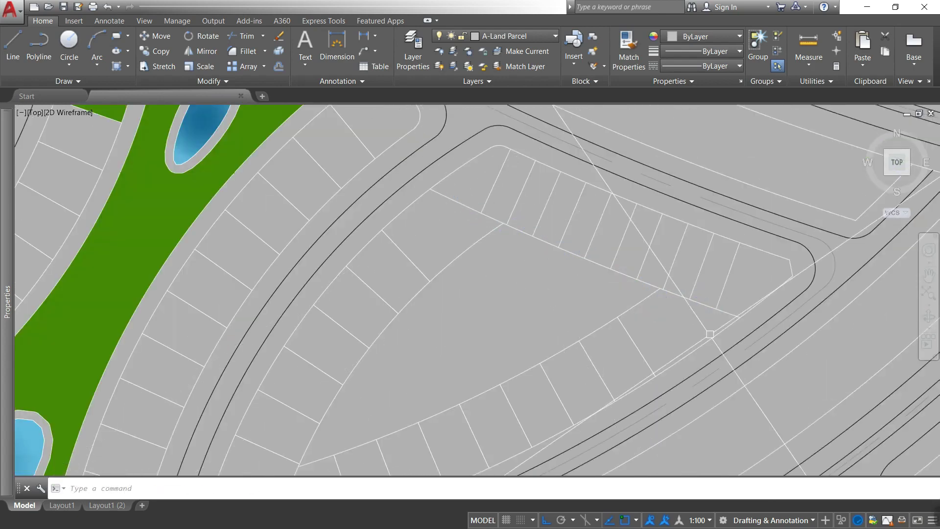
pyautogui.press('Return')
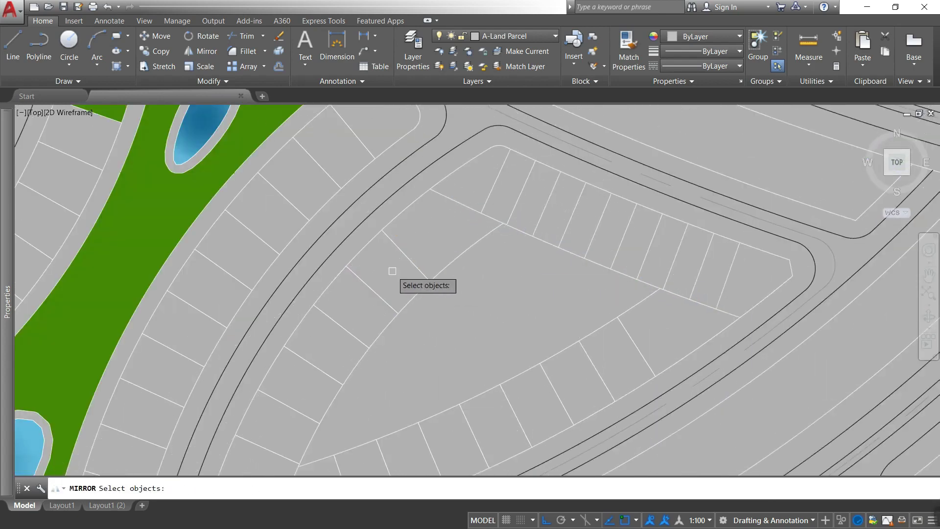
pyautogui.press('Escape')
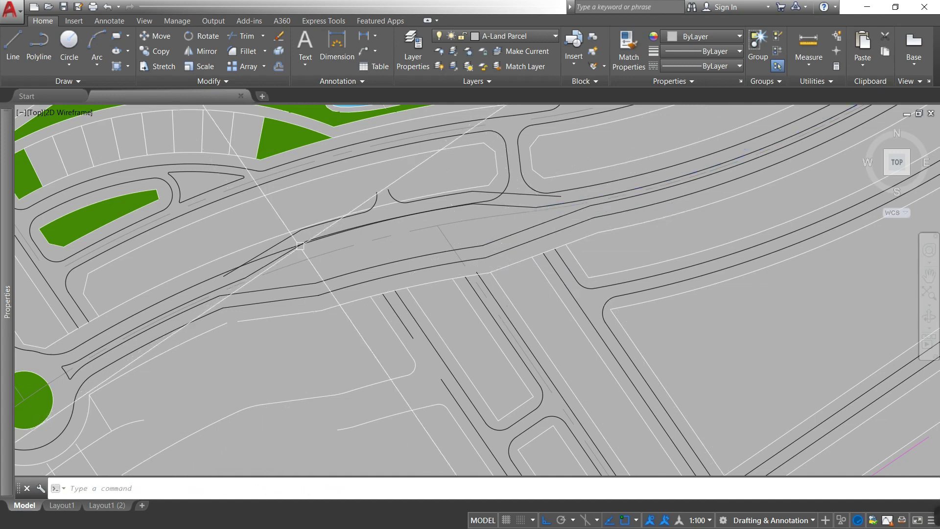
pyautogui.write('o')
pyautogui.press('Return')
pyautogui.press('Return')
pyautogui.press('Escape')
pyautogui.scroll(-2, 510, 317)
pyautogui.scroll(-2, 509, 317)
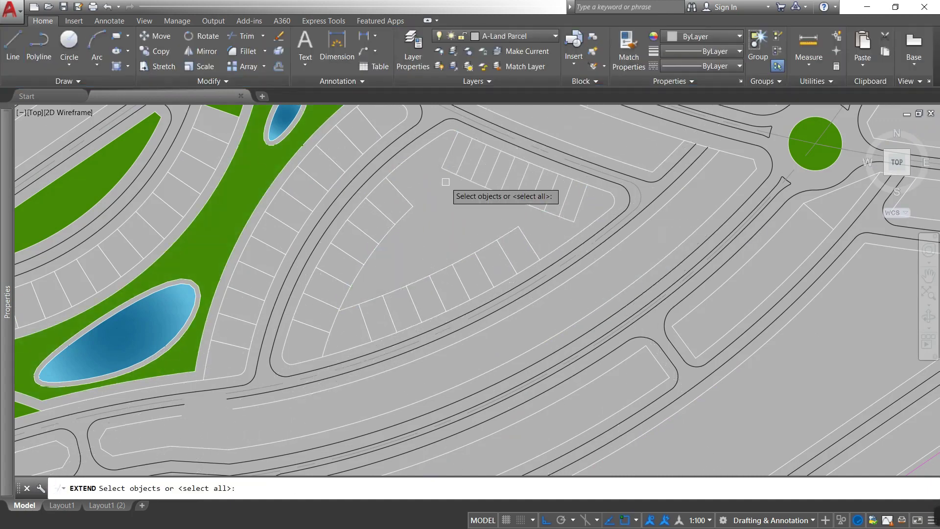
# - Extend the curved block's plot lines to its boundary, using all objects as boundaries
pyautogui.write('ex')
pyautogui.press('Return')
pyautogui.press('Return')
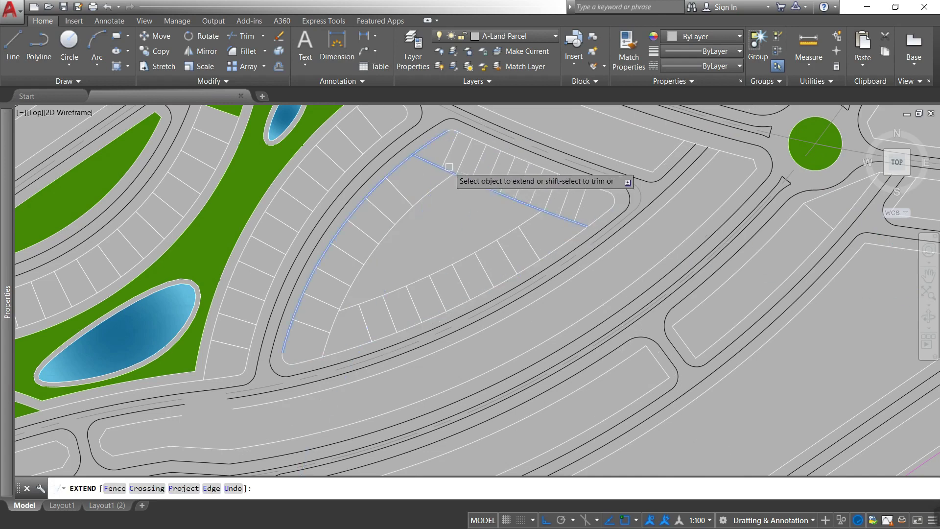
pyautogui.press('Escape')
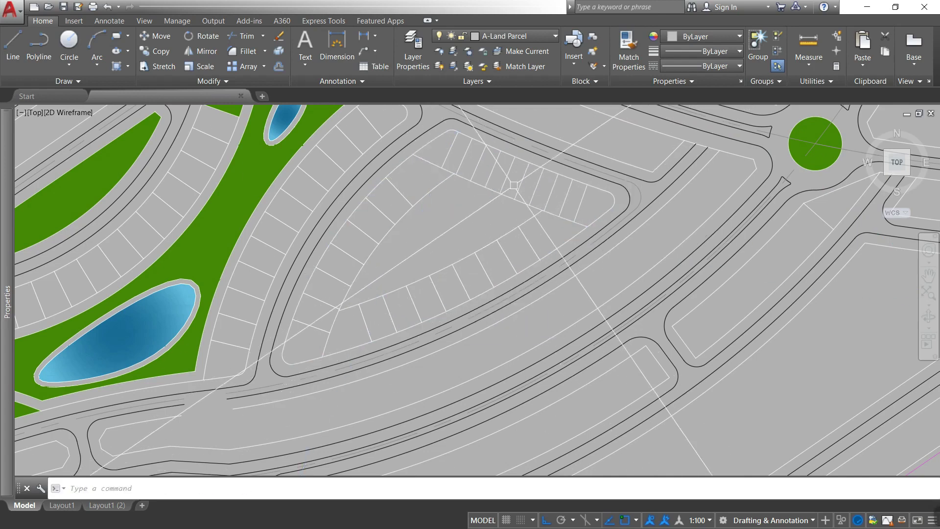
pyautogui.scroll(-5, 467, 277)
pyautogui.scroll(5, 439, 267)
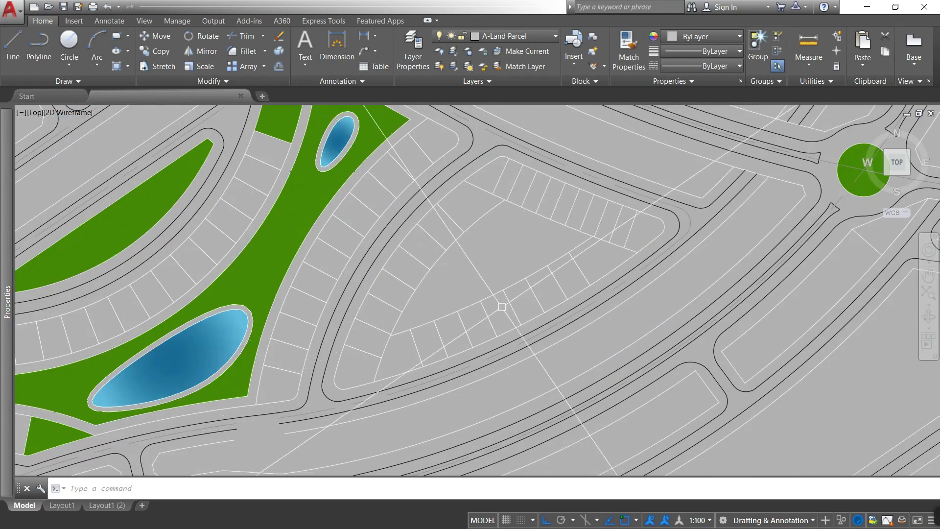
pyautogui.press('Escape')
pyautogui.scroll(-5, 491, 300)
pyautogui.scroll(2, 524, 247)
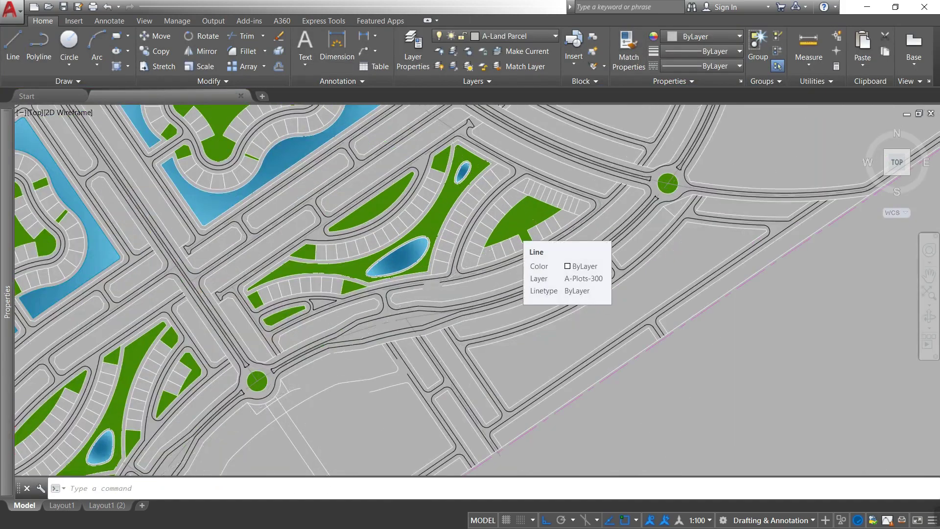
pyautogui.scroll(5, 331, 332)
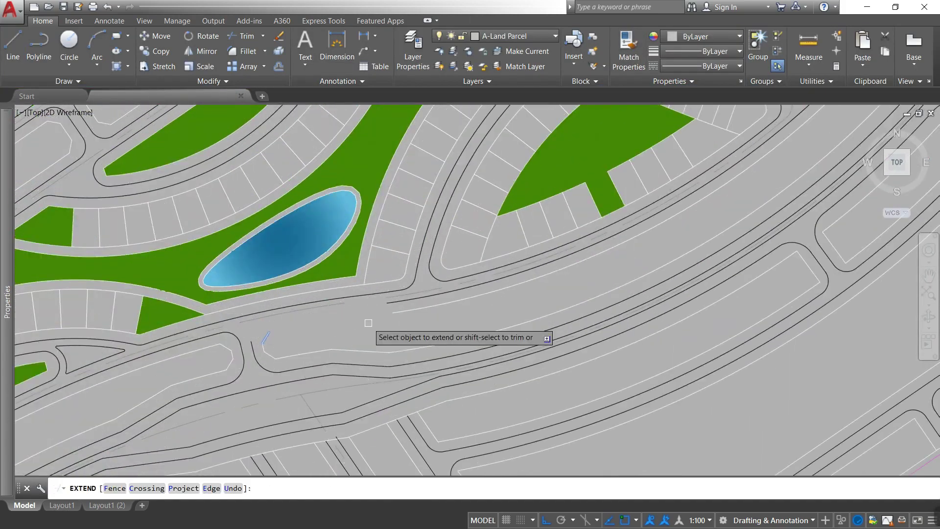
pyautogui.click(392, 306)
pyautogui.press('Escape')
pyautogui.scroll(-2, 450, 317)
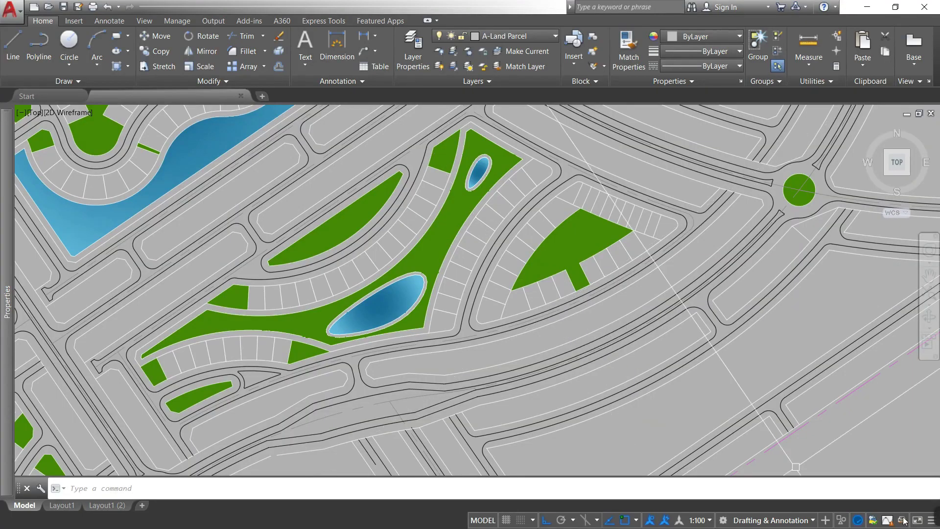
pyautogui.moveTo(354, 366); pyautogui.dragTo(449, 297, button='middle')
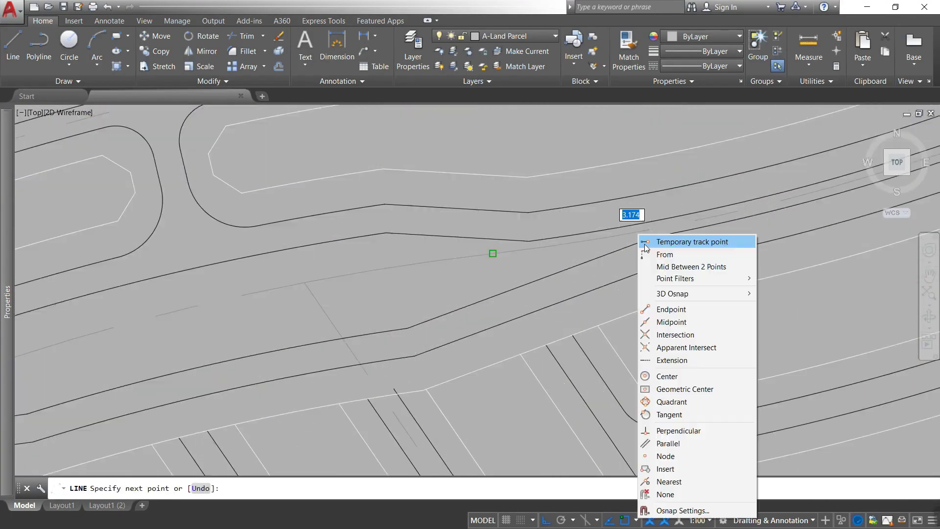
# - Hatch the road area south of the pond
pyautogui.write('h')
pyautogui.press('Return')
pyautogui.click(461, 286)
pyautogui.press('Return')
pyautogui.write('e')
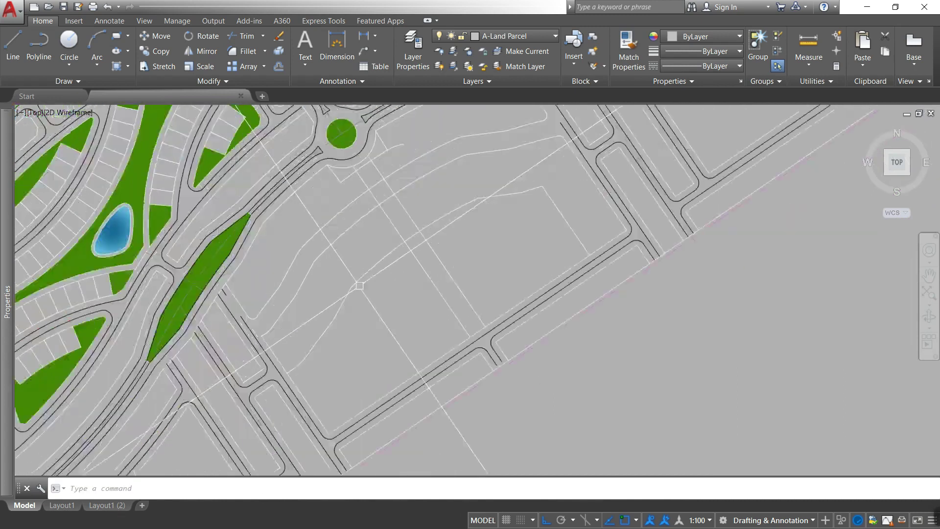
# - Offset the curved parcel line toward the lower right and extend the new lines to the block edge
pyautogui.click(360, 278)
pyautogui.click(389, 308)
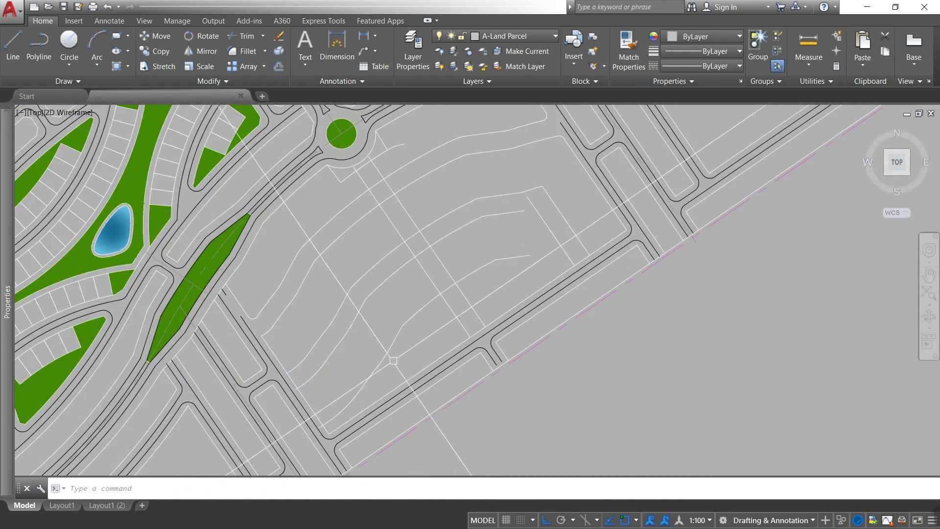
pyautogui.write('ex')
pyautogui.press('Return')
pyautogui.press('Return')
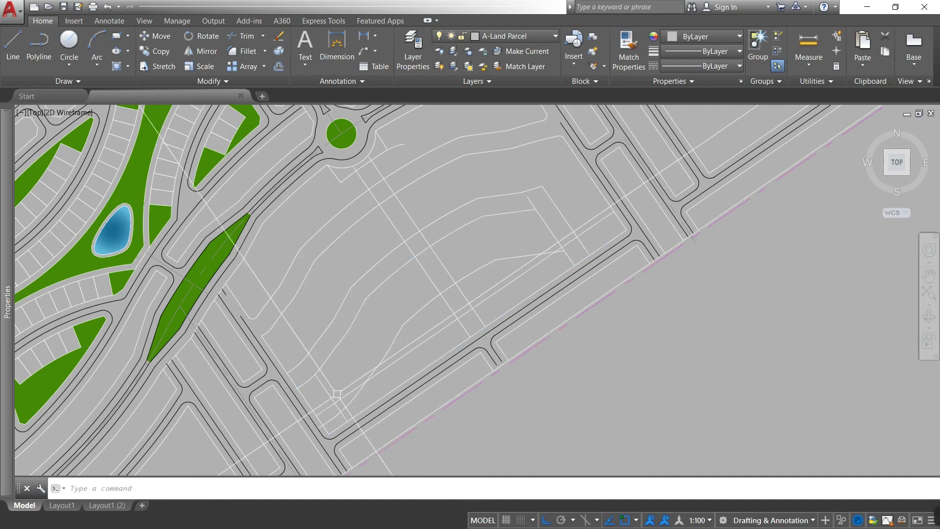
pyautogui.write('o')
pyautogui.press('Return')
pyautogui.press('Return')
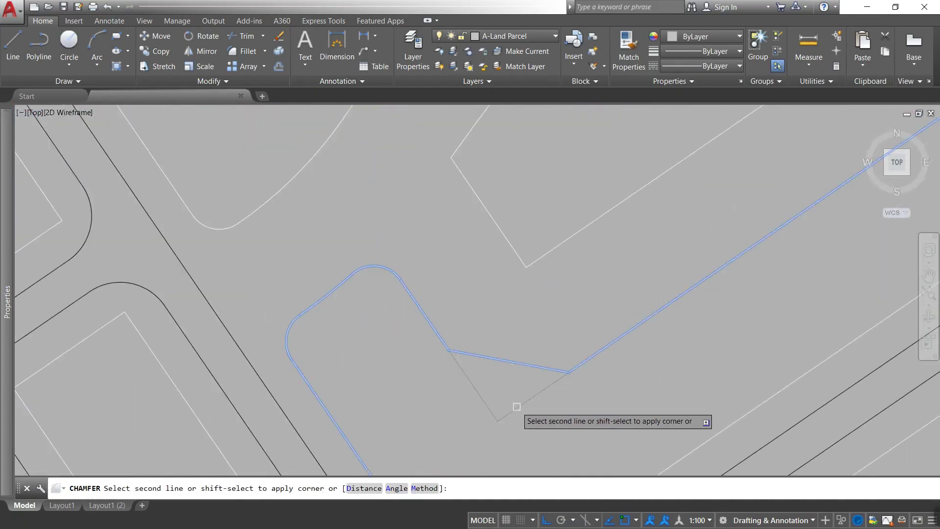
pyautogui.click(497, 421)
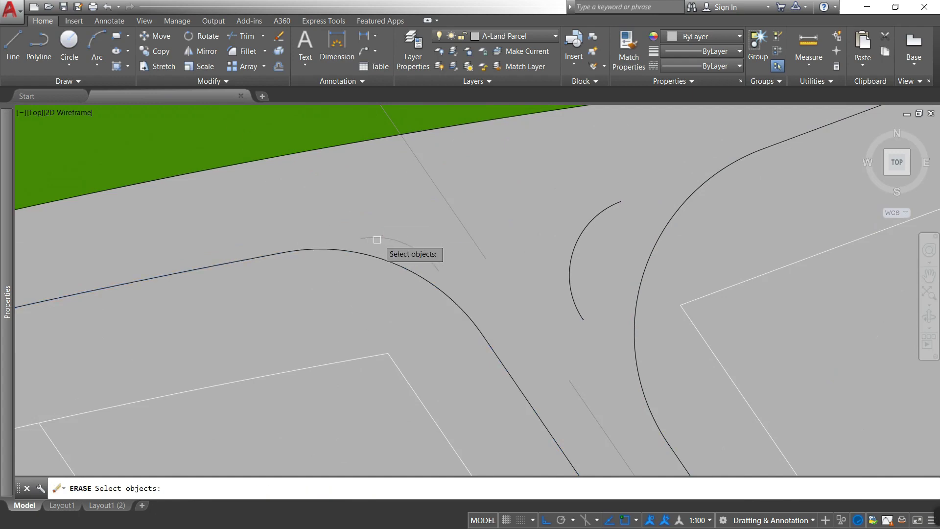
pyautogui.scroll(-5, 423, 191)
pyautogui.scroll(-3, 423, 191)
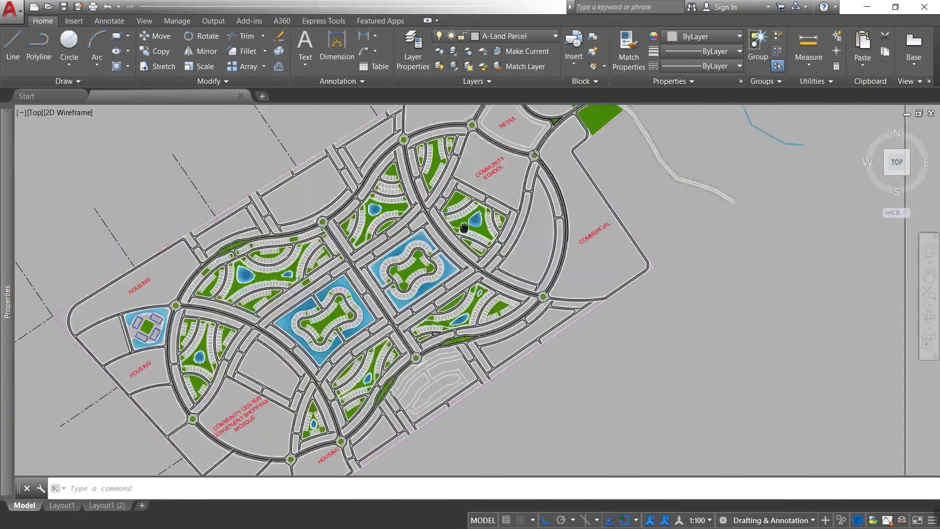
pyautogui.scroll(8, 423, 191)
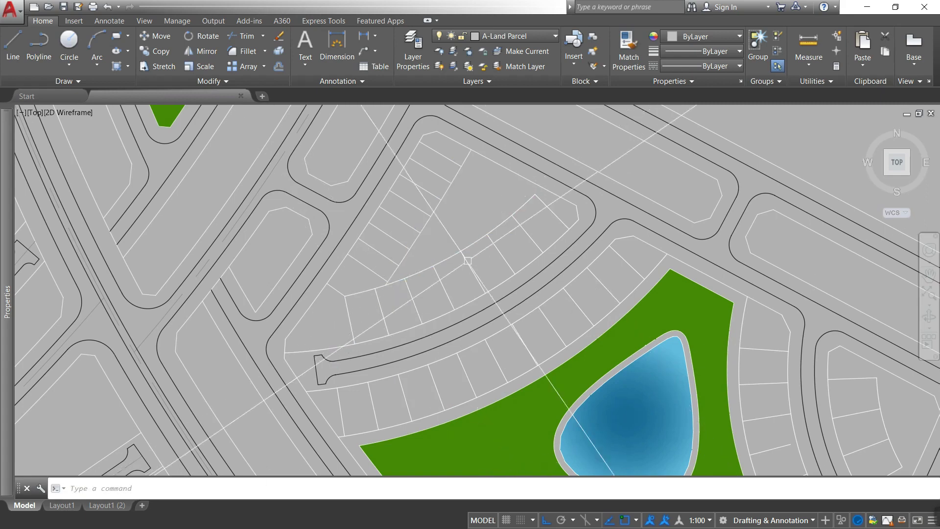
pyautogui.scroll(2, 392, 267)
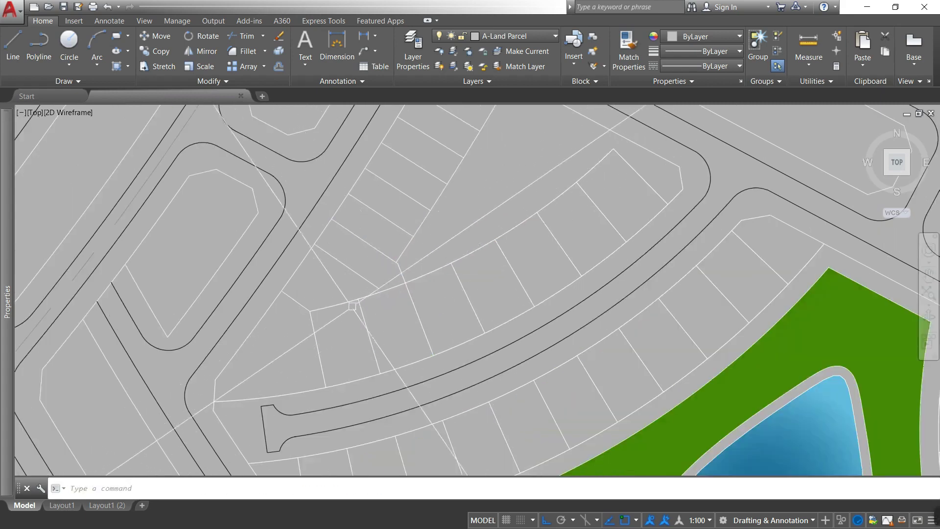
# - Match the green park hatch onto the four small lot hatches around the pond
pyautogui.scroll(-2, 464, 224)
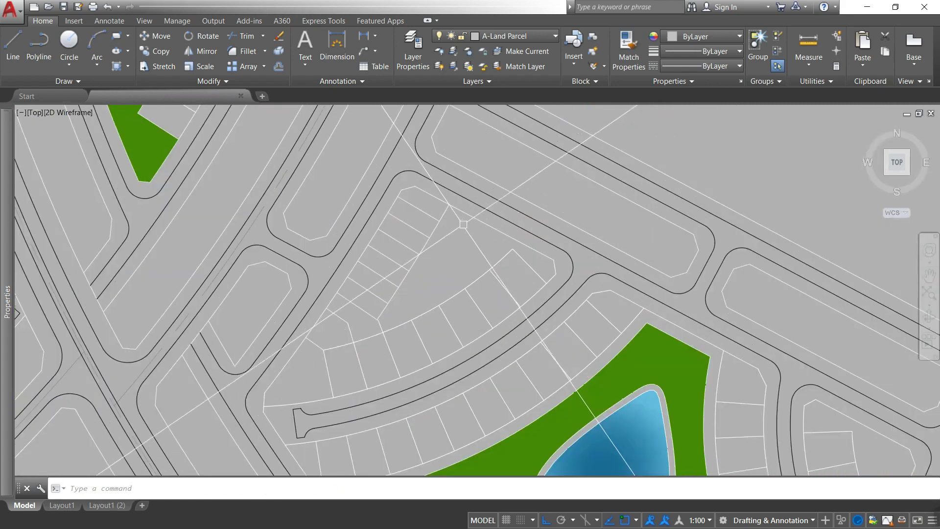
pyautogui.scroll(-3, 319, 255)
pyautogui.scroll(3, 470, 303)
pyautogui.scroll(-4, 470, 294)
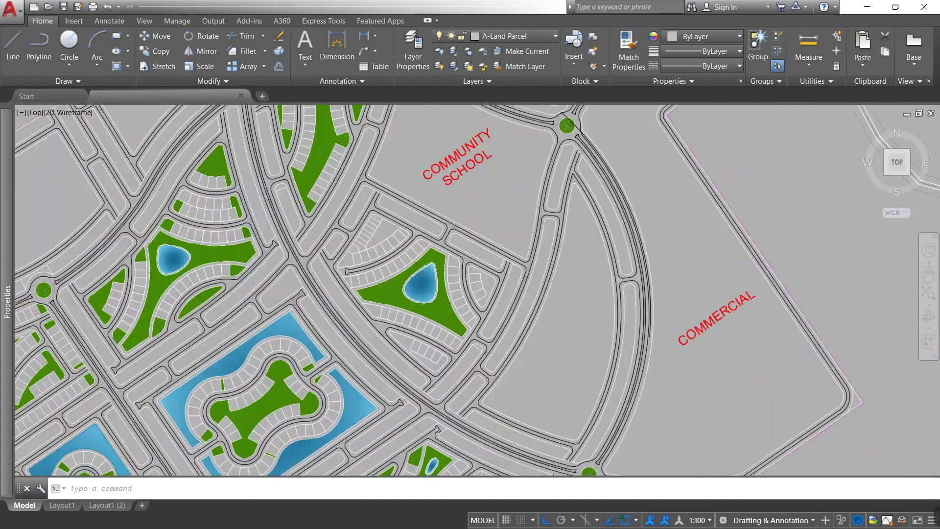
pyautogui.scroll(1, 470, 294)
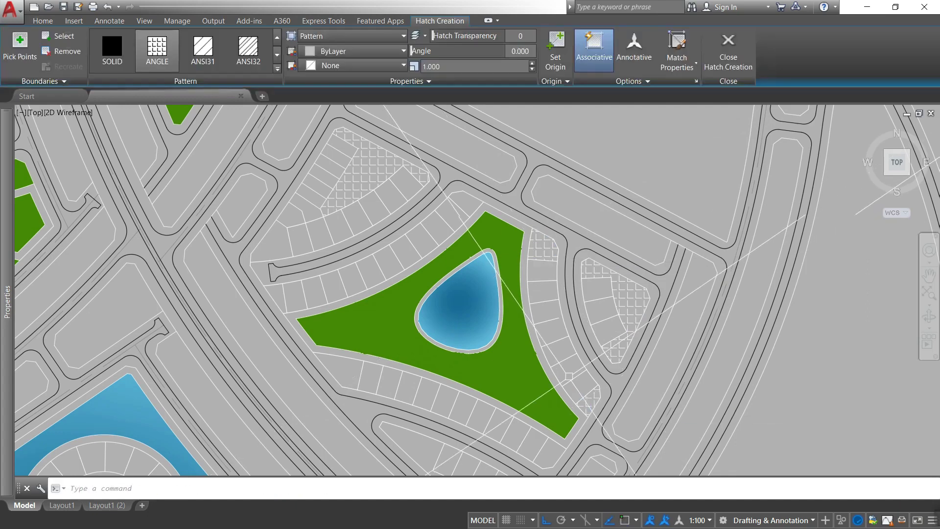
pyautogui.click(527, 201)
pyautogui.click(602, 274)
pyautogui.click(326, 325)
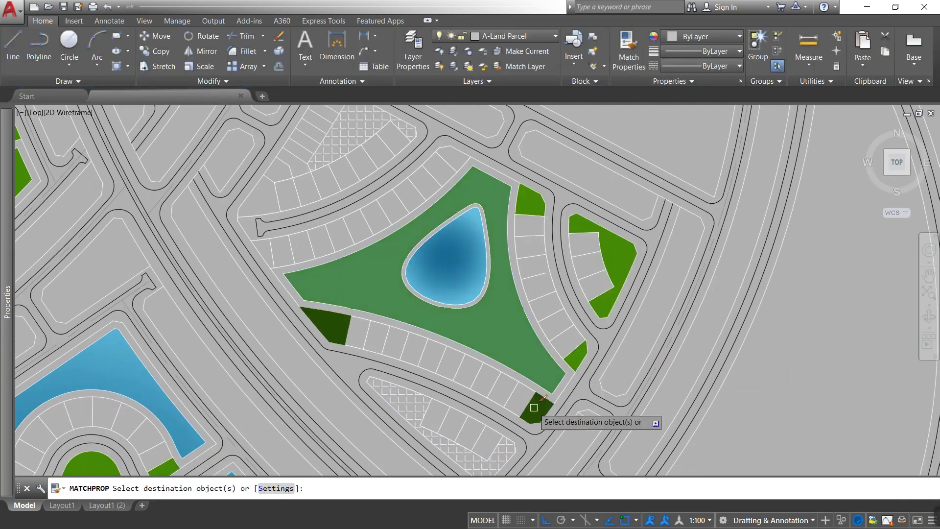
pyautogui.click(536, 409)
pyautogui.click(362, 142)
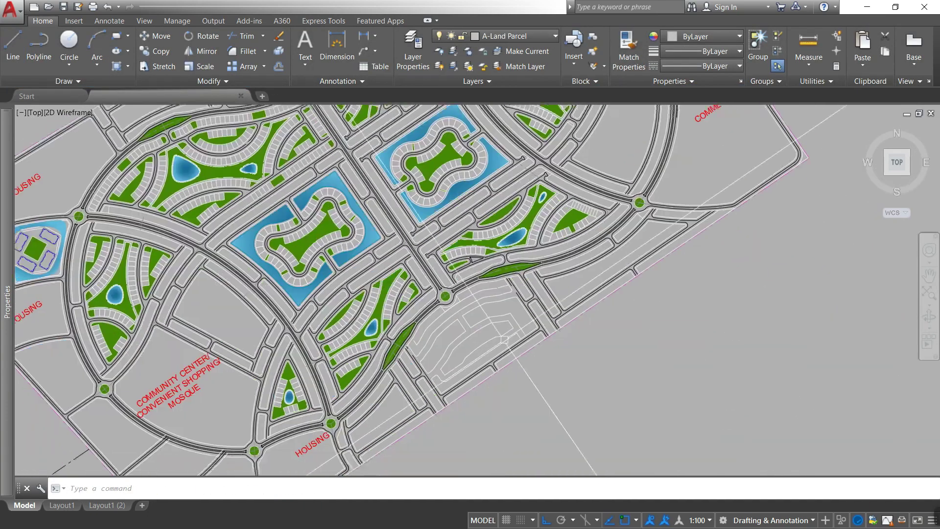
# - Window-select and erase the unwanted curved parcel lines south of the roundabout
pyautogui.press('Escape')
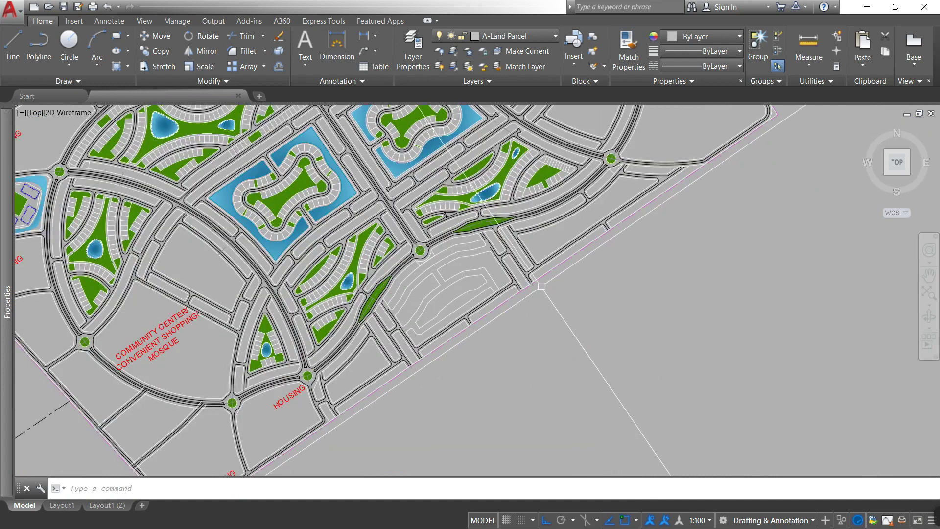
pyautogui.scroll(4, 272, 333)
pyautogui.write('x')
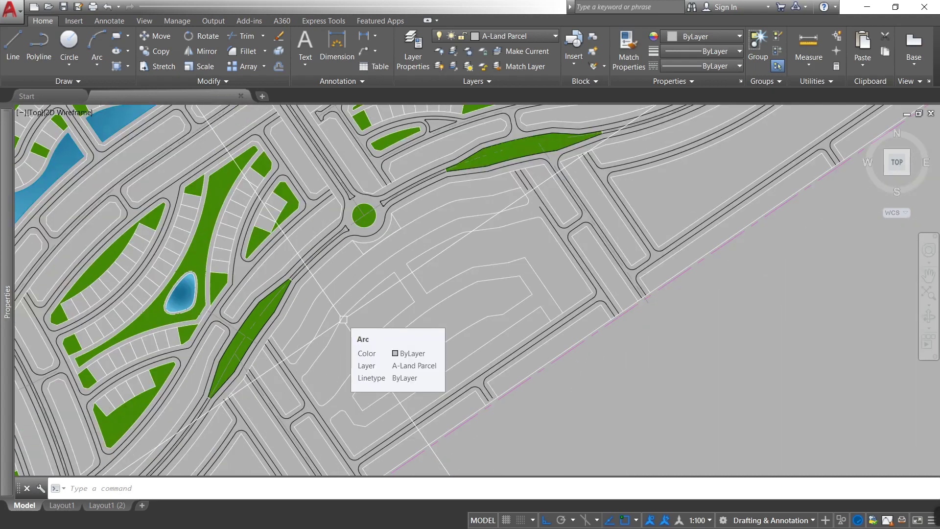
pyautogui.write('e')
pyautogui.press('Return')
pyautogui.click(423, 360)
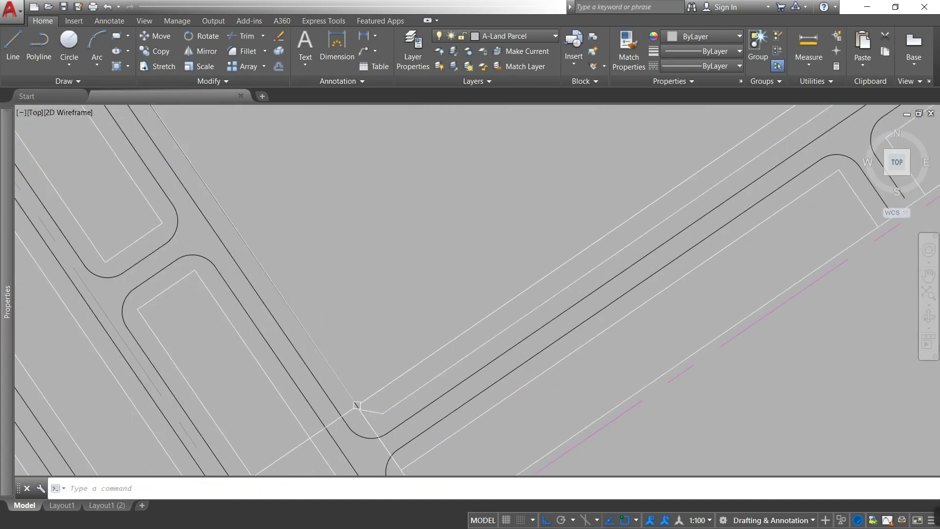
pyautogui.scroll(5, 375, 338)
pyautogui.click(329, 310)
pyautogui.press('Escape')
pyautogui.scroll(2, 311, 277)
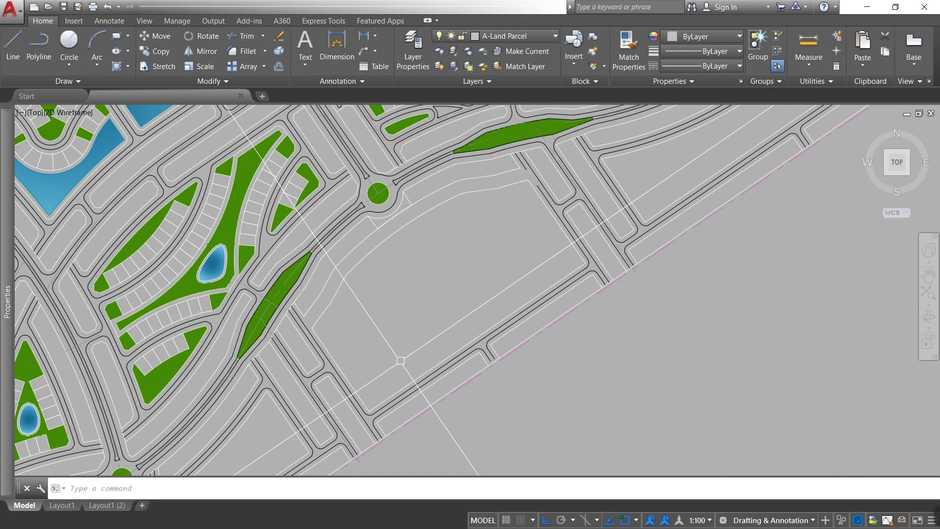
# - Offset the block boundary at the default distance and round the corner between two edges
pyautogui.write('o')
pyautogui.press('Return')
pyautogui.press('Return')
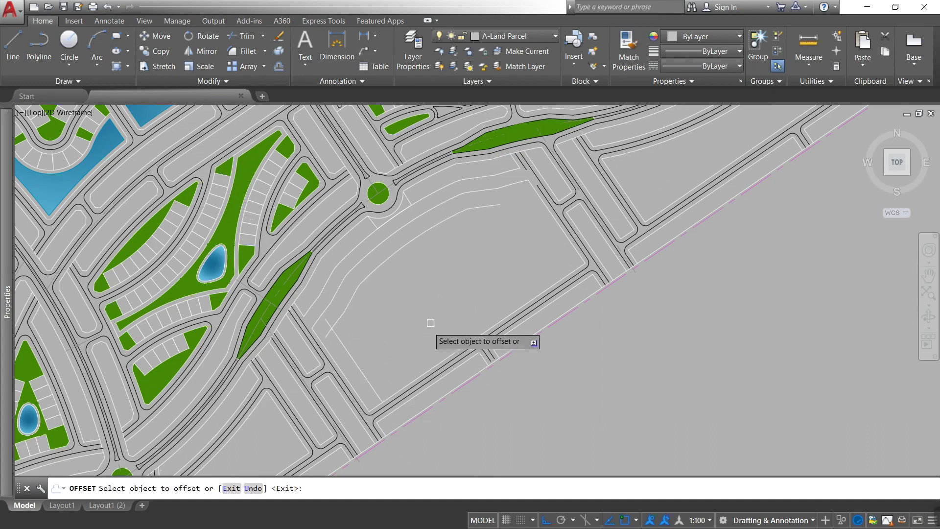
pyautogui.press('Return')
# - Draw a short multiline inside the block between two picked points
pyautogui.press('Return')
pyautogui.click(378, 391)
pyautogui.click(336, 325)
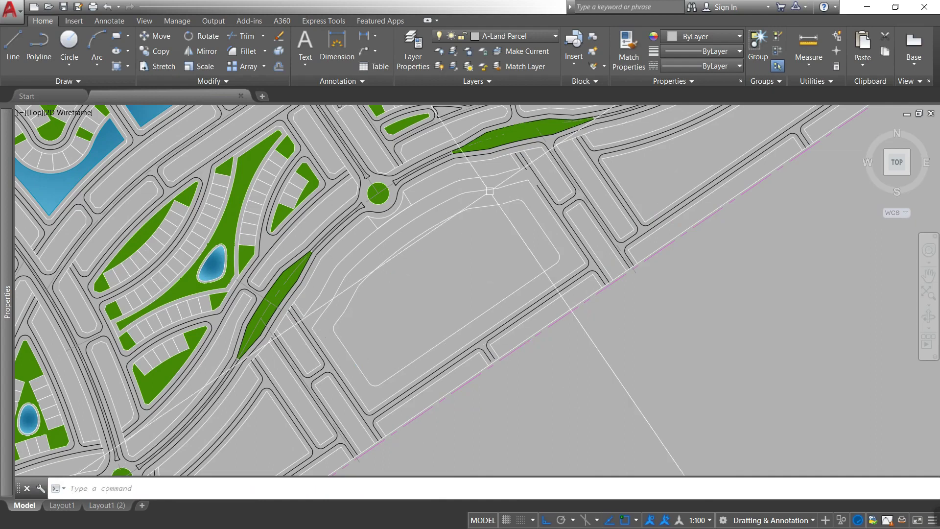
pyautogui.scroll(5, 490, 191)
pyautogui.scroll(-5, 531, 248)
pyautogui.write('l')
pyautogui.press('Return')
pyautogui.press('Escape')
pyautogui.write('ml')
pyautogui.press('Return')
pyautogui.click(396, 219)
pyautogui.click(443, 289)
pyautogui.write('o')
pyautogui.press('Return')
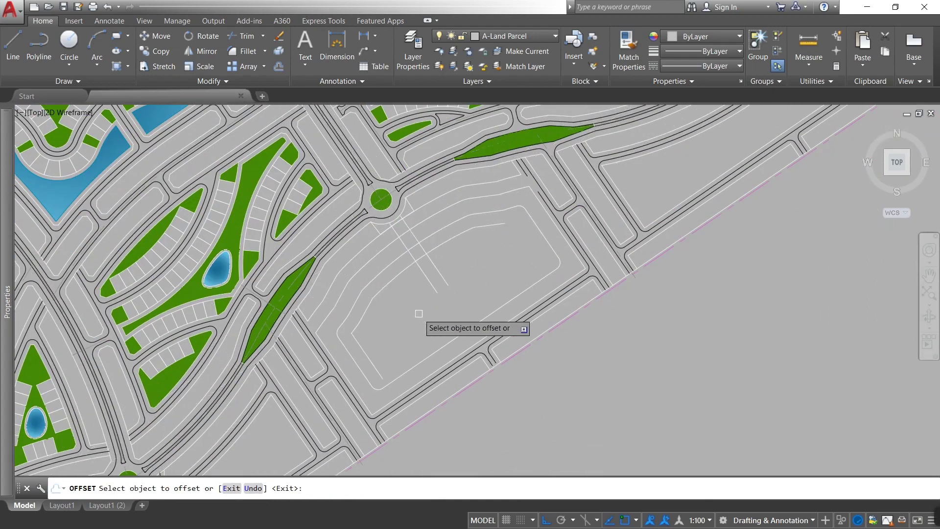
pyautogui.press('Escape')
# - Select the lines inside the block for trimming, then cancel the trim
pyautogui.scroll(2, 392, 338)
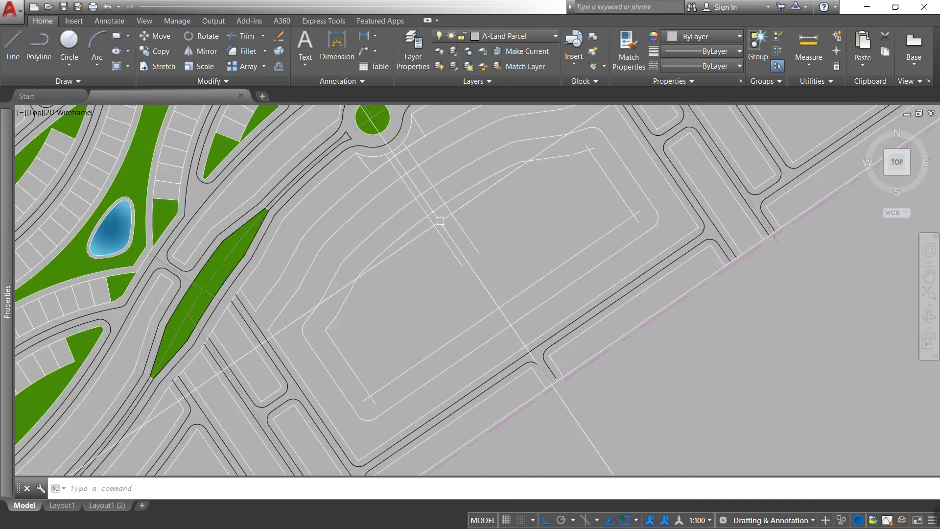
pyautogui.moveTo(392, 294); pyautogui.dragTo(383, 342, button='middle')
pyautogui.click(396, 208)
pyautogui.click(571, 197)
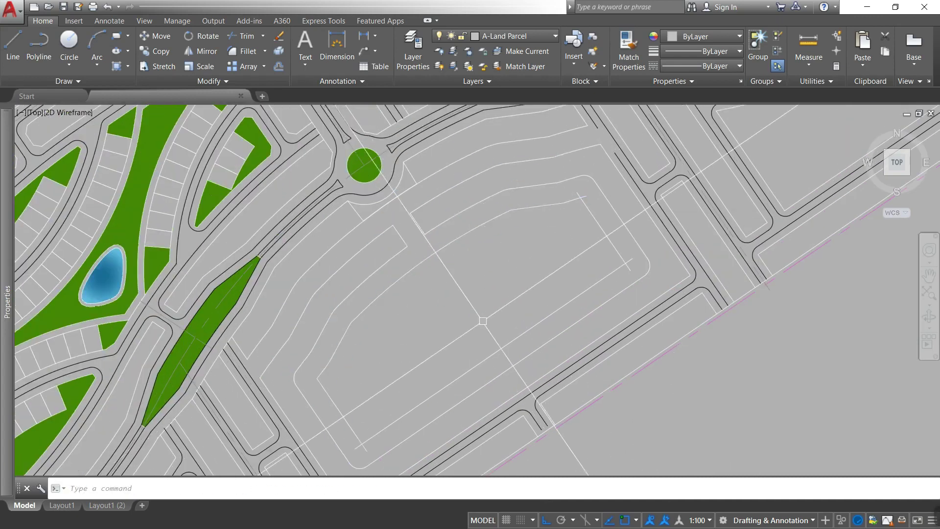
pyautogui.write('tr')
pyautogui.press('Return')
pyautogui.press('Return')
pyautogui.press('Escape')
# - Offset the block's outer contour inward by one step
pyautogui.scroll(5, 617, 168)
pyautogui.scroll(-4, 500, 256)
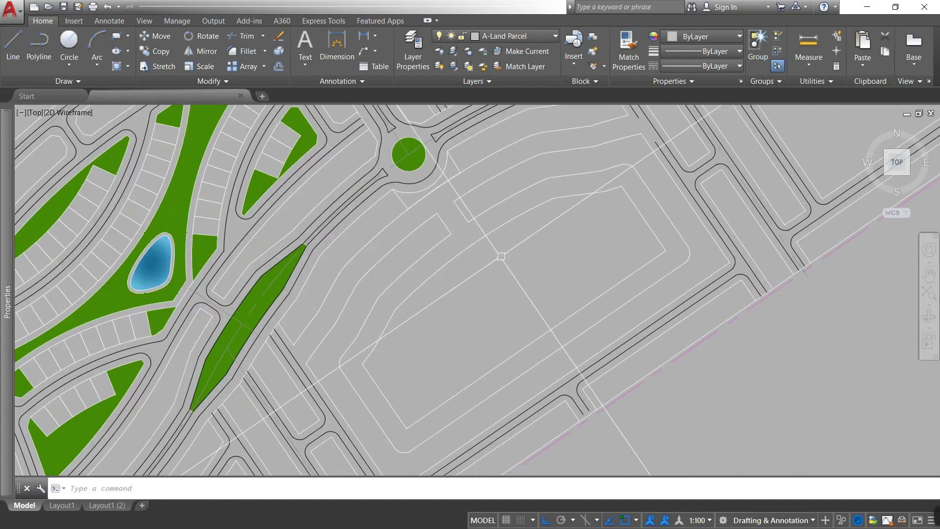
pyautogui.write('o')
pyautogui.press('Return')
pyautogui.press('Return')
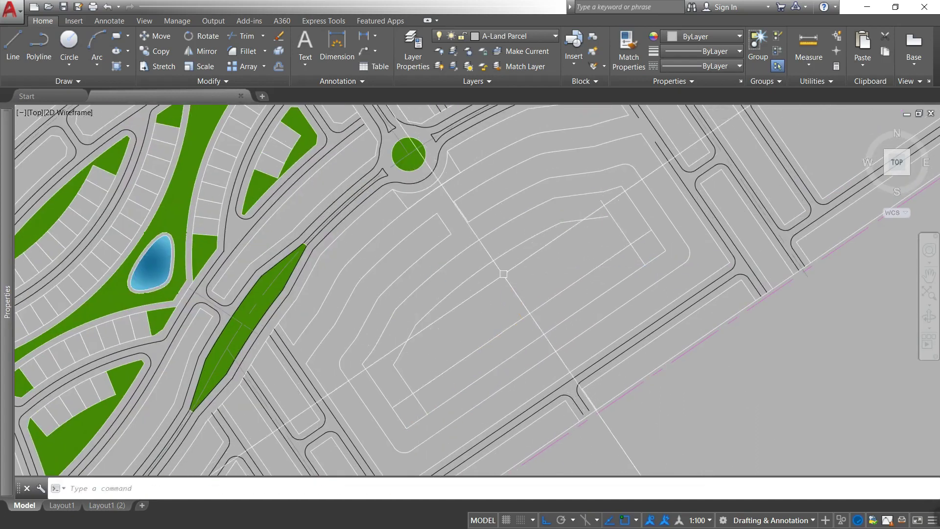
pyautogui.click(507, 329)
pyautogui.press('Return')
pyautogui.press('Return')
pyautogui.press('Escape')
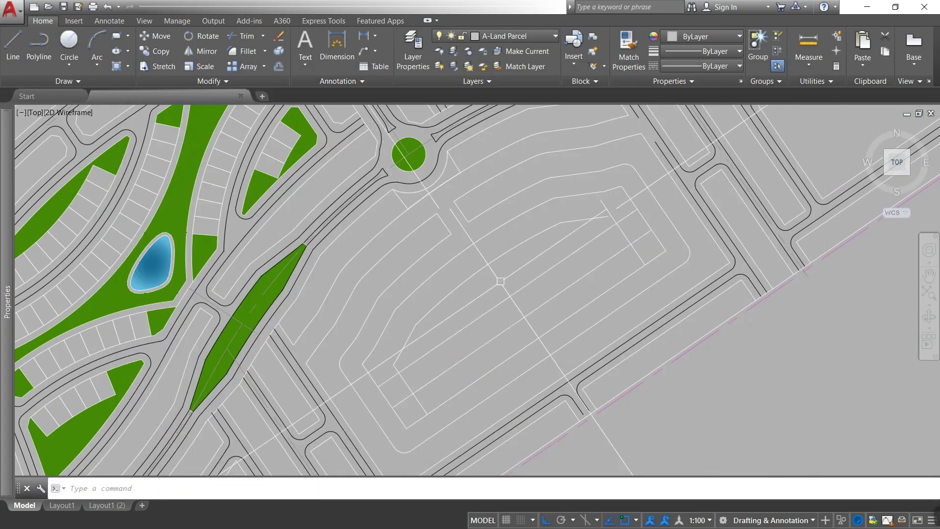
# - Pan to the block and offset a contour line toward its inner side
pyautogui.moveTo(557, 348); pyautogui.dragTo(537, 297, button='middle')
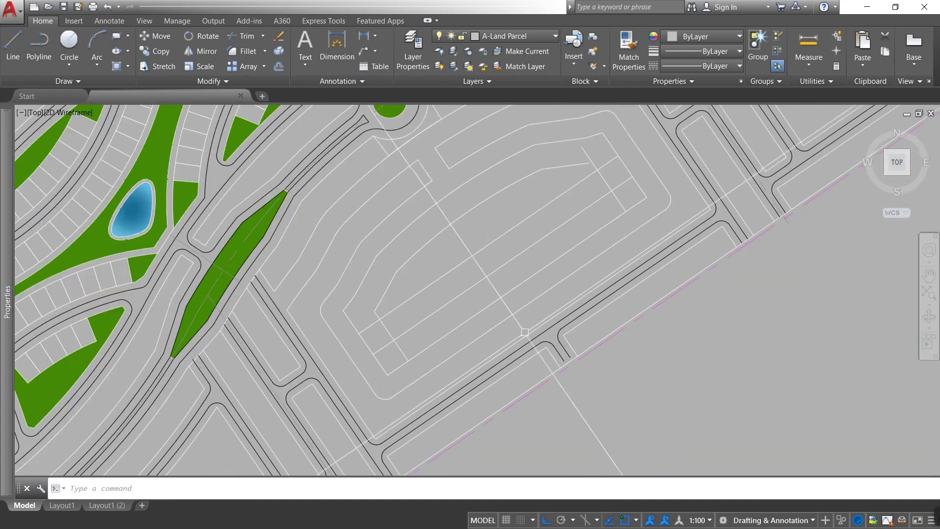
pyautogui.press('Return')
pyautogui.press('Return')
pyautogui.click(469, 274)
pyautogui.click(414, 296)
pyautogui.press('Return')
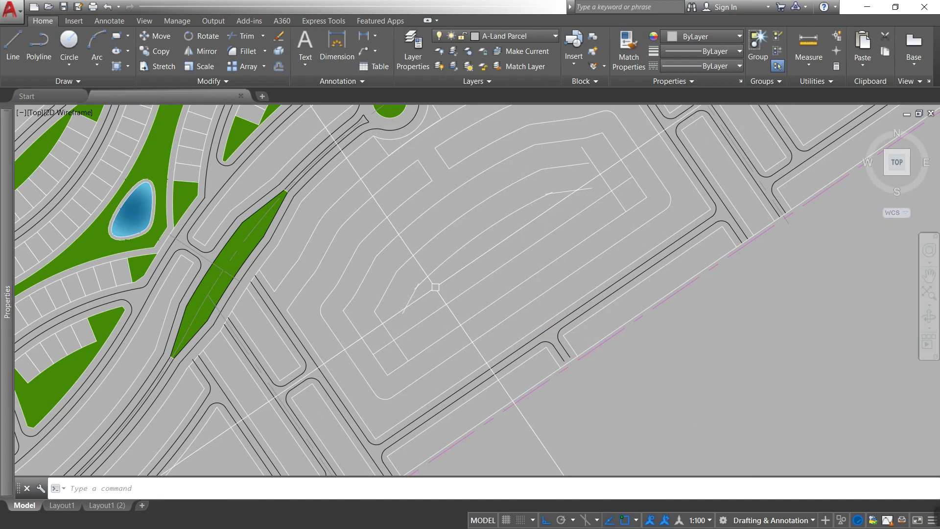
# - Offset the next contour inward to add another nested plot line
pyautogui.press('Return')
pyautogui.press('Return')
pyautogui.click(435, 277)
pyautogui.click(436, 321)
pyautogui.press('Return')
pyautogui.press('Return')
# - Trim a stray contour segment and another segment near the block centre
pyautogui.press('Return')
pyautogui.press('Escape')
pyautogui.write('tr')
pyautogui.press('Return')
pyautogui.press('Return')
pyautogui.click(413, 294)
pyautogui.press('Return')
pyautogui.press('Return')
pyautogui.write('e')
# - Offset one more contour copy toward the upper right of the block
pyautogui.press('Return')
pyautogui.write('tr')
pyautogui.press('Return')
pyautogui.press('Return')
pyautogui.click(447, 336)
# - Extend the diagonal guide and contours to their boundary and erase the faint diagonal line
pyautogui.press('Return')
pyautogui.press('Return')
pyautogui.press('Return')
pyautogui.click(455, 294)
pyautogui.click(489, 235)
pyautogui.press('Escape')
pyautogui.write('e')
pyautogui.press('Return')
pyautogui.write('ex')
pyautogui.press('Return')
pyautogui.press('Return')
pyautogui.moveTo(877, 181); pyautogui.dragTo(565, 228)
pyautogui.press('Return')
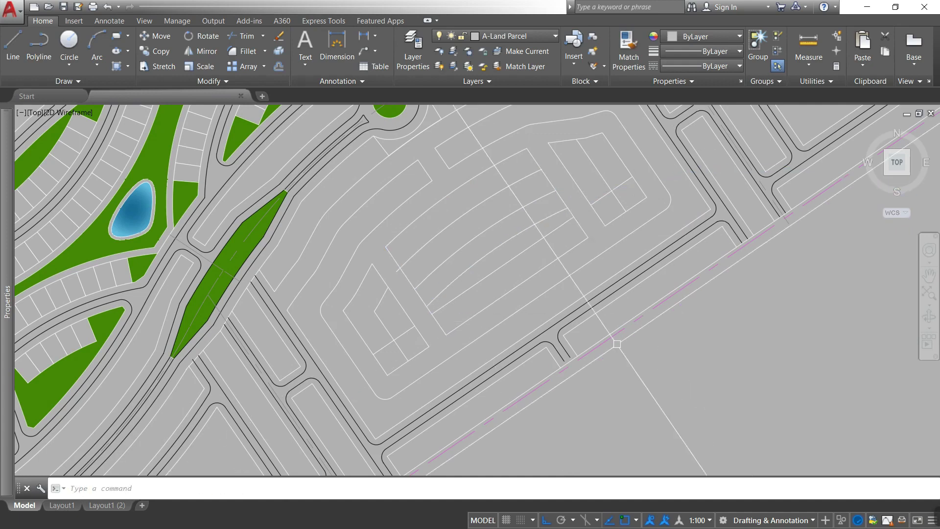
pyautogui.click(482, 280)
pyautogui.press('Return')
pyautogui.write('o')
# - Trim the two curved lines crossing the plots and erase a short leftover line
pyautogui.press('Return')
pyautogui.press('Return')
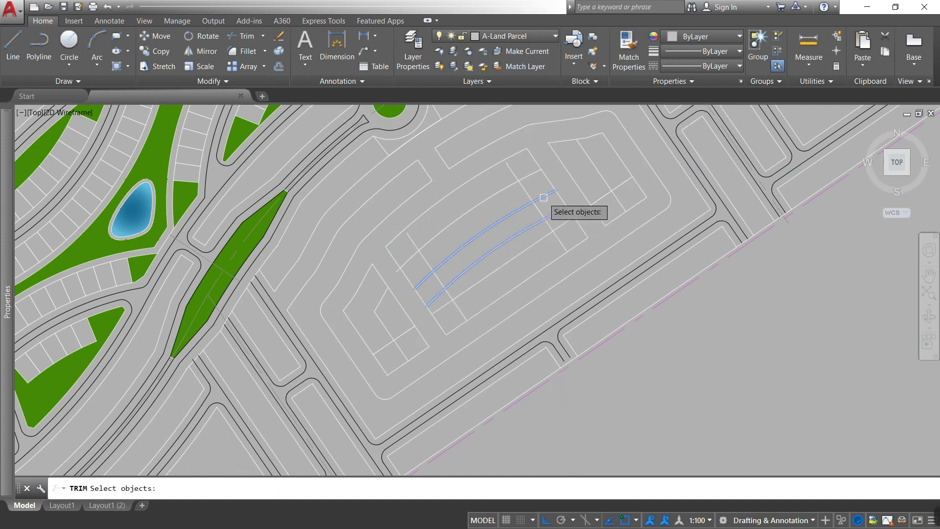
pyautogui.moveTo(419, 299); pyautogui.dragTo(383, 312)
pyautogui.press('Return')
pyautogui.click(382, 313)
pyautogui.press('Return')
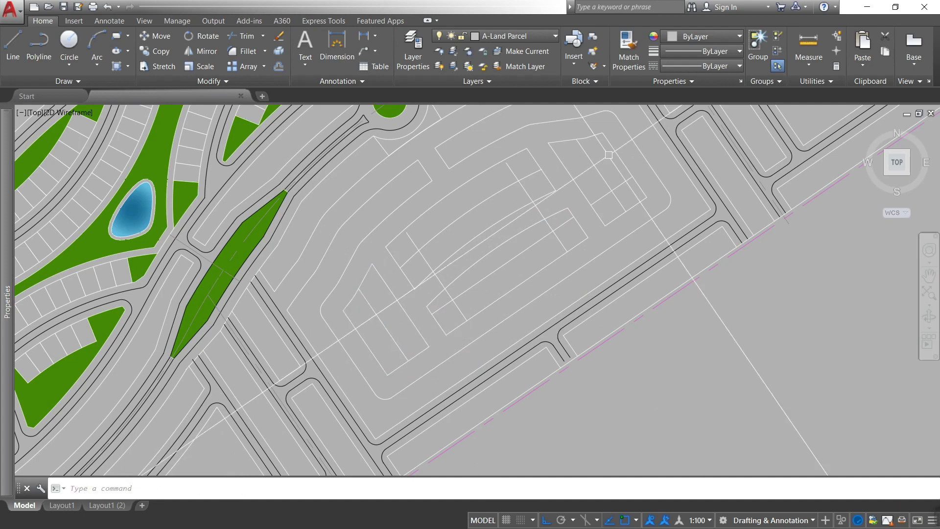
# - Erase the leftover line at the block edge and begin trimming there
pyautogui.click(461, 312)
pyautogui.press('Return')
pyautogui.scroll(-2, 465, 308)
pyautogui.scroll(3, 467, 308)
pyautogui.write('tr')
pyautogui.press('Return')
pyautogui.press('Return')
pyautogui.scroll(-3, 599, 224)
pyautogui.scroll(-2, 596, 342)
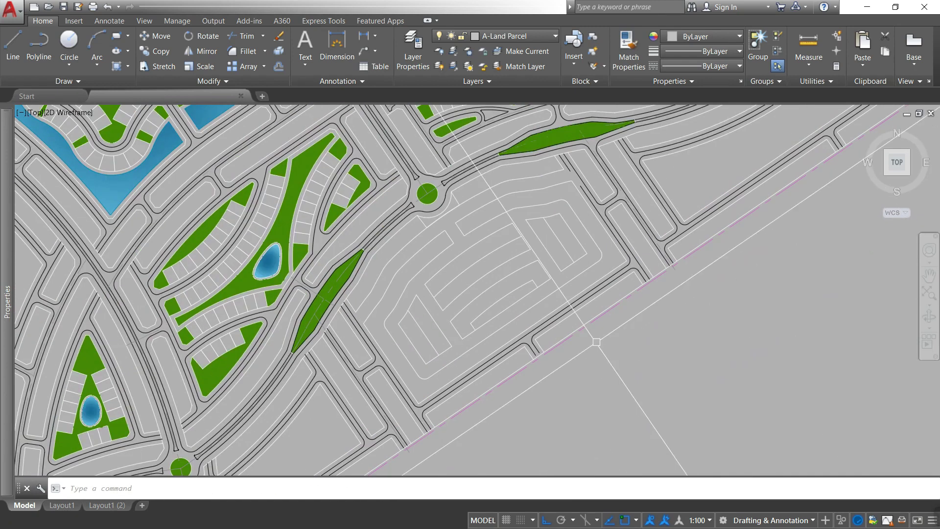
pyautogui.scroll(2, 516, 325)
pyautogui.scroll(-3, 388, 353)
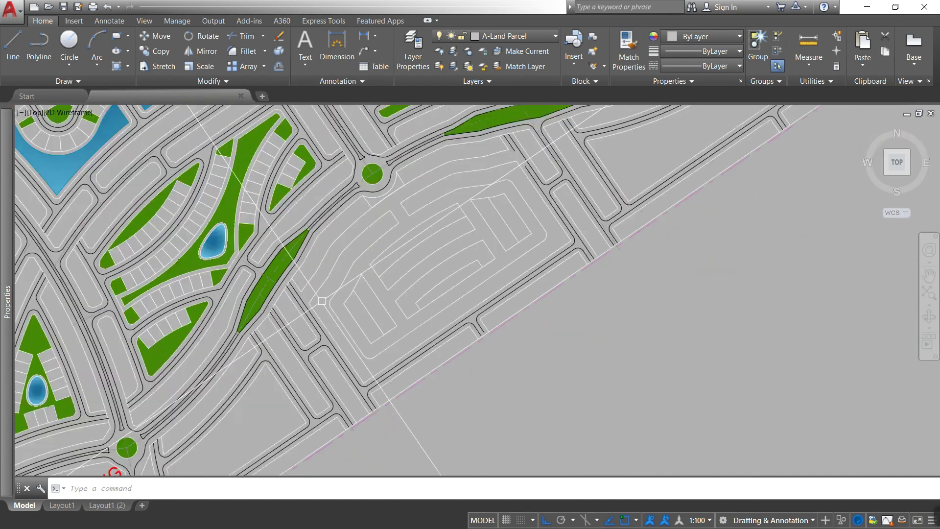
pyautogui.scroll(3, 343, 274)
# - Offset the block boundary inward and match the copy to the black road line
pyautogui.write('o')
pyautogui.press('Return')
pyautogui.press('Return')
pyautogui.click(346, 254)
pyautogui.click(321, 263)
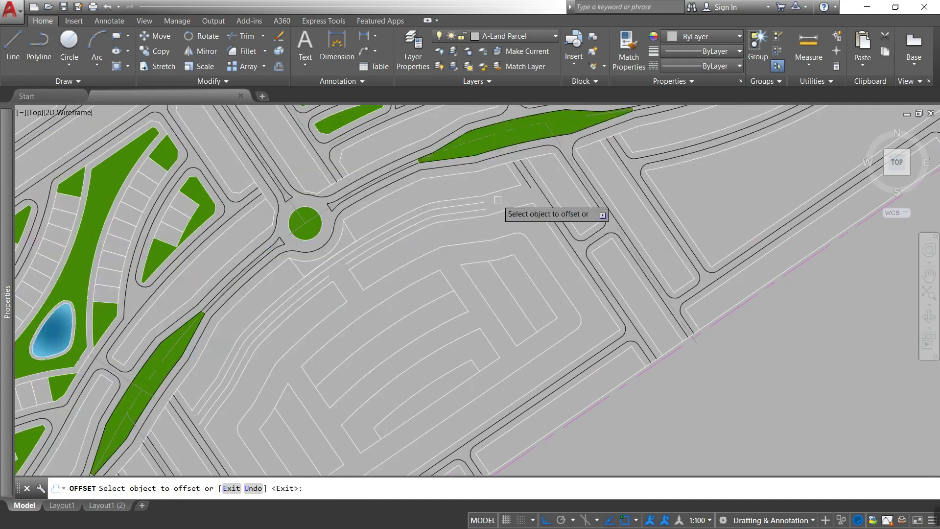
pyautogui.click(560, 231)
pyautogui.click(336, 268)
pyautogui.press('Return')
# - Tidy the new plot line corners with trim and fillet
pyautogui.scroll(5, 485, 228)
pyautogui.write('tr')
pyautogui.press('Return')
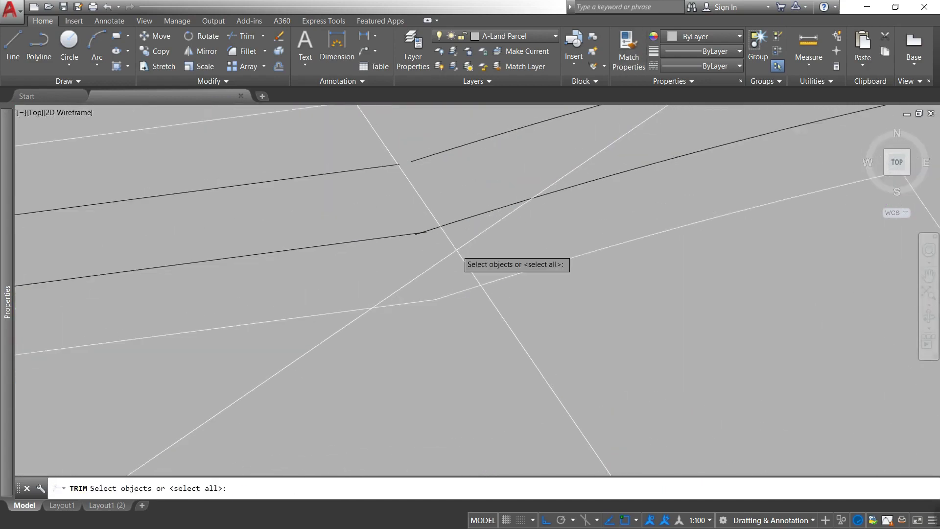
pyautogui.scroll(-5, 533, 308)
pyautogui.write('f')
pyautogui.press('Return')
pyautogui.press('Return')
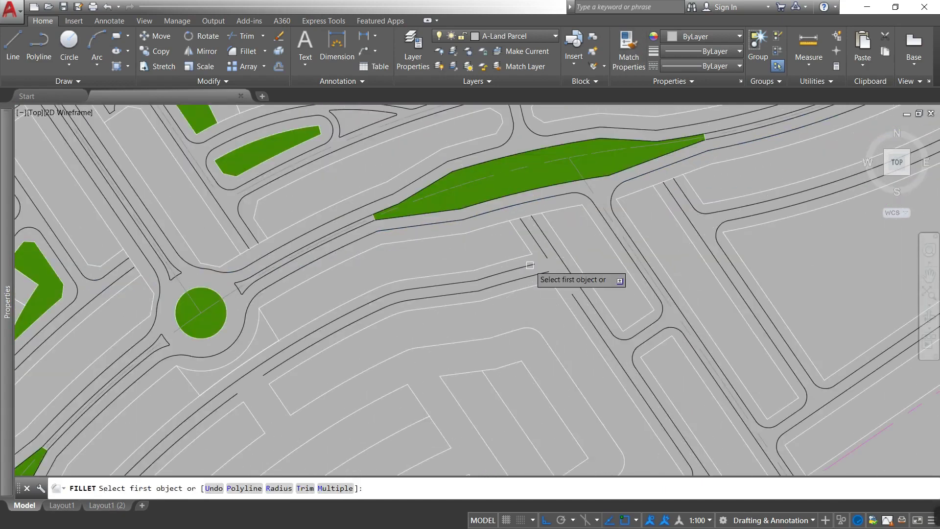
pyautogui.press('Escape')
pyautogui.scroll(-2, 563, 343)
pyautogui.scroll(4, 447, 365)
pyautogui.write('o')
# - Offset the lot boundary just outside itself, with the new line black like the road edges
pyautogui.press('Return')
pyautogui.press('Return')
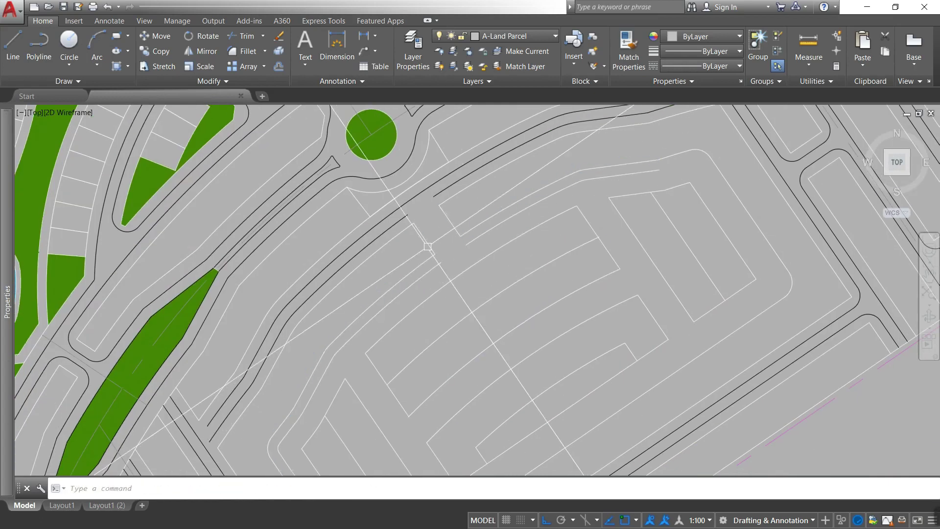
pyautogui.click(487, 237)
pyautogui.press('Return')
pyautogui.write('o')
pyautogui.press('Return')
pyautogui.press('Return')
pyautogui.click(627, 198)
pyautogui.click(724, 181)
pyautogui.scroll(-3, 419, 350)
pyautogui.scroll(3, 483, 320)
pyautogui.scroll(-5, 609, 331)
pyautogui.scroll(5, 609, 332)
pyautogui.press('Escape')
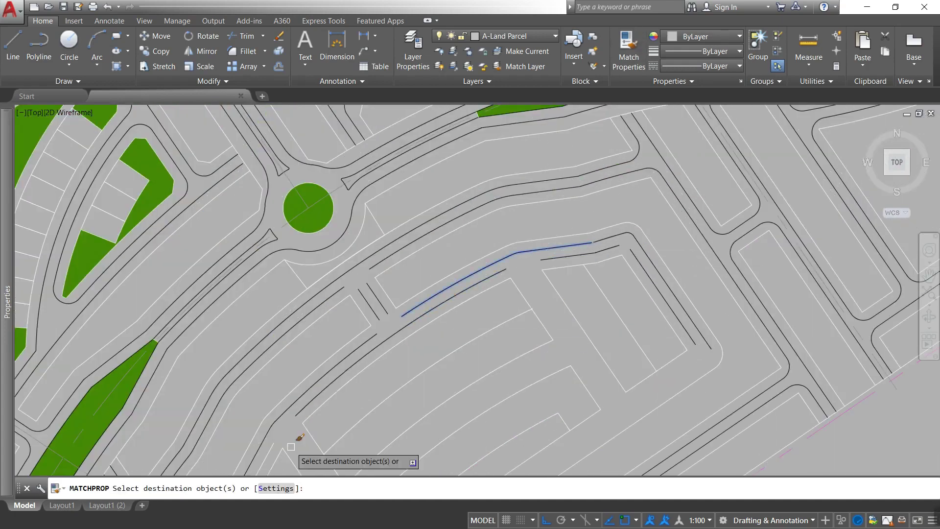
pyautogui.press('Escape')
# - Stretch the road-side lines using a crossing selection window
pyautogui.scroll(-2, 723, 394)
pyautogui.scroll(2, 483, 300)
pyautogui.moveTo(483, 300); pyautogui.dragTo(465, 313, button='middle')
pyautogui.write('s')
pyautogui.press('Return')
pyautogui.click(583, 325)
pyautogui.click(532, 409)
pyautogui.press('Escape')
pyautogui.scroll(4, 685, 294)
pyautogui.scroll(2, 756, 214)
# - Trim and extend the plot lines along the road edges
pyautogui.write('tr')
pyautogui.press('Return')
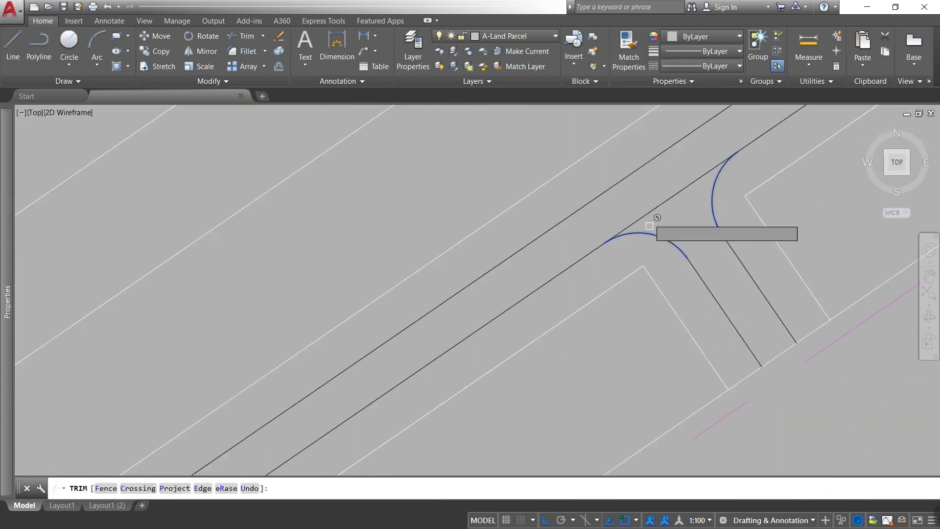
pyautogui.press('Escape')
pyautogui.scroll(-5, 650, 225)
pyautogui.scroll(2, 627, 328)
pyautogui.press('Escape')
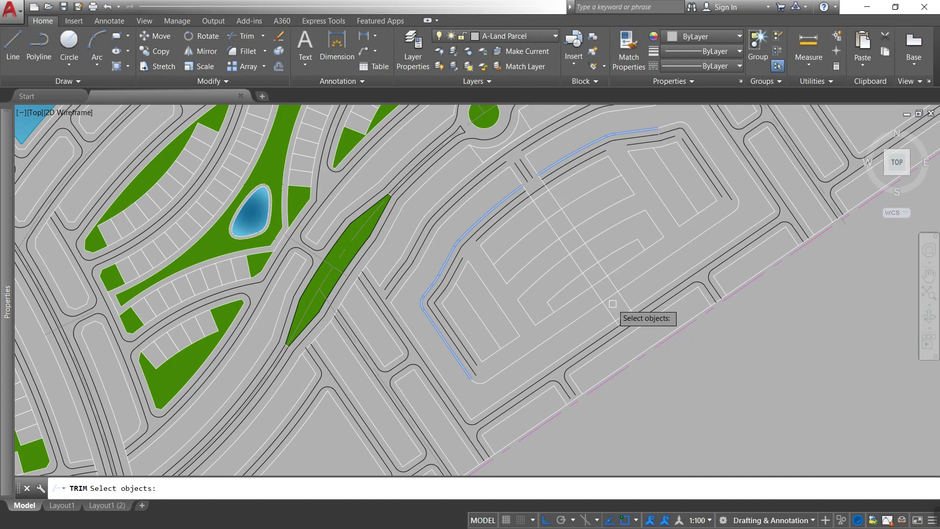
pyautogui.scroll(3, 602, 293)
pyautogui.press('Escape')
# - Explode the blue block boundary into separate lines
pyautogui.write('x')
pyautogui.press('Return')
pyautogui.click(656, 176)
pyautogui.click(546, 281)
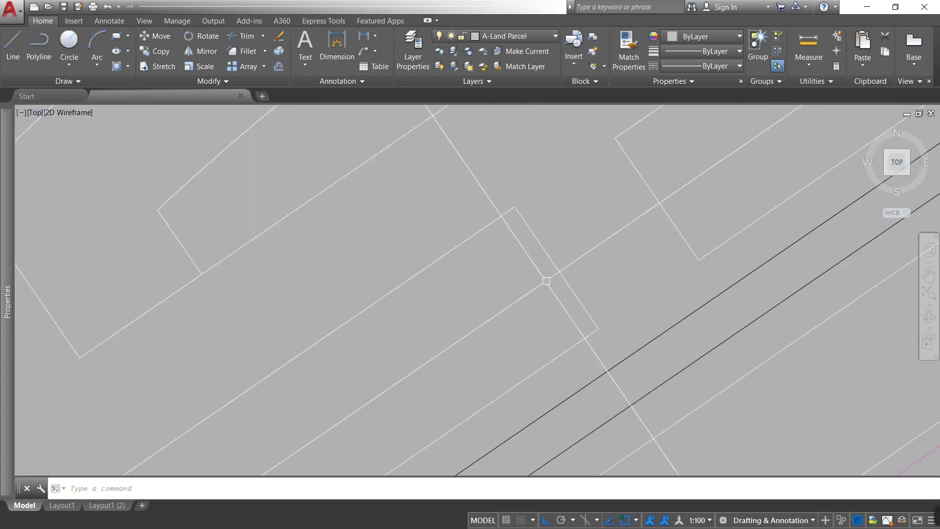
pyautogui.scroll(-5, 597, 214)
pyautogui.press('Return')
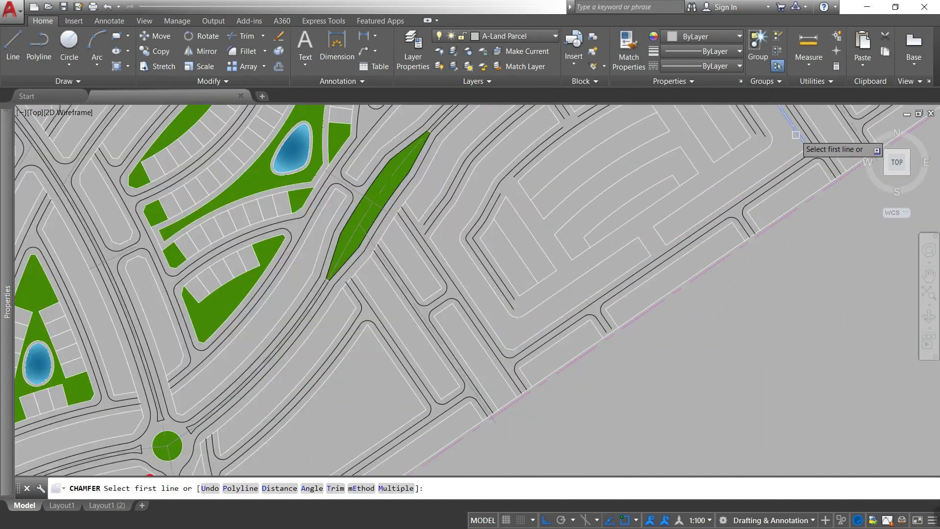
pyautogui.press('Escape')
pyautogui.scroll(2, 637, 318)
# - Offset a parcel line 6.750 along the southeastern road edge and match its properties
pyautogui.write('o')
pyautogui.press('Return')
pyautogui.press('Return')
pyautogui.moveTo(587, 350); pyautogui.dragTo(521, 390, button='middle')
pyautogui.click(556, 342)
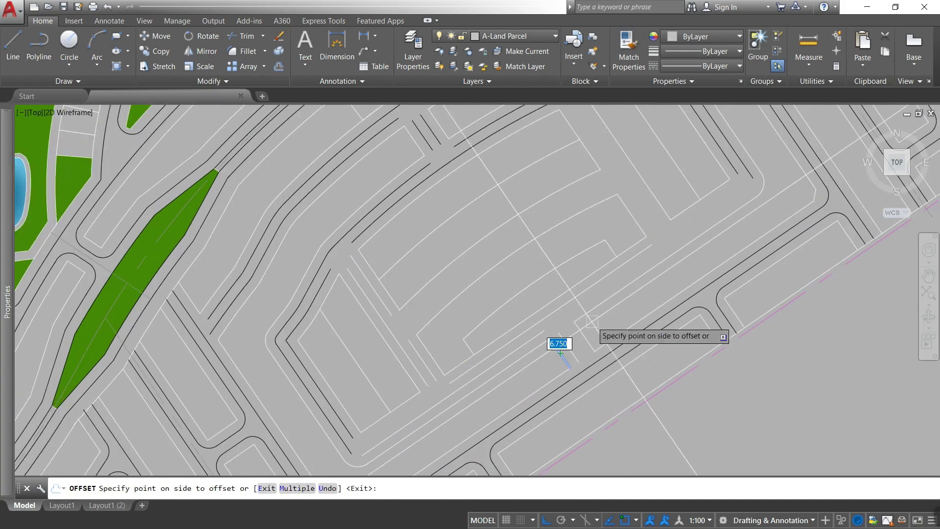
pyautogui.click(623, 237)
pyautogui.press('Escape')
pyautogui.write('ma')
pyautogui.press('Return')
pyautogui.click(595, 362)
pyautogui.scroll(-5, 443, 308)
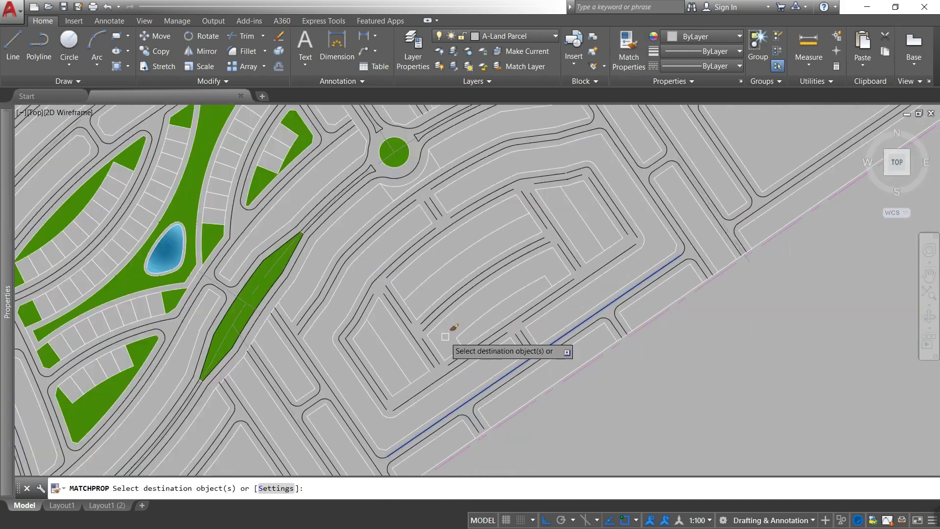
pyautogui.scroll(-4, 451, 330)
pyautogui.press('Escape')
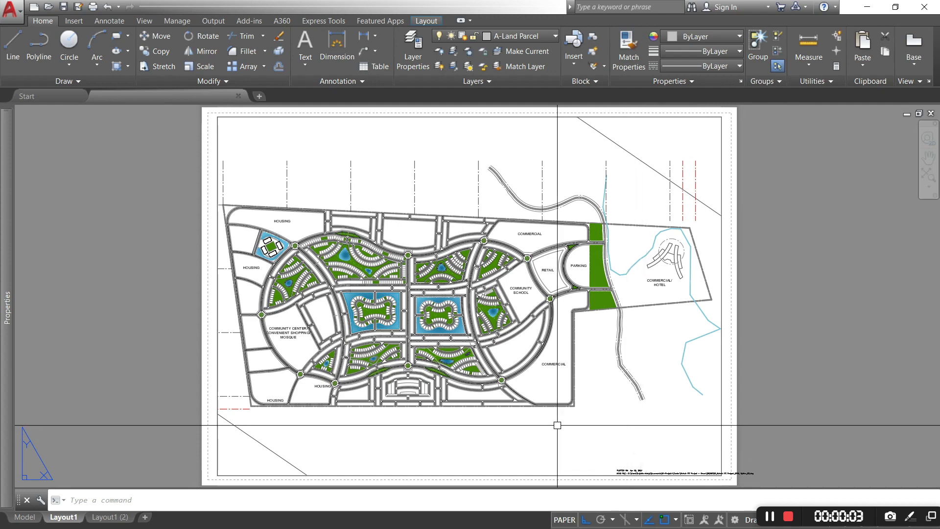
# - Zoom into the master plan on the Layout1 sheet
pyautogui.scroll(2, 405, 311)
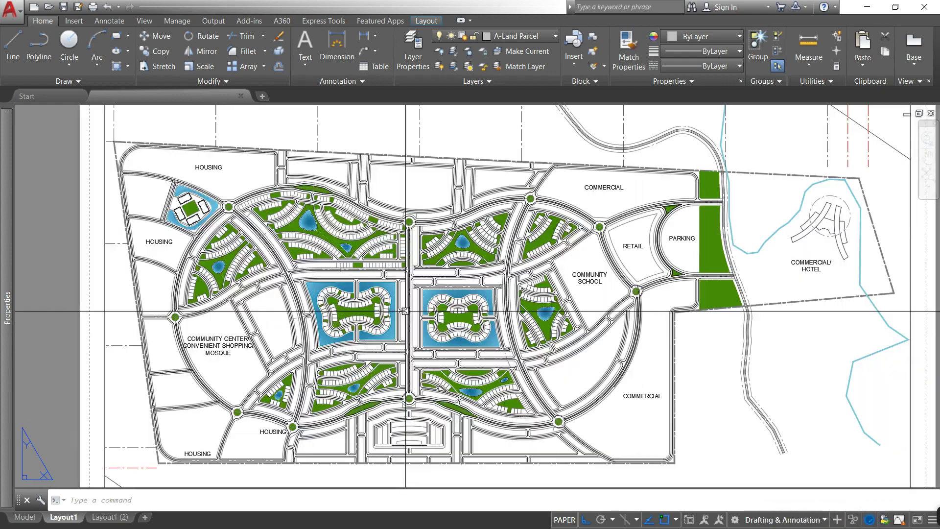